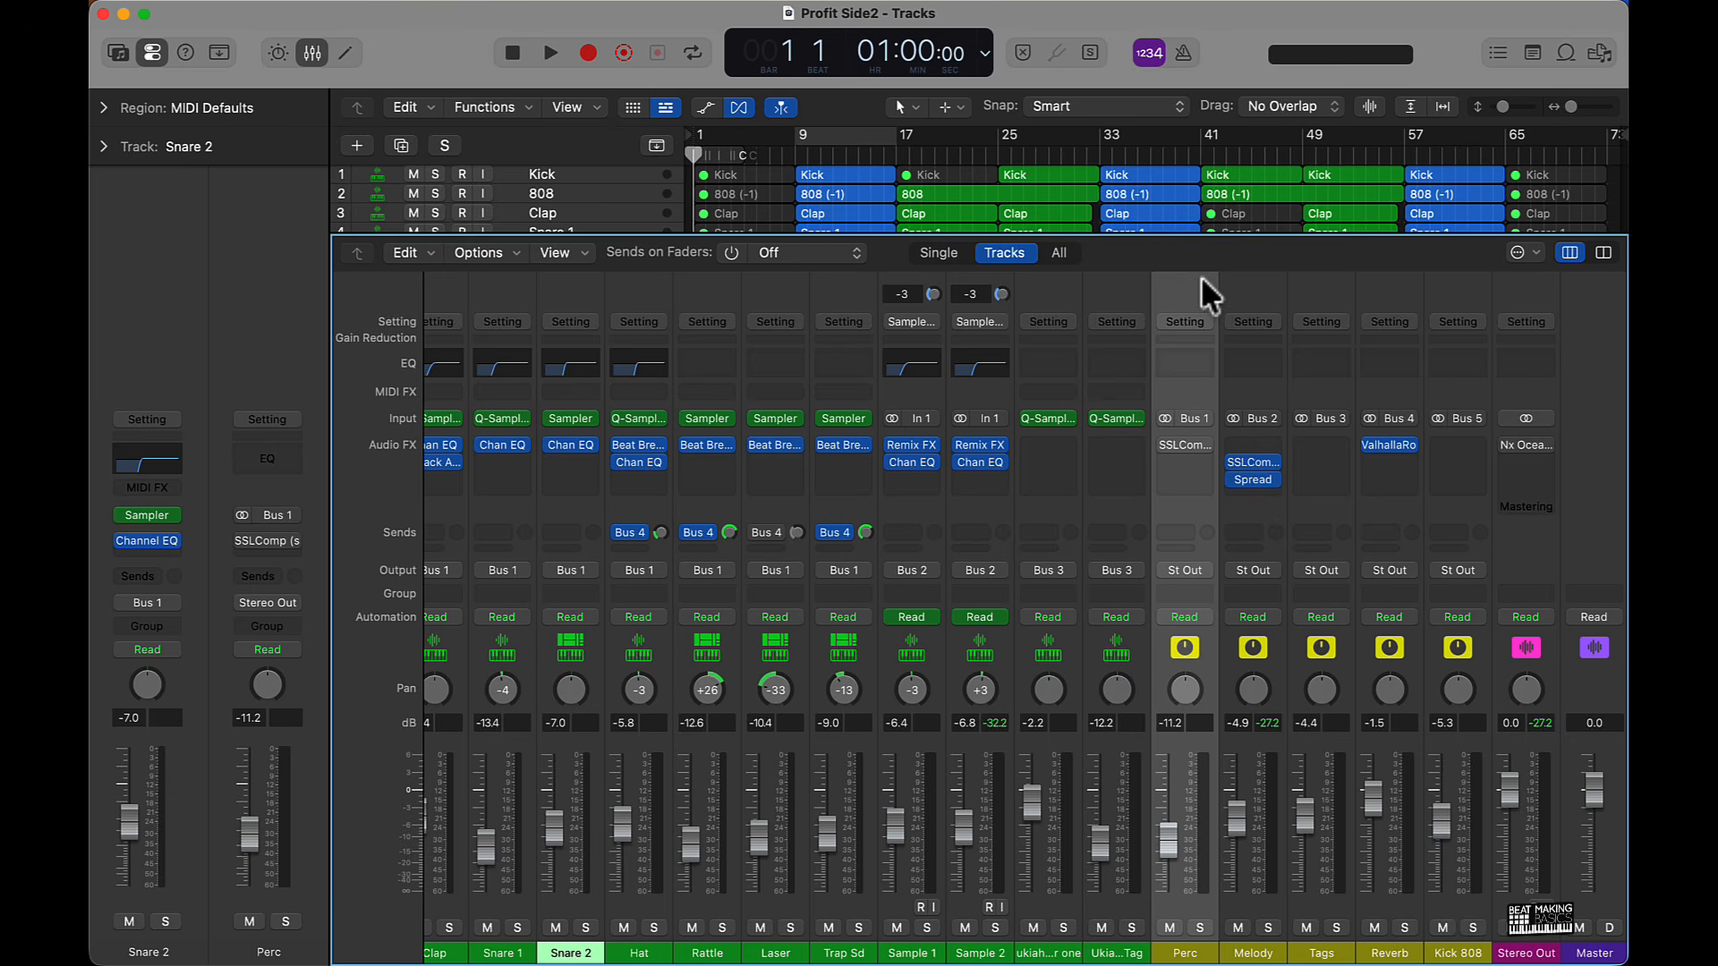
- Hide the mixer and play the arrangement from the start, returning the playhead to bar 1 when finished
click(312, 53)
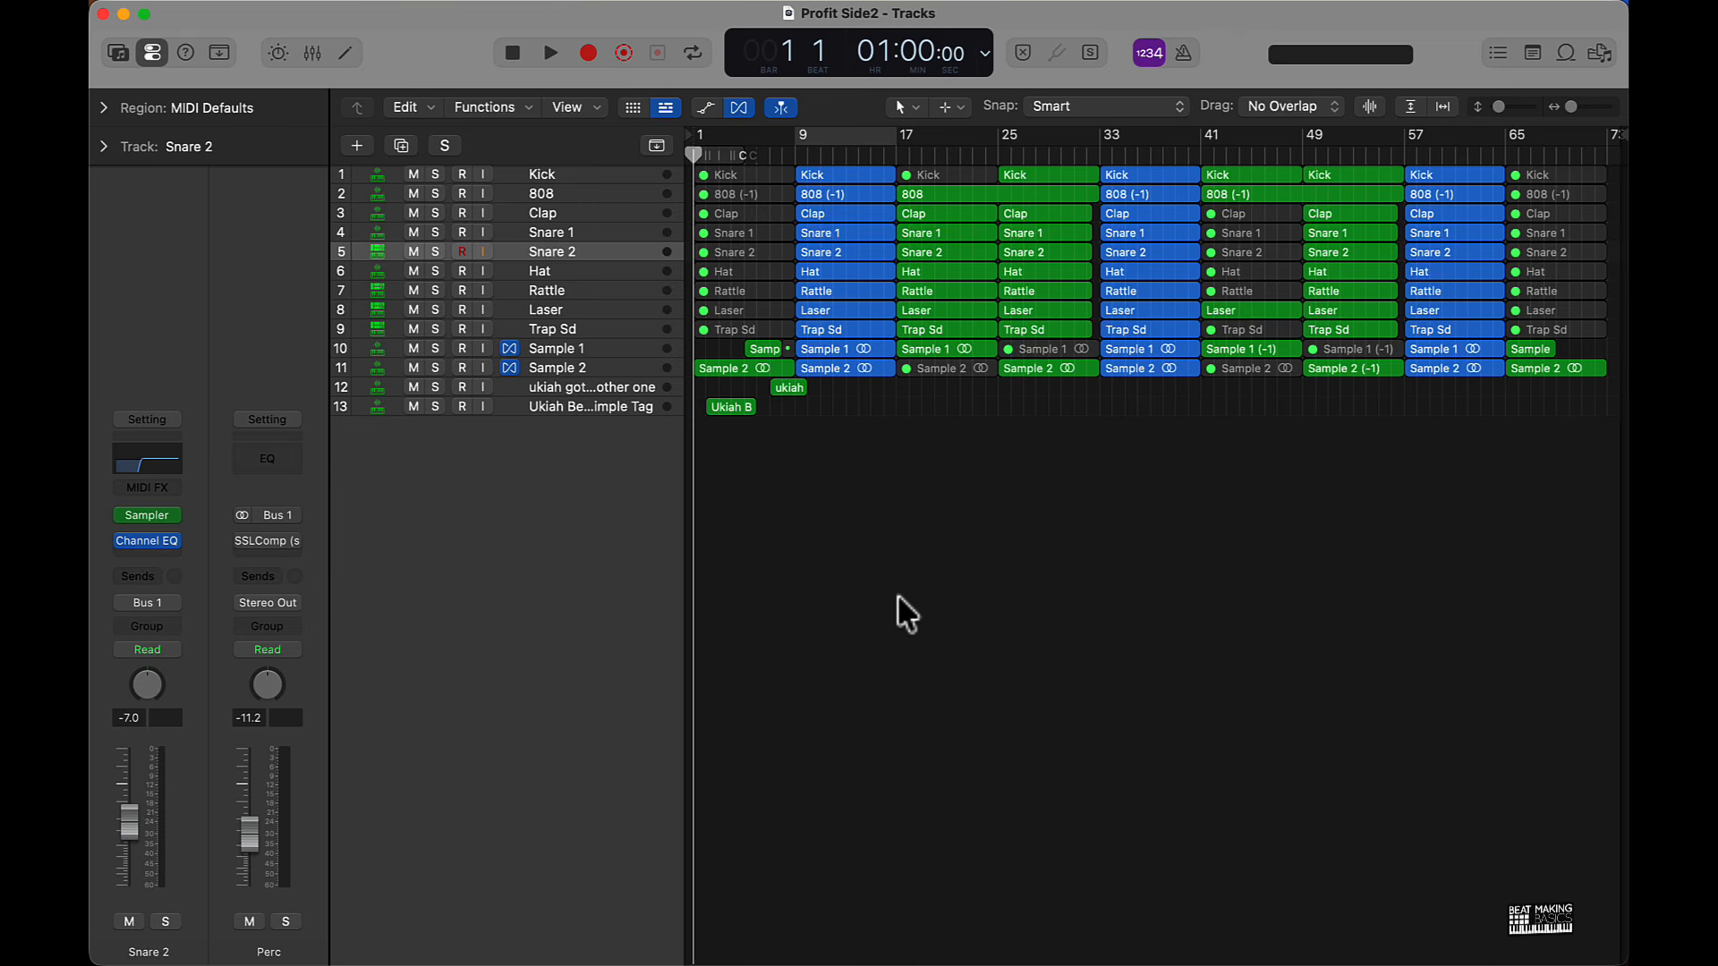
key(space)
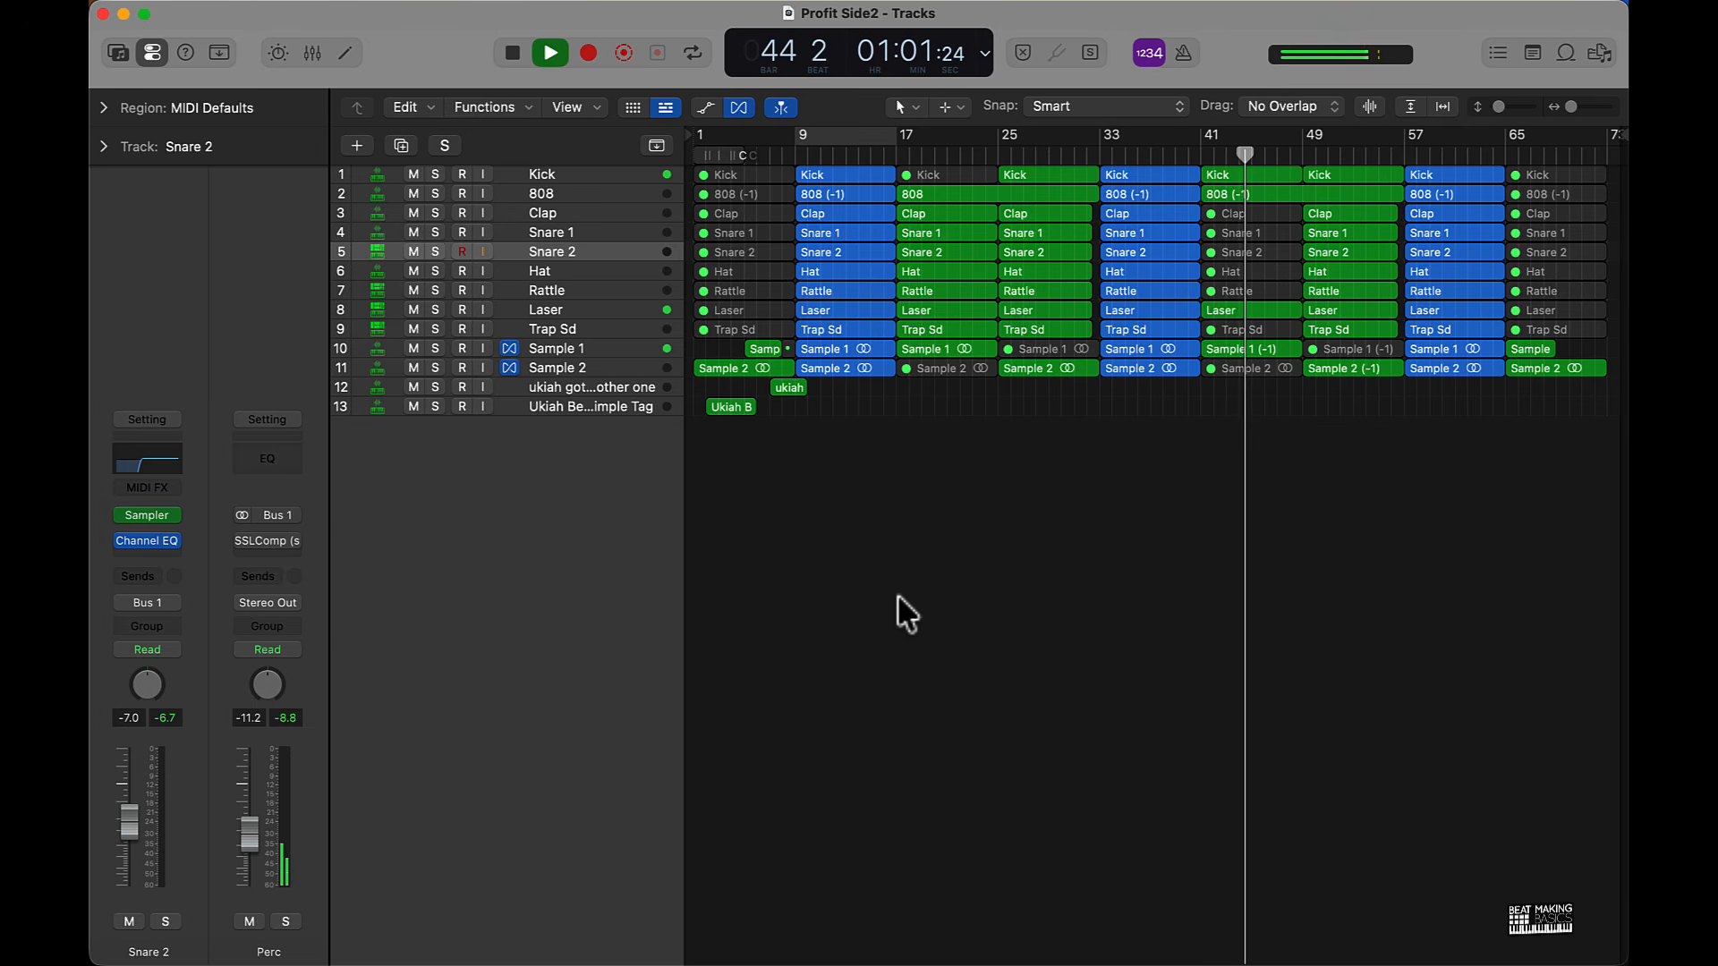
key(space)
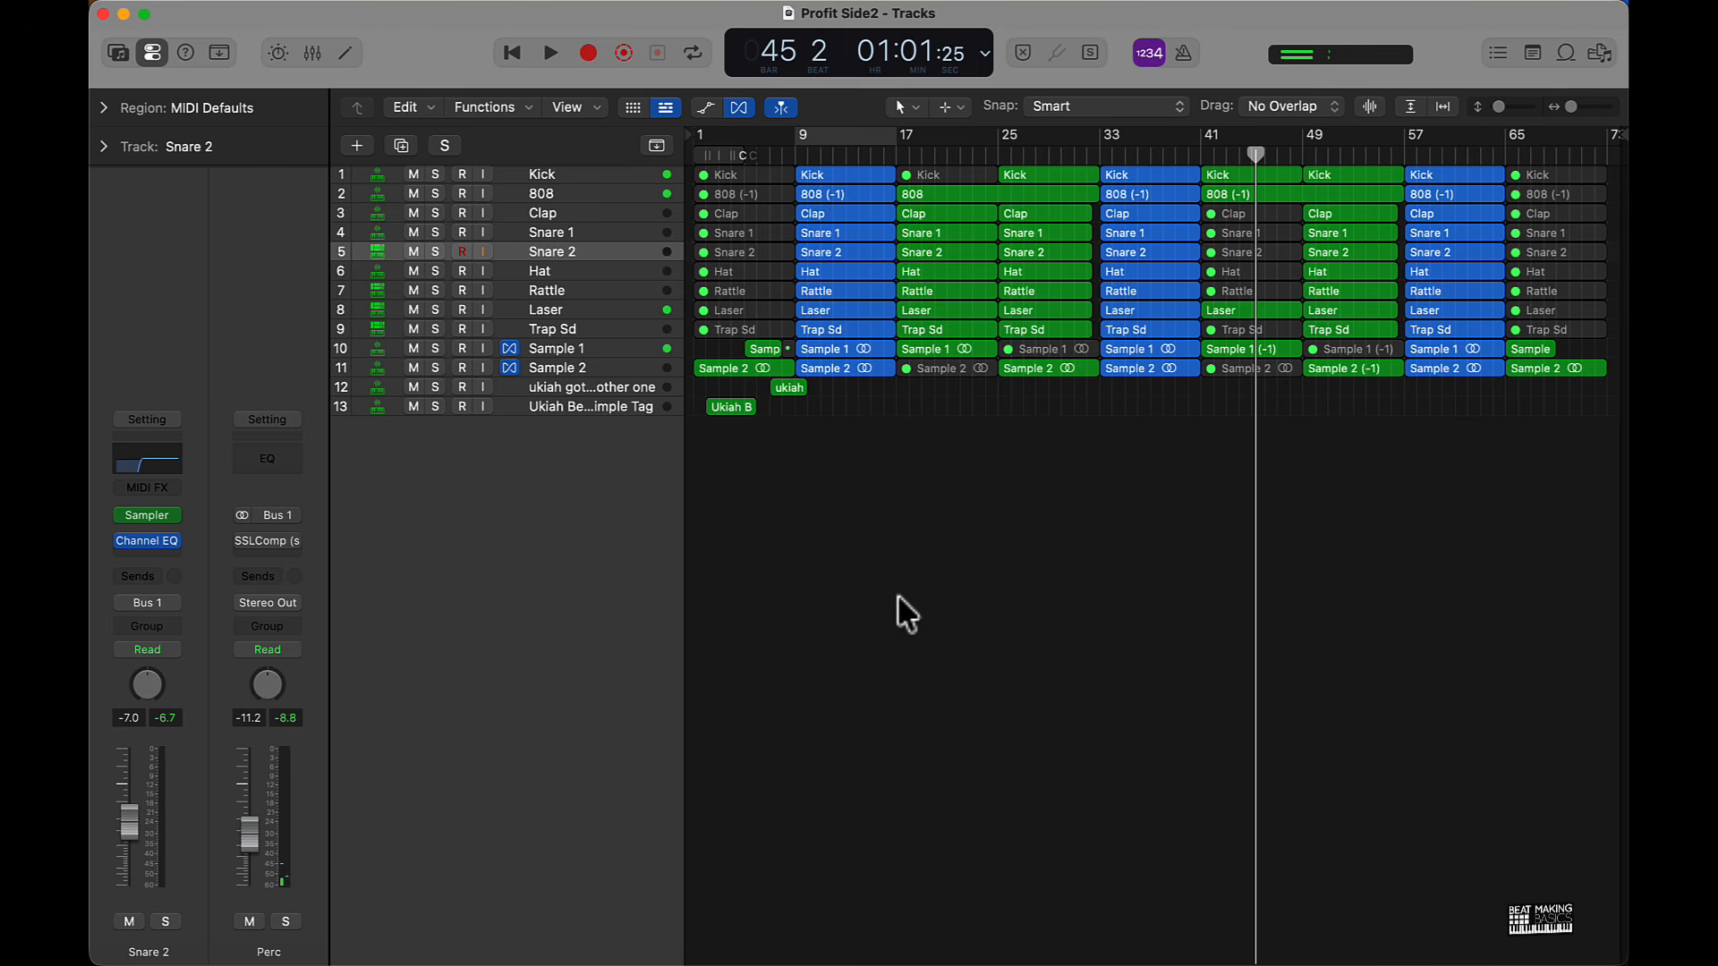
key(Return)
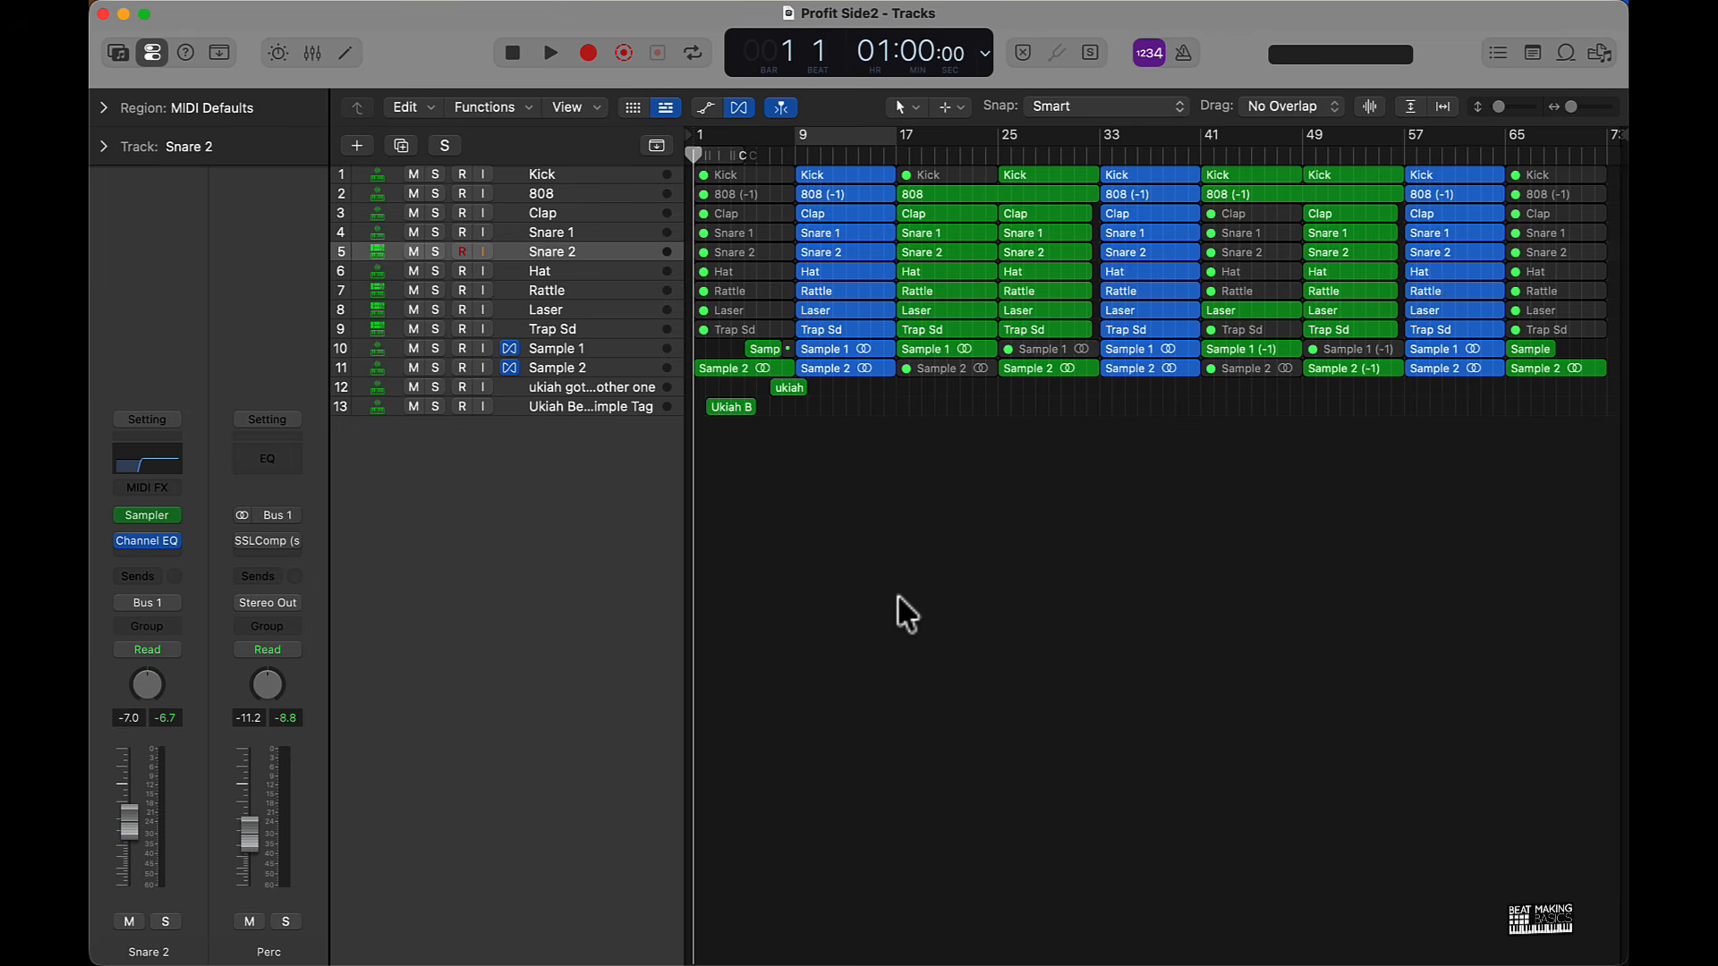
- Turn on the cycle range from bar 9 to bar 17 and select the blue region columns at bars 9 and 33 in turn
click(823, 141)
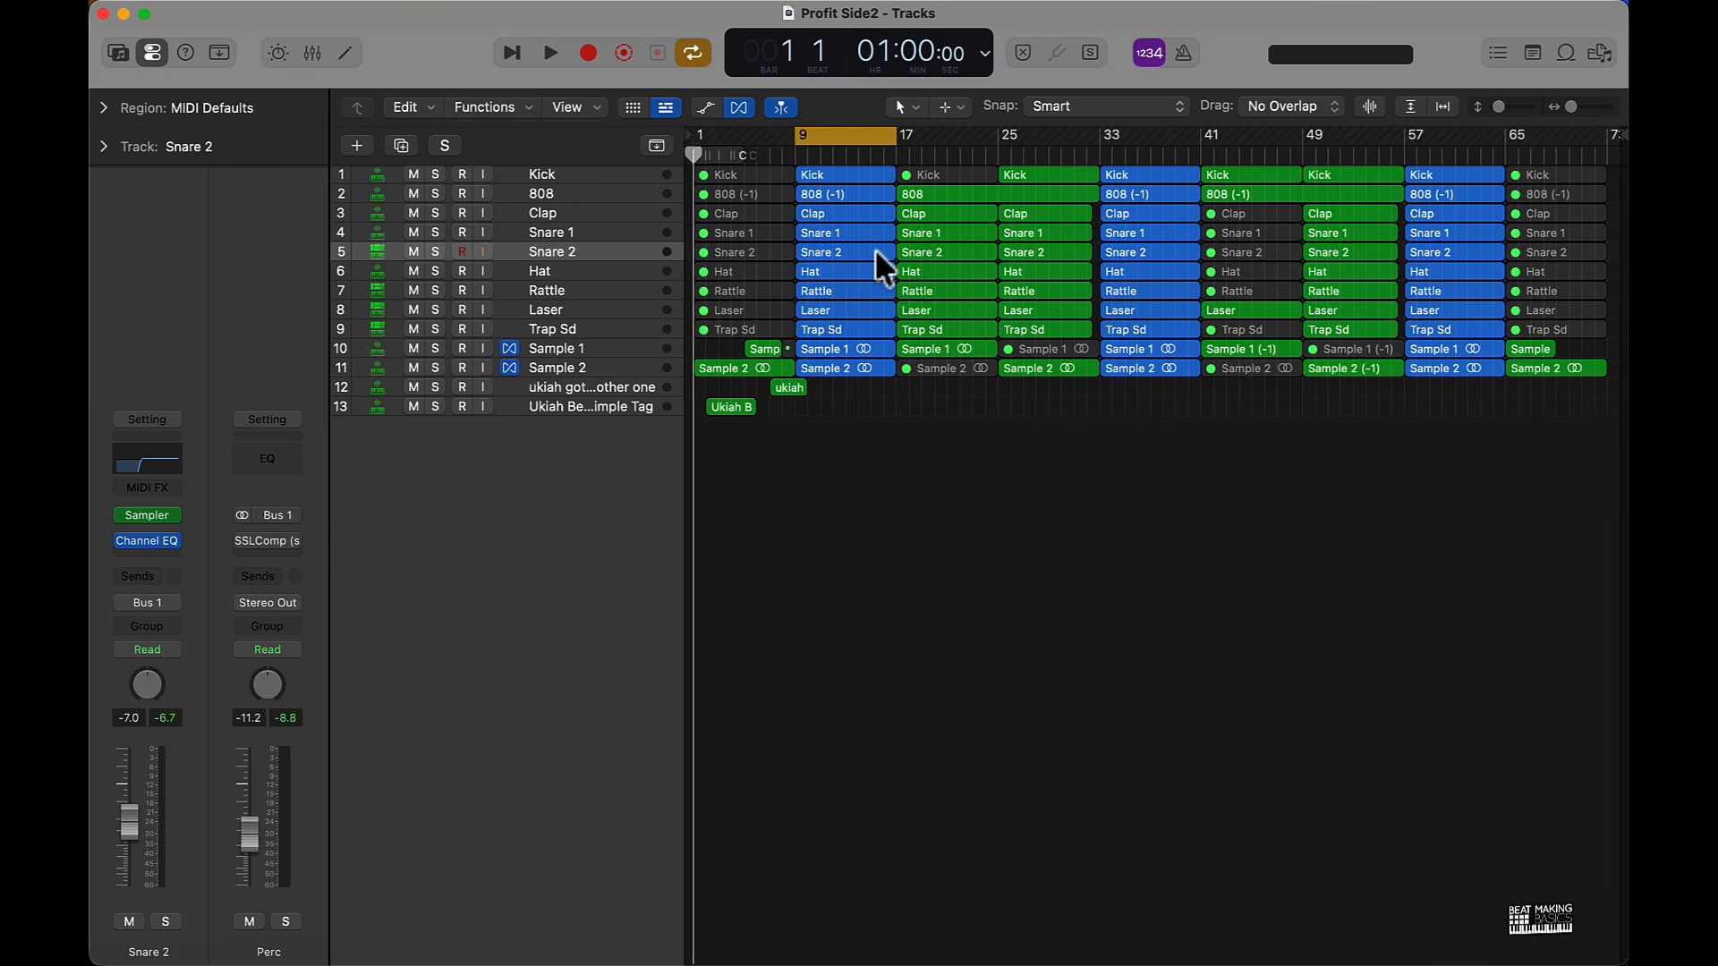
drag(872, 473, 866, 180)
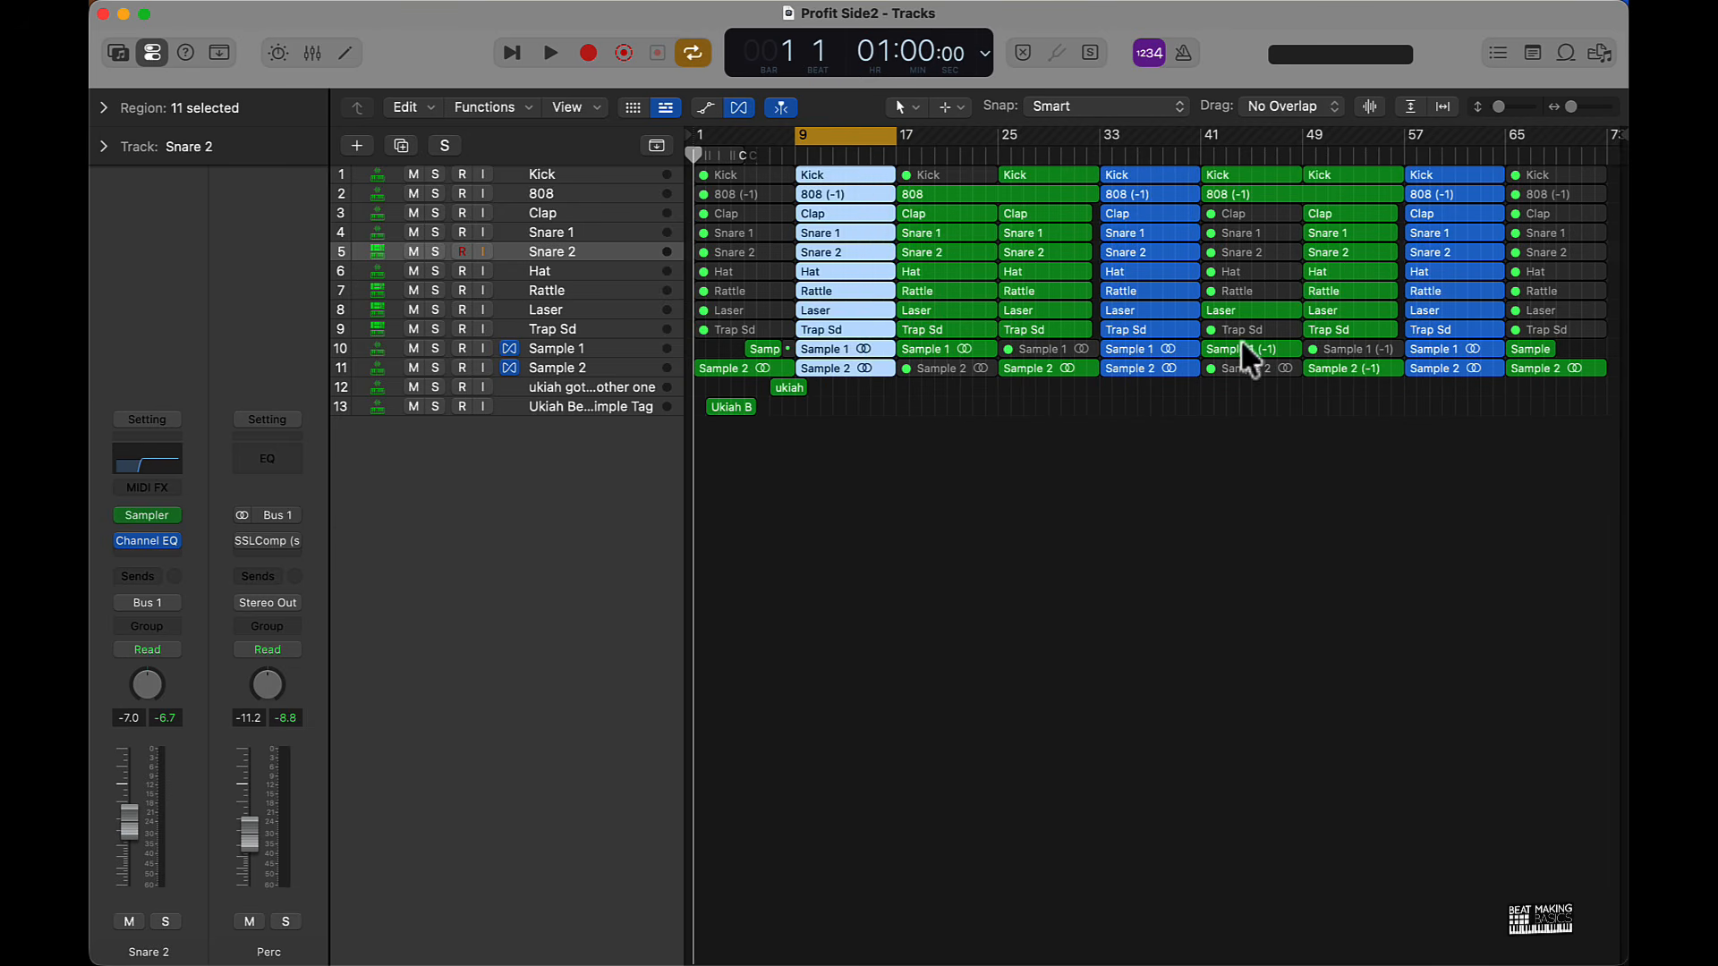
click(1147, 454)
drag(1155, 470, 1142, 159)
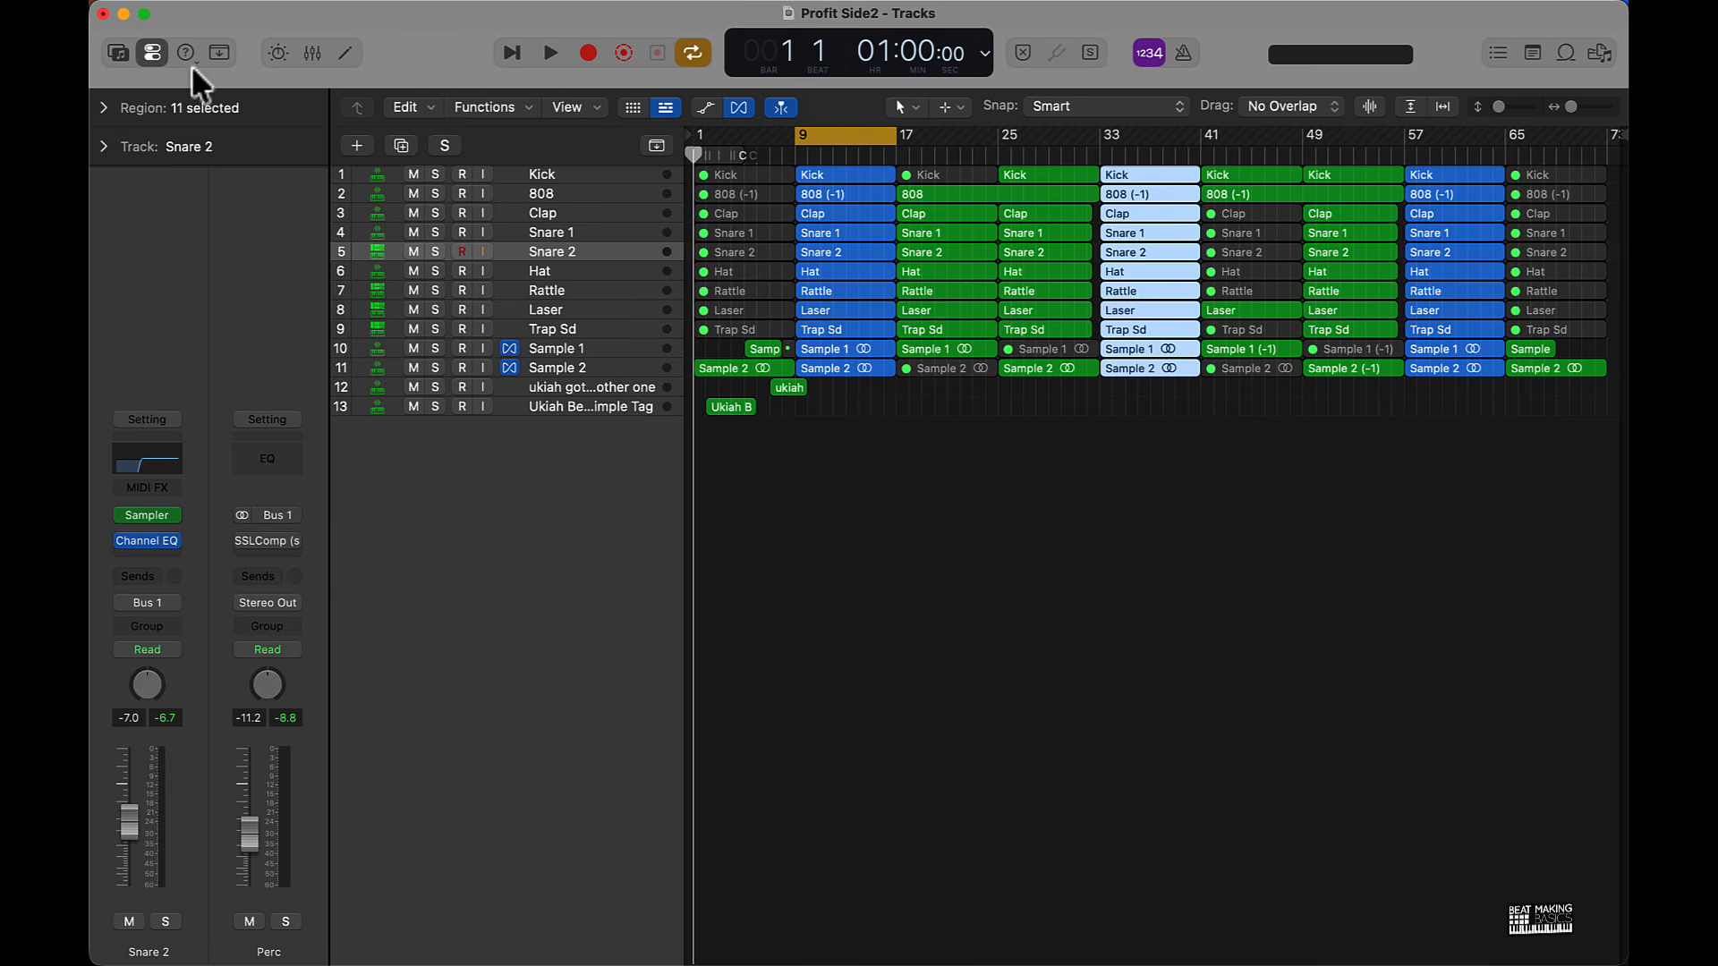
- Show the toolbar and view the color palette for the selected regions, clearing the selection when done
click(221, 53)
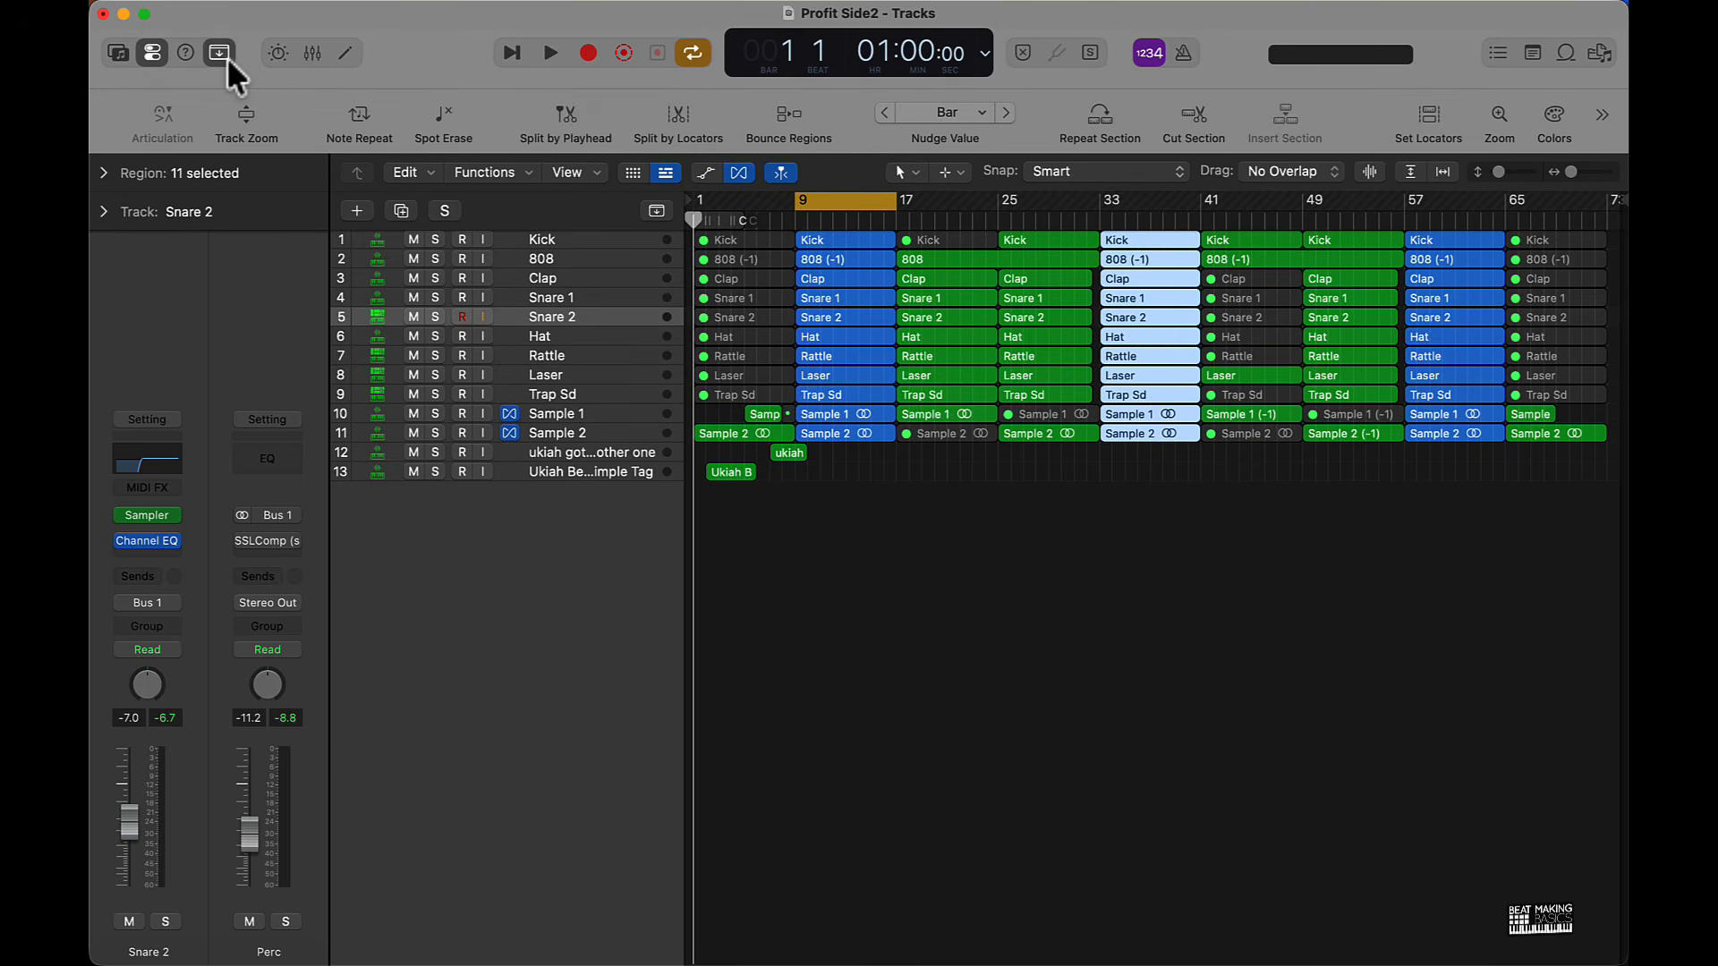
click(1555, 120)
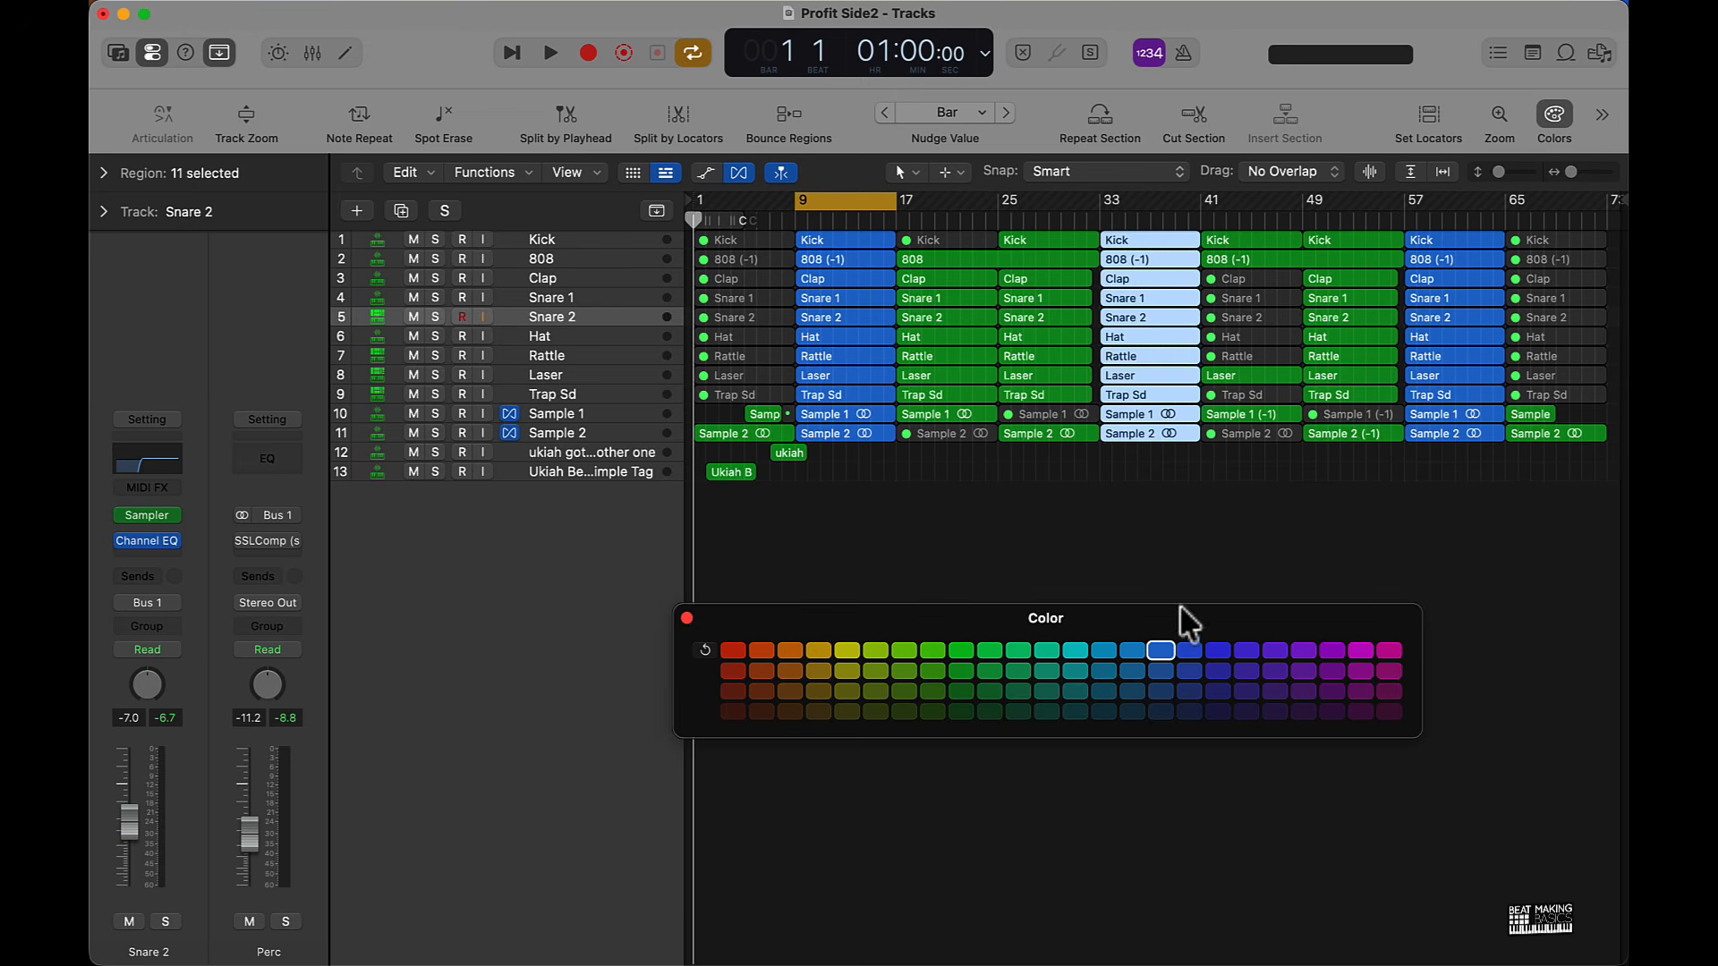
click(686, 617)
click(886, 554)
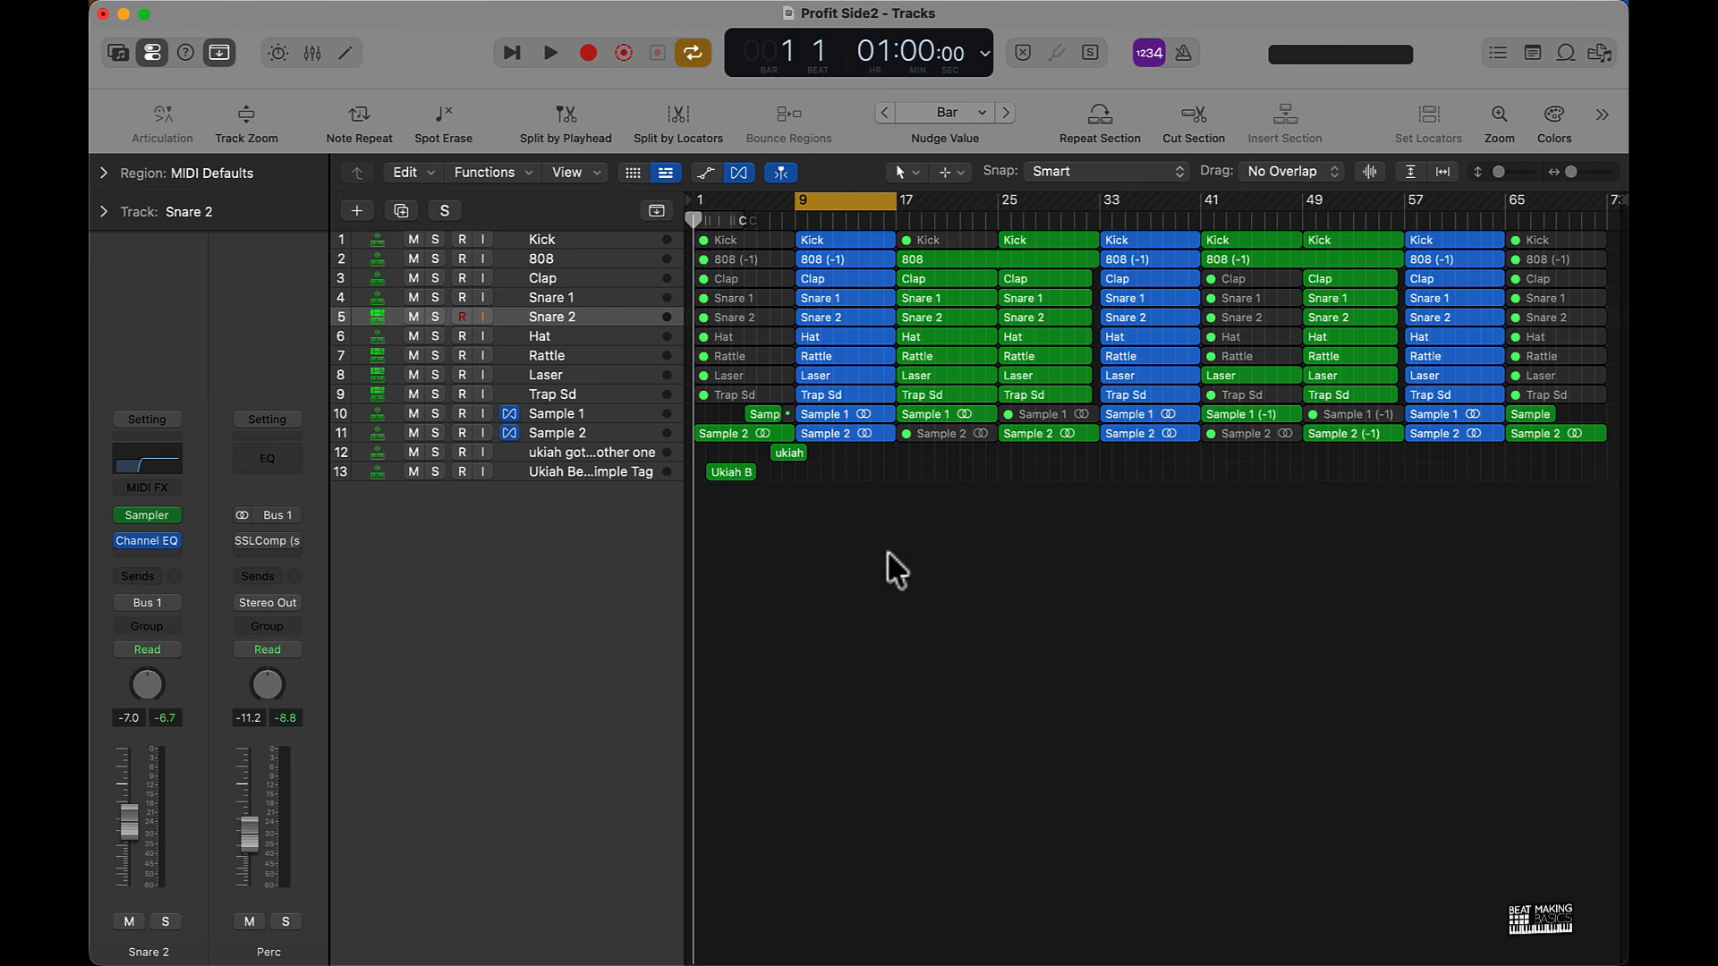
- Solo the Sample 1 track and play its region within the bar 9 cycle range
scroll(836, 346, up, 5)
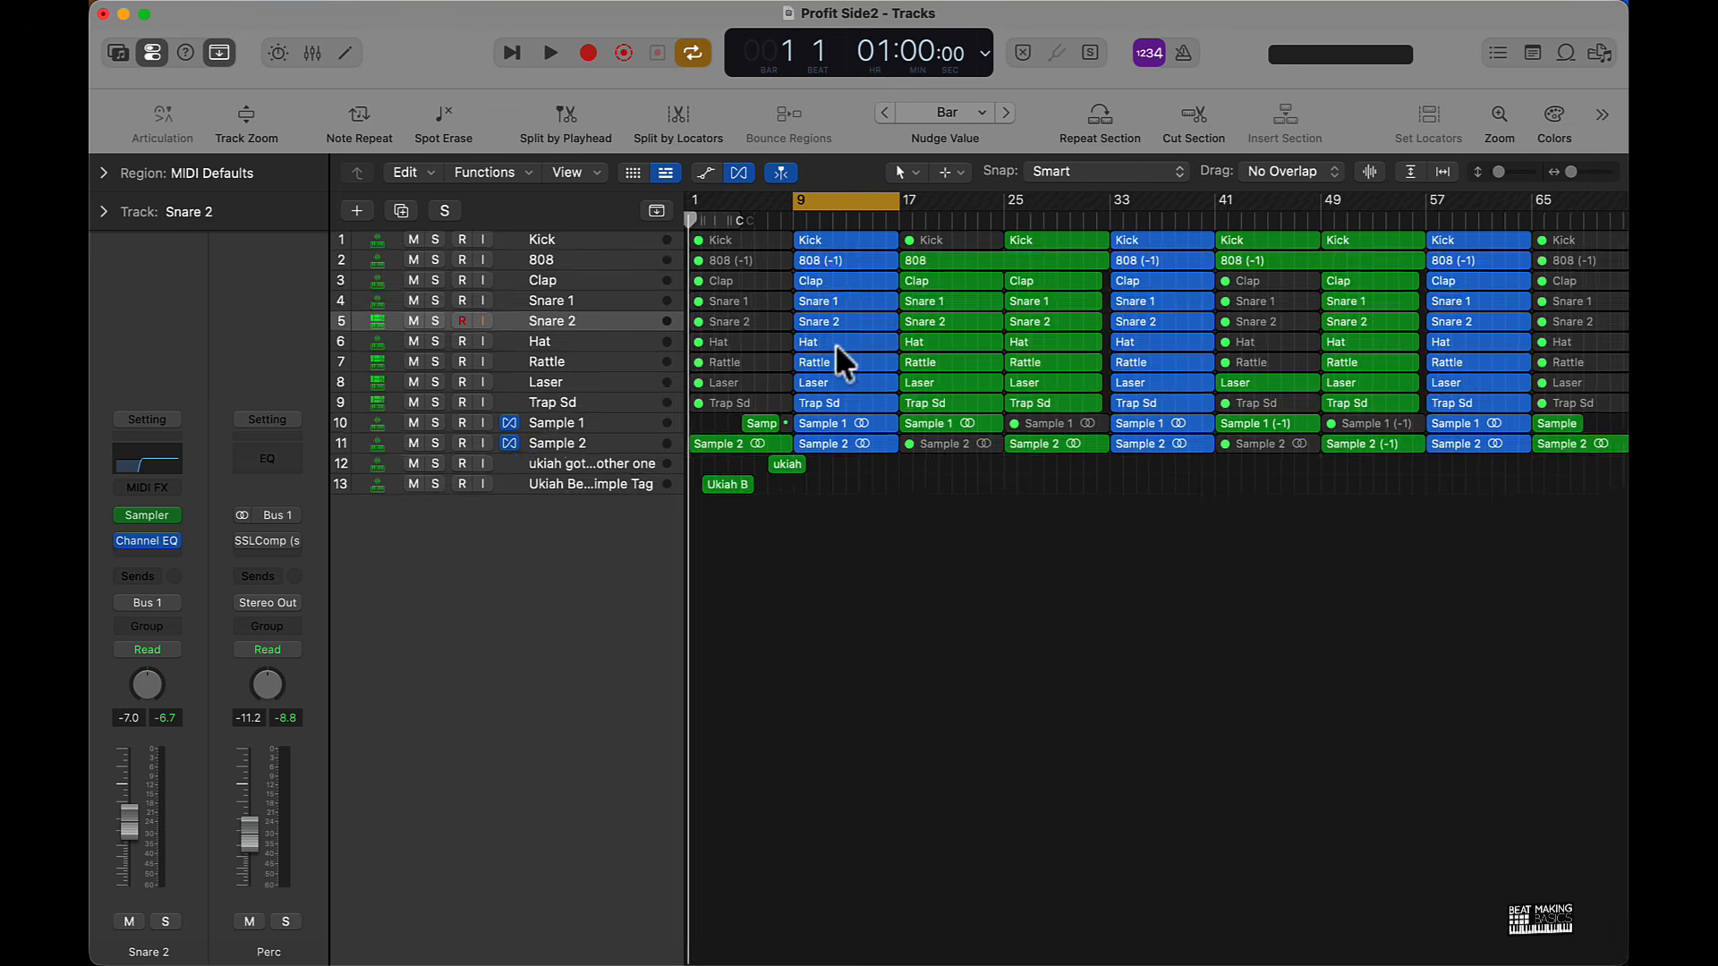
scroll(835, 343, up, 6)
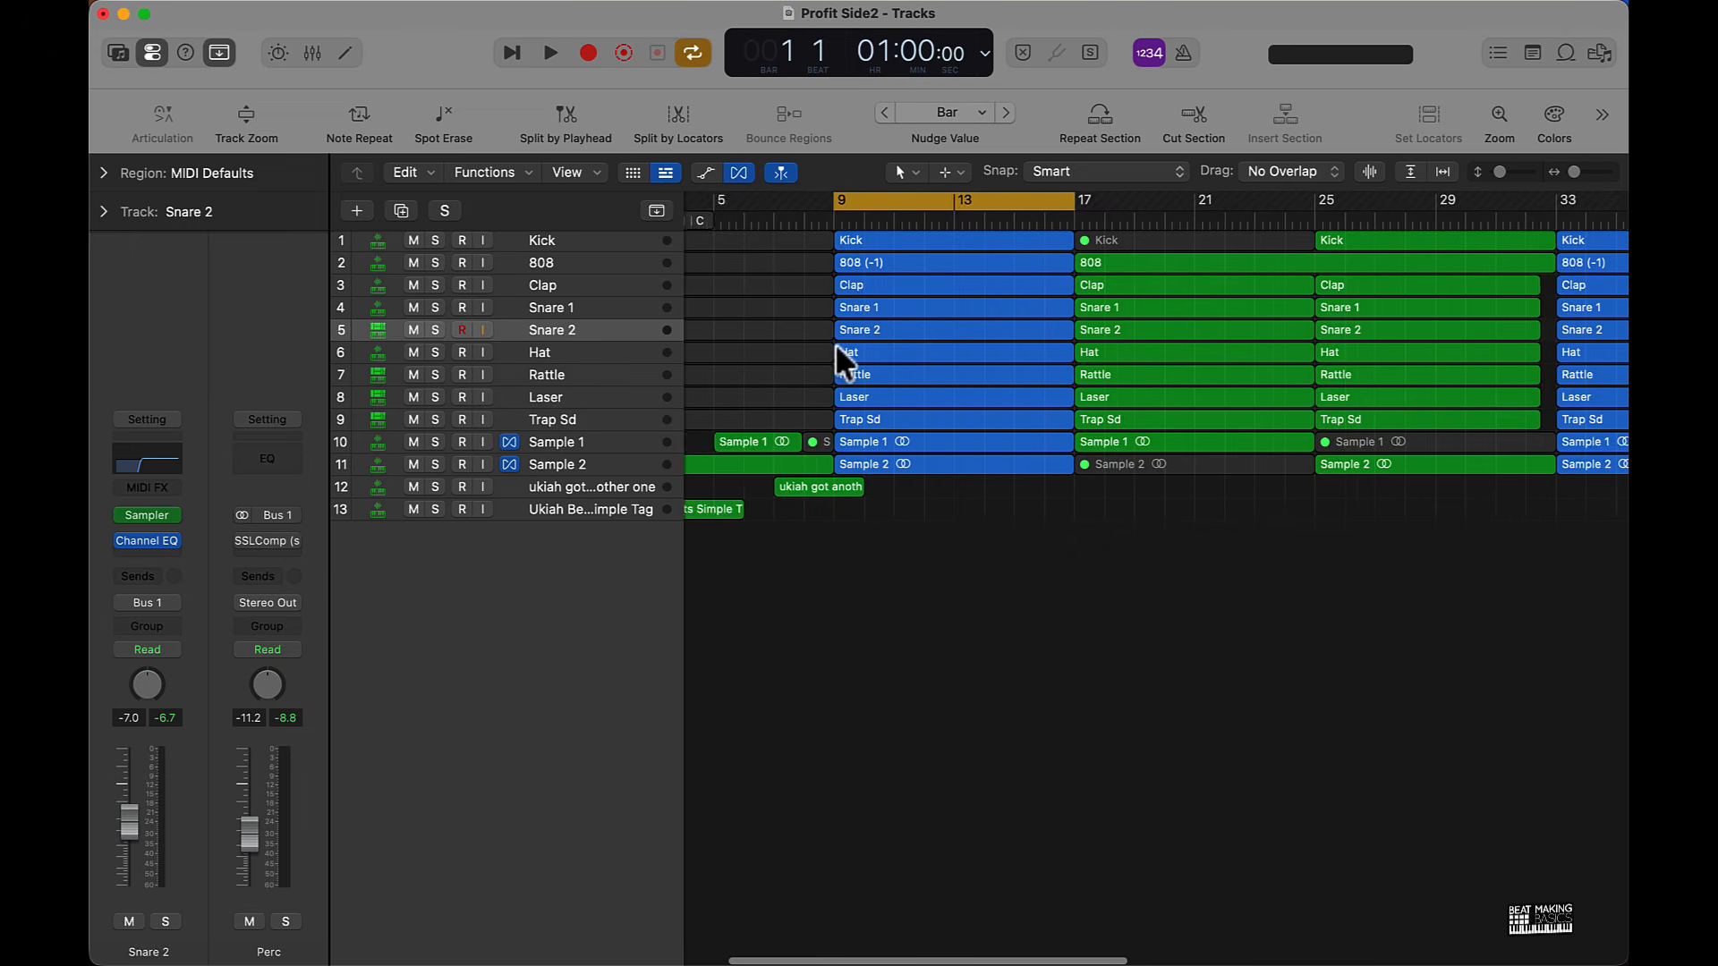
scroll(834, 342, up, 4)
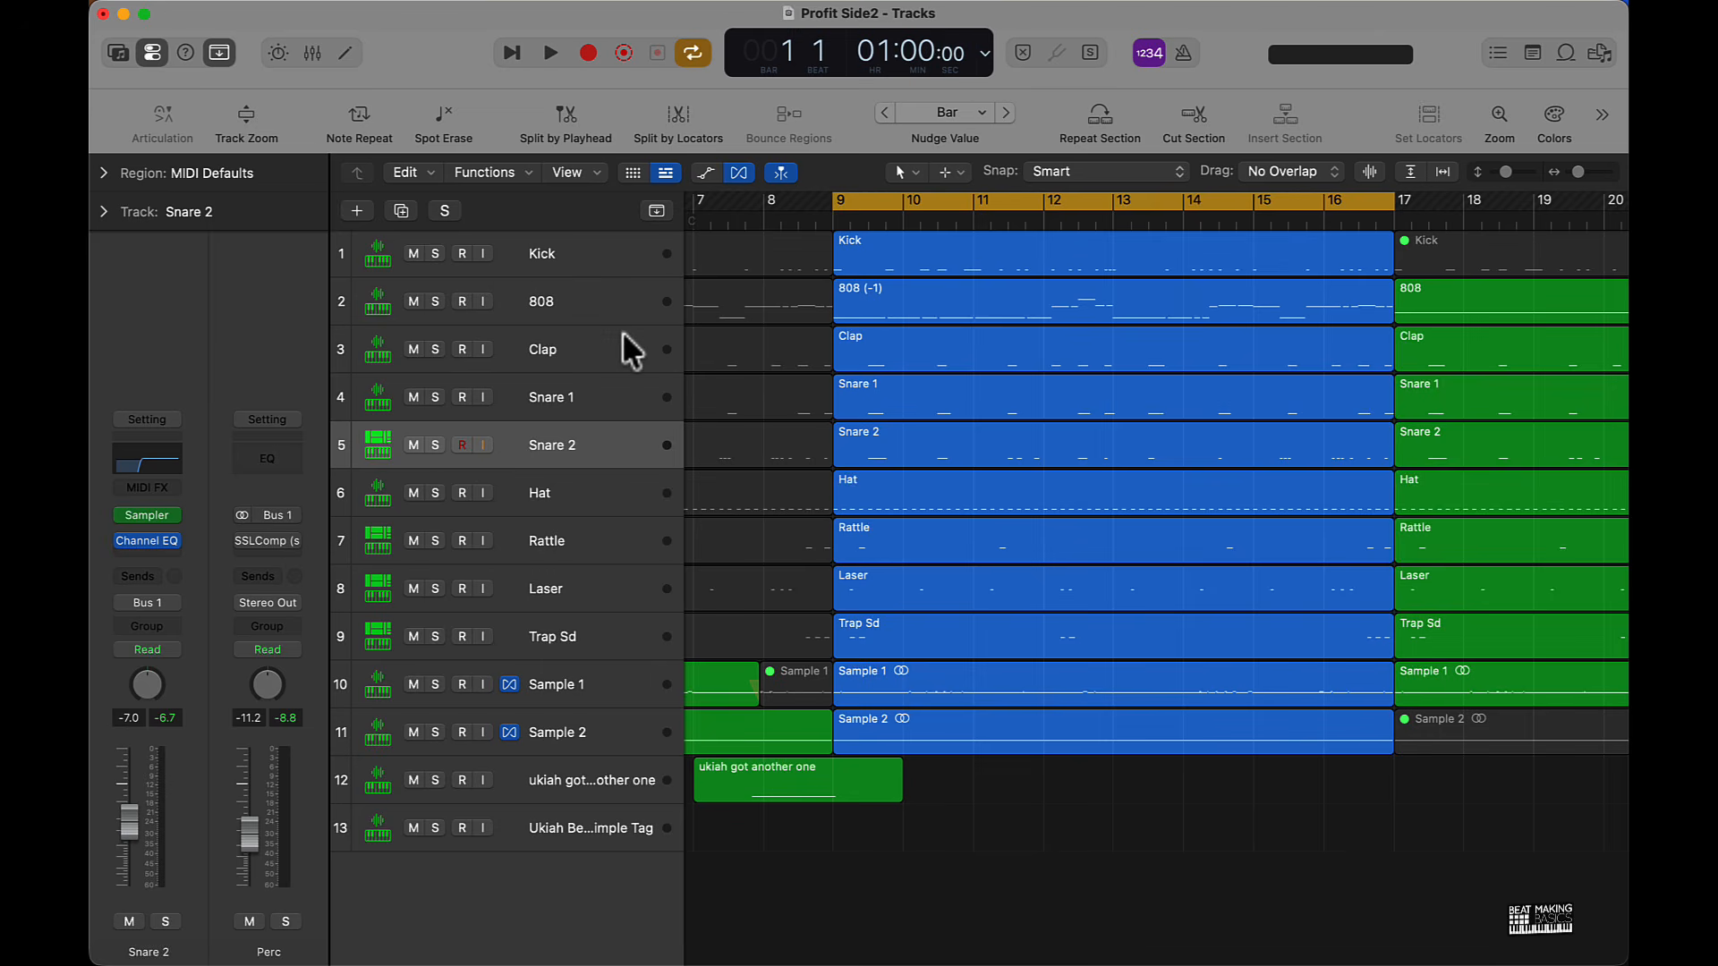
click(562, 687)
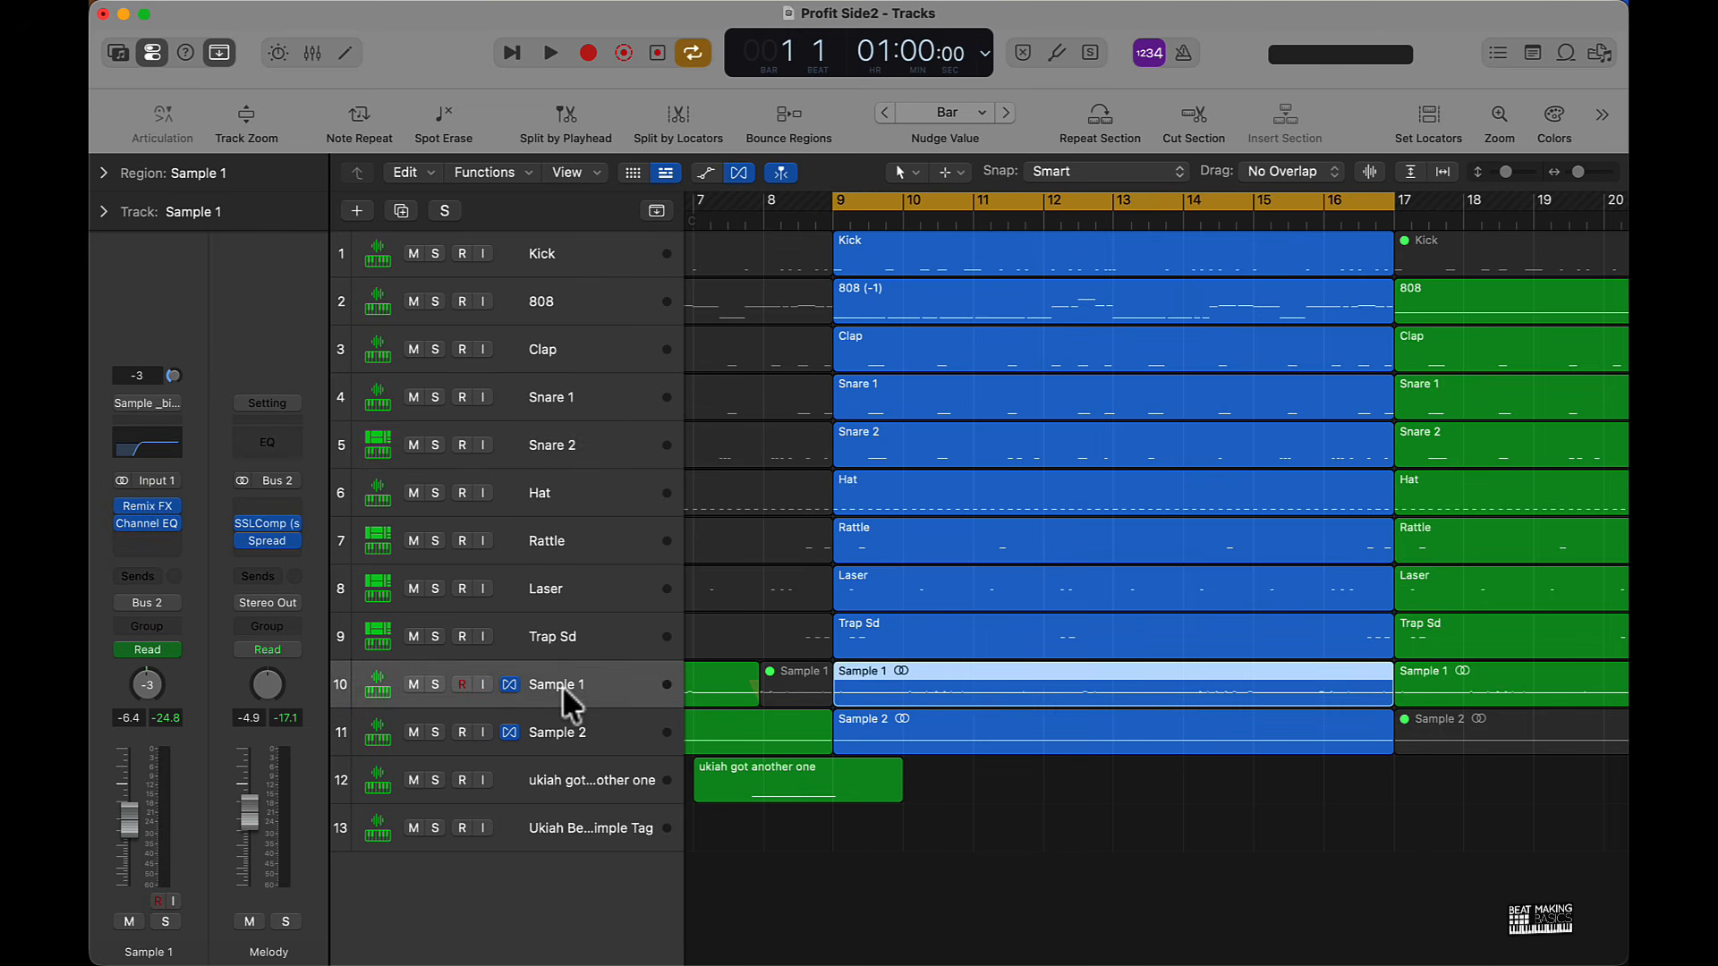
click(437, 685)
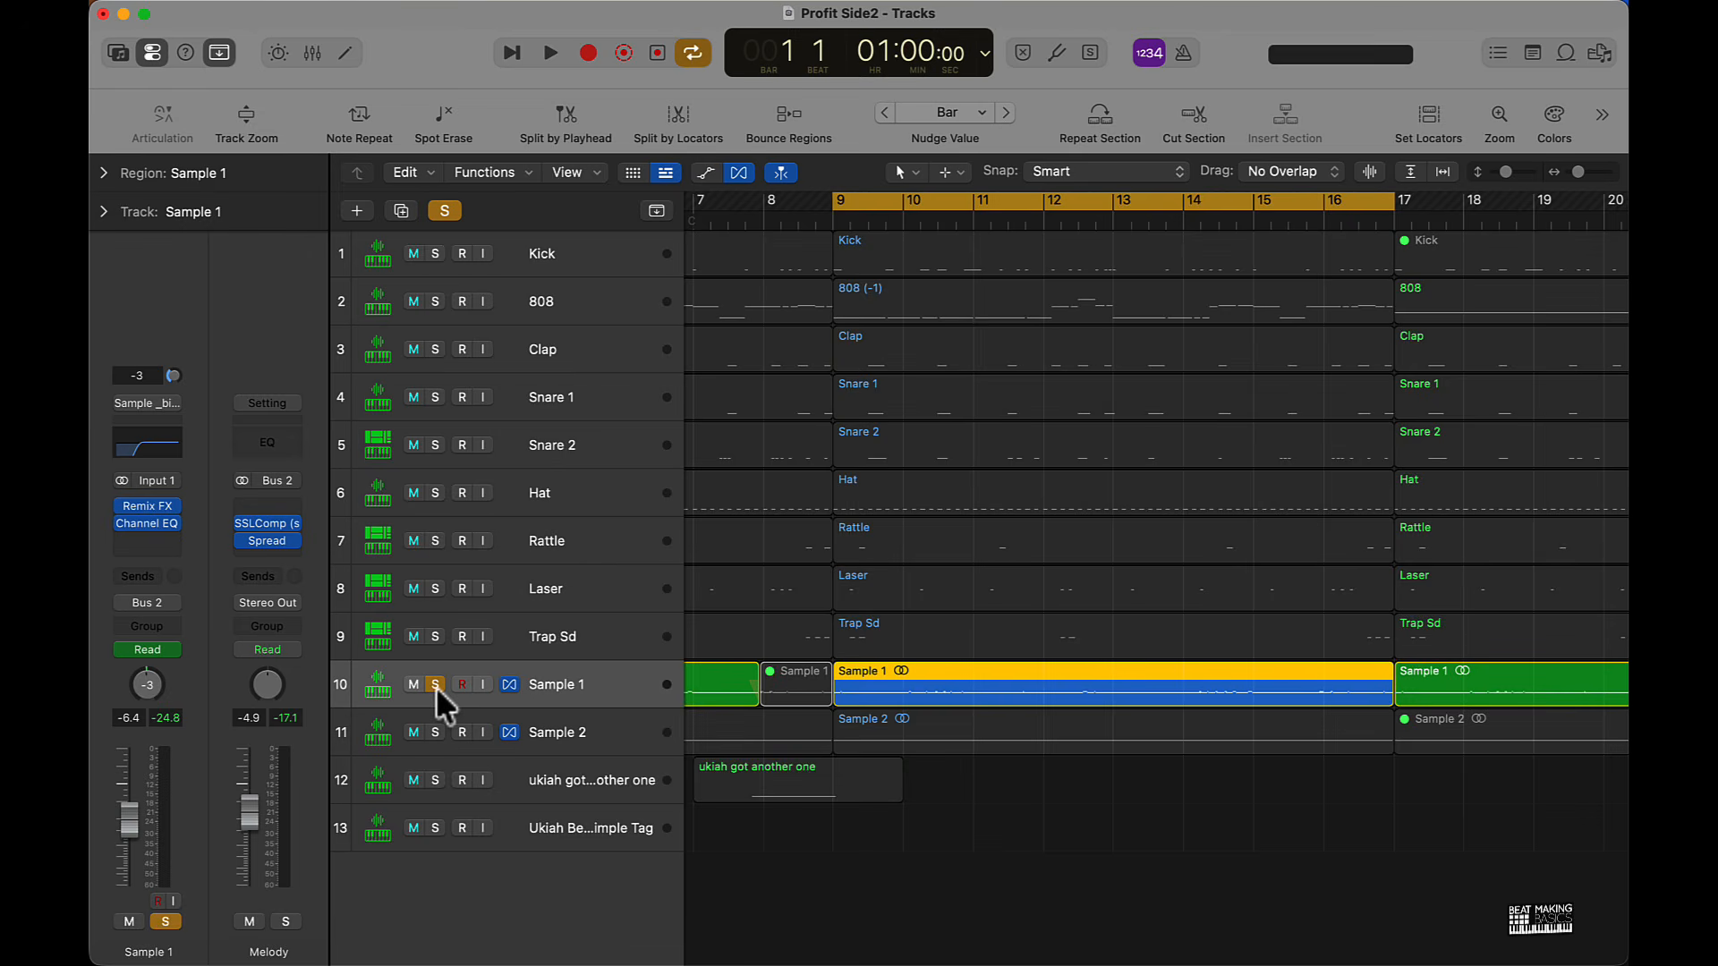
key(space)
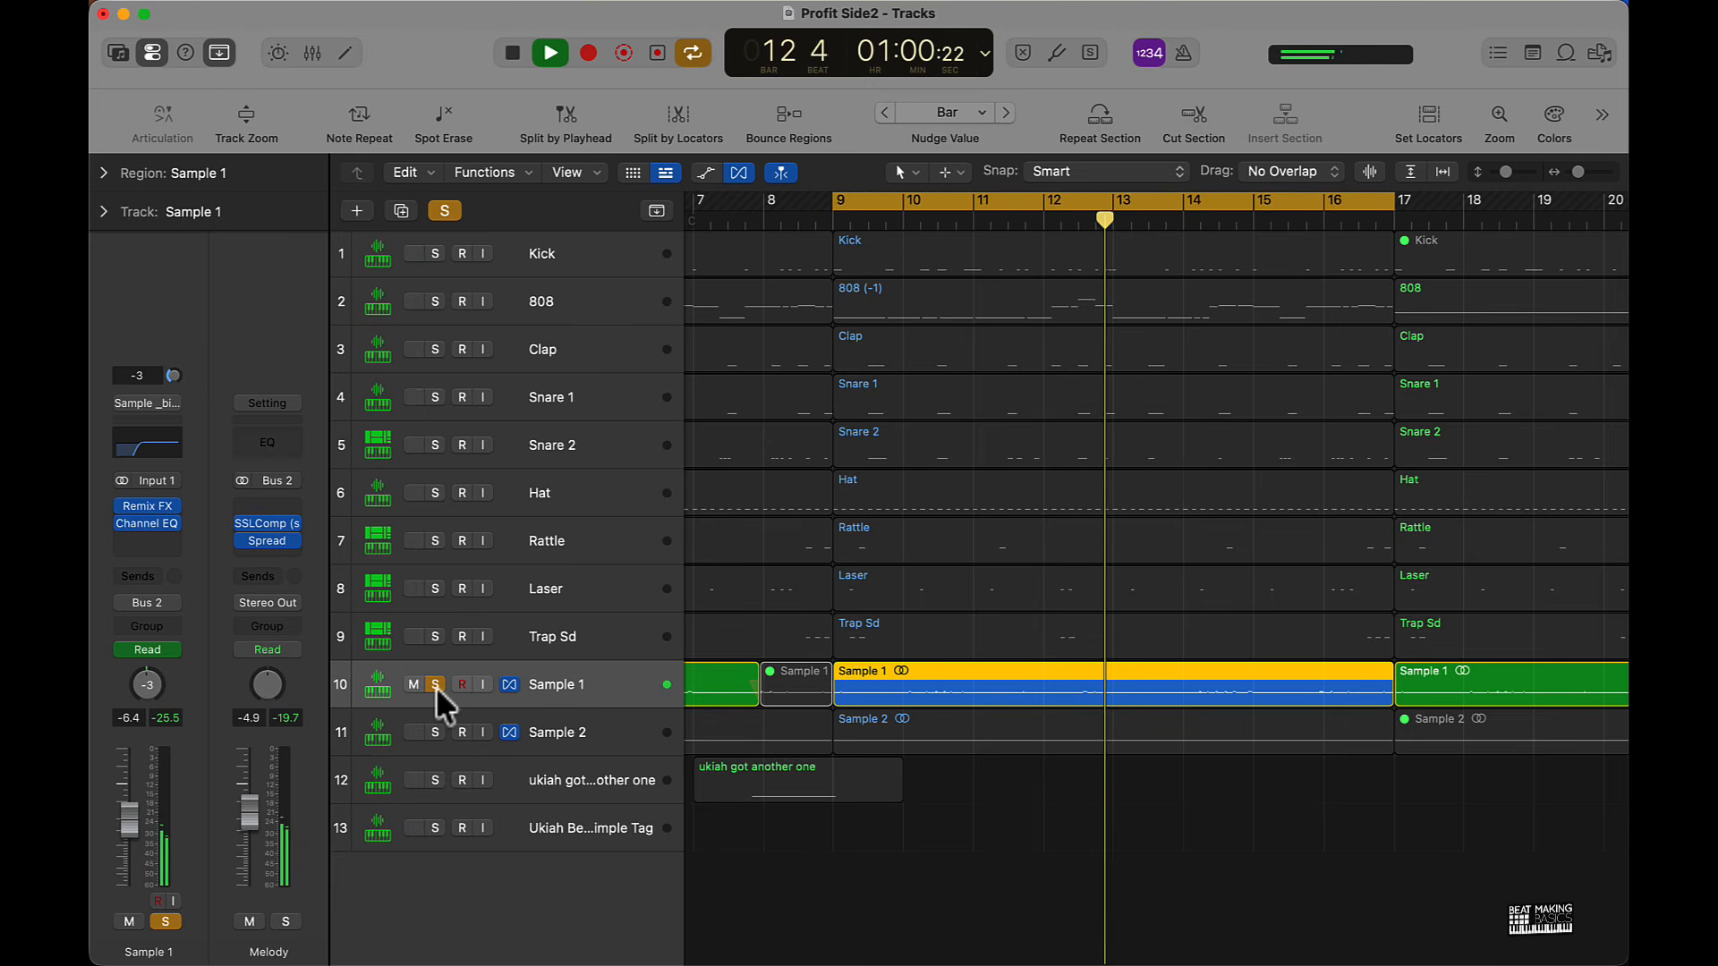
key(space)
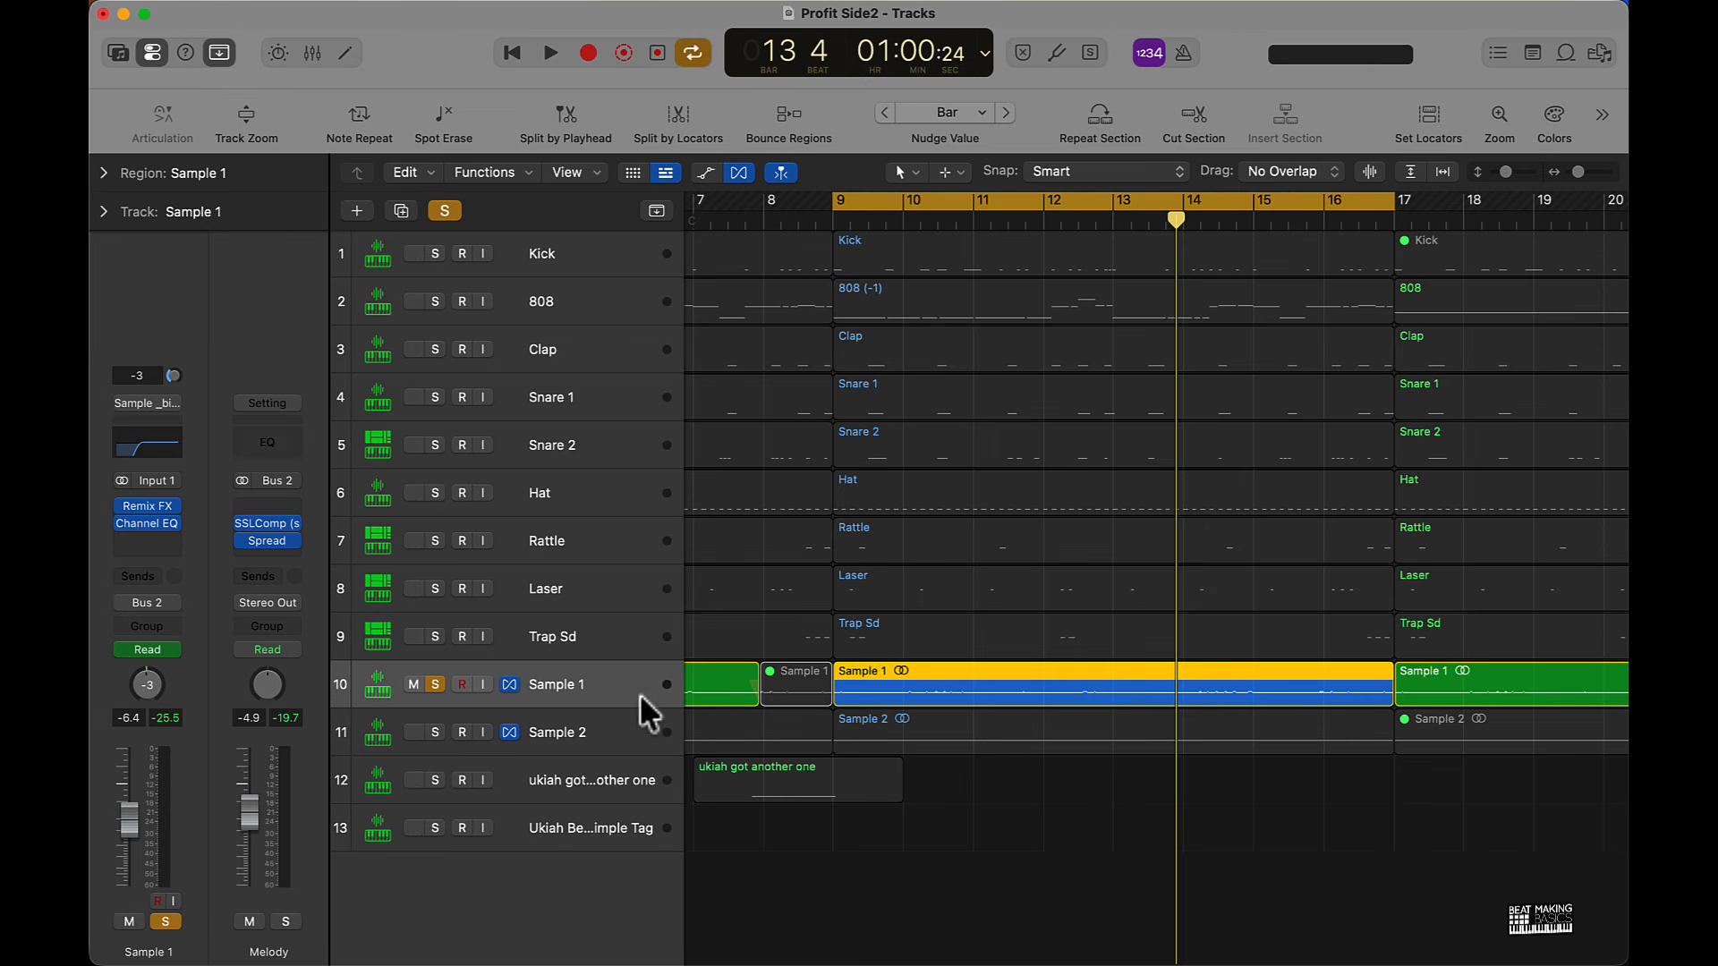
- Insert the Beat Breaker multi-effect on the Sample 1 track
click(174, 541)
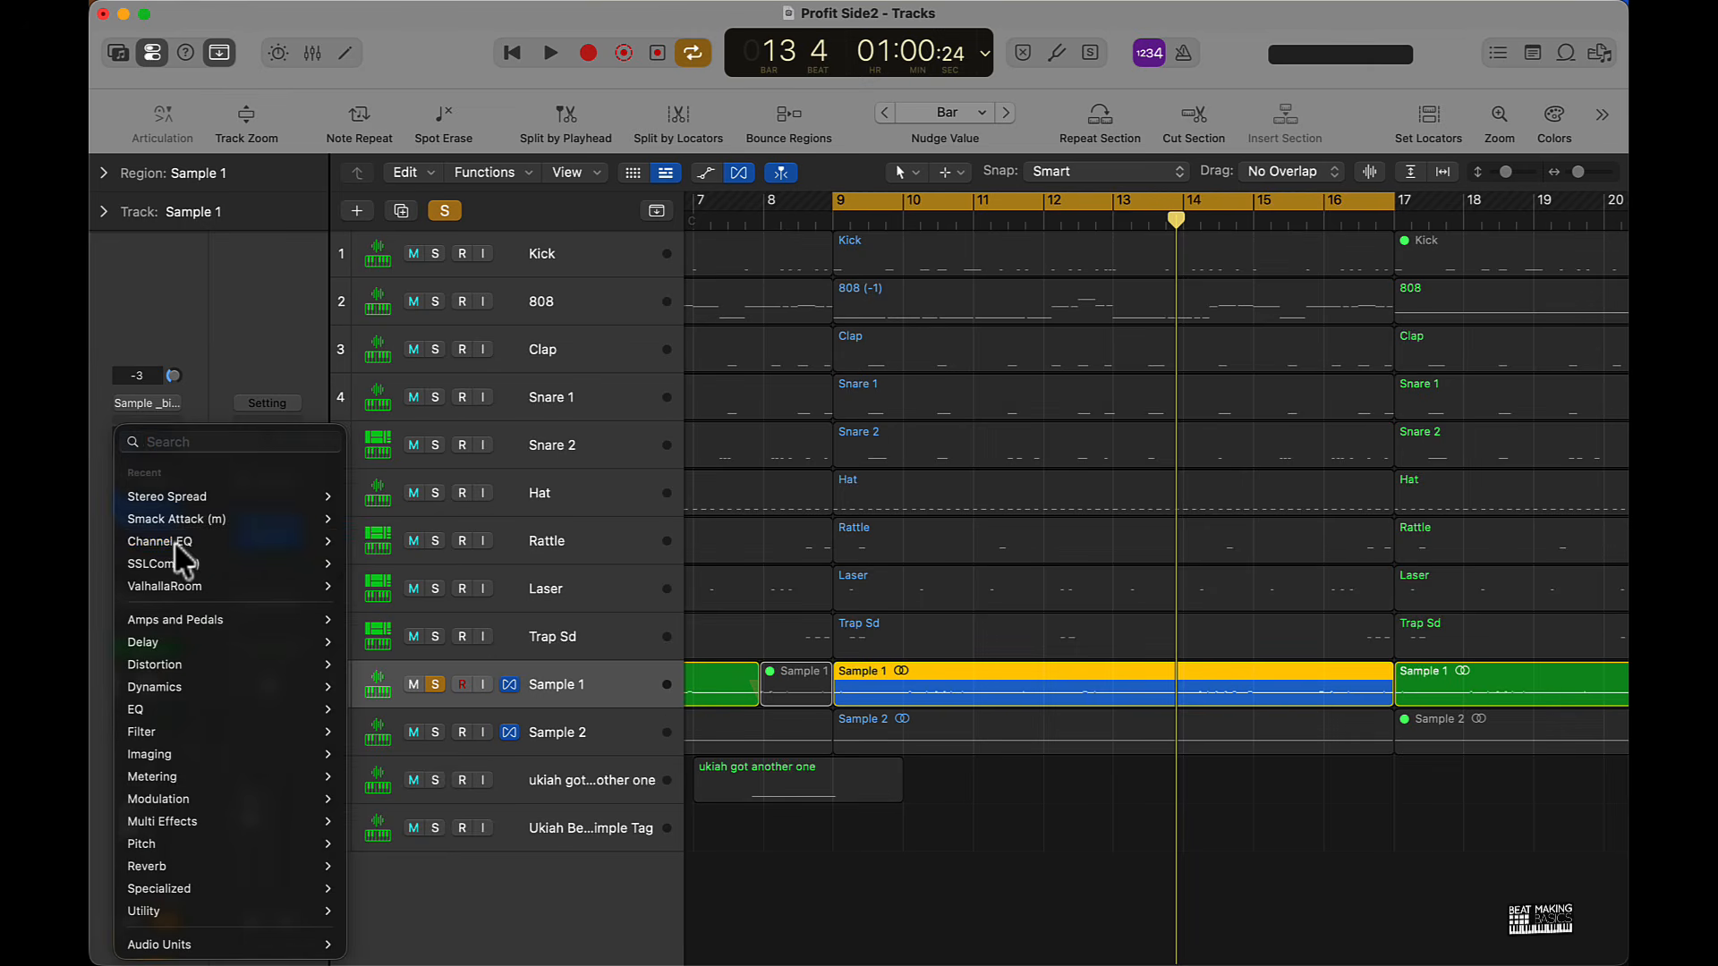
mouse_move(190, 507)
mouse_move(179, 819)
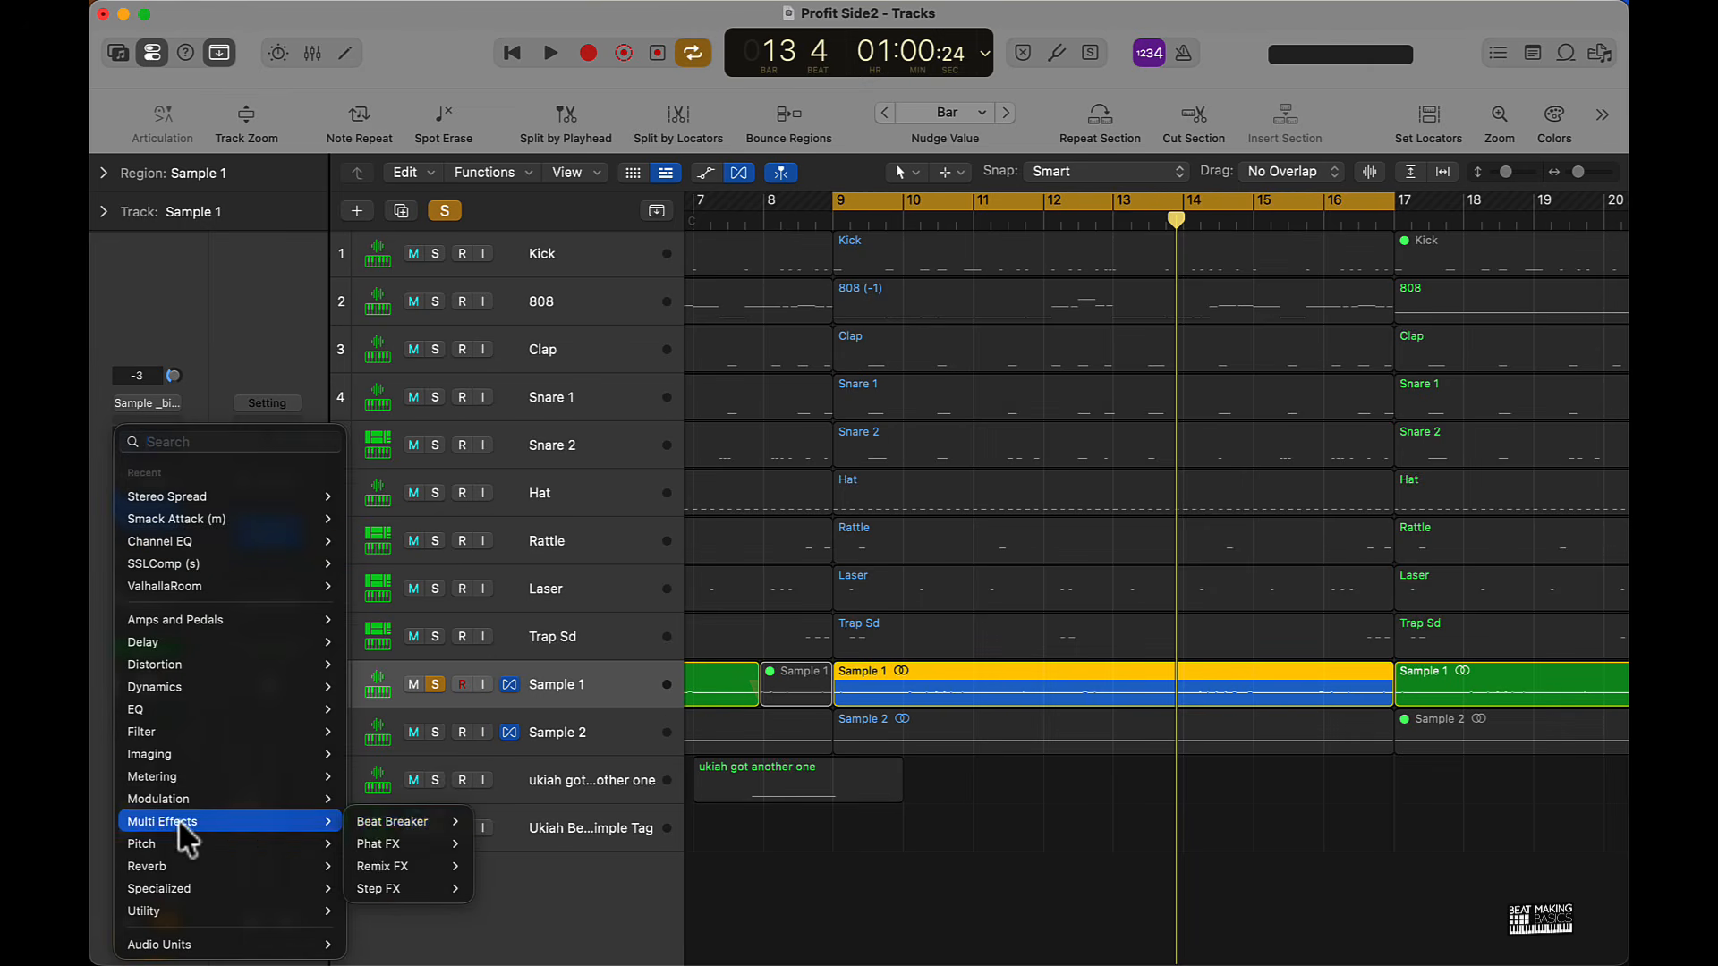
click(480, 824)
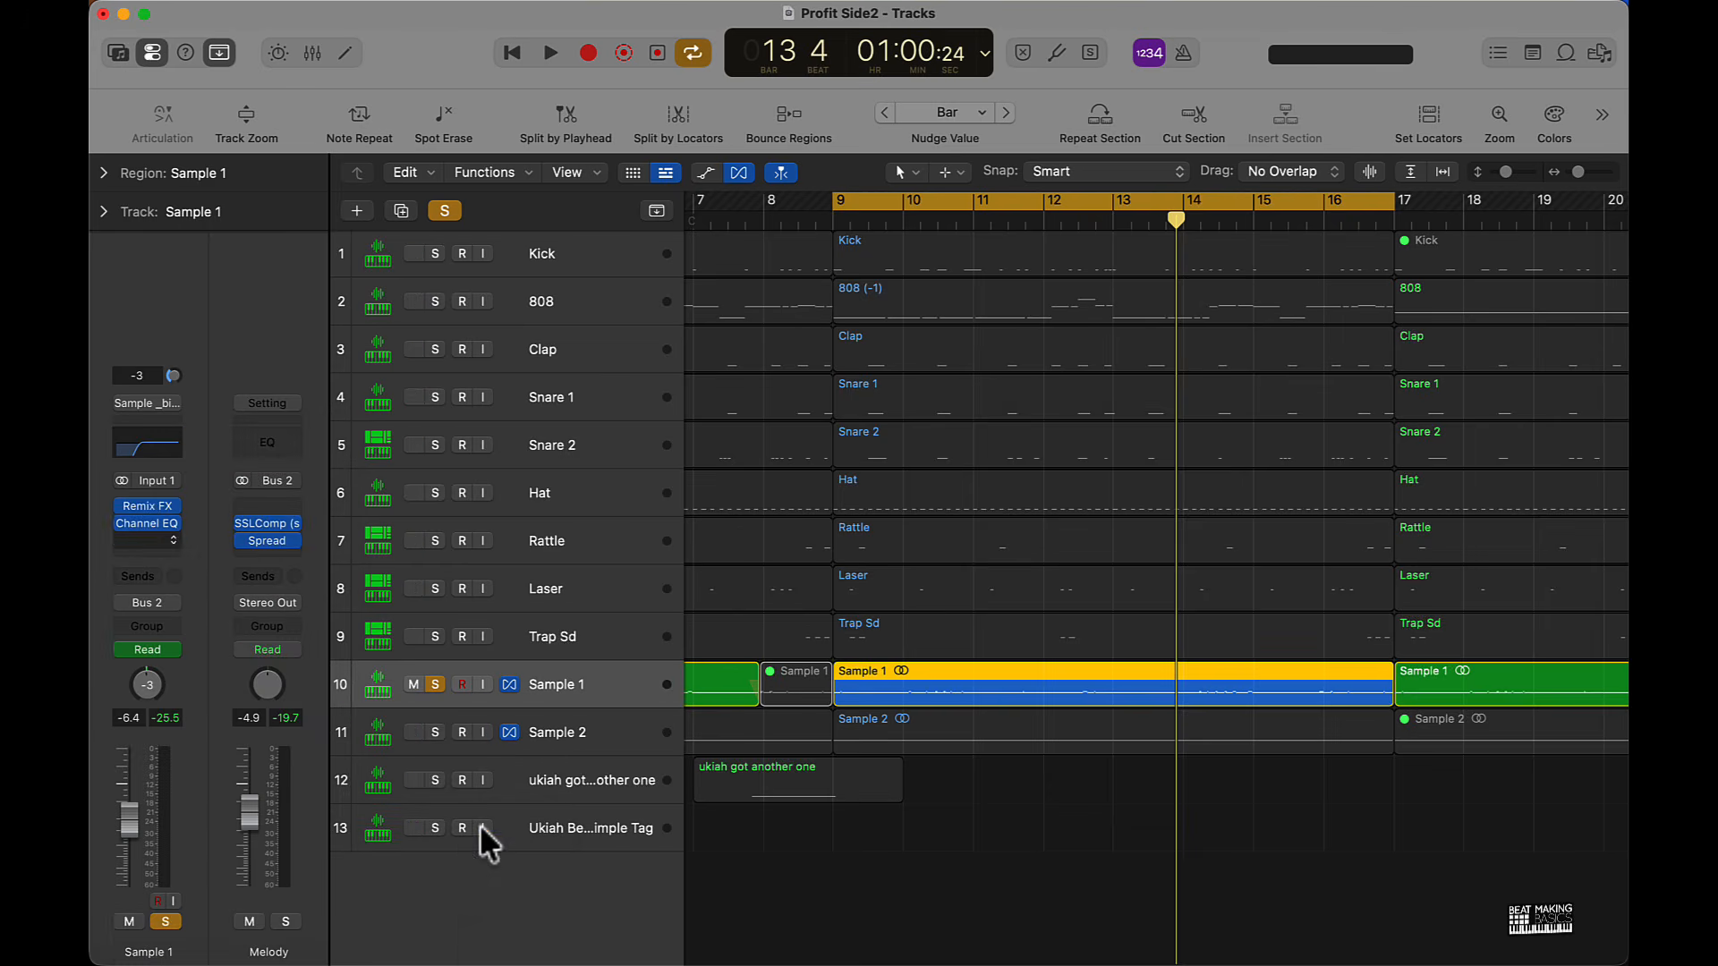
drag(1015, 416, 673, 180)
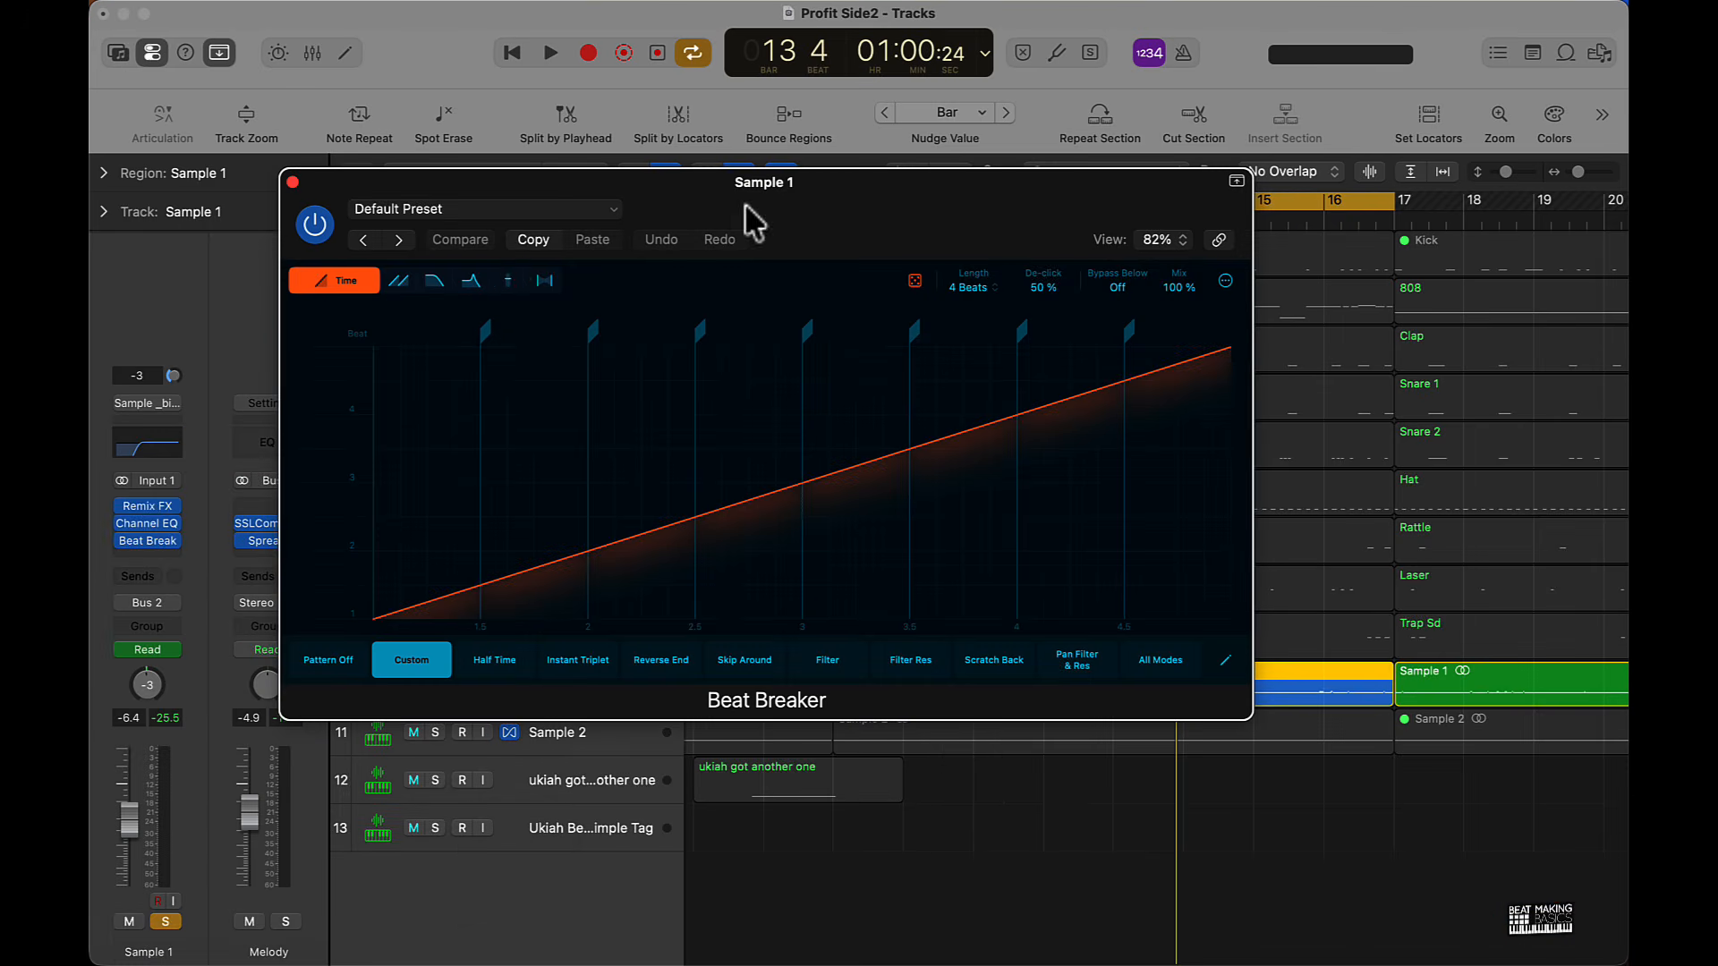
- In Beat Breaker, set 3 repeats at beat 3 and 2 at beat 4, and lower the low-pass filter cutoff of both slices
click(403, 283)
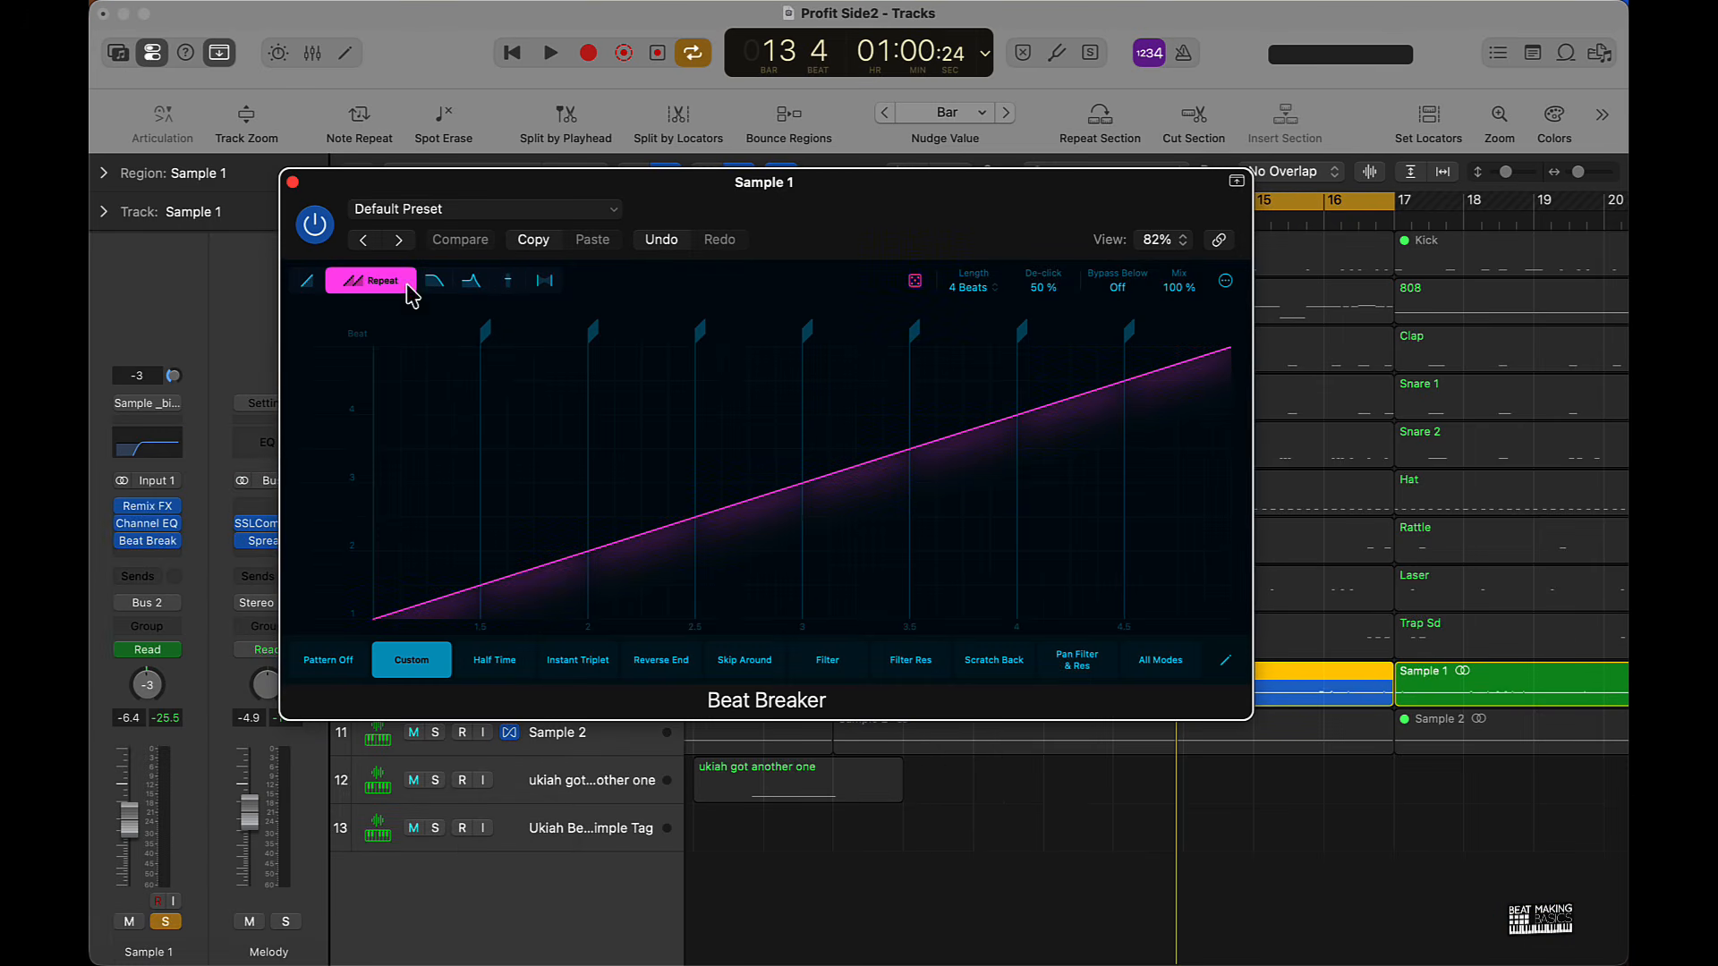
click(845, 475)
drag(850, 450, 850, 392)
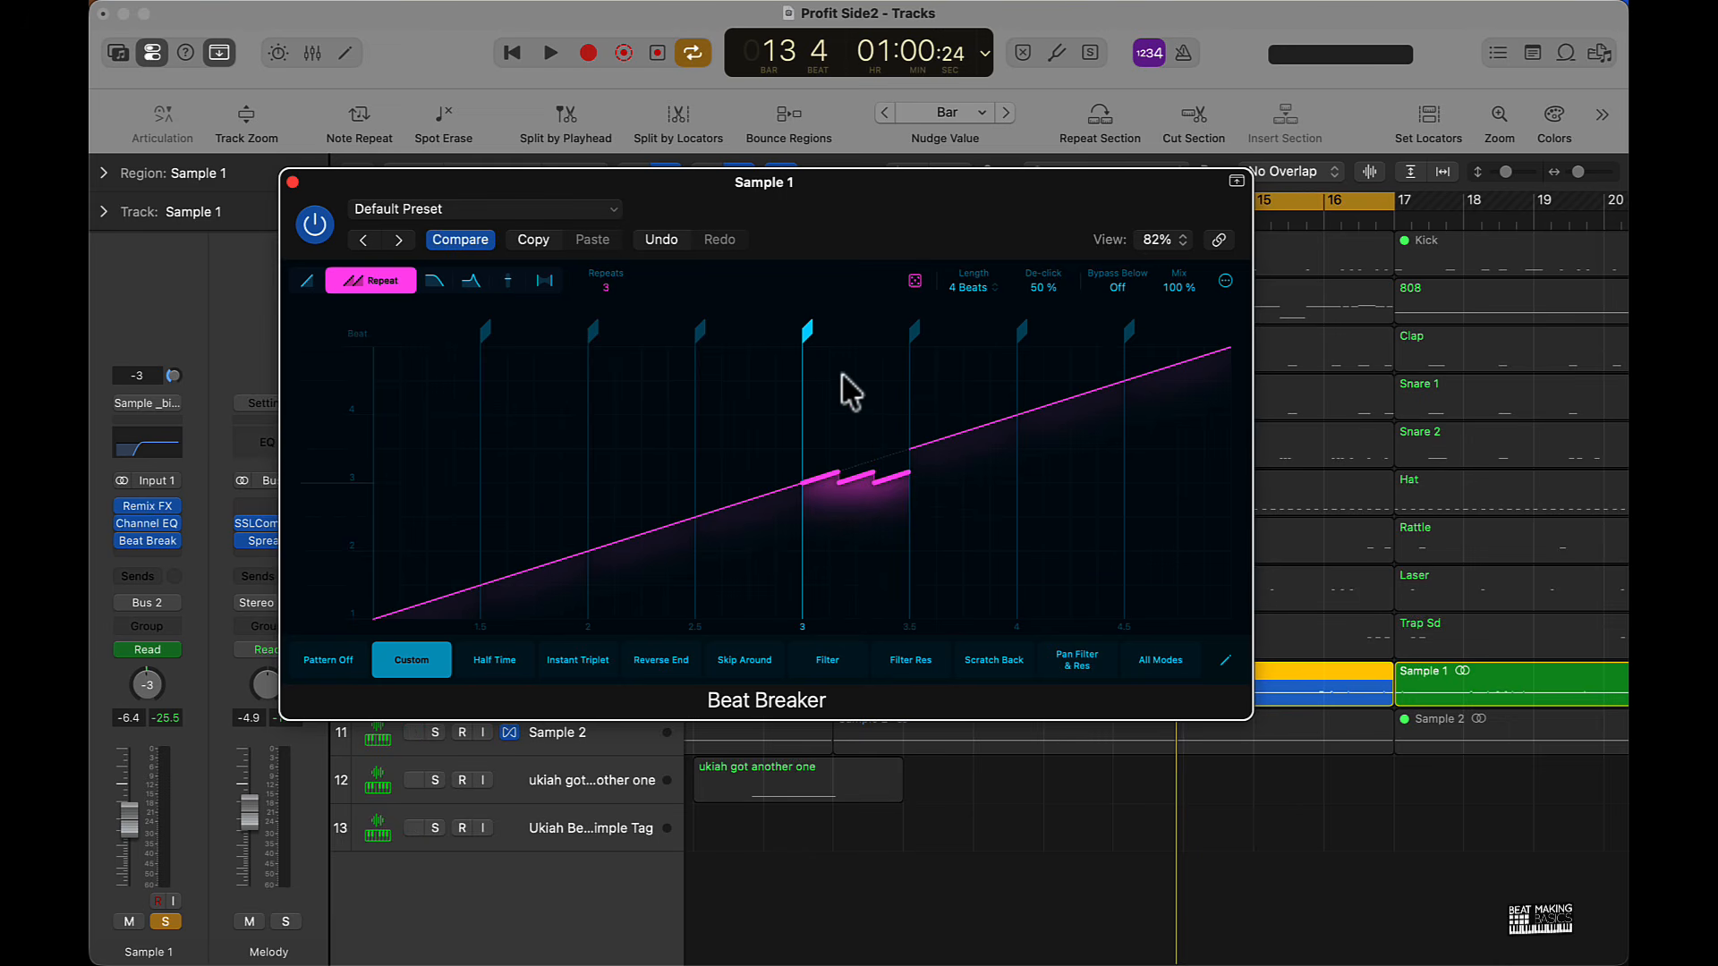
click(1097, 402)
drag(1097, 403, 1080, 344)
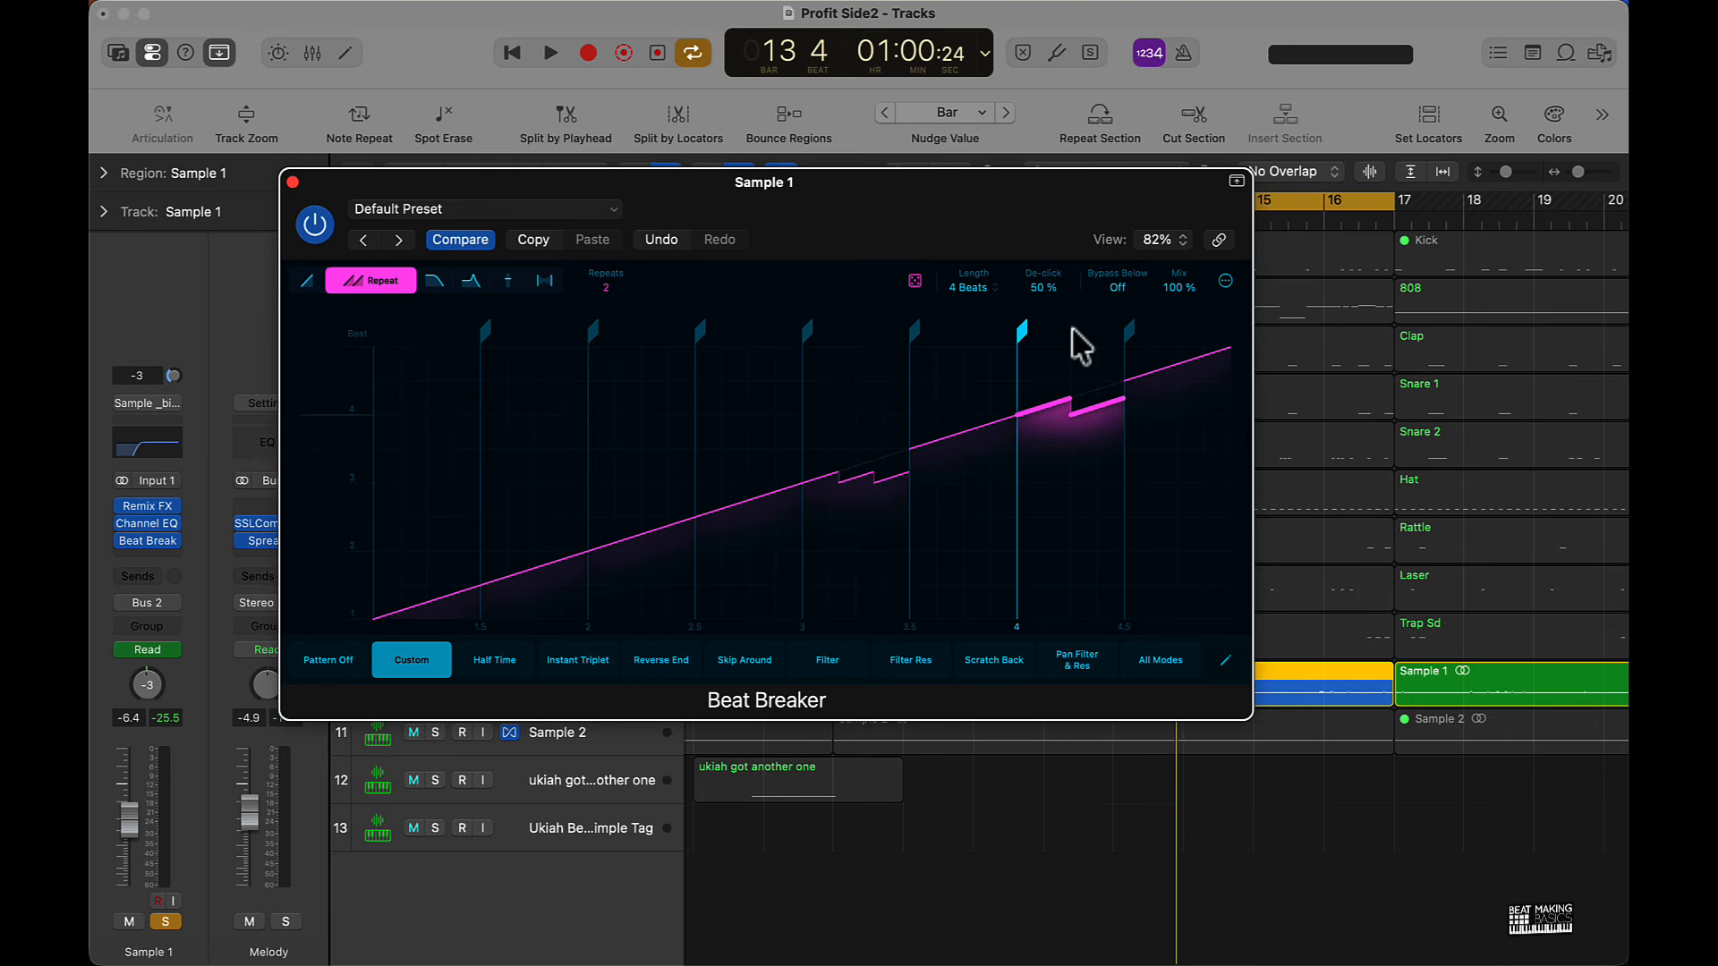
click(436, 281)
drag(1066, 348, 1063, 426)
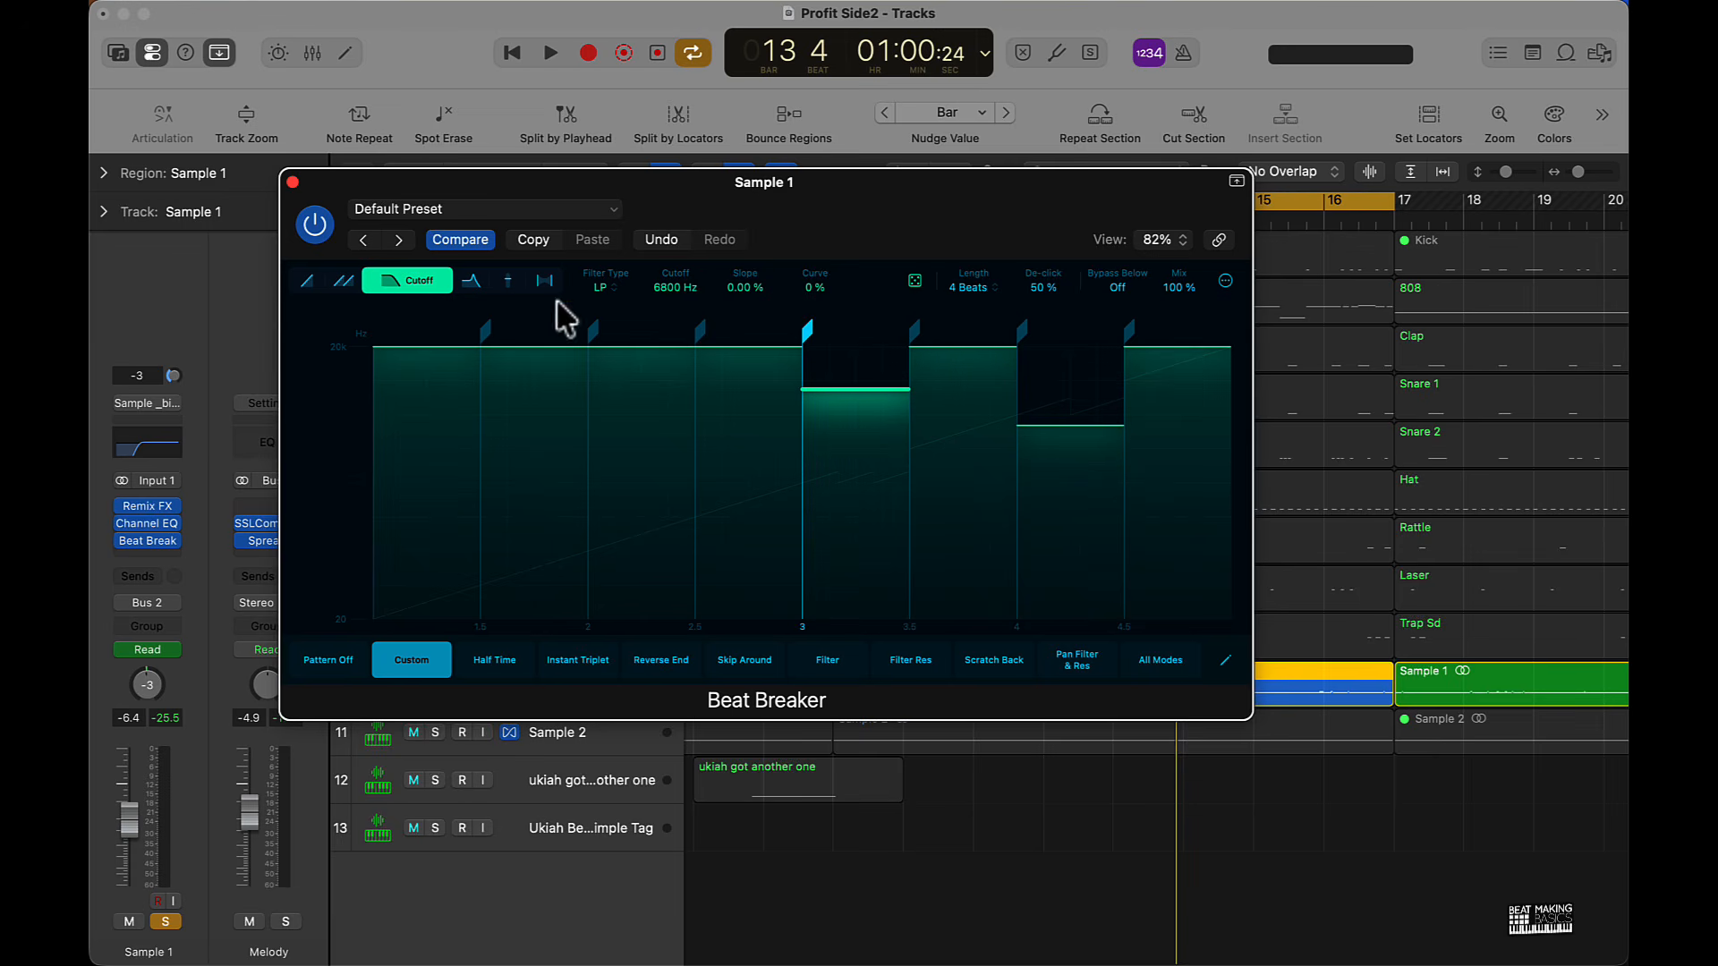
- Close Beat Breaker, remove it from the Sample 1 track and deselect the region
click(292, 183)
click(172, 542)
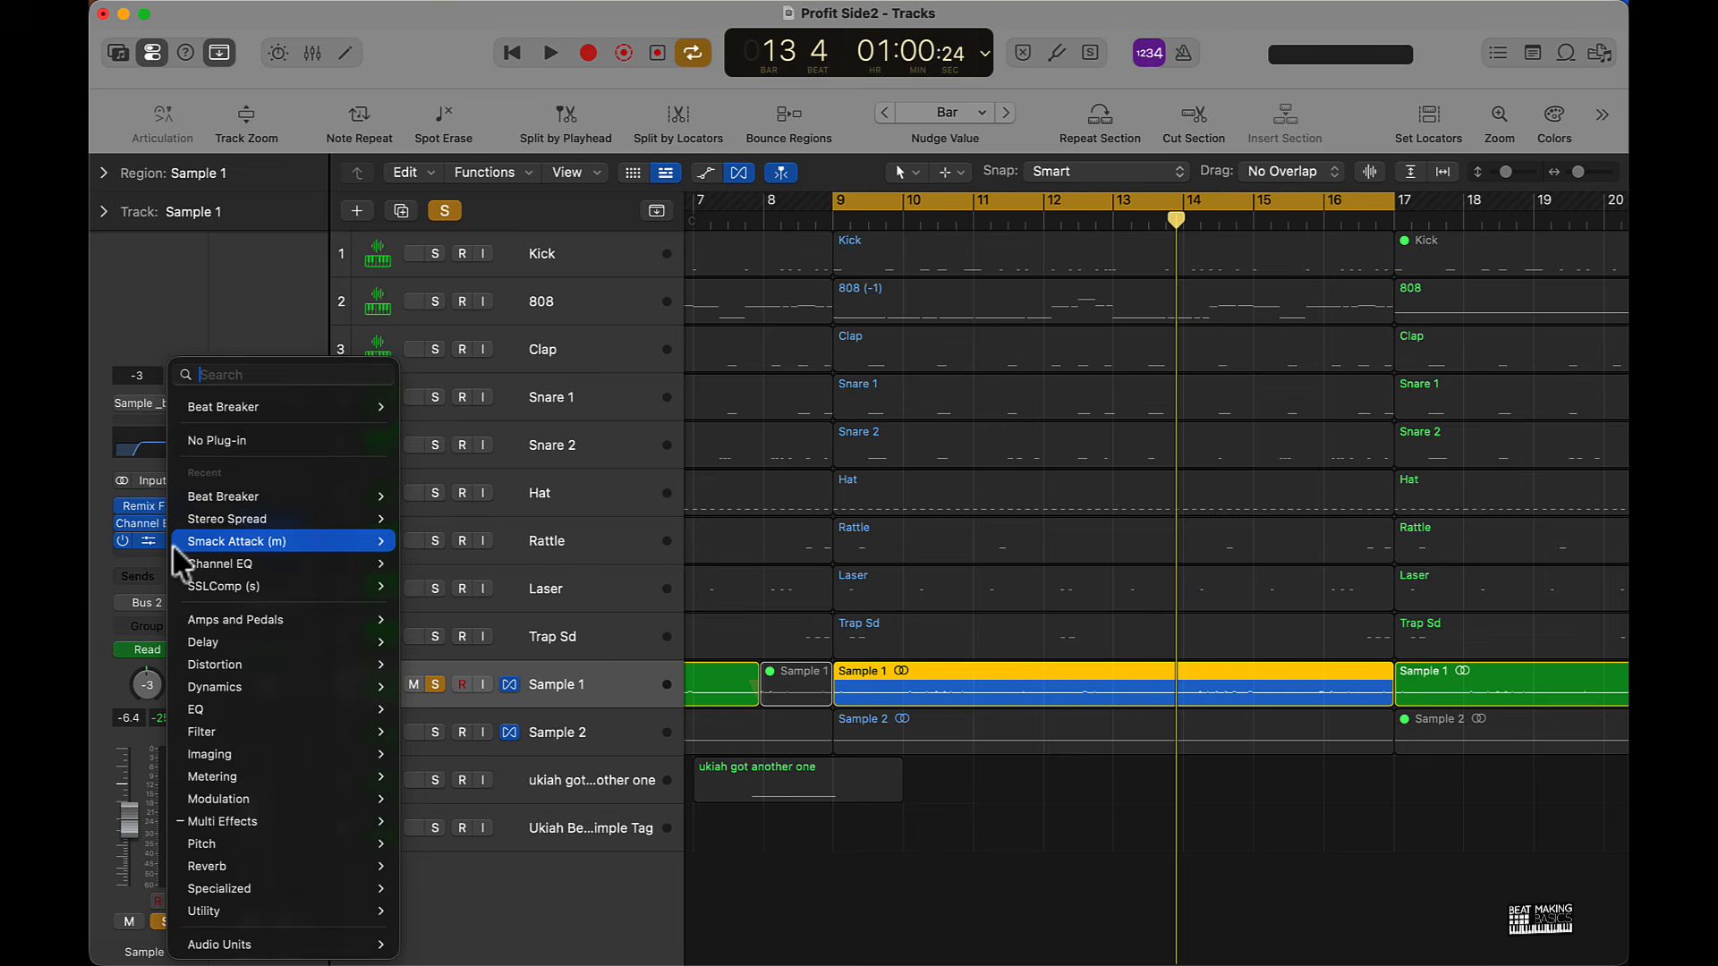
click(239, 438)
click(952, 814)
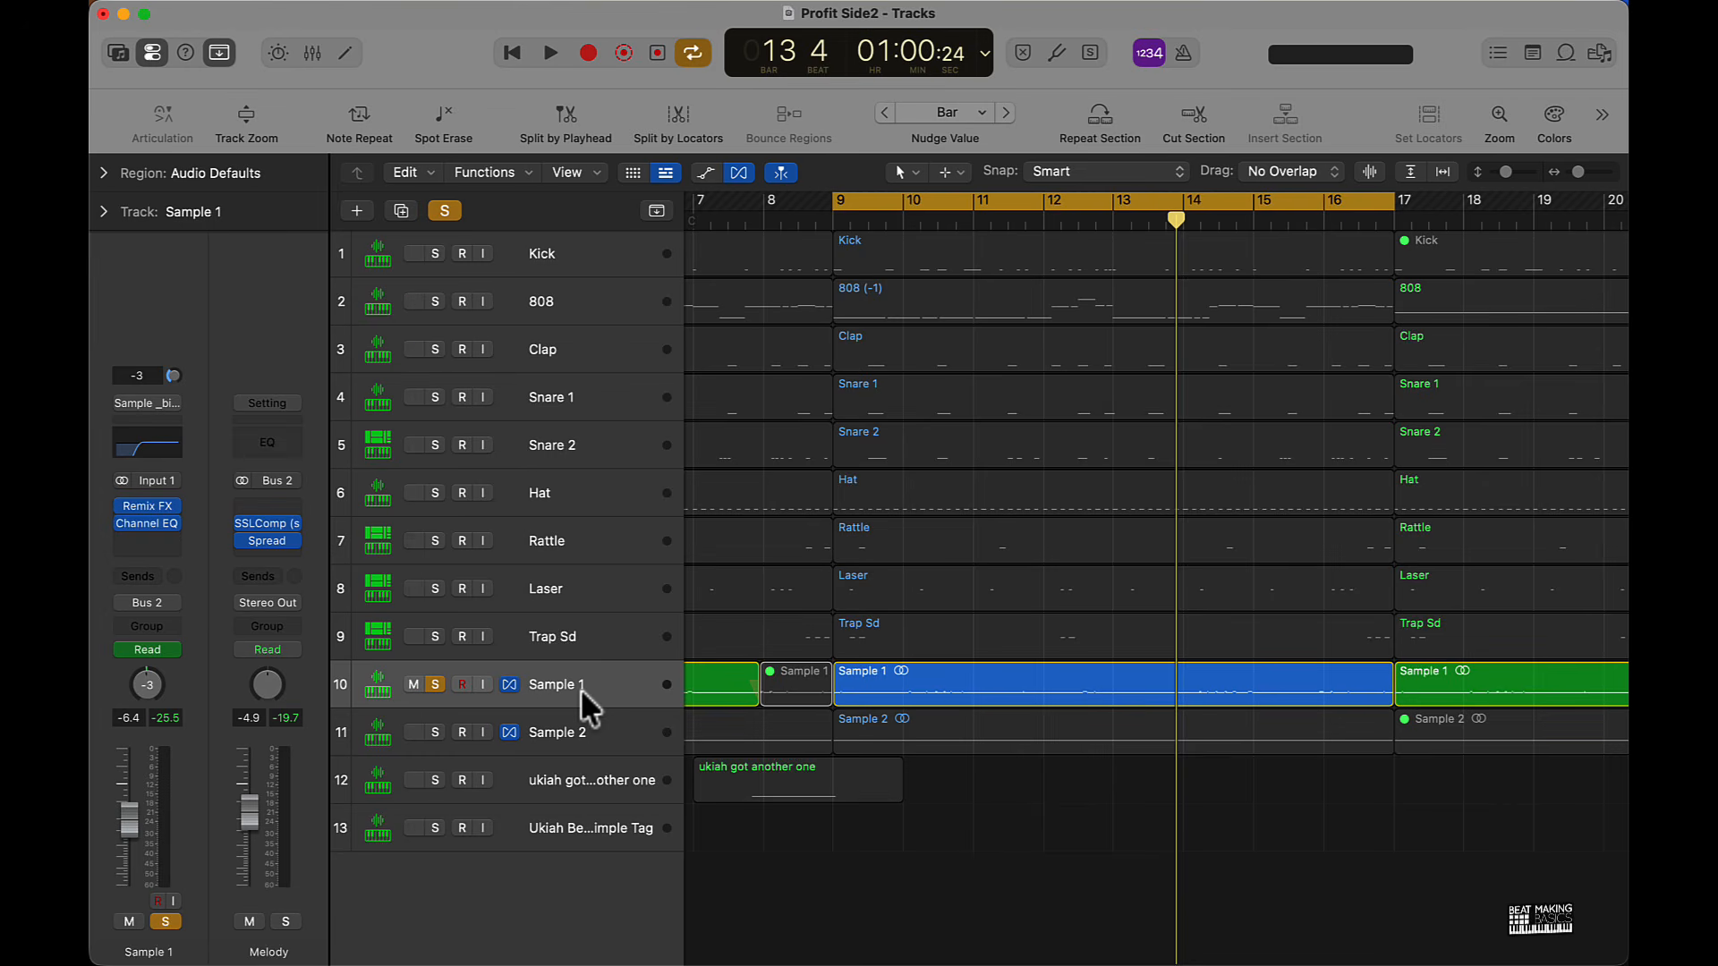
click(161, 542)
mouse_move(185, 501)
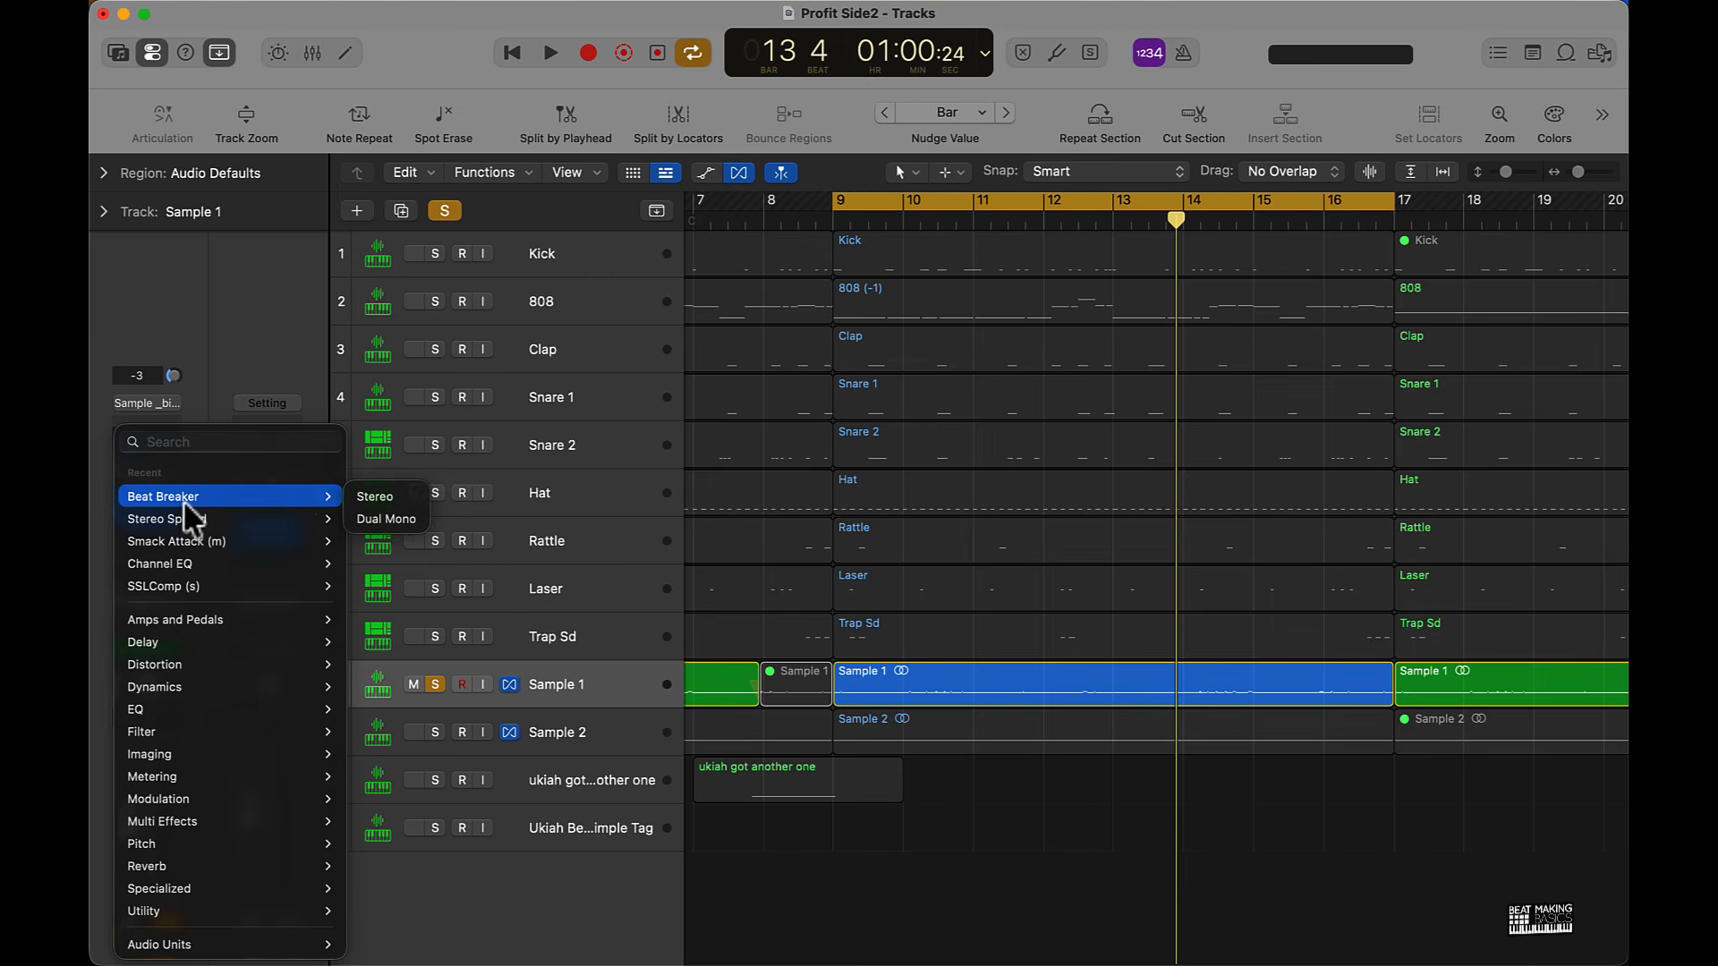
click(585, 694)
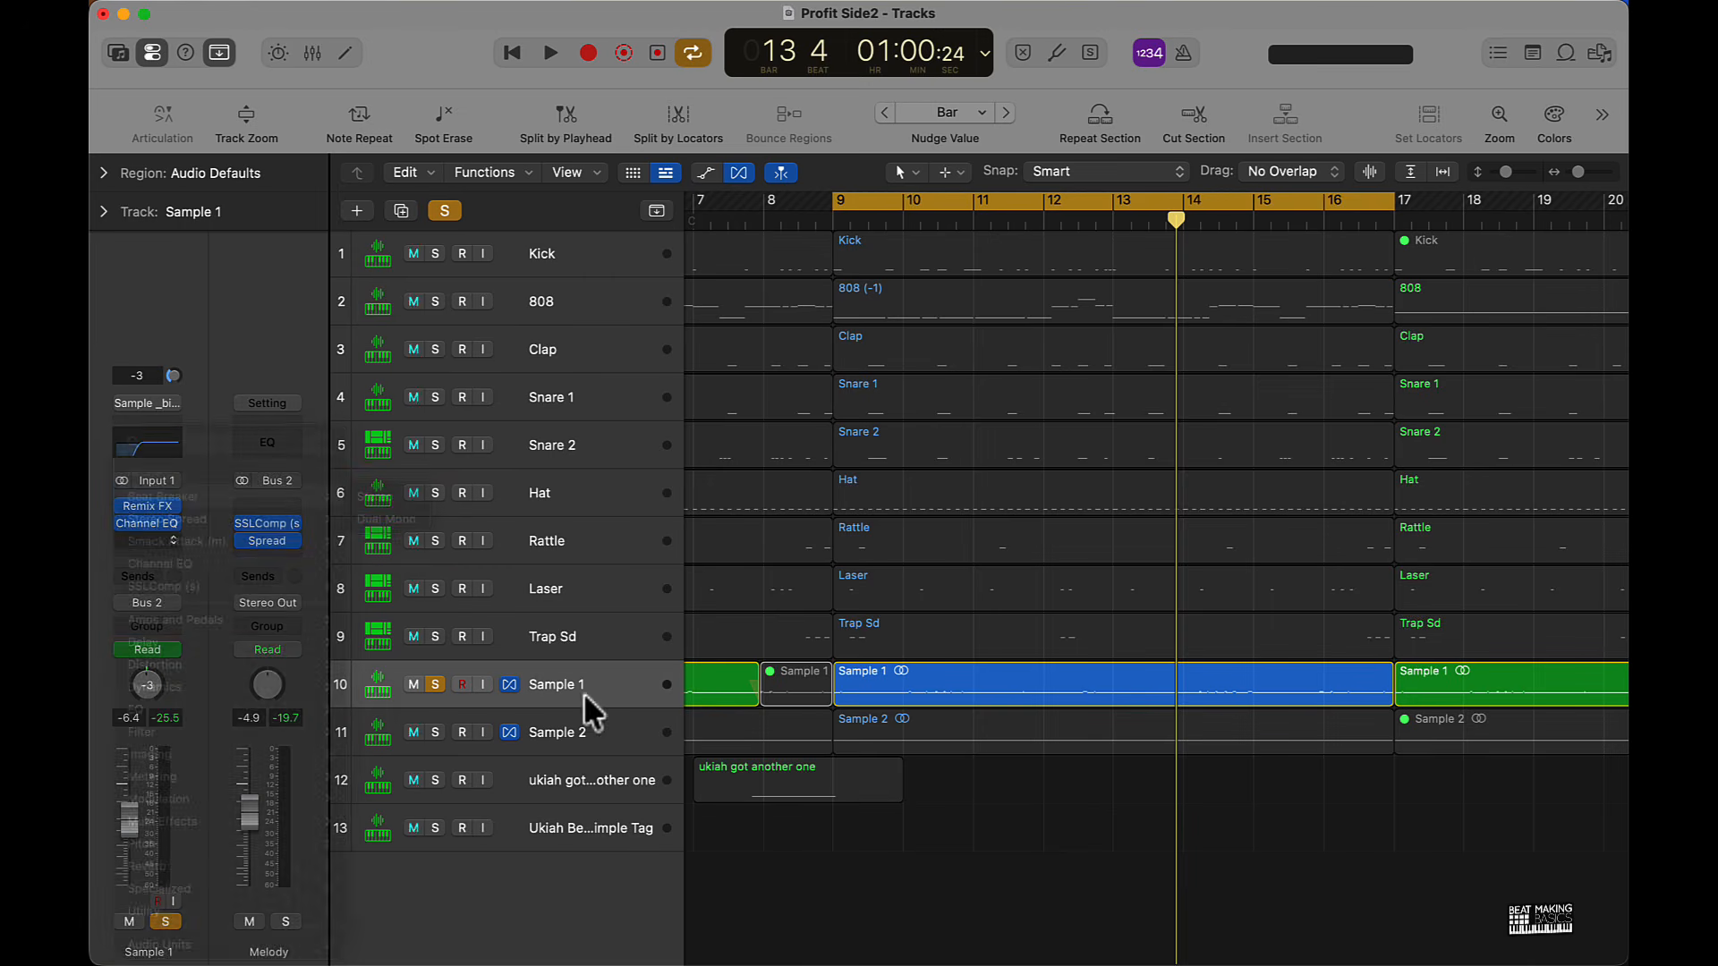
- Duplicate the Sample 1 track with its settings and copy the bar 9 region onto the new track at the same position
key(super+d)
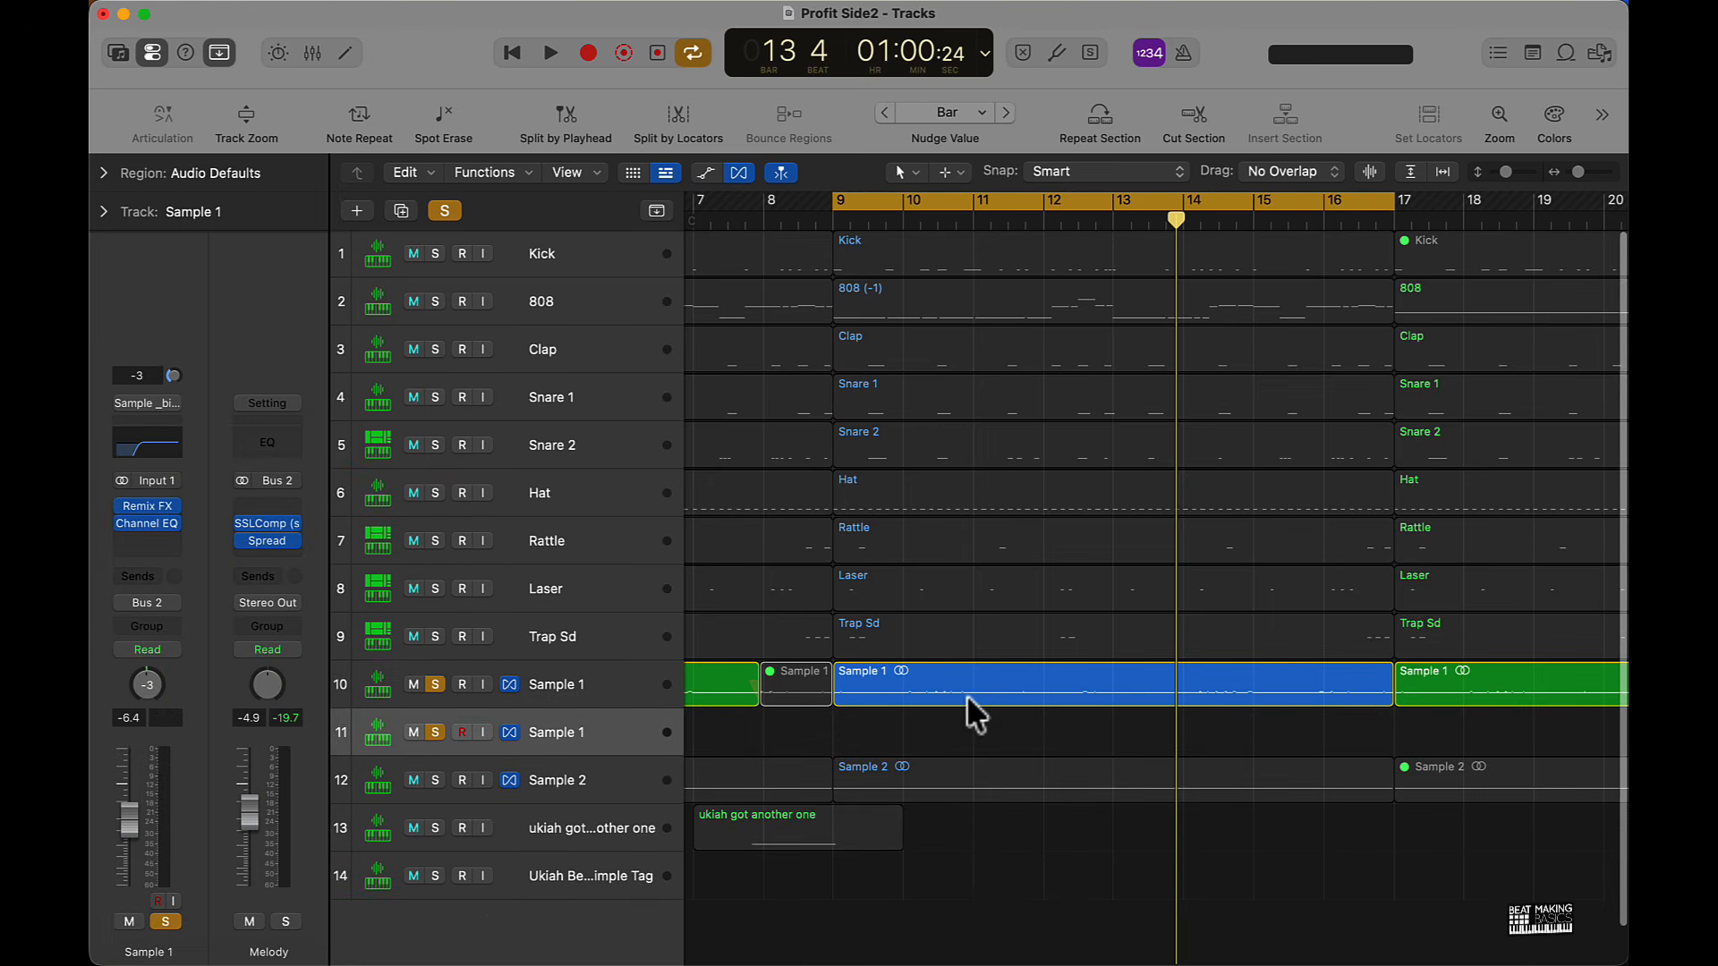
drag(965, 694, 967, 743)
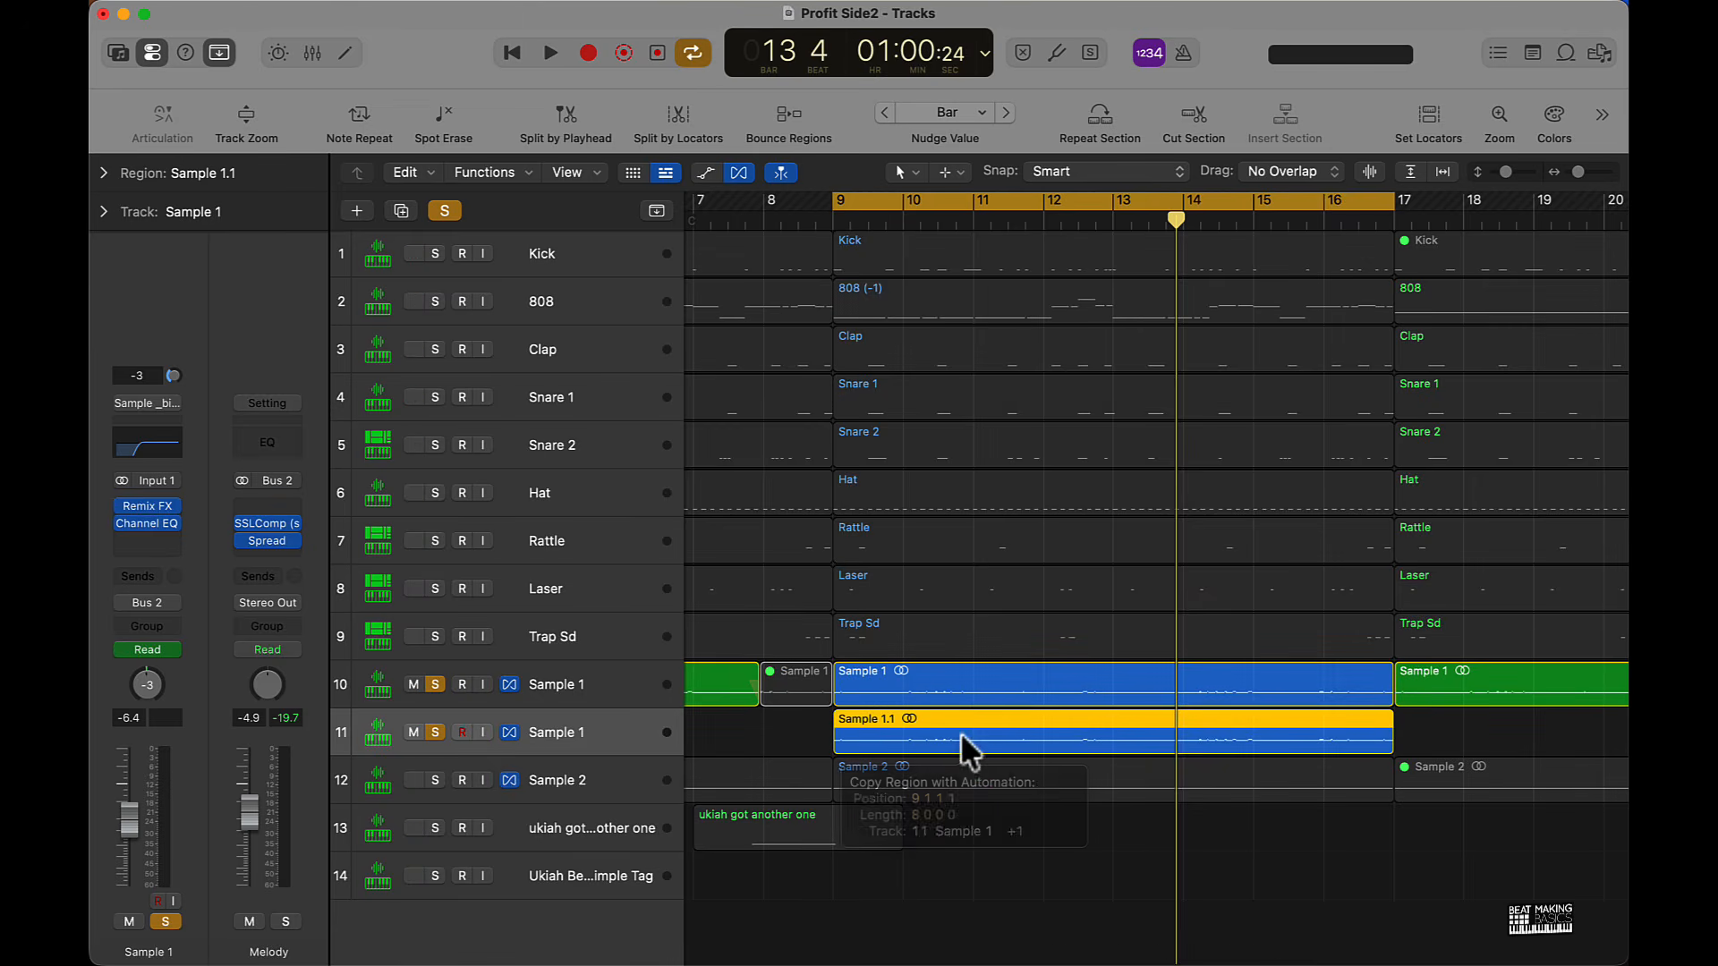
- Insert a stereo Beat Breaker on the duplicated Sample 1 track and choose its Half Time pattern
click(174, 539)
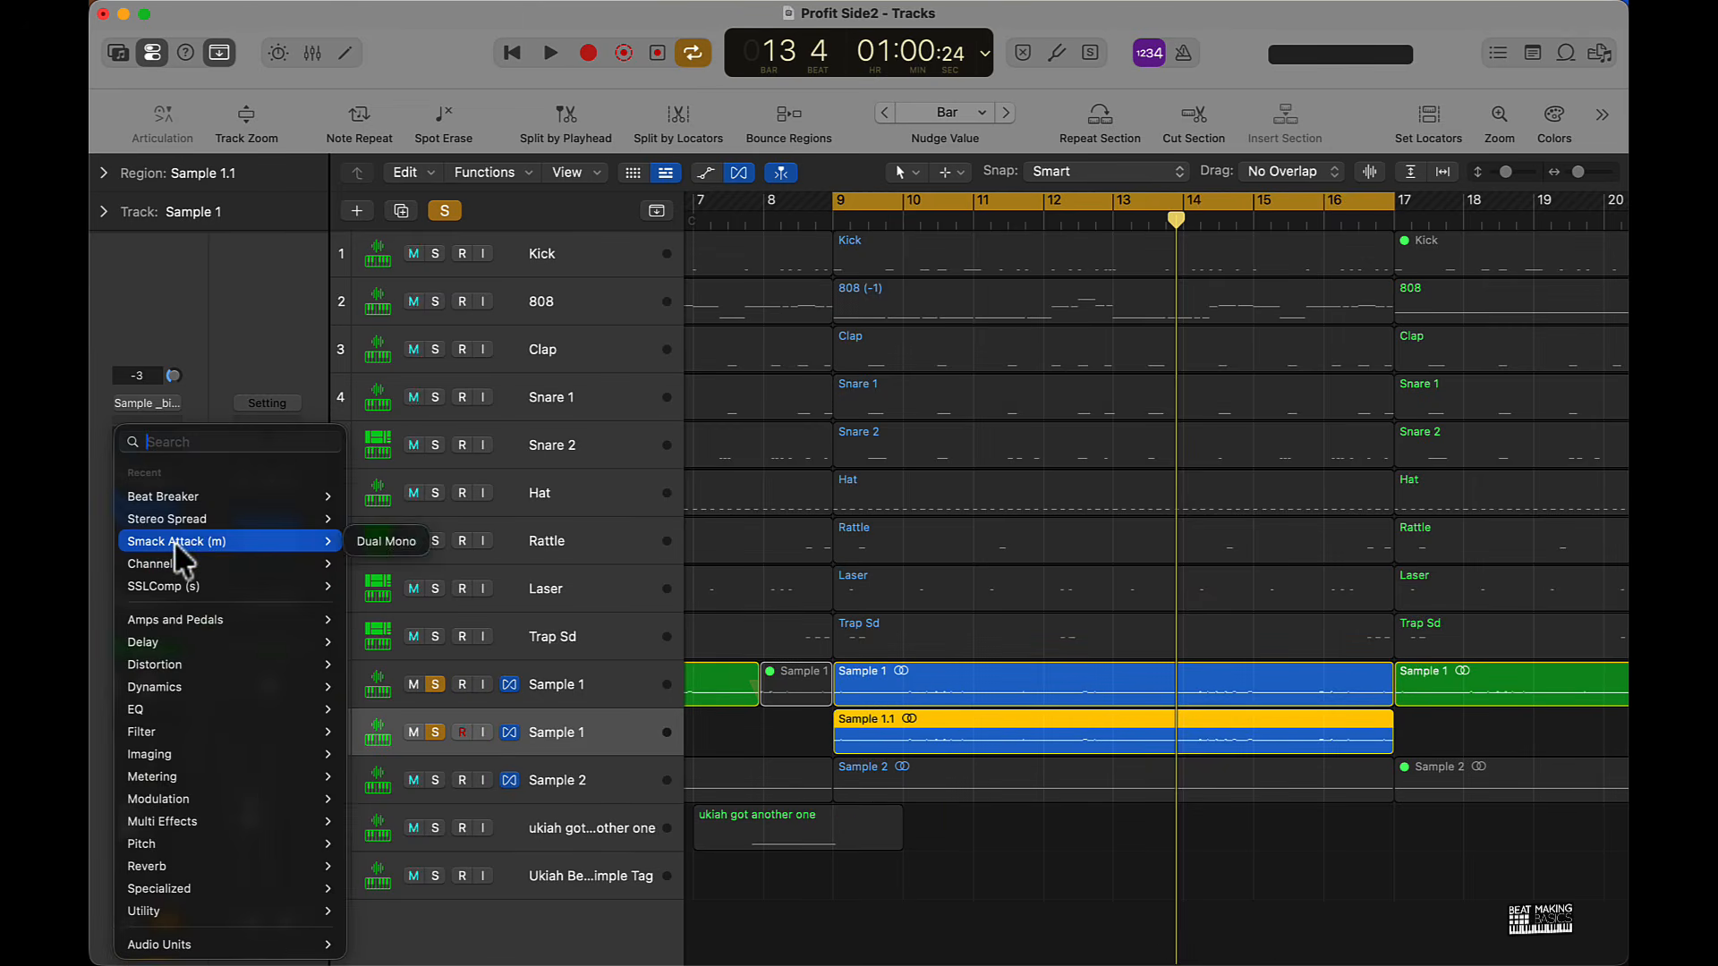
mouse_move(186, 494)
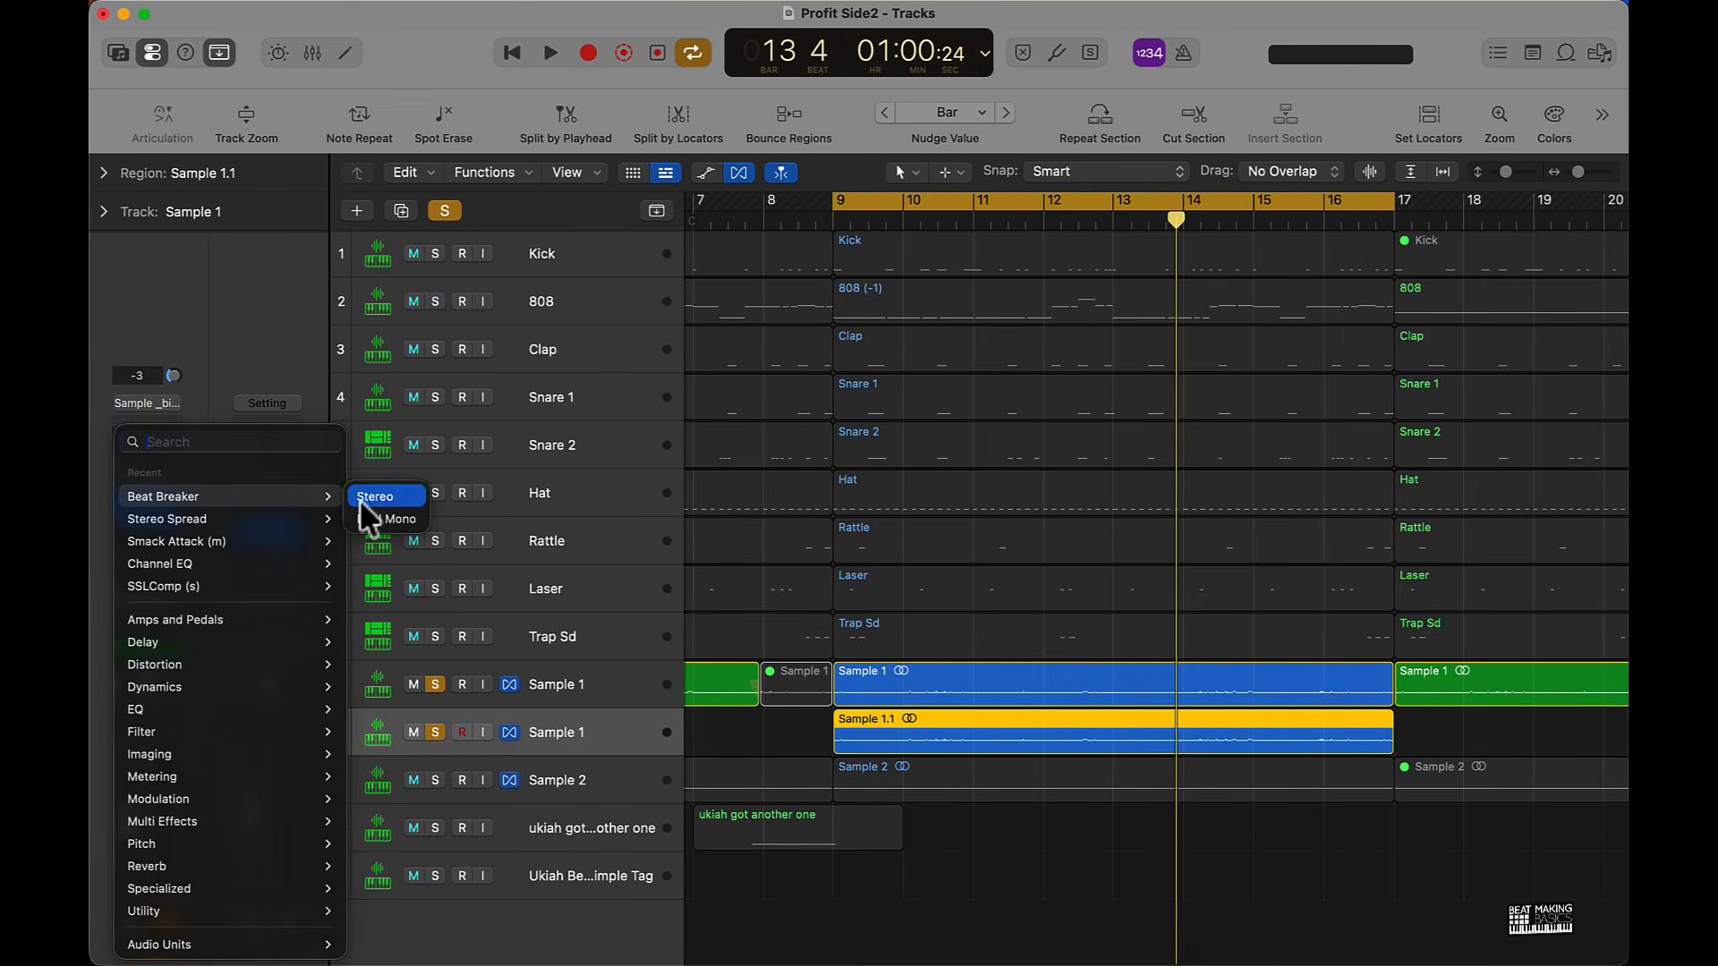
click(360, 498)
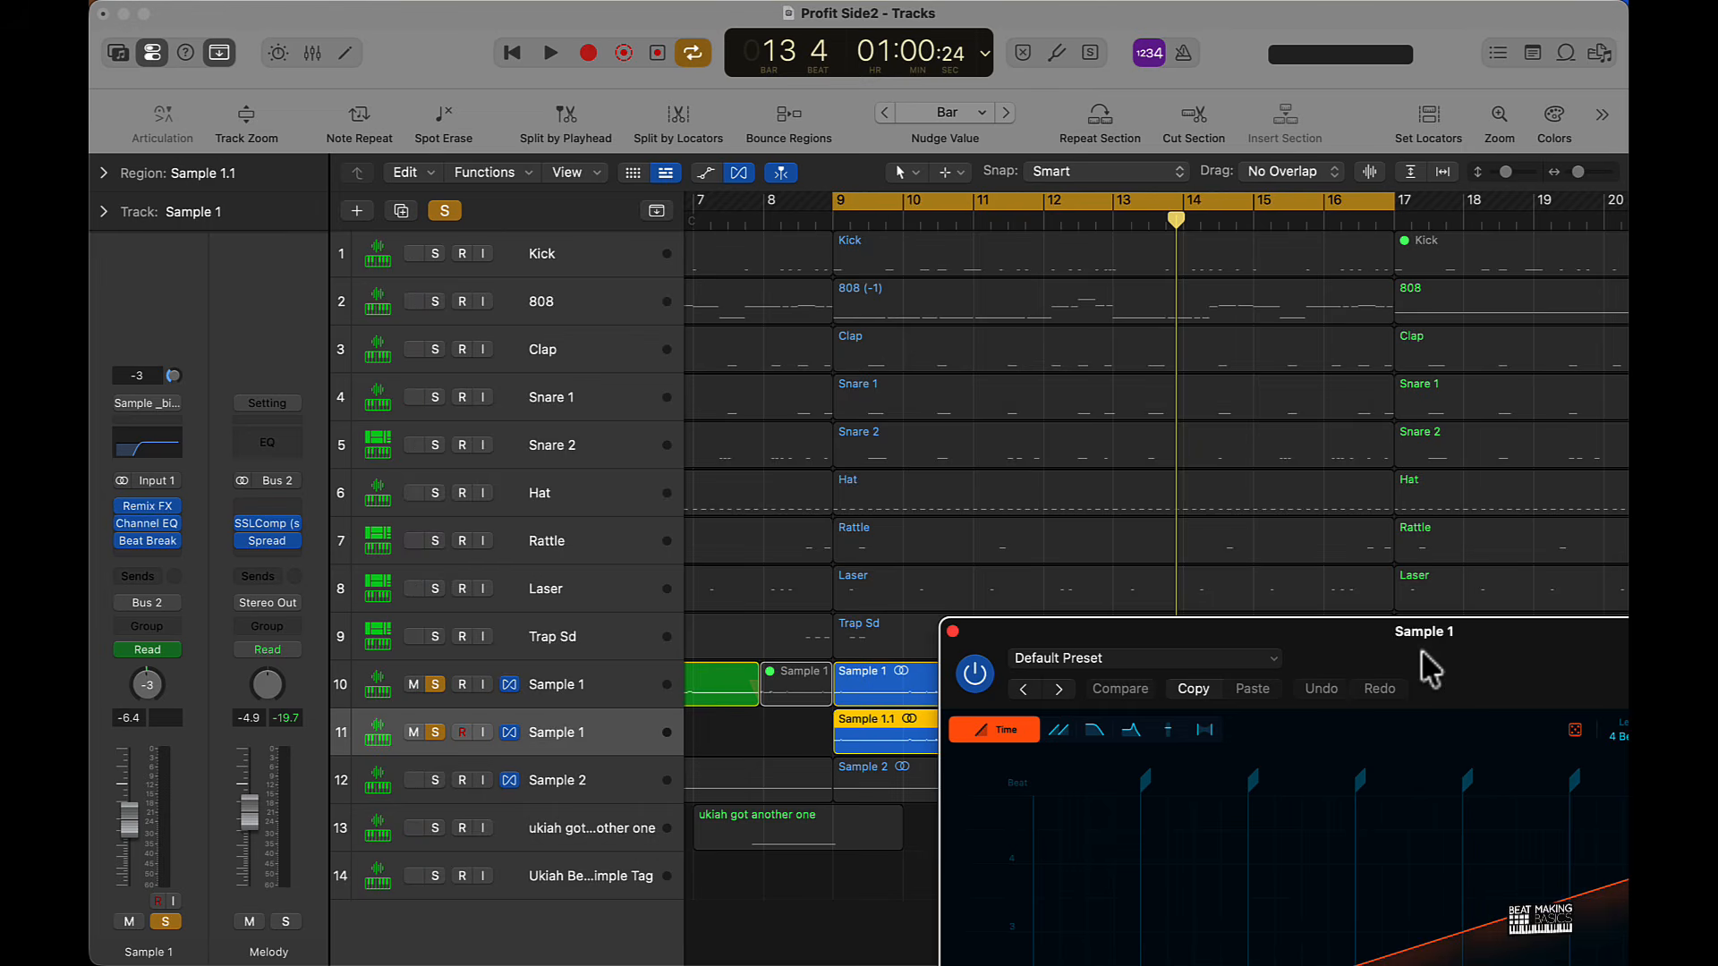
drag(1421, 648, 868, 198)
click(598, 662)
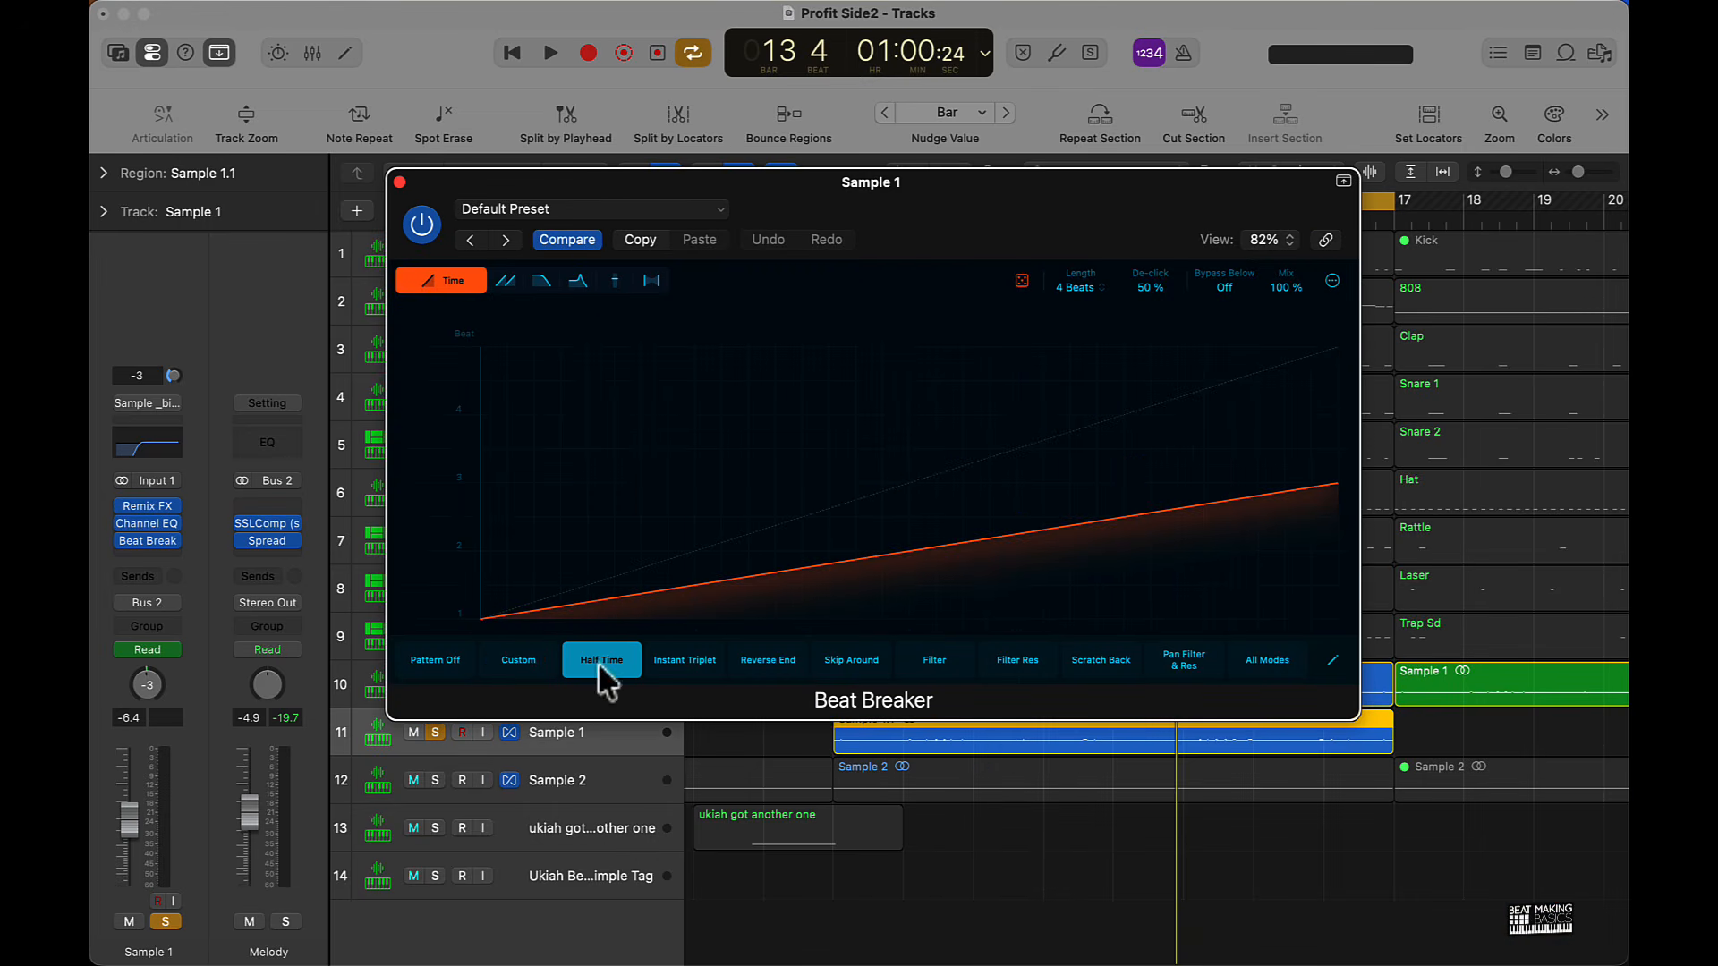
- Close Beat Breaker and bounce both bar 9 Sample 1 regions in place to one file on a new track, muting the sources
click(400, 183)
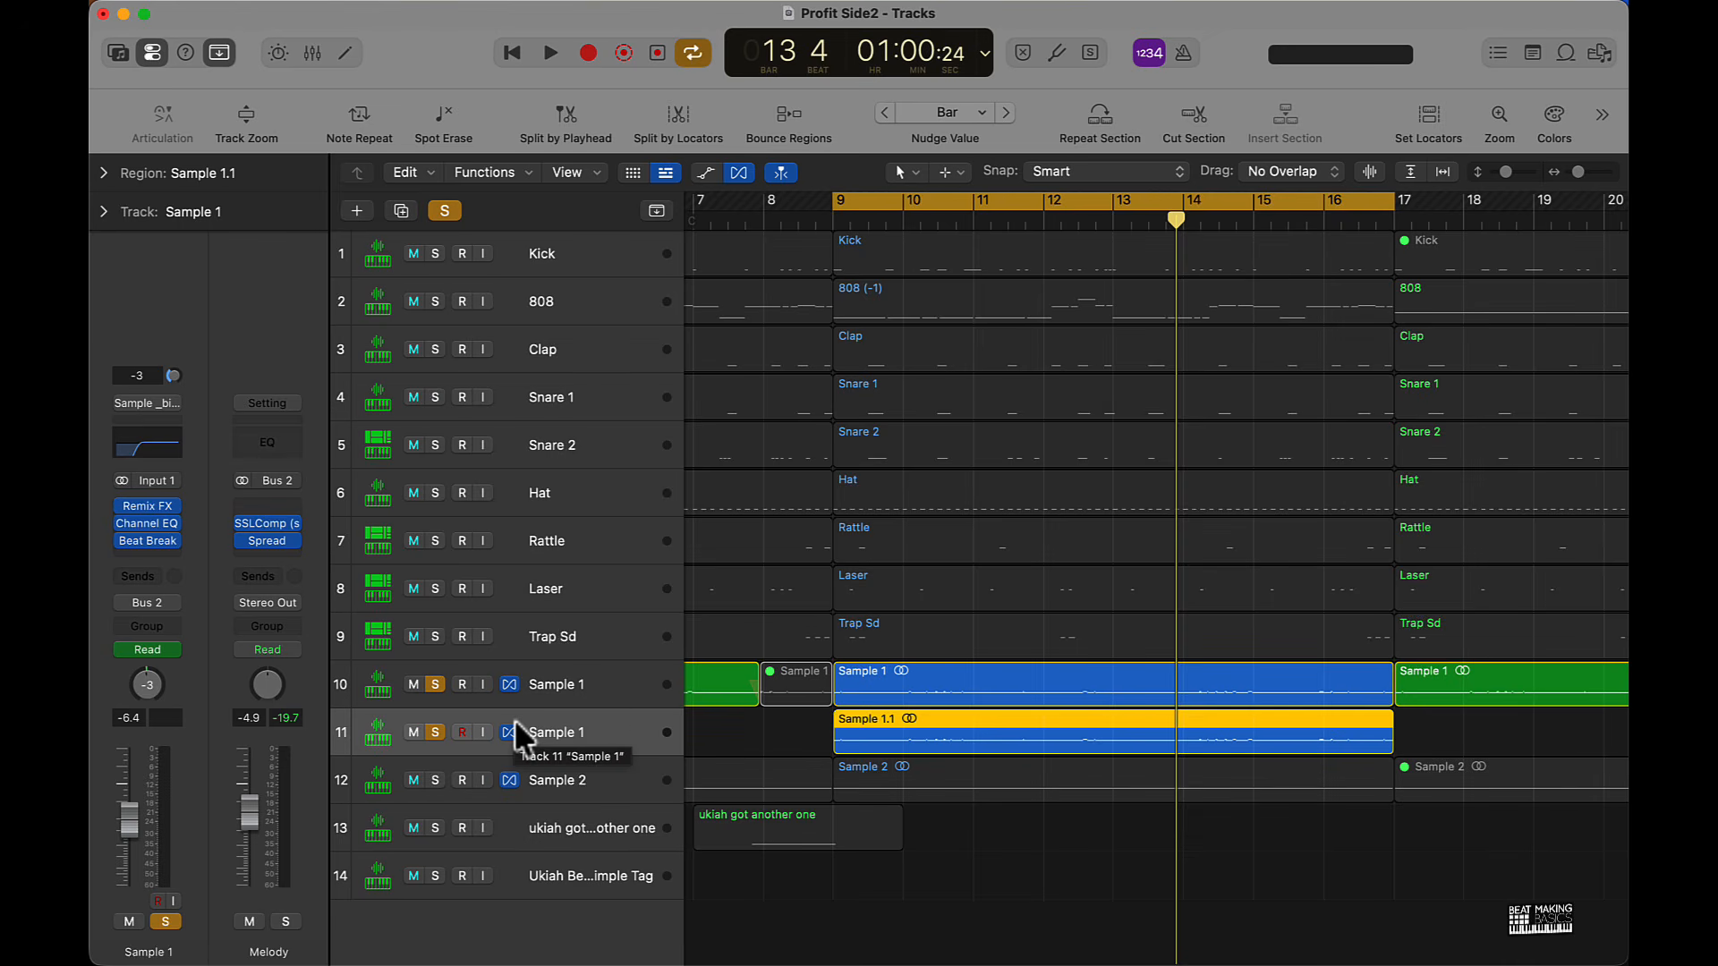
click(598, 697)
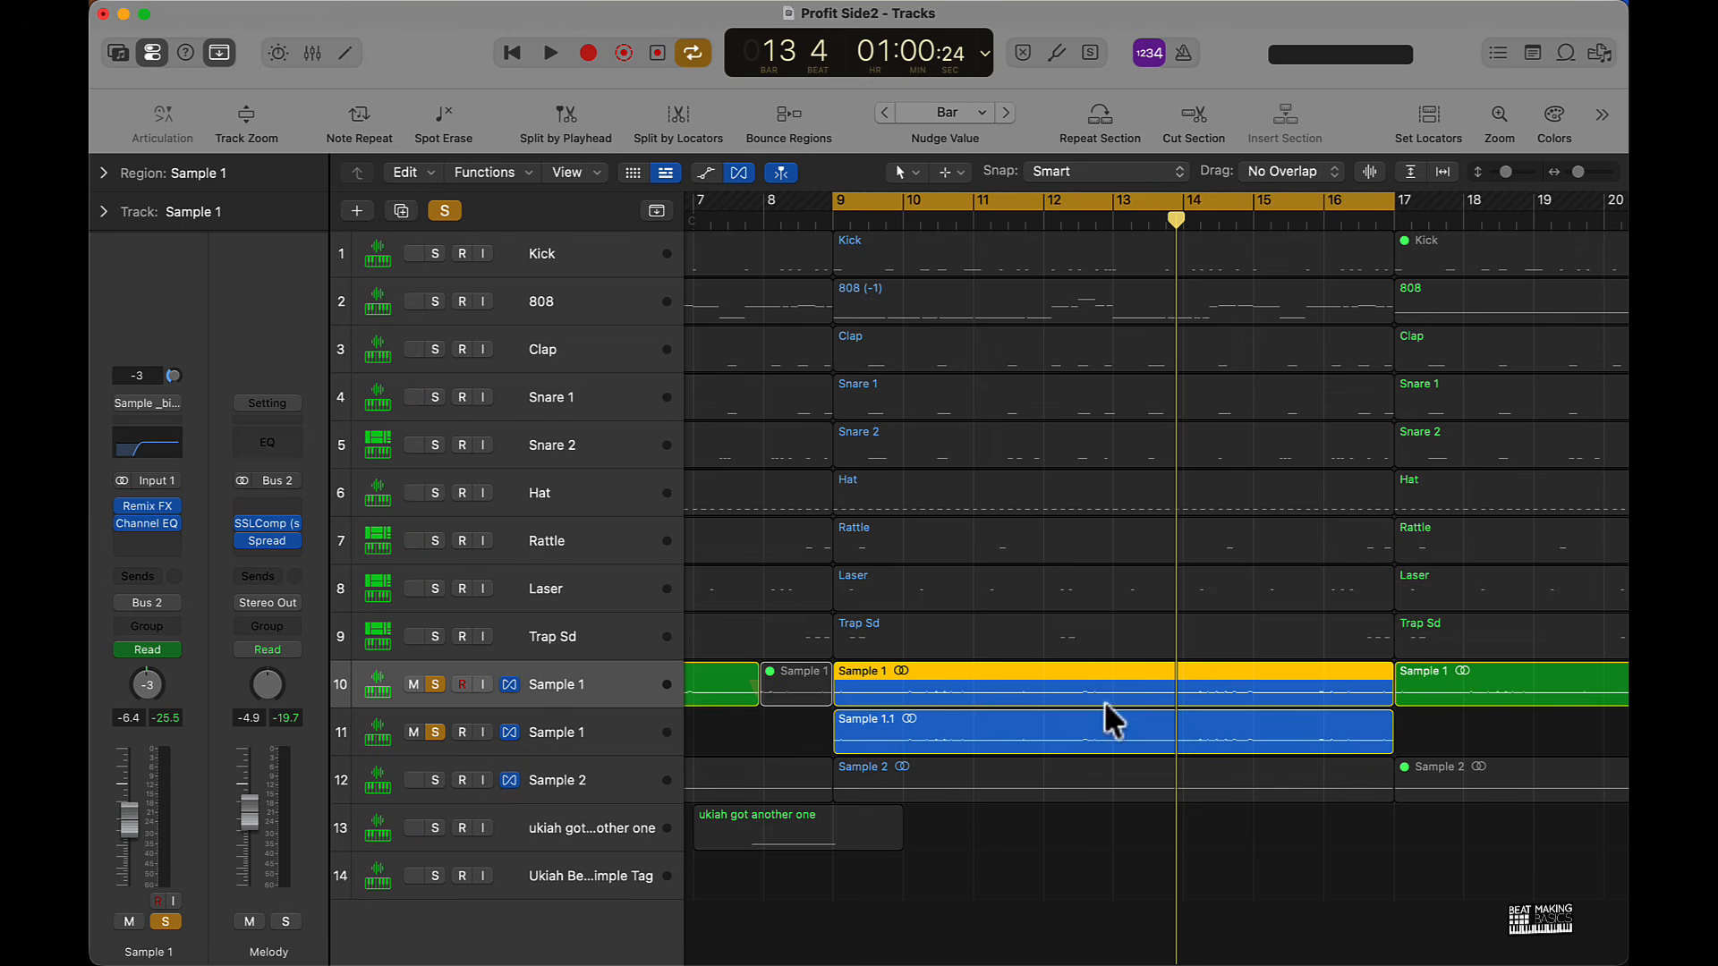
shift+click(1339, 712)
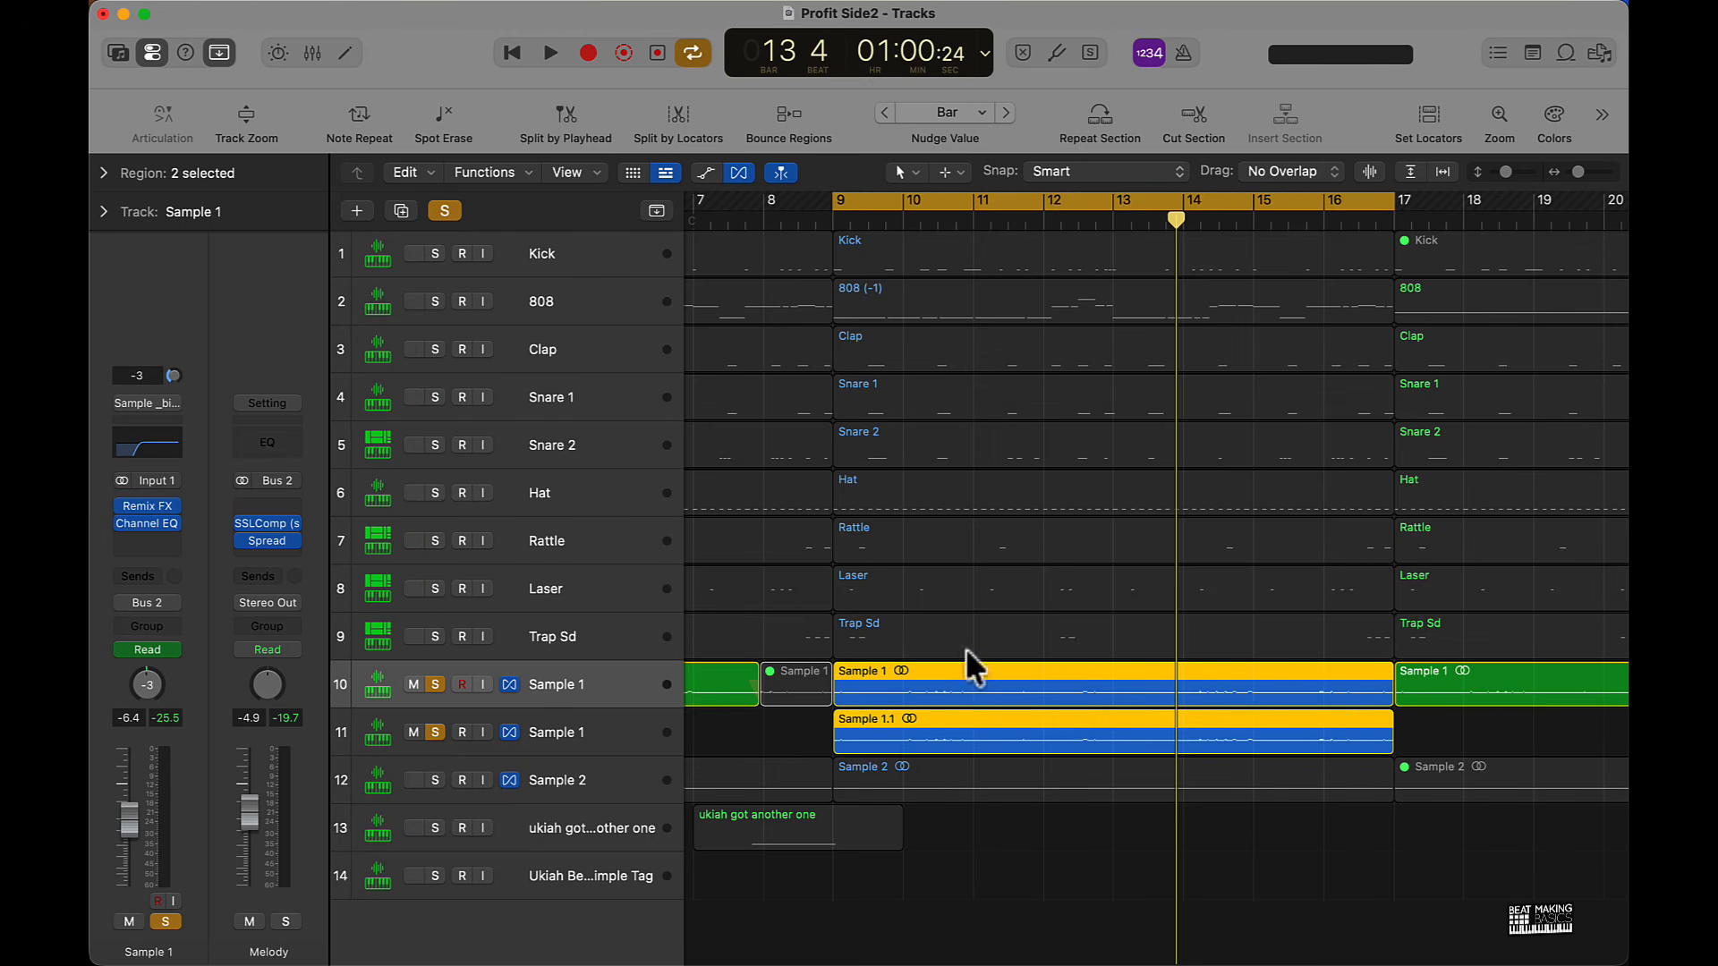
right_click(986, 722)
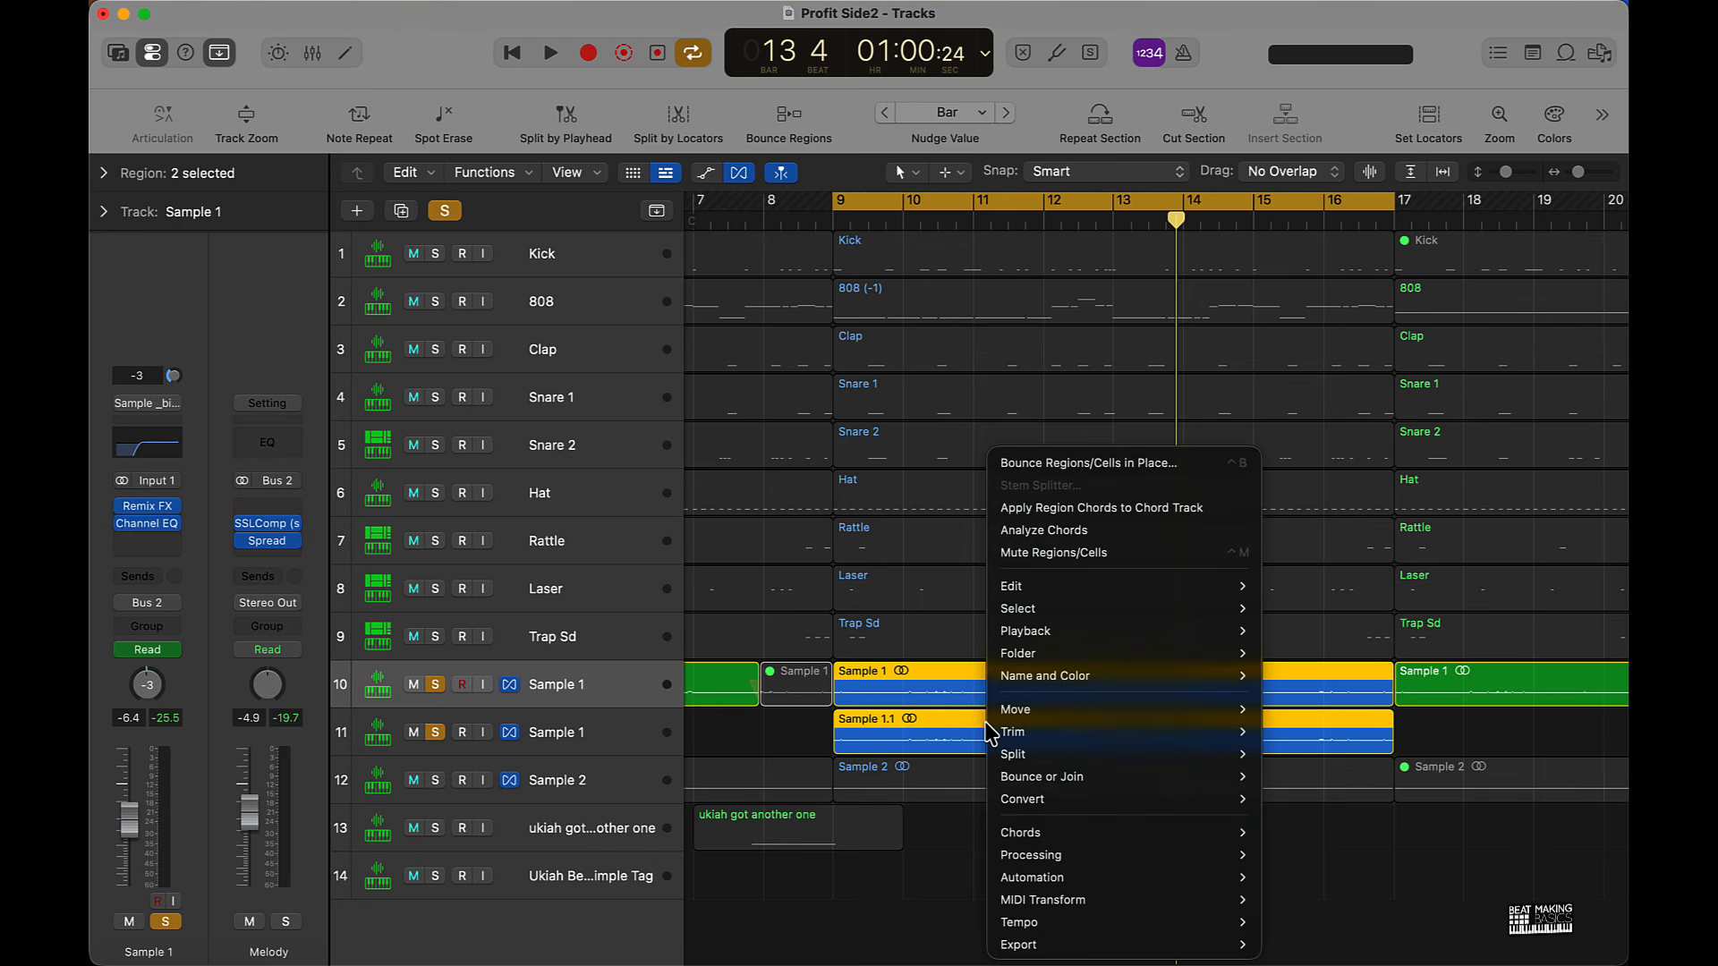
click(1076, 463)
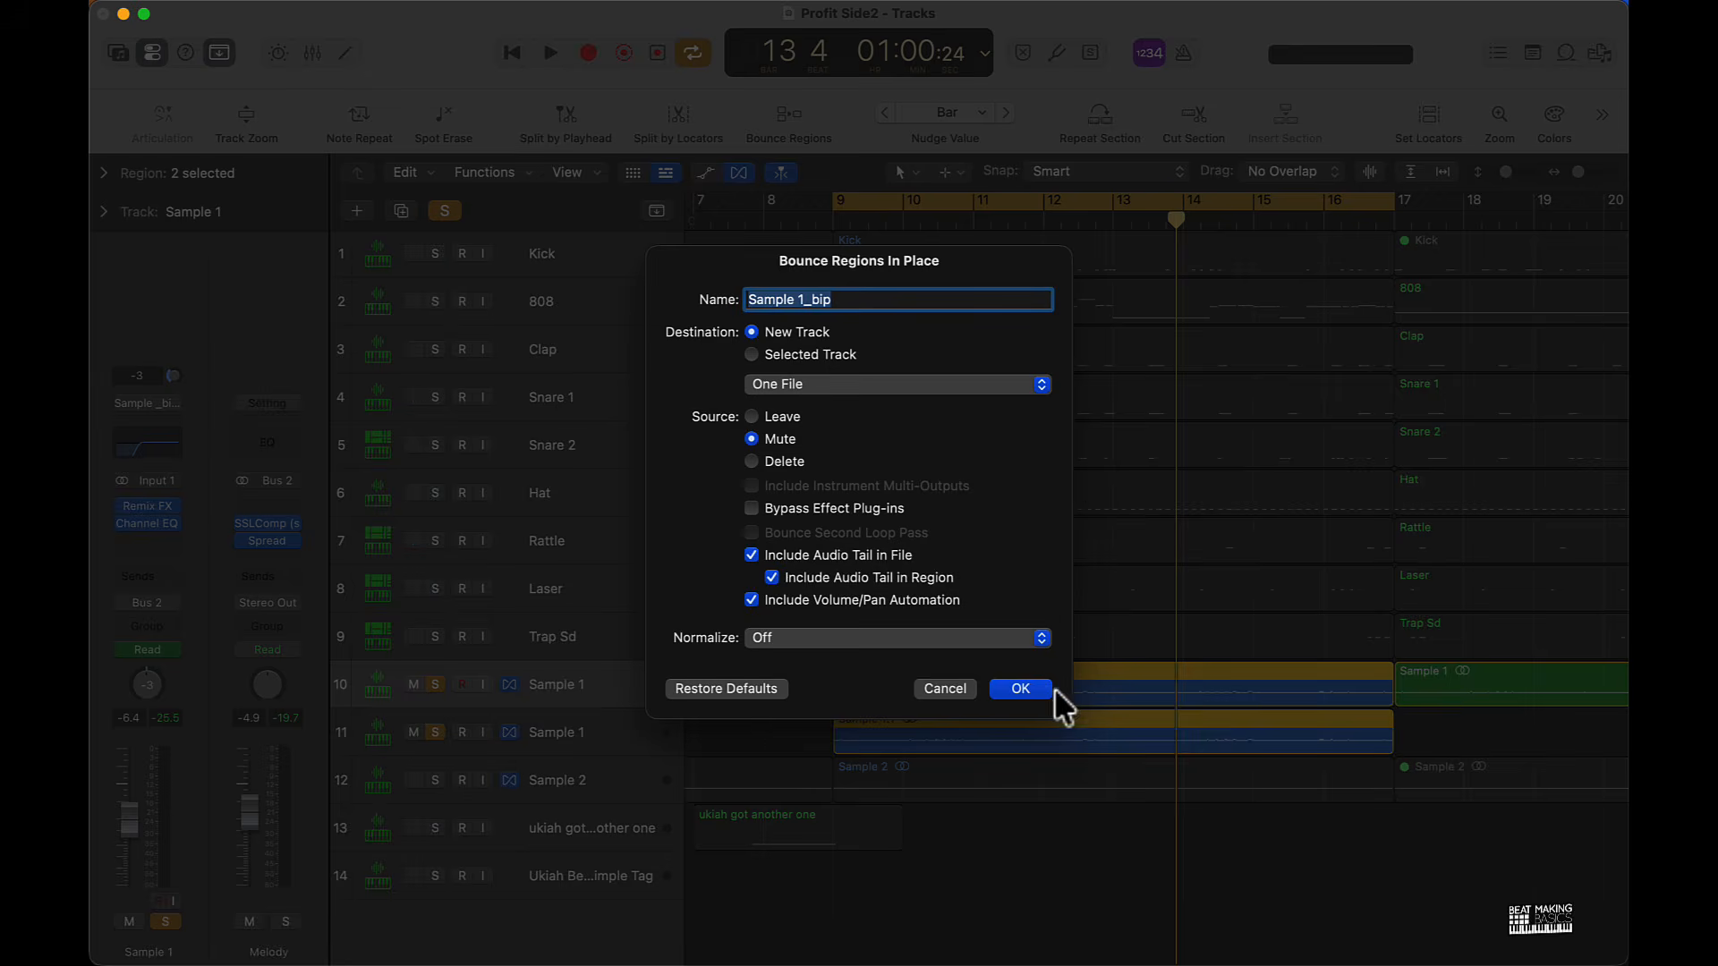
click(1045, 687)
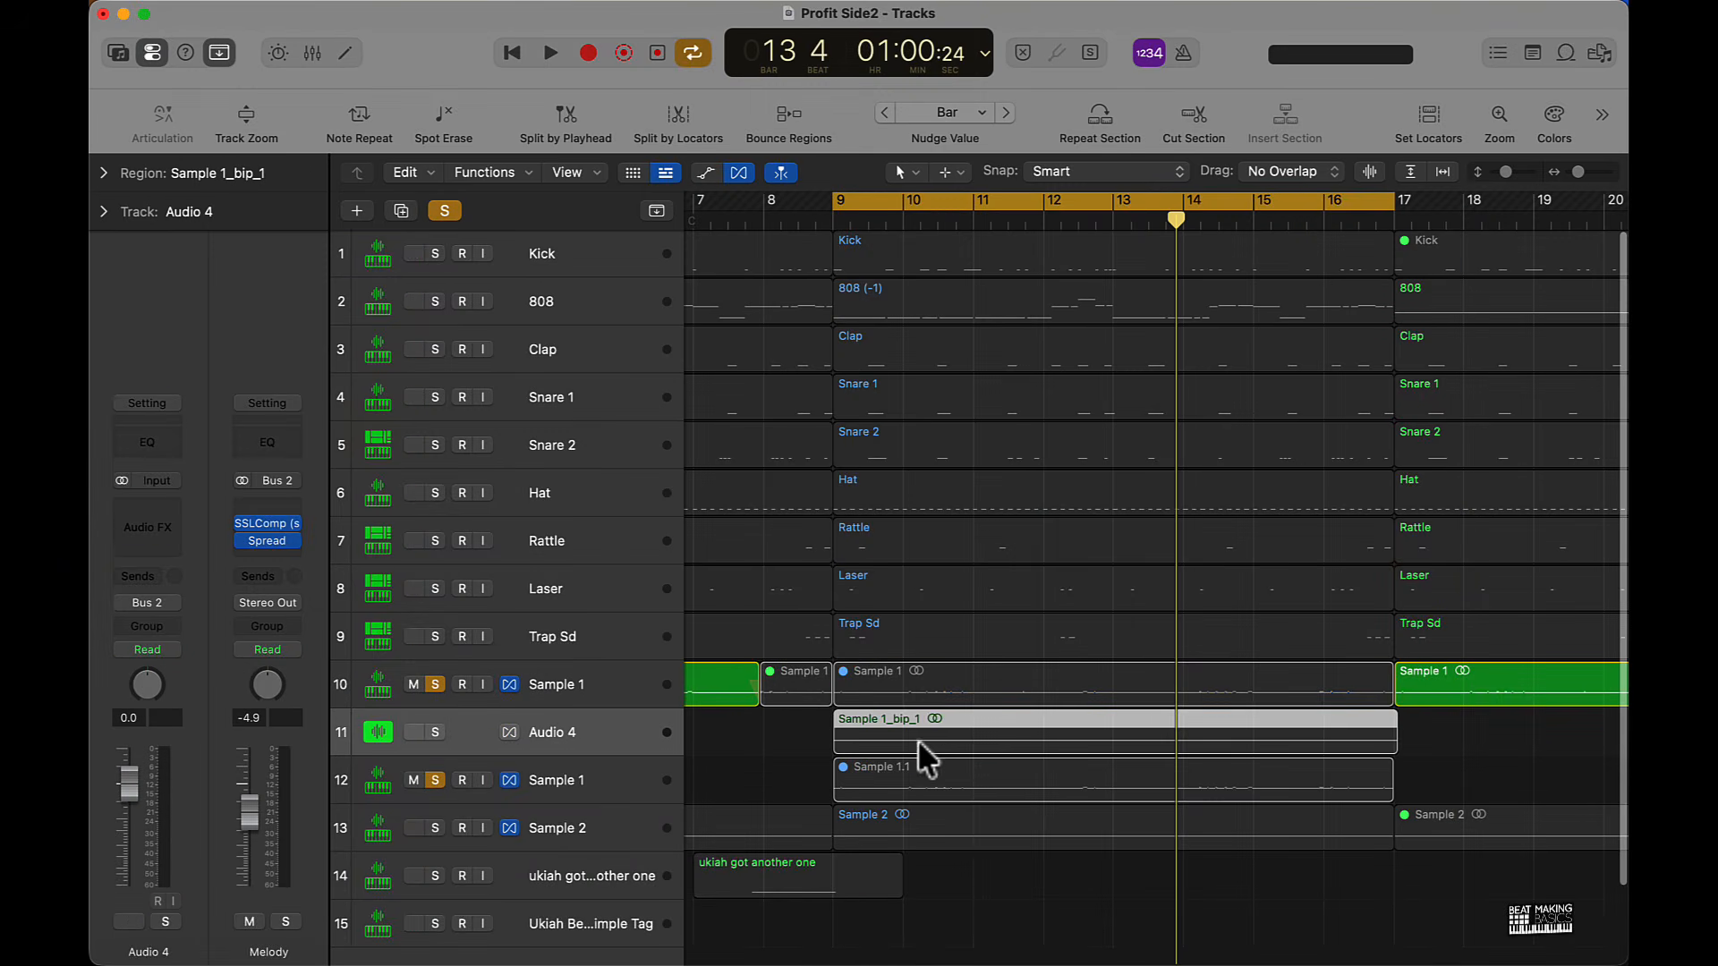
- Deselect the bounced region, solo its new track and listen to it from bar 9
click(763, 722)
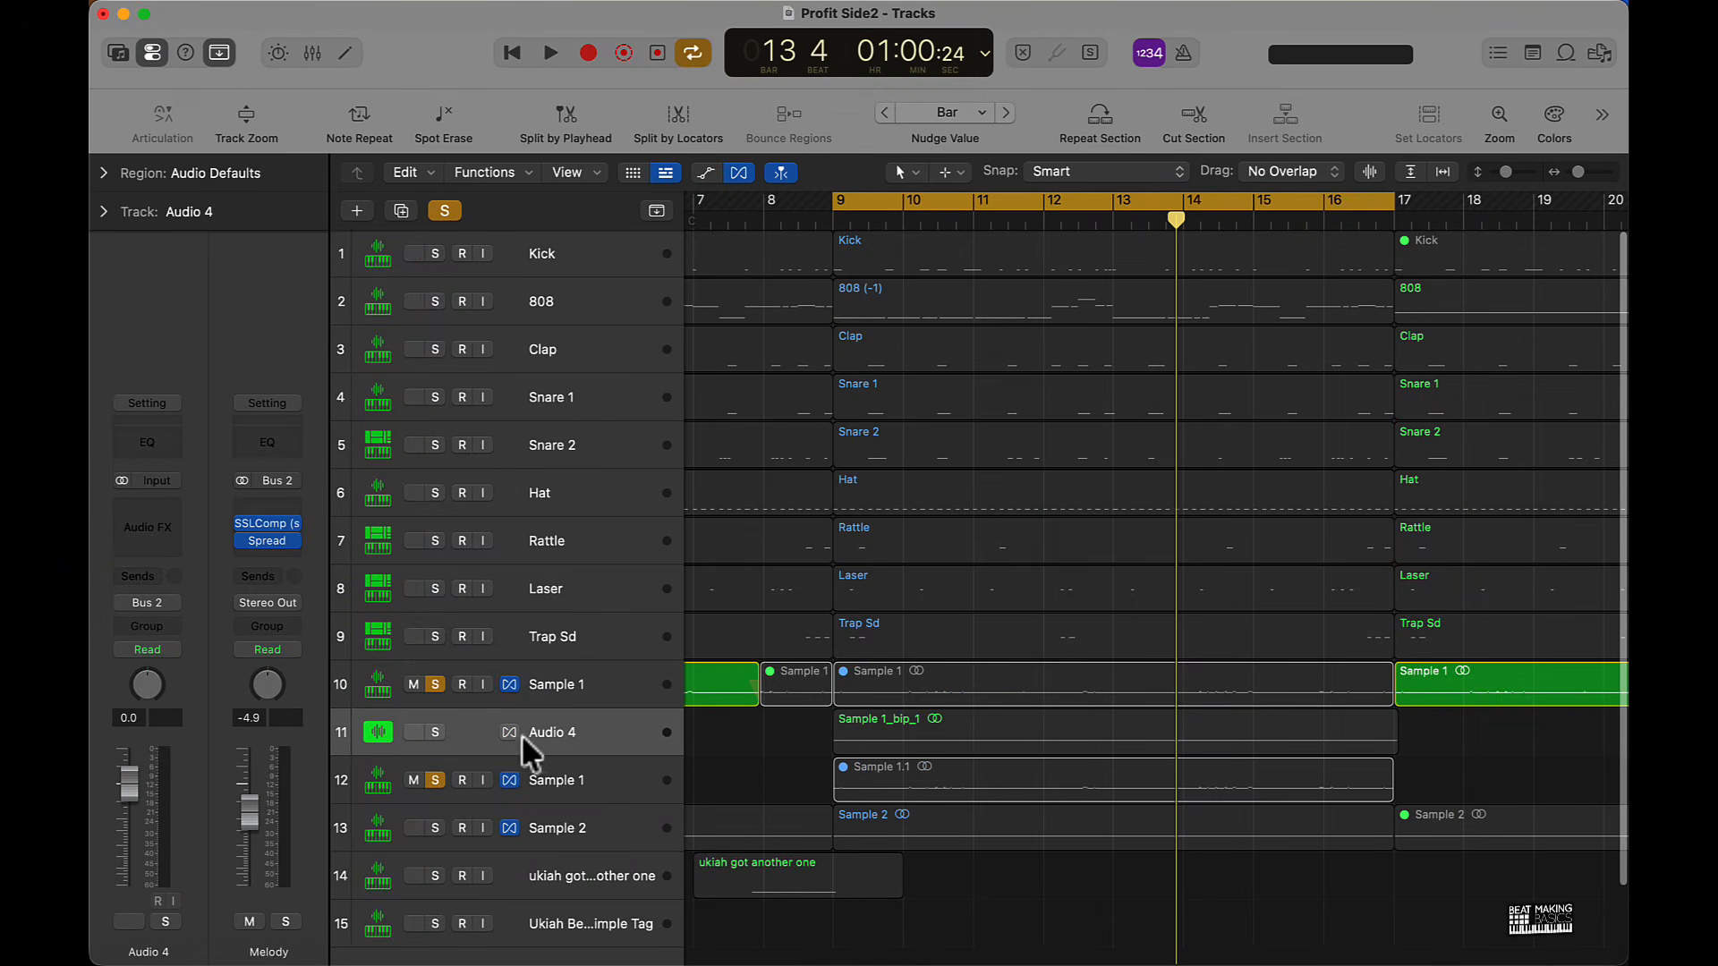
click(437, 730)
key(space)
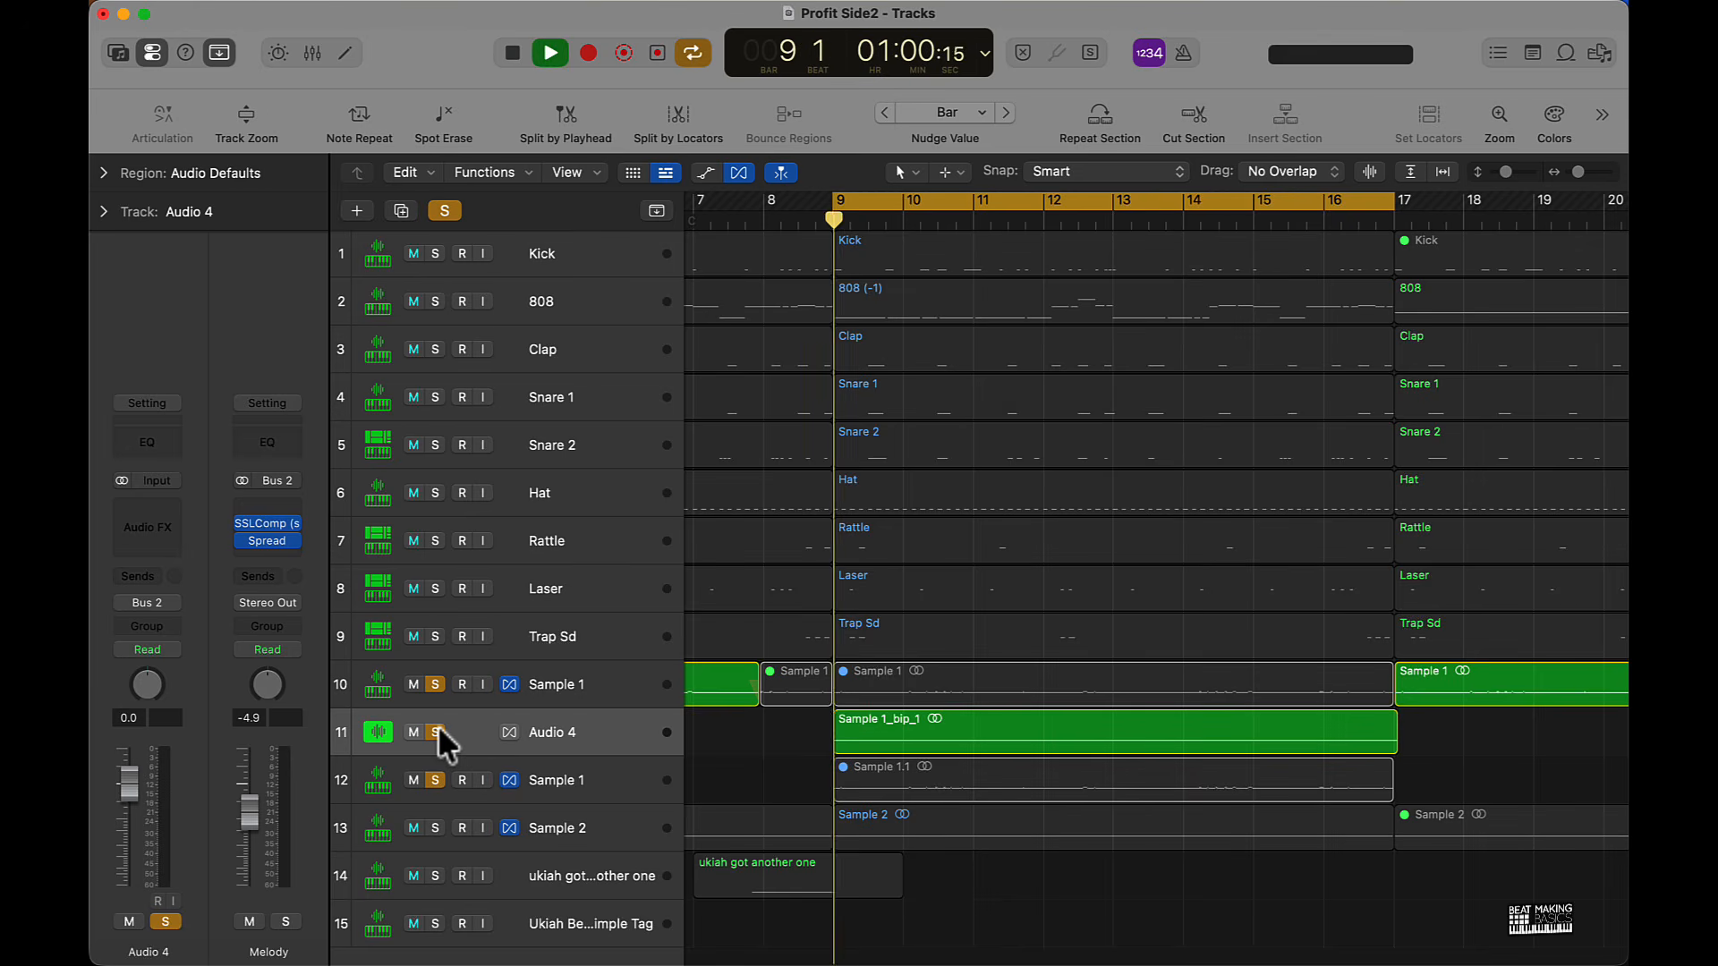
key(space)
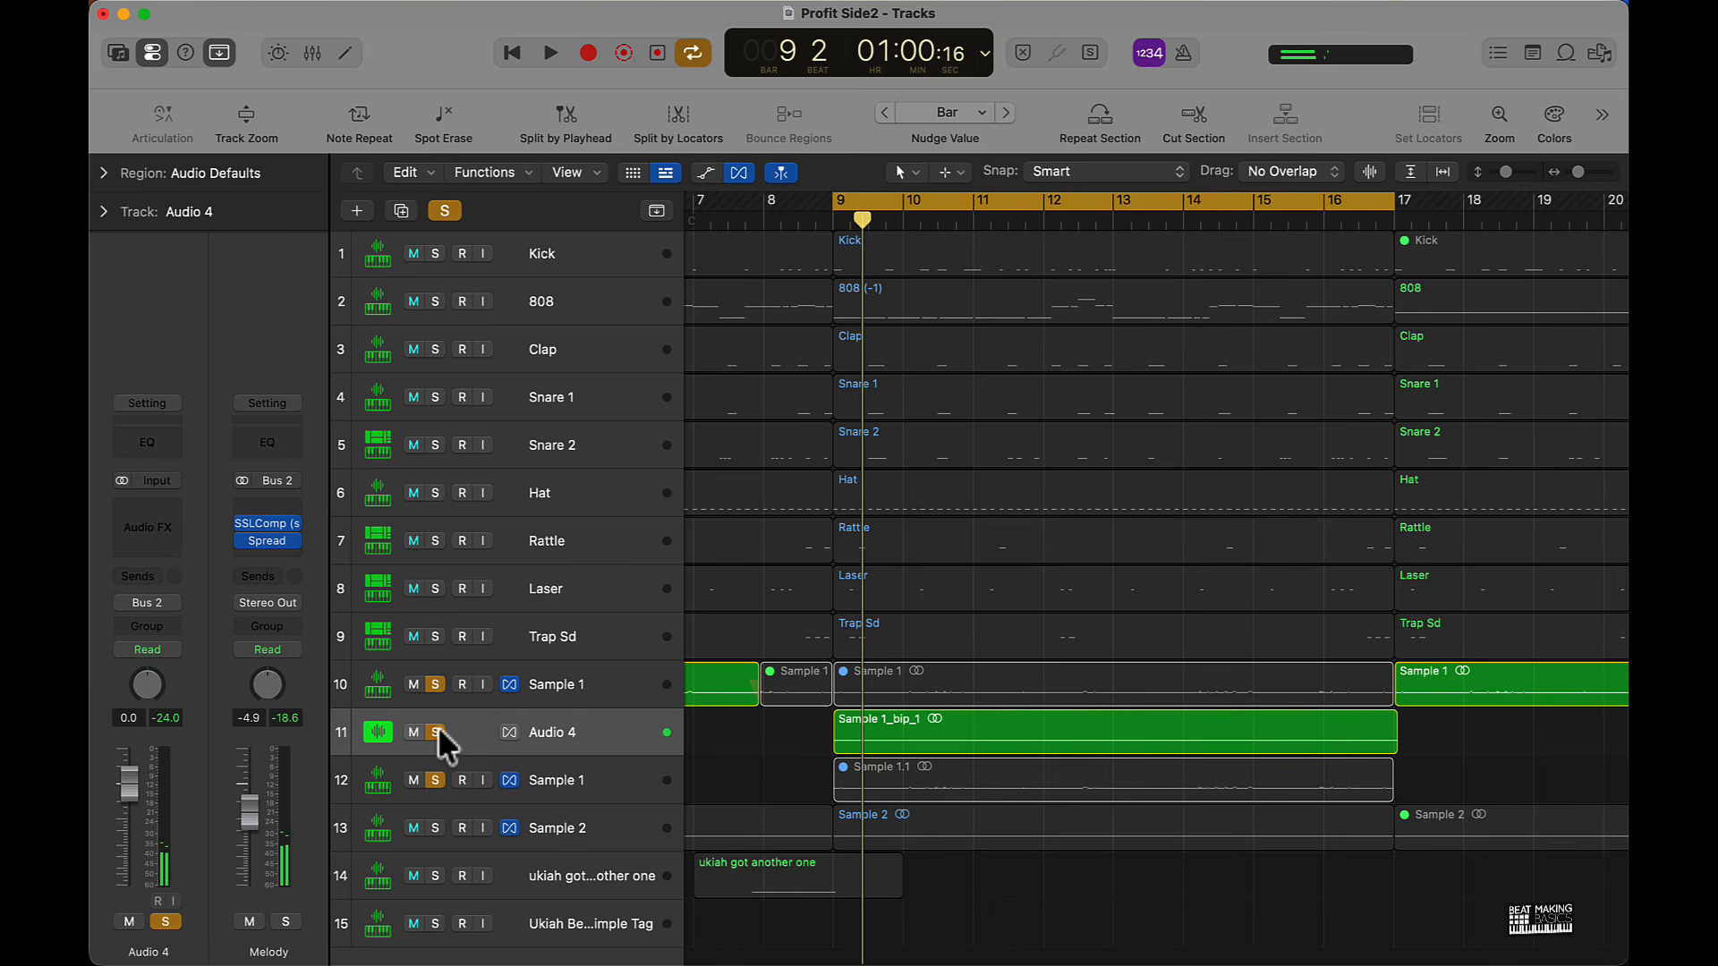
- Undo the bounce in place, the bar 9 region copy and the Sample 1 track duplication
key(super+z)
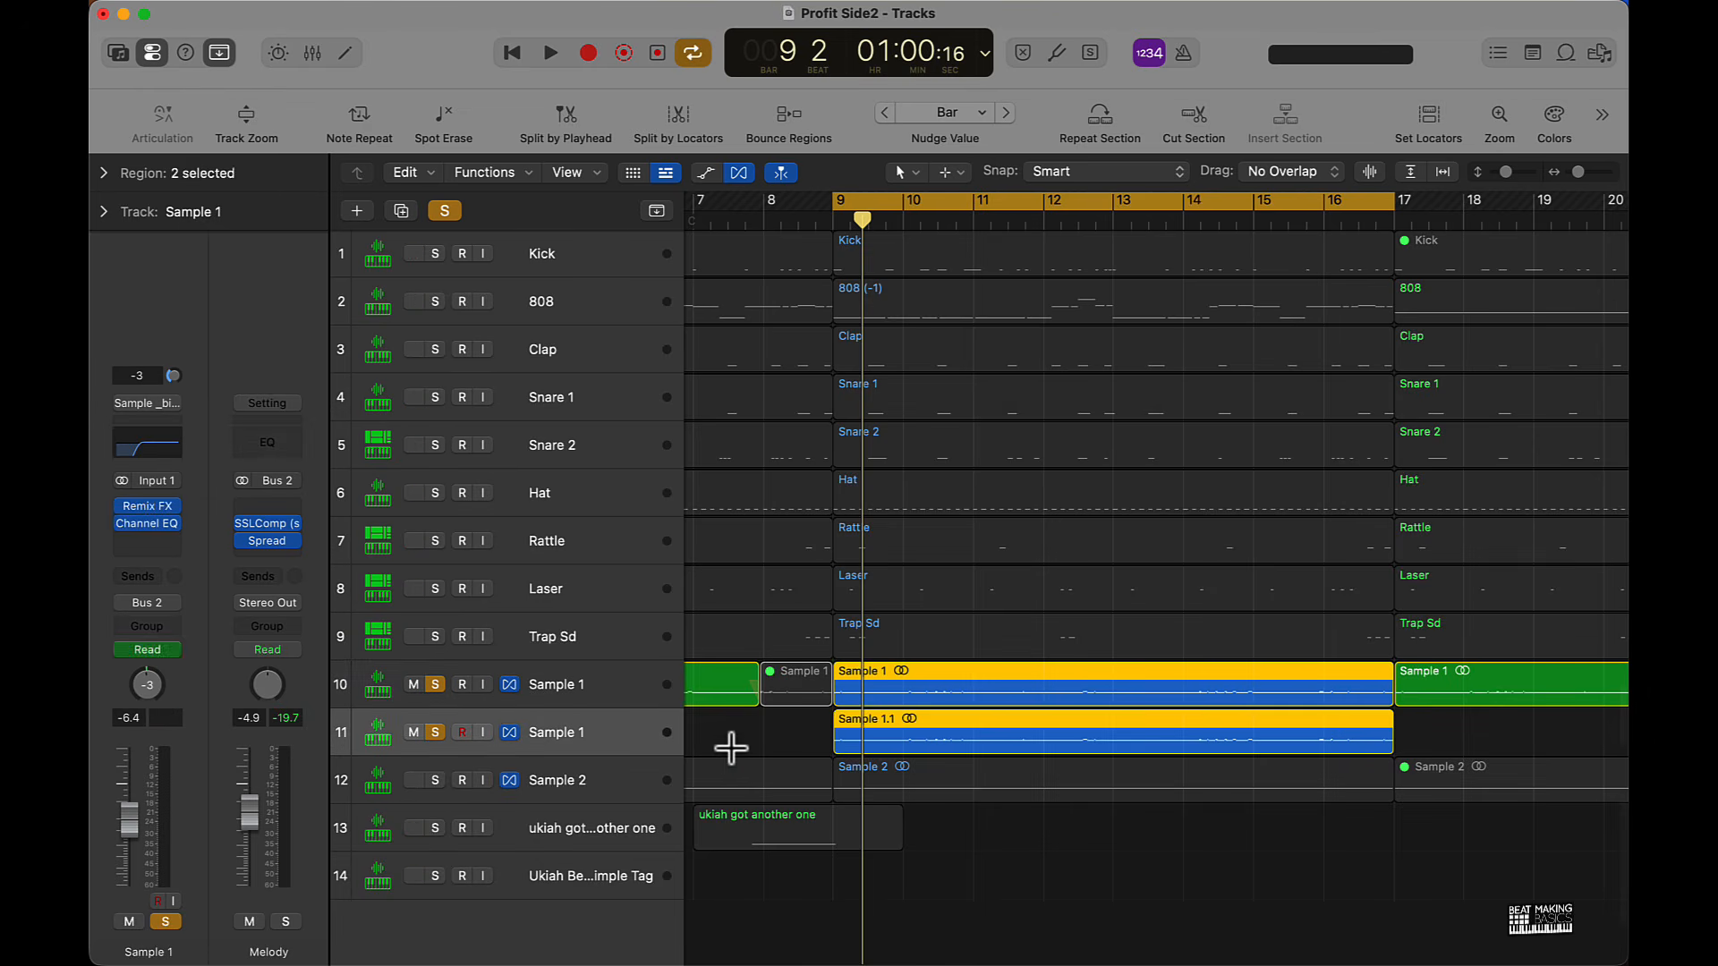
key(super+z)
key(super+z)
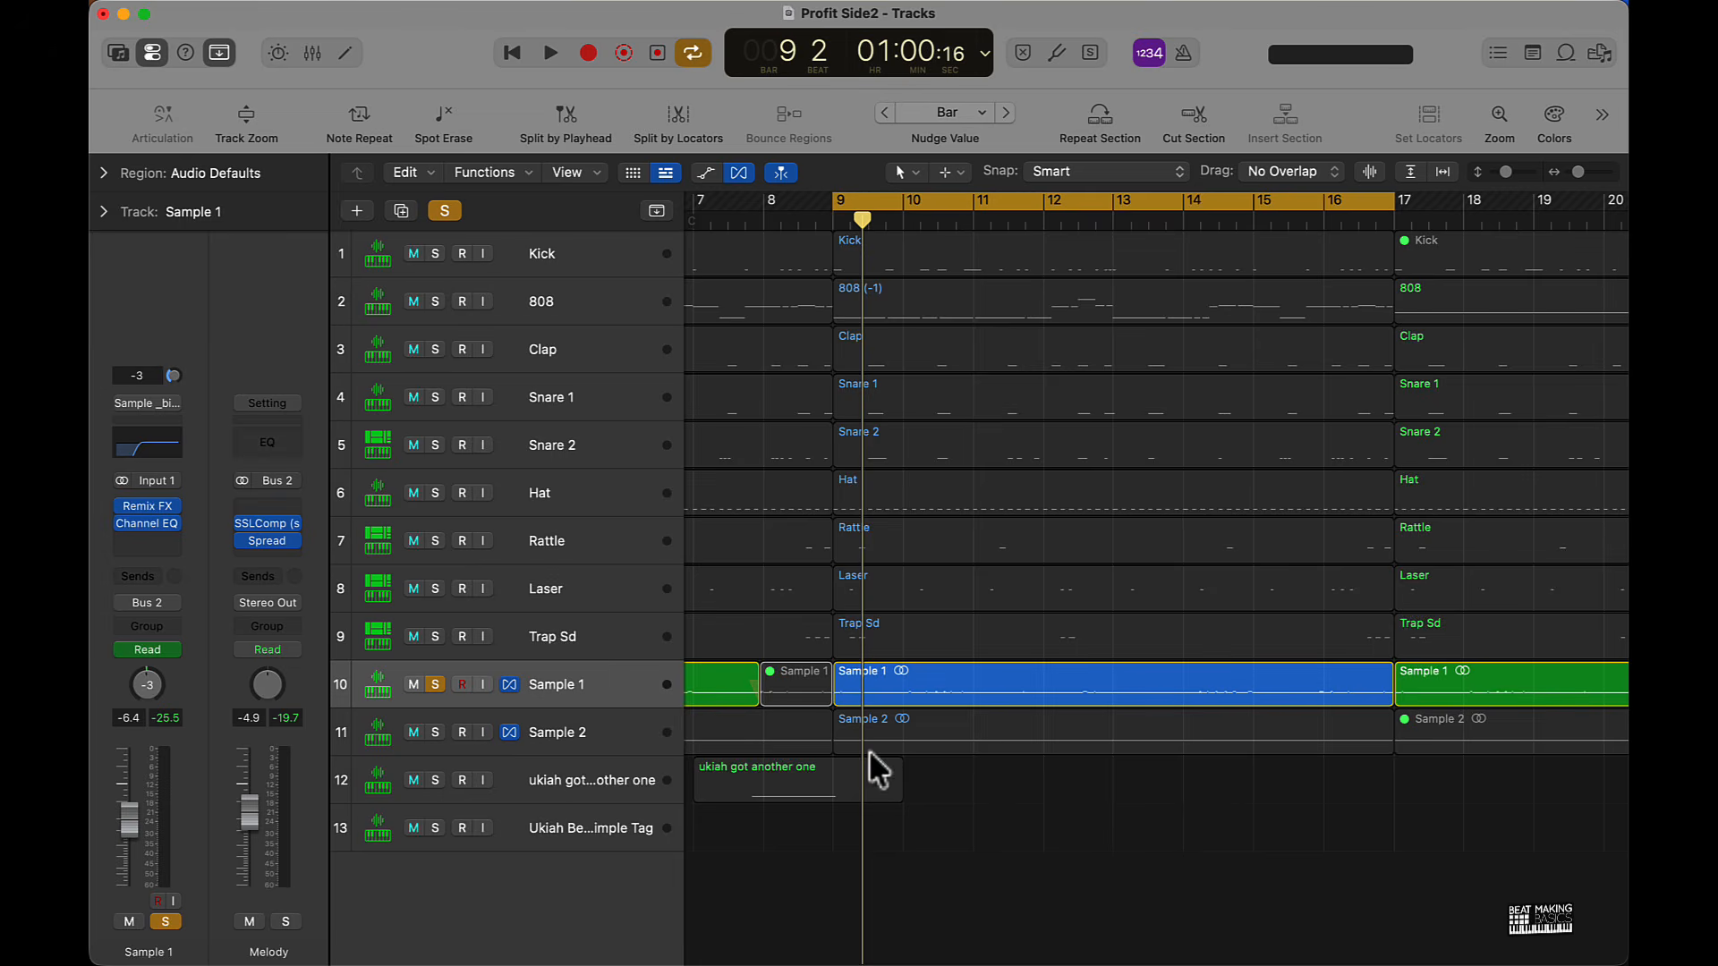
- Turn off solo on the Sample 1 track and hide the toolbar
click(437, 684)
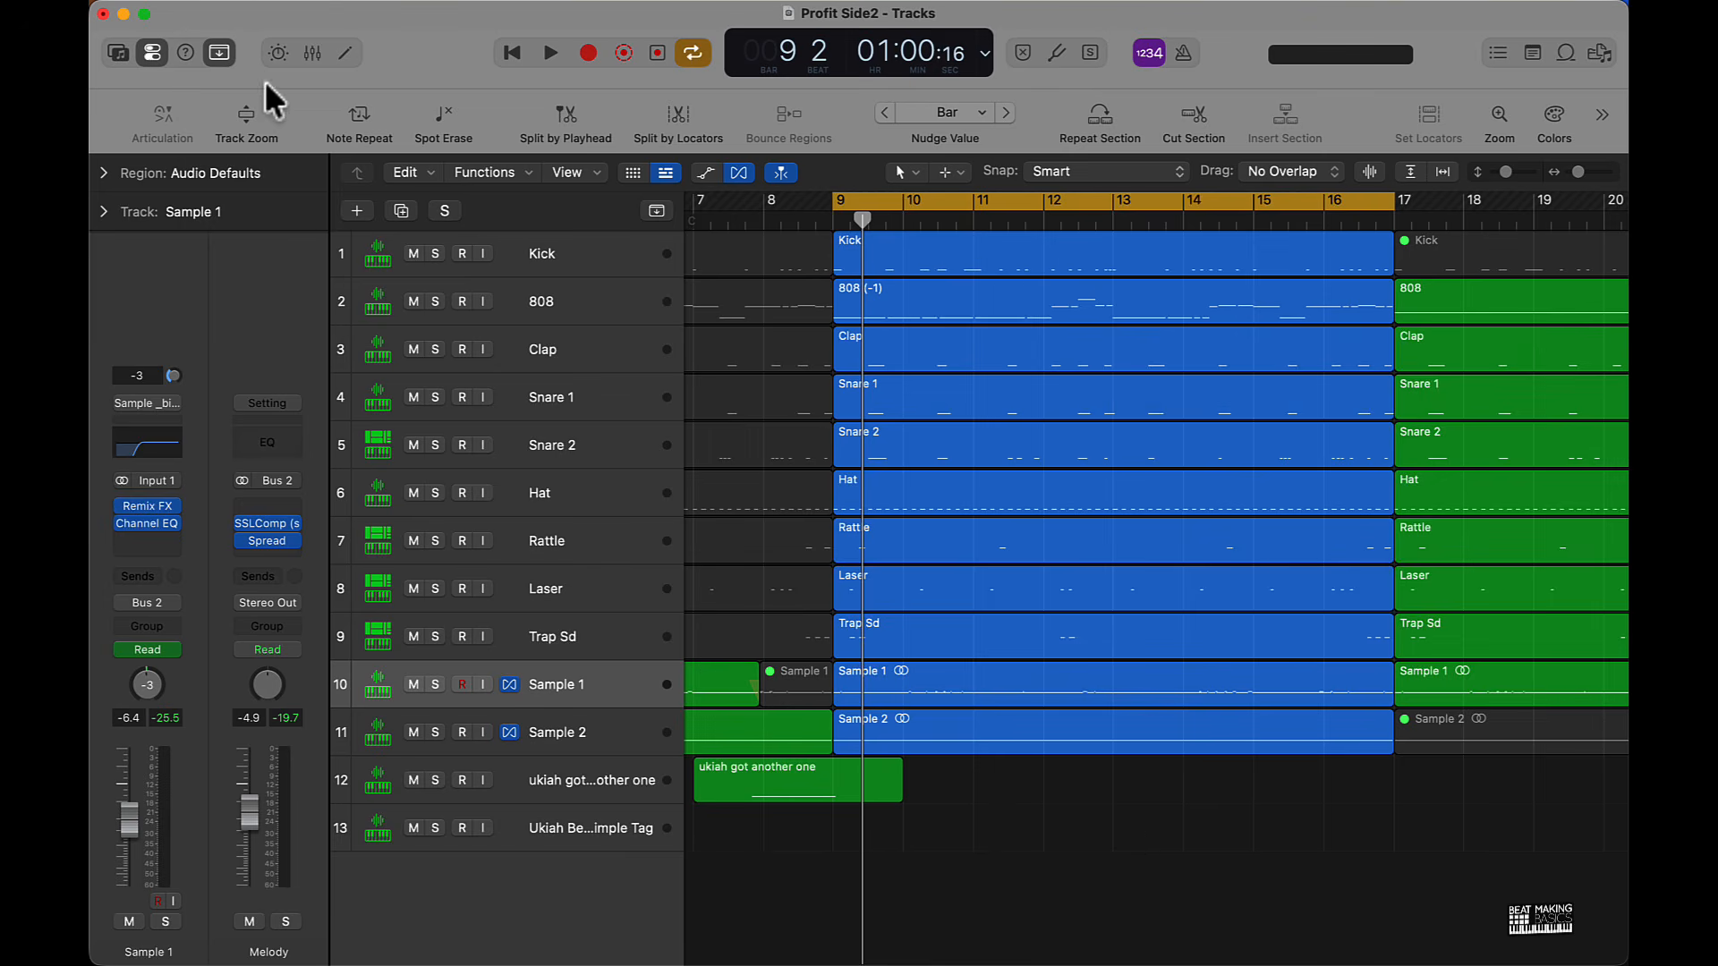
click(217, 50)
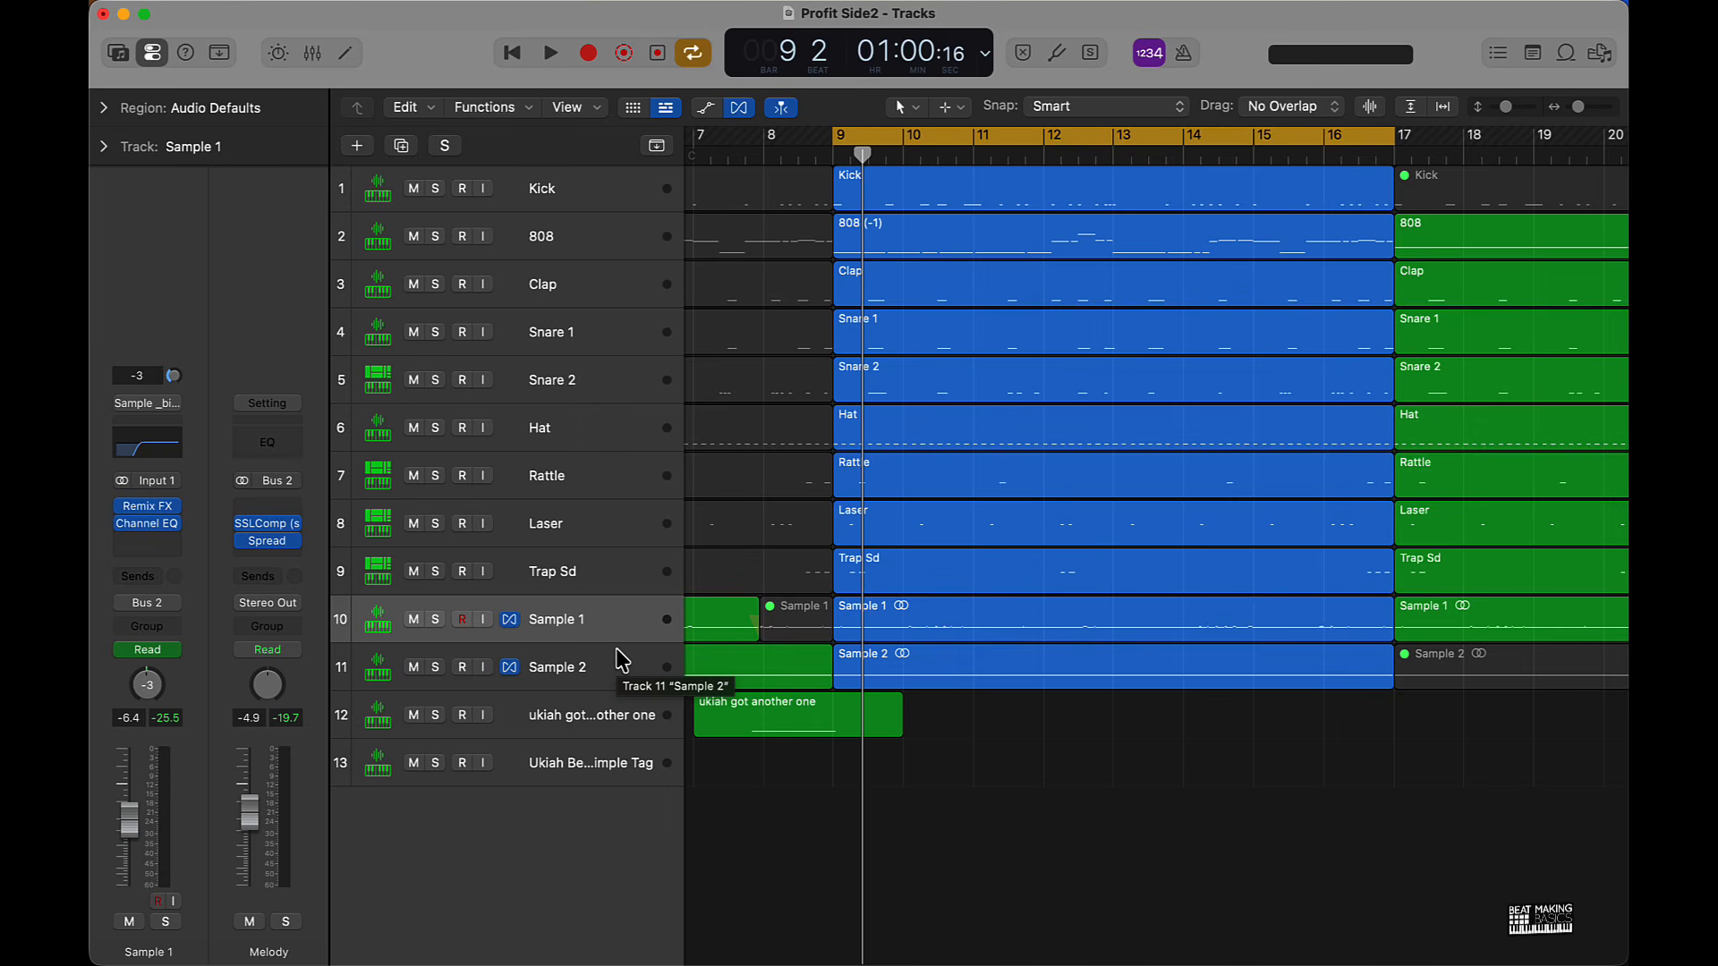
- Duplicate the Sample 1 track with its settings and listen to the original track soloed from bar 9
click(895, 631)
key(super+d)
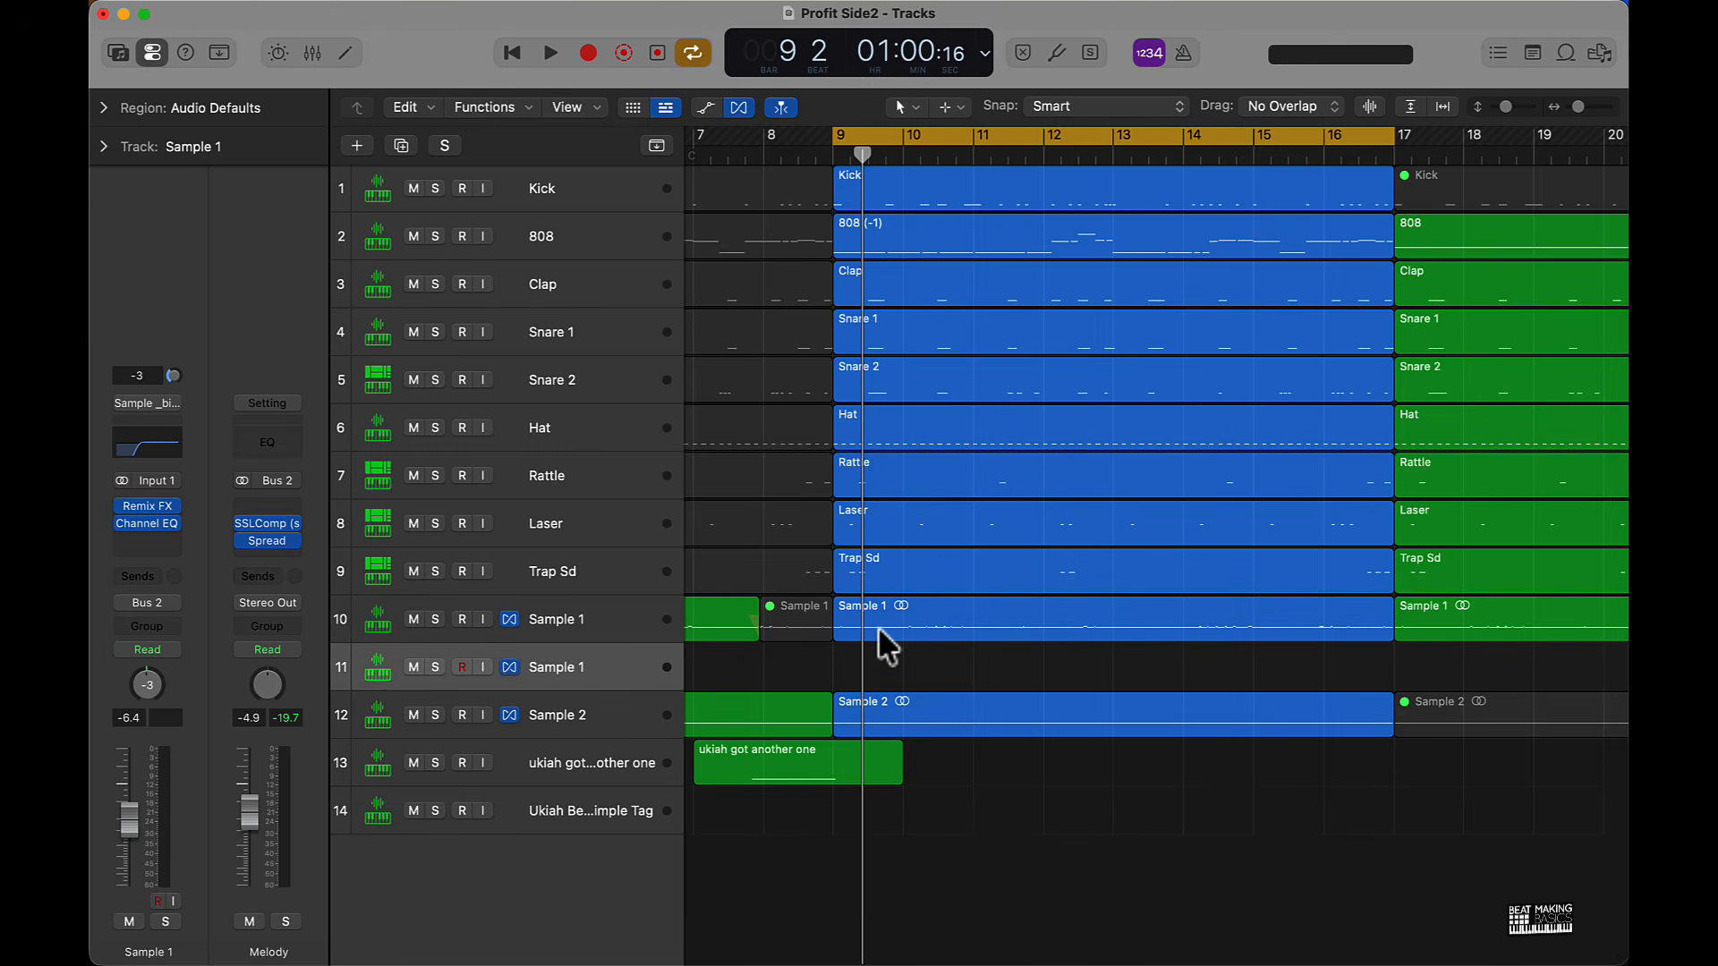
click(436, 620)
key(space)
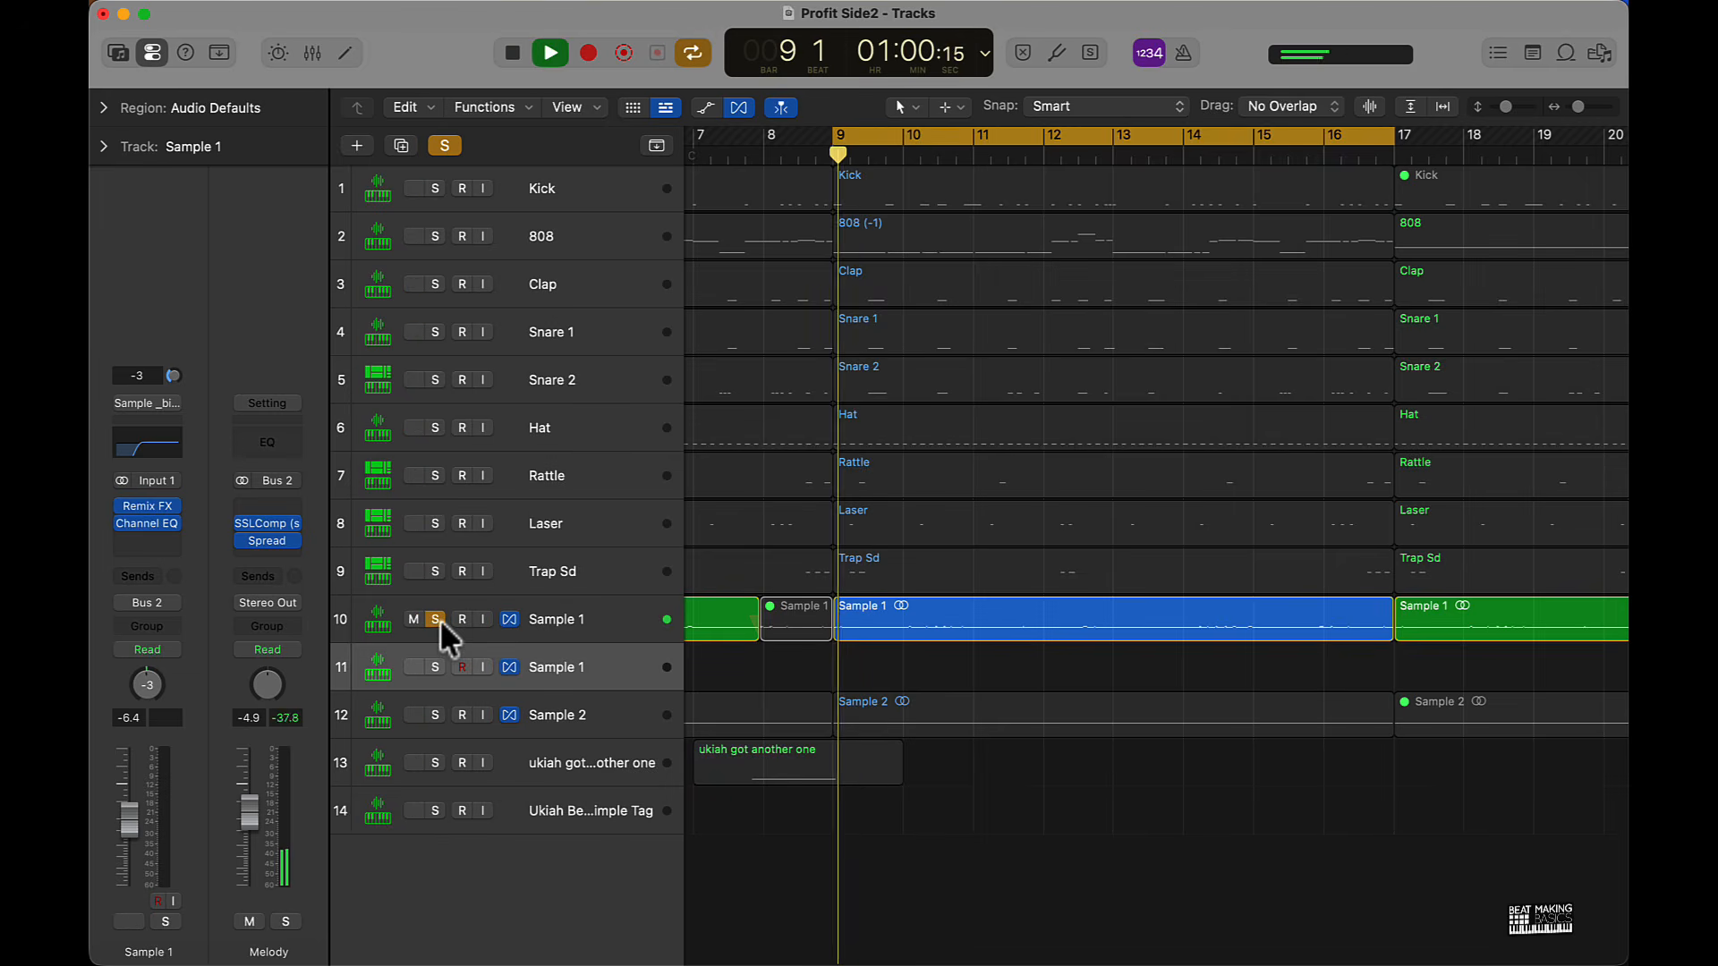
key(space)
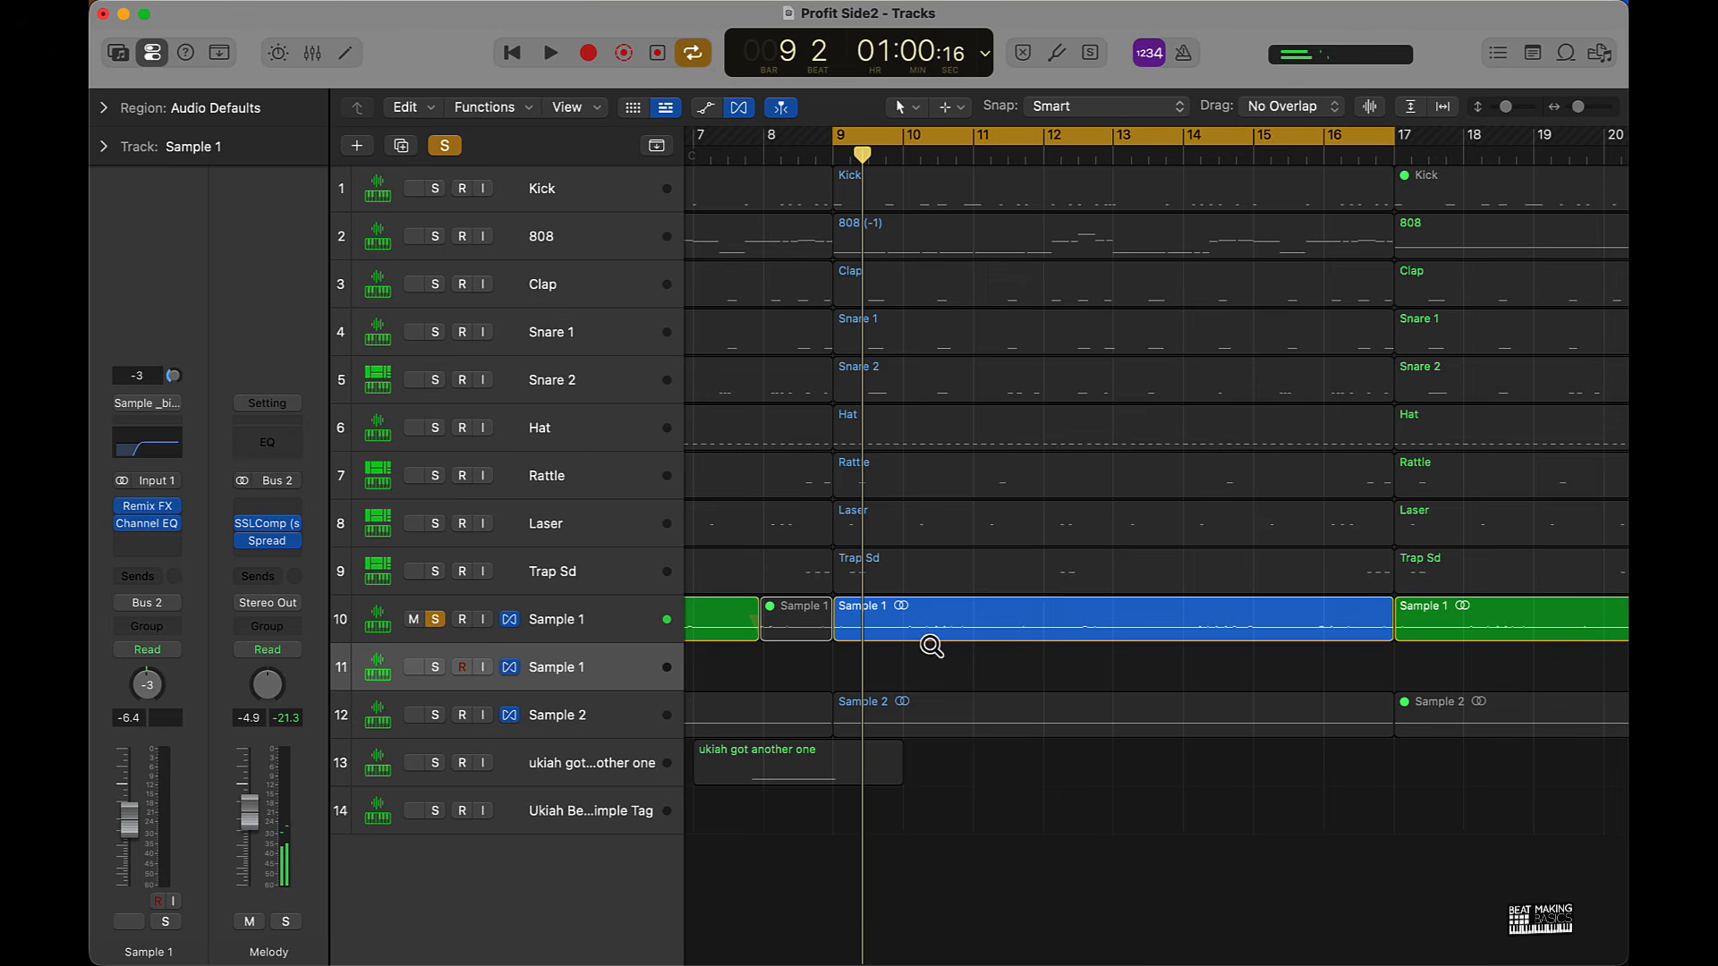
- Copy the bar 9 Sample 1 region onto the duplicated track, soloing that track, and transpose the copy by +12
ctrl+alt+click(930, 644)
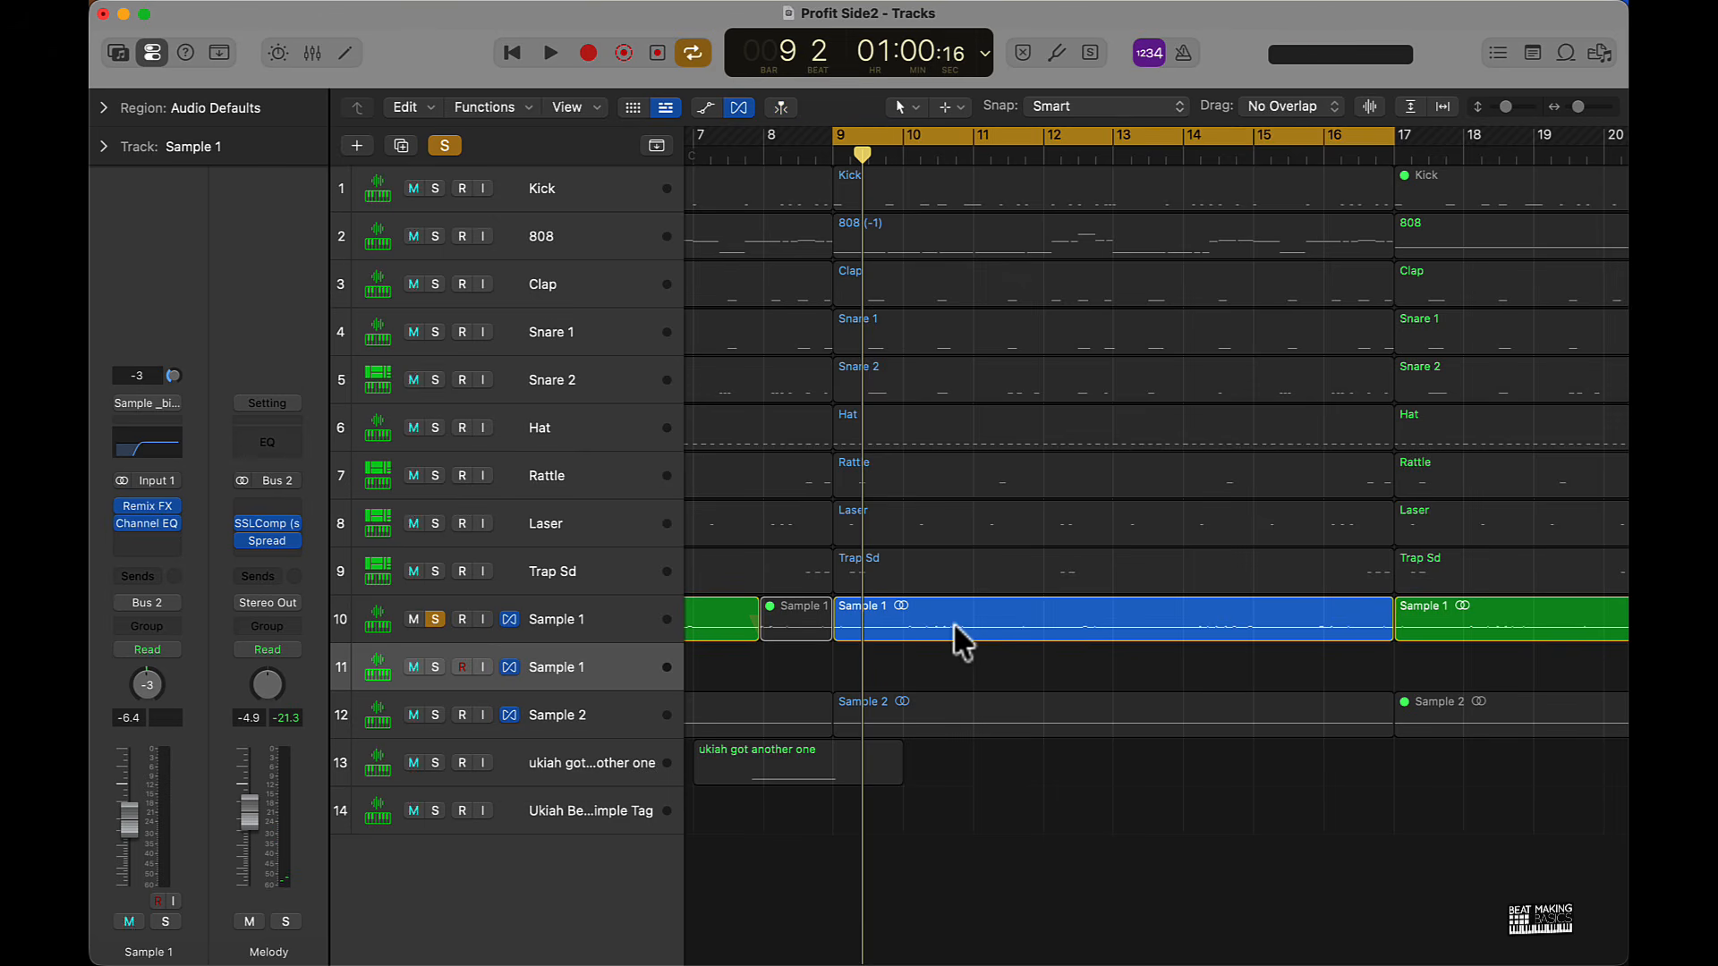
drag(962, 640, 959, 675)
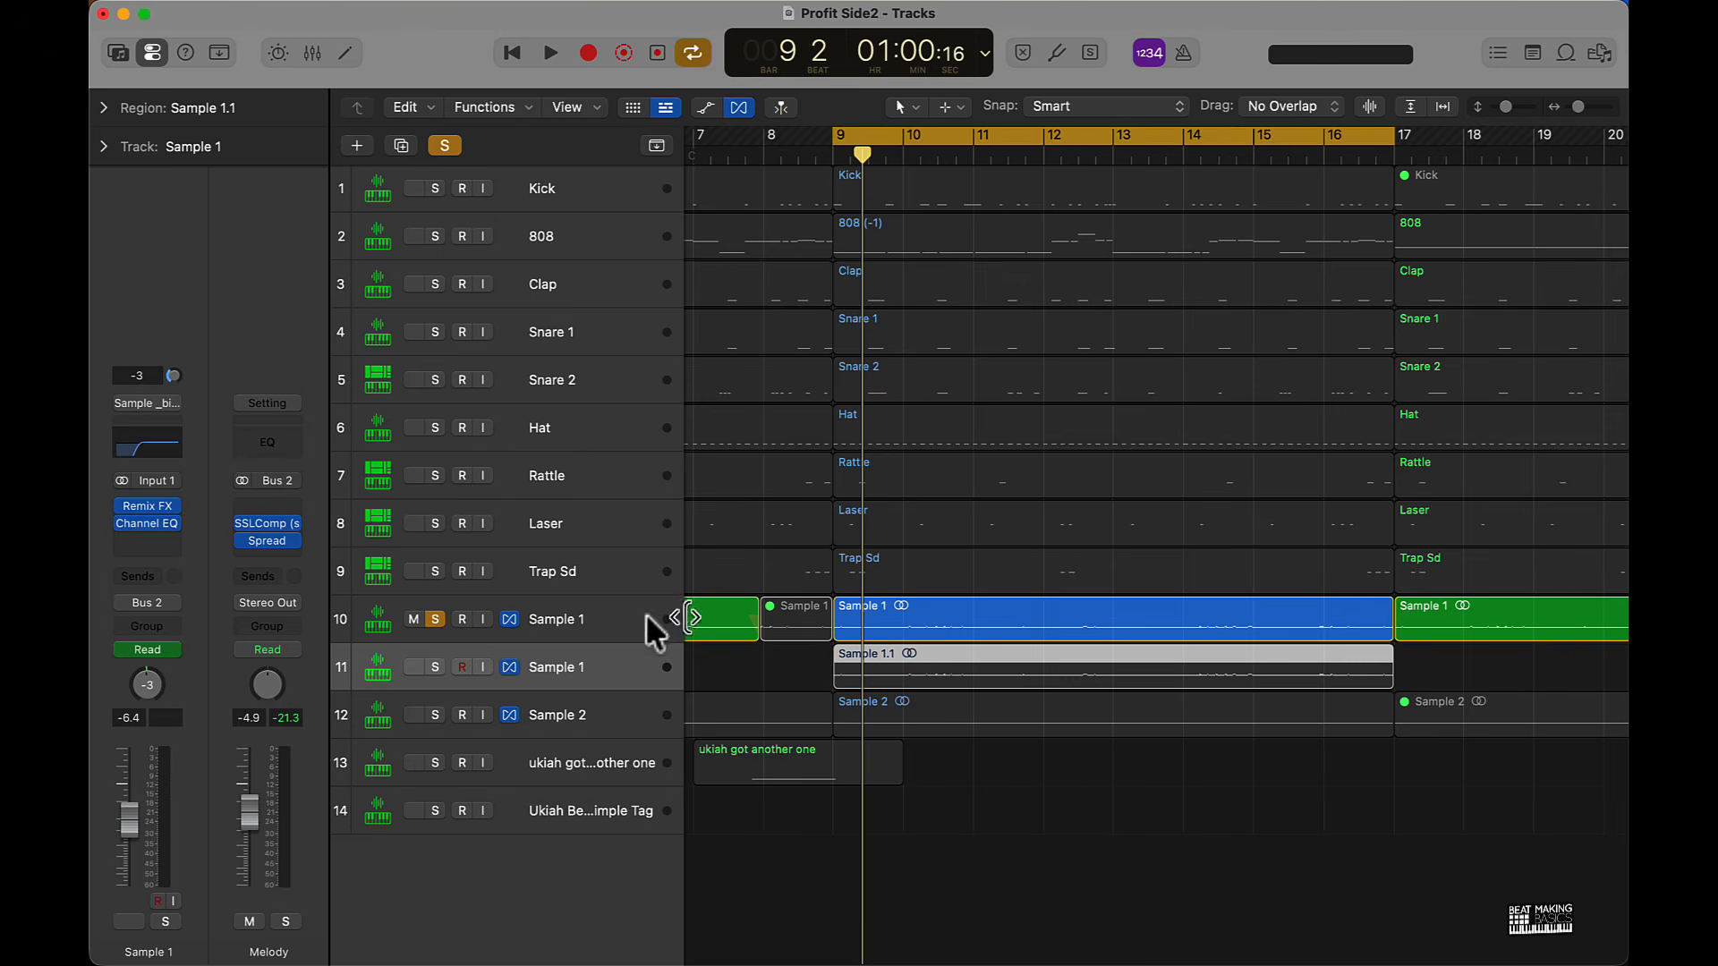
click(434, 667)
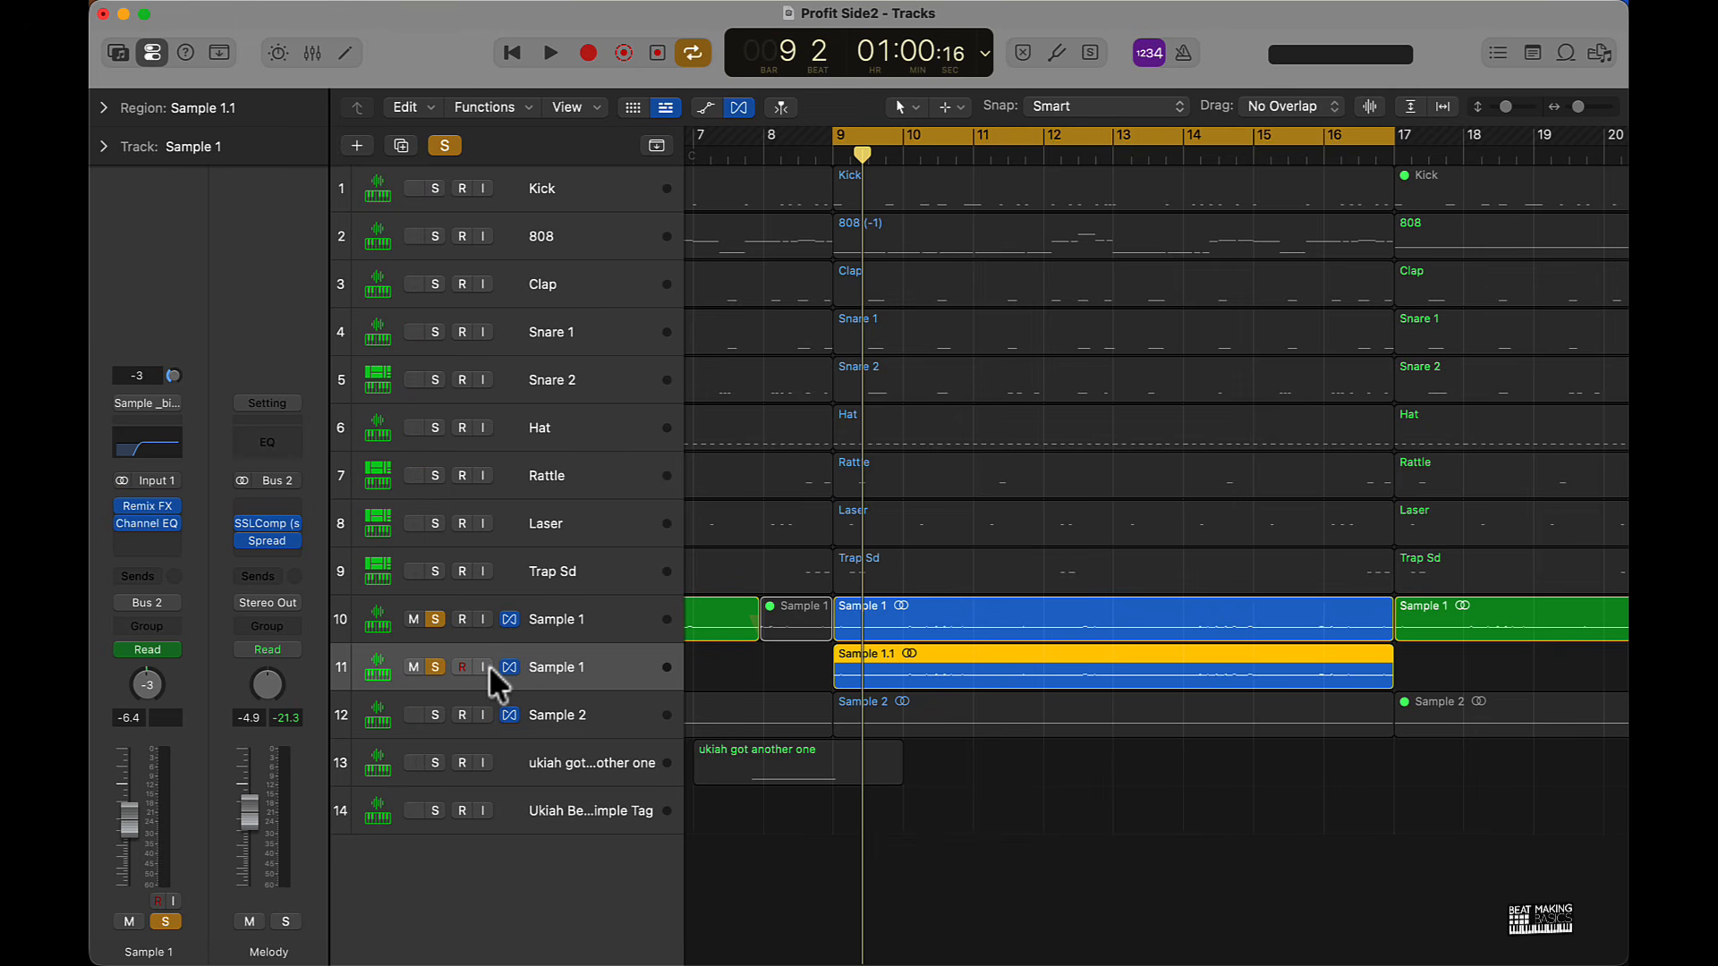
key(alt+shift+Up)
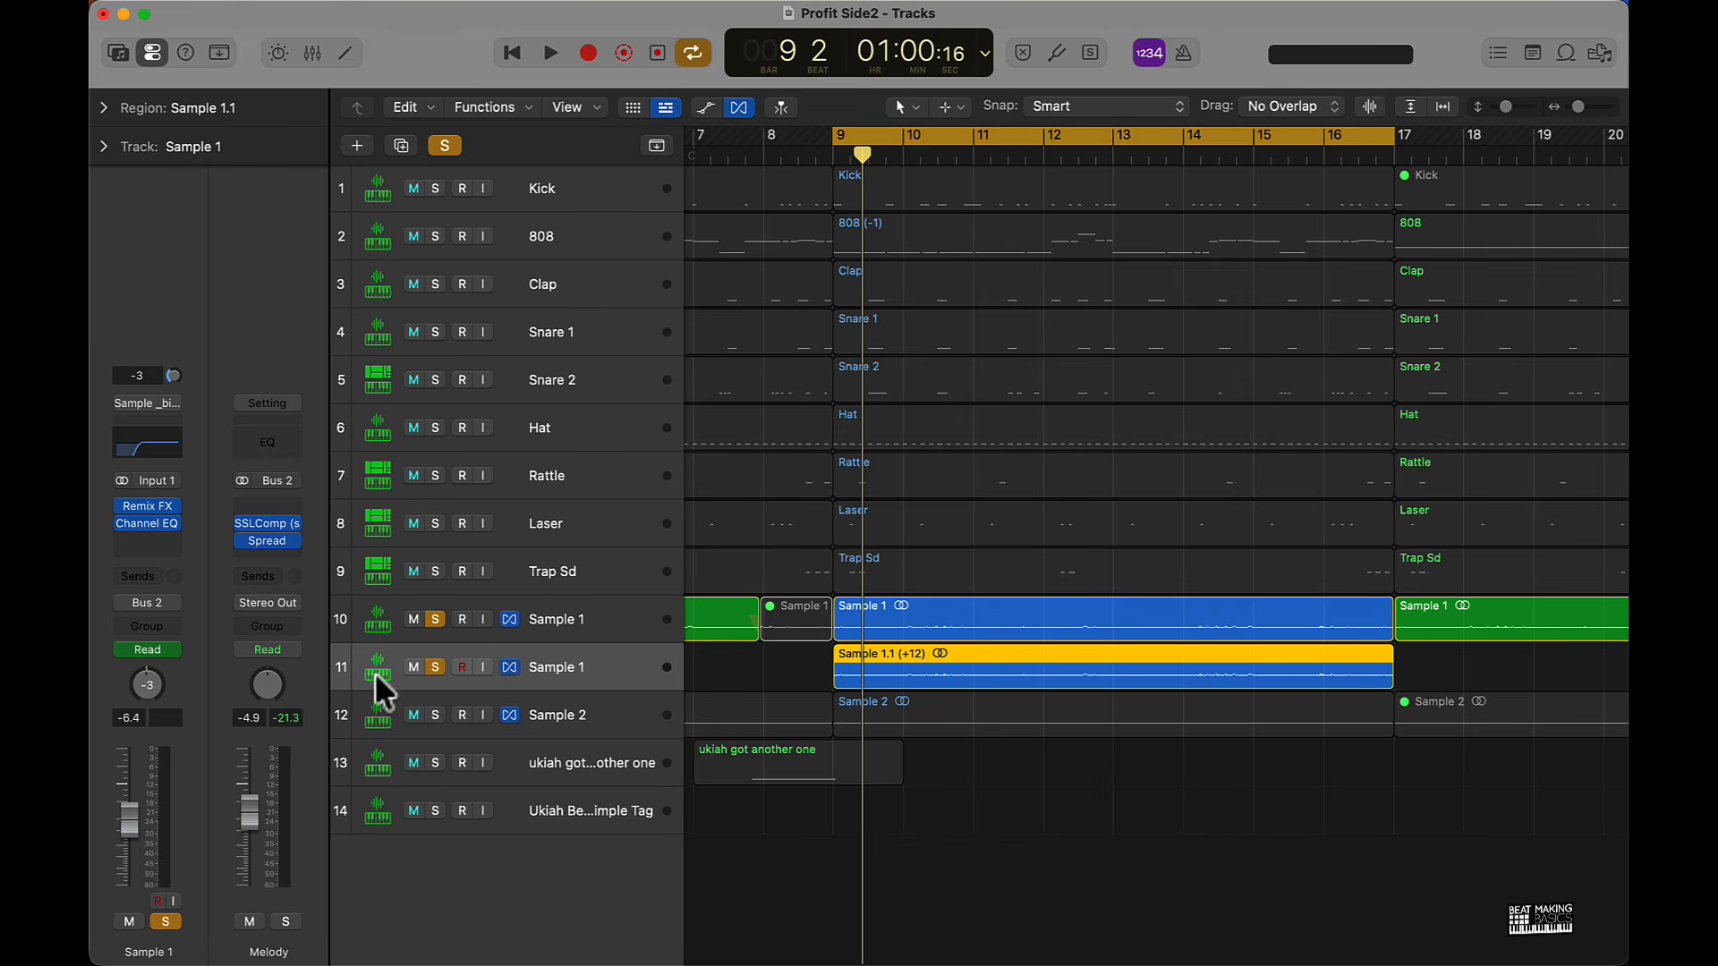
- Listen to the transposed copy with only its track soloed, and unsolo and delete the duplicated Sample 1 track
click(436, 620)
key(space)
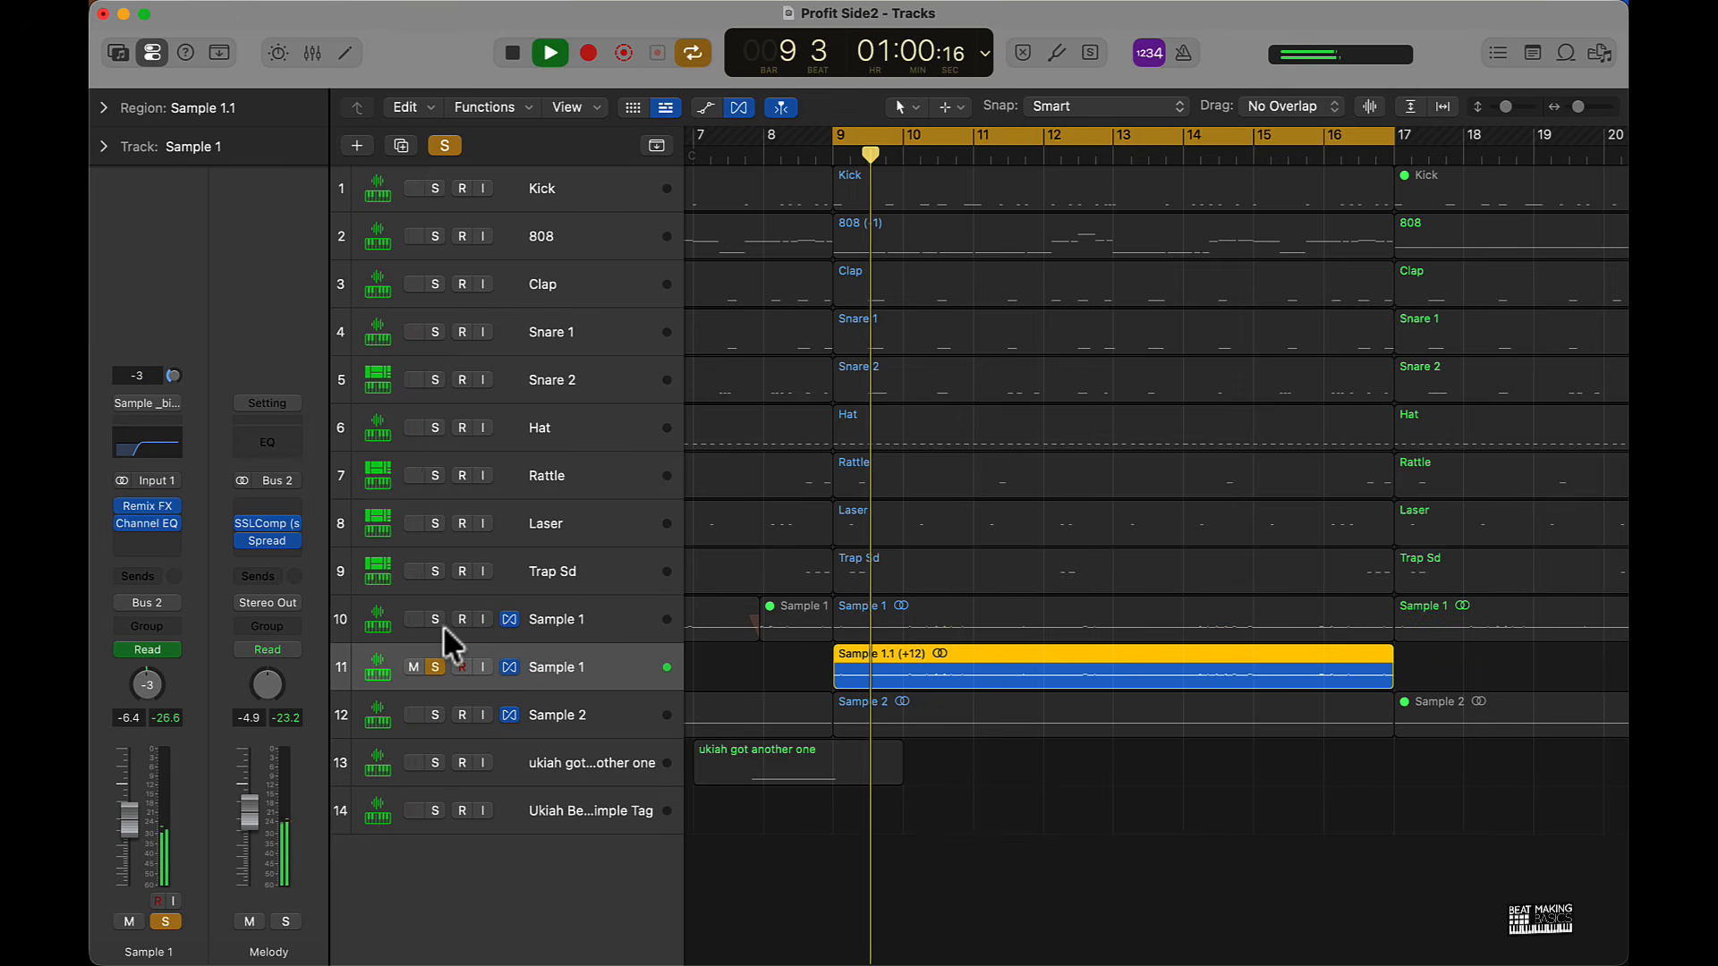
key(space)
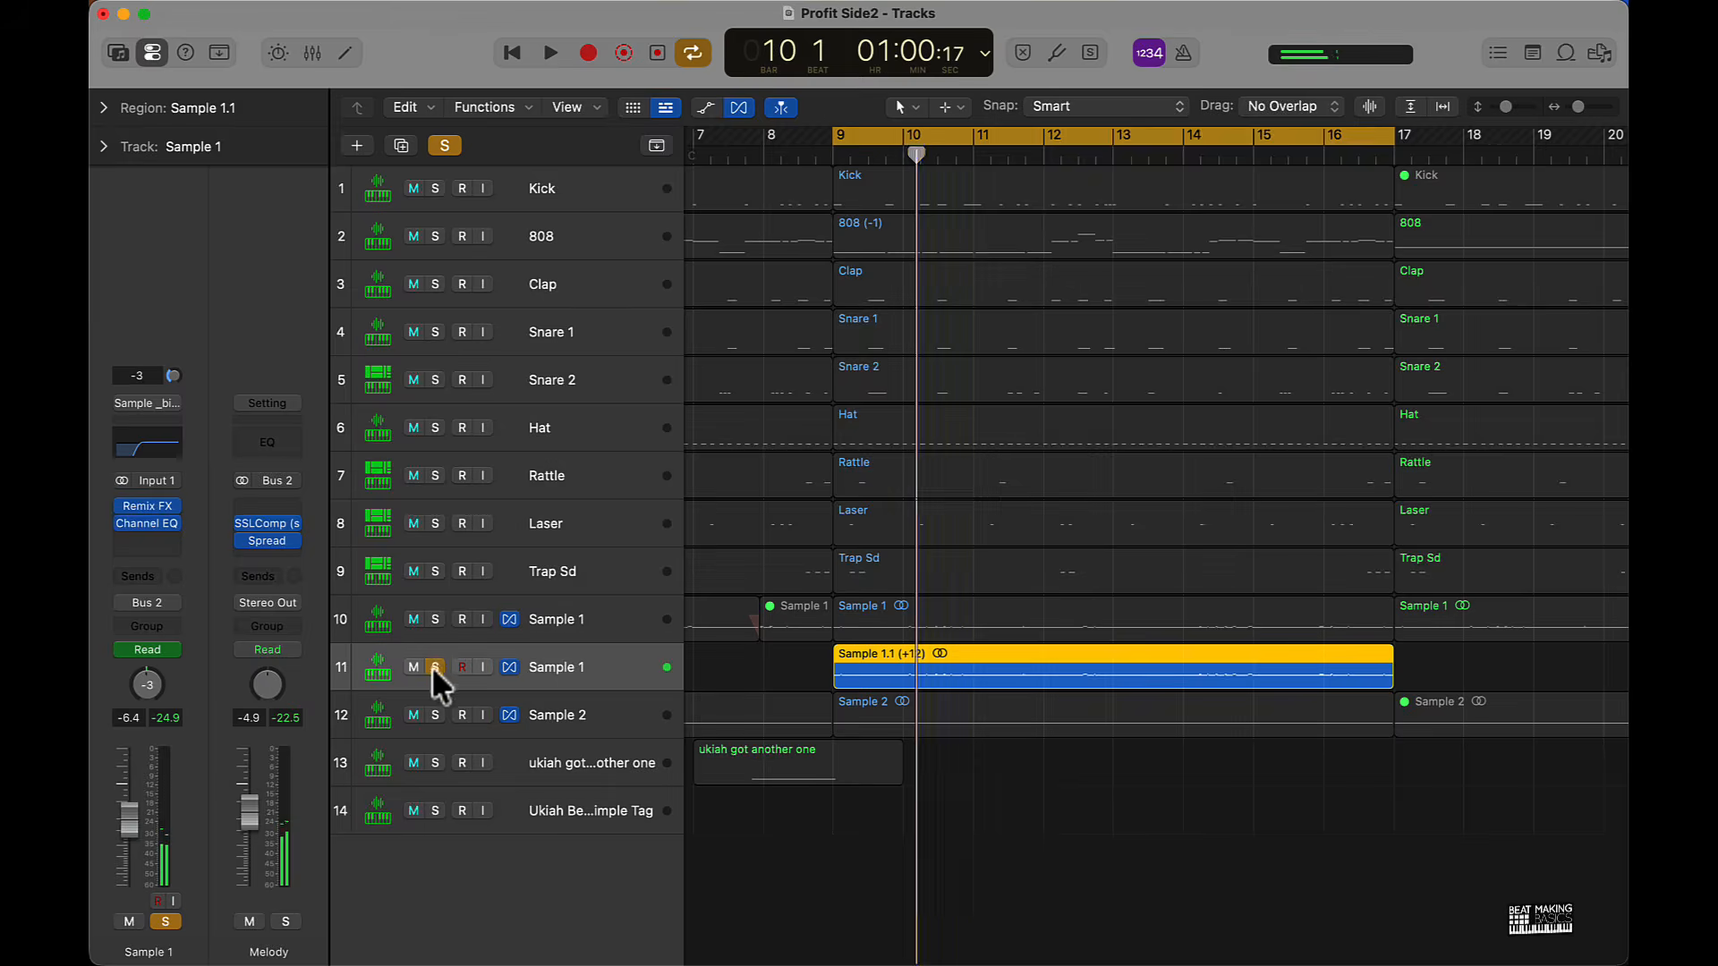
click(436, 667)
key(super+BackSpace)
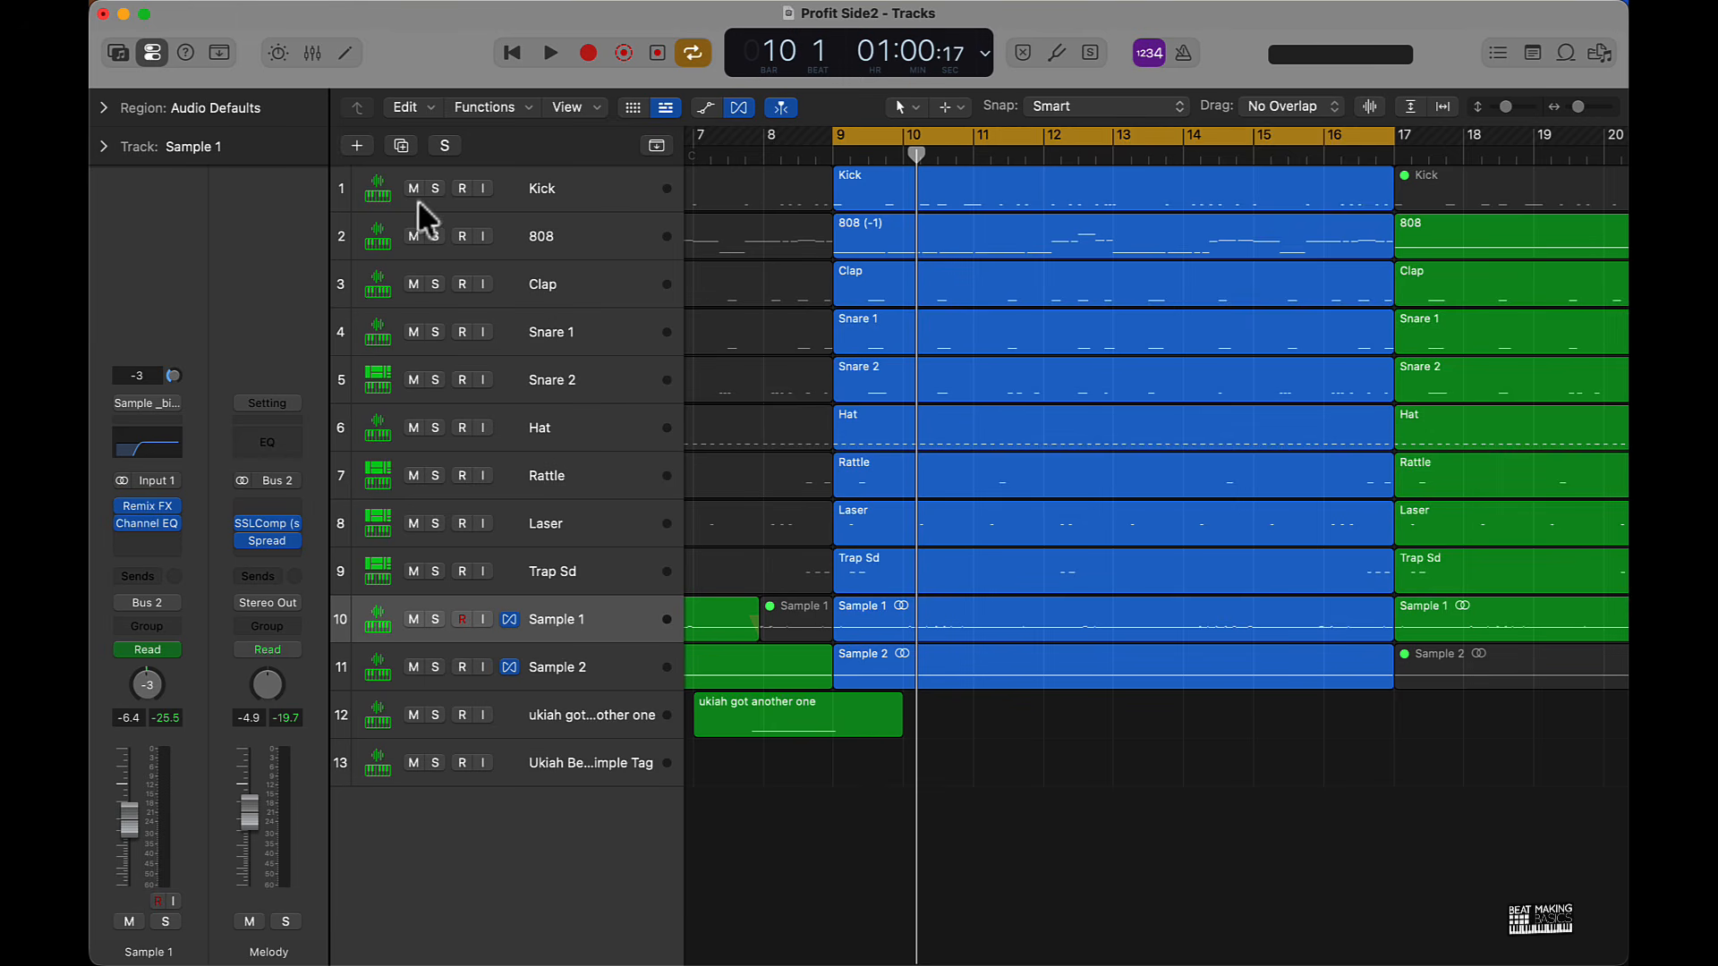
- Listen to the Clap track soloed from bar 9, and again with Snare 1 added to the solo
click(436, 284)
key(space)
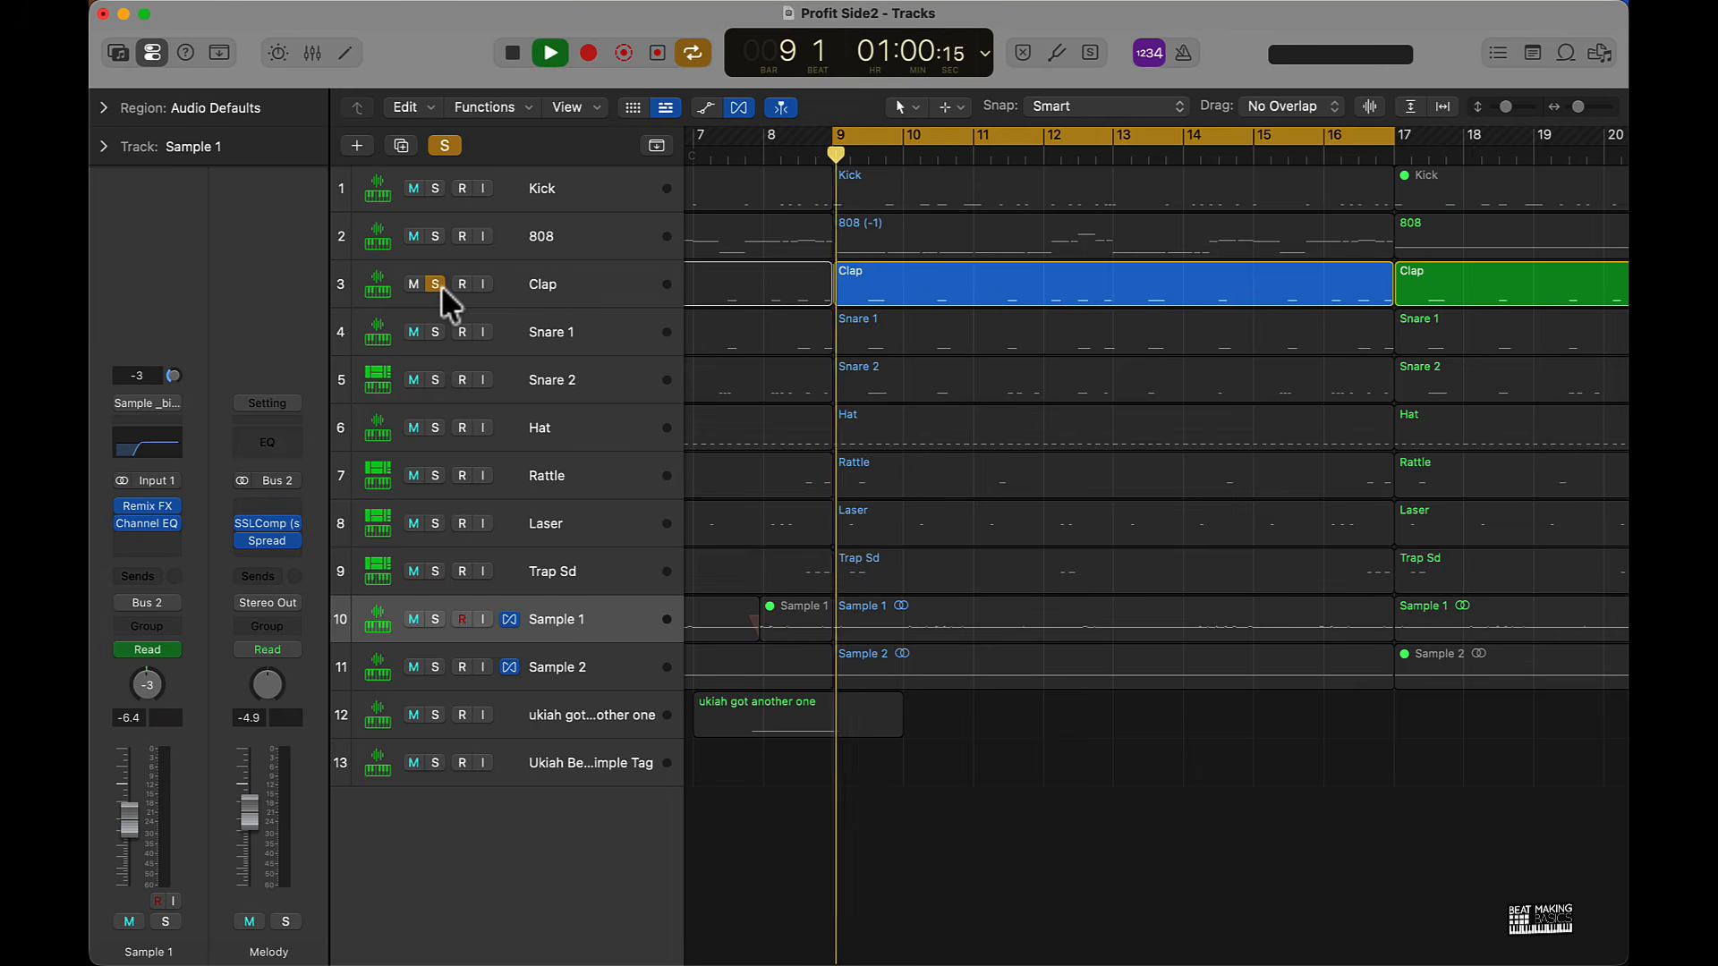
key(space)
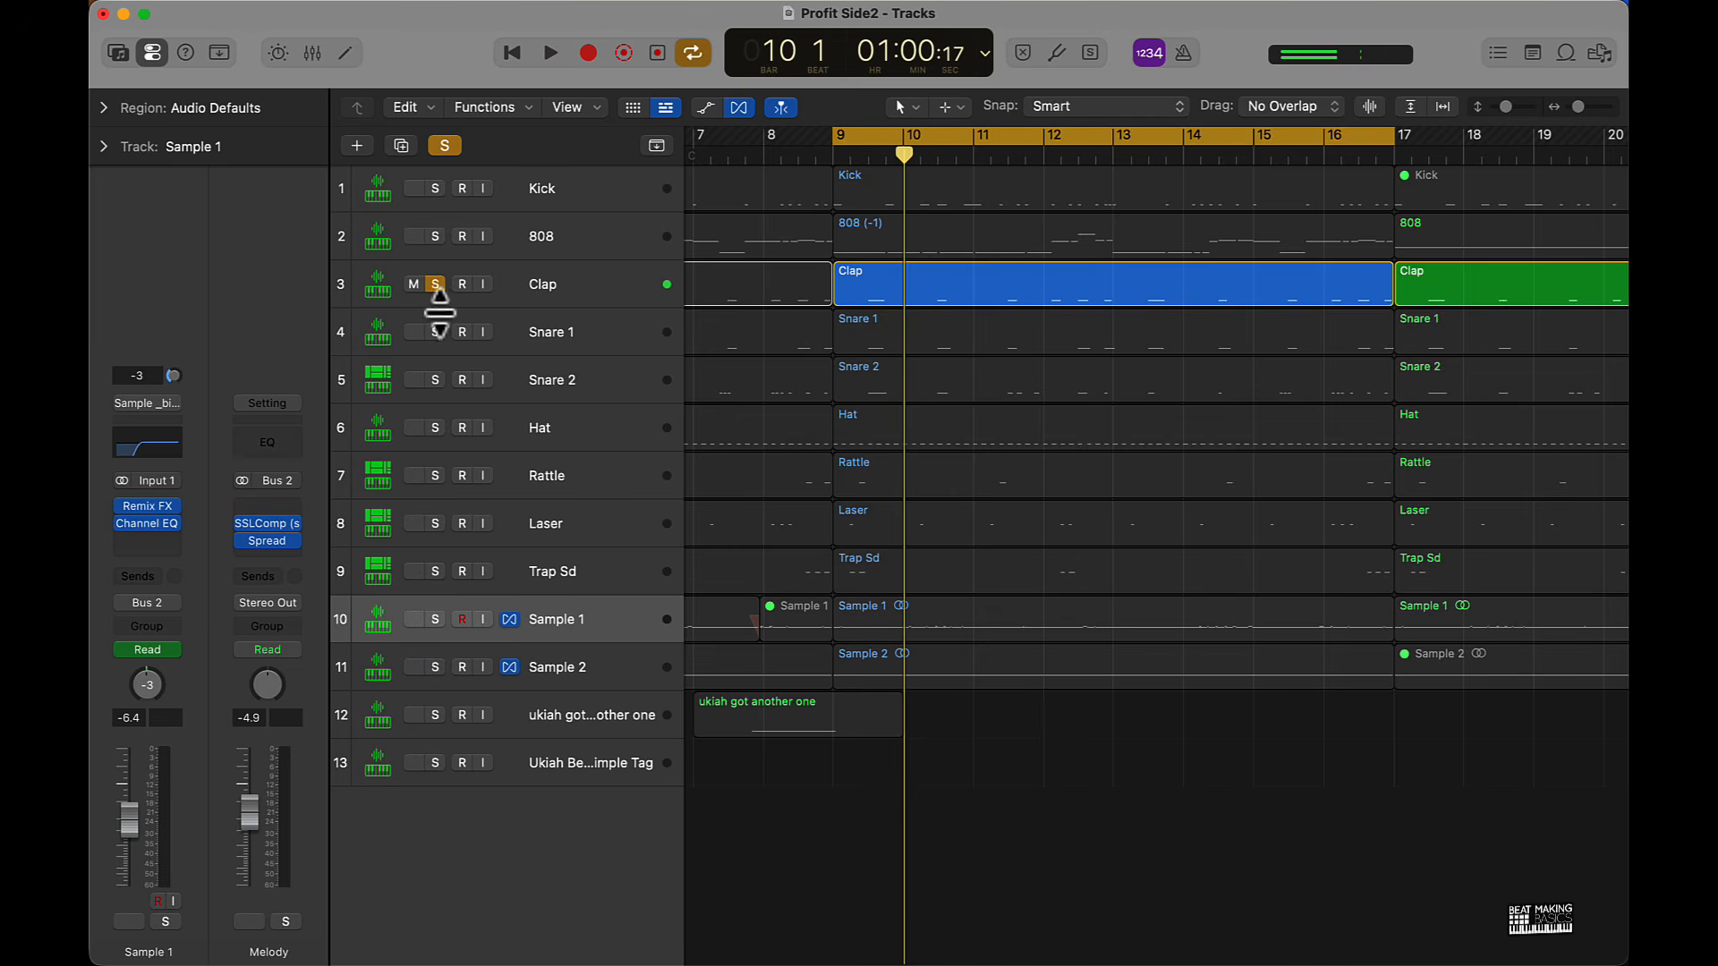
click(435, 332)
key(space)
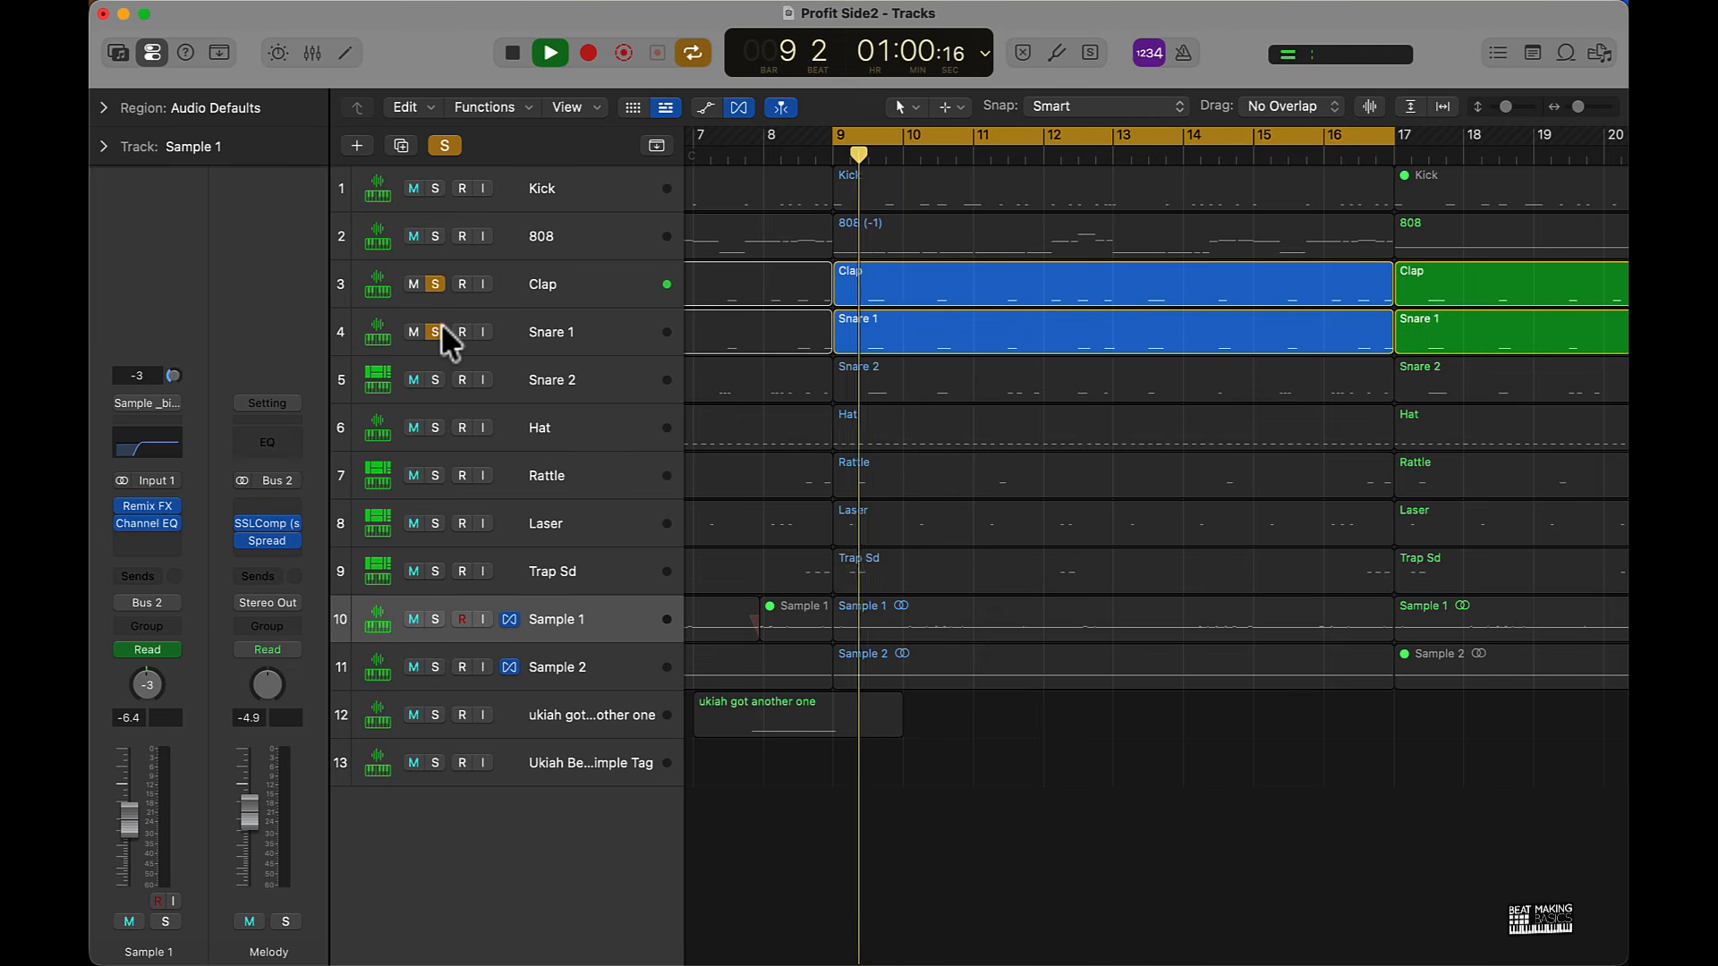
key(space)
- Add Snare 2 to the solo, play the three layered tracks through the bar 9 section and clear their solos
click(436, 380)
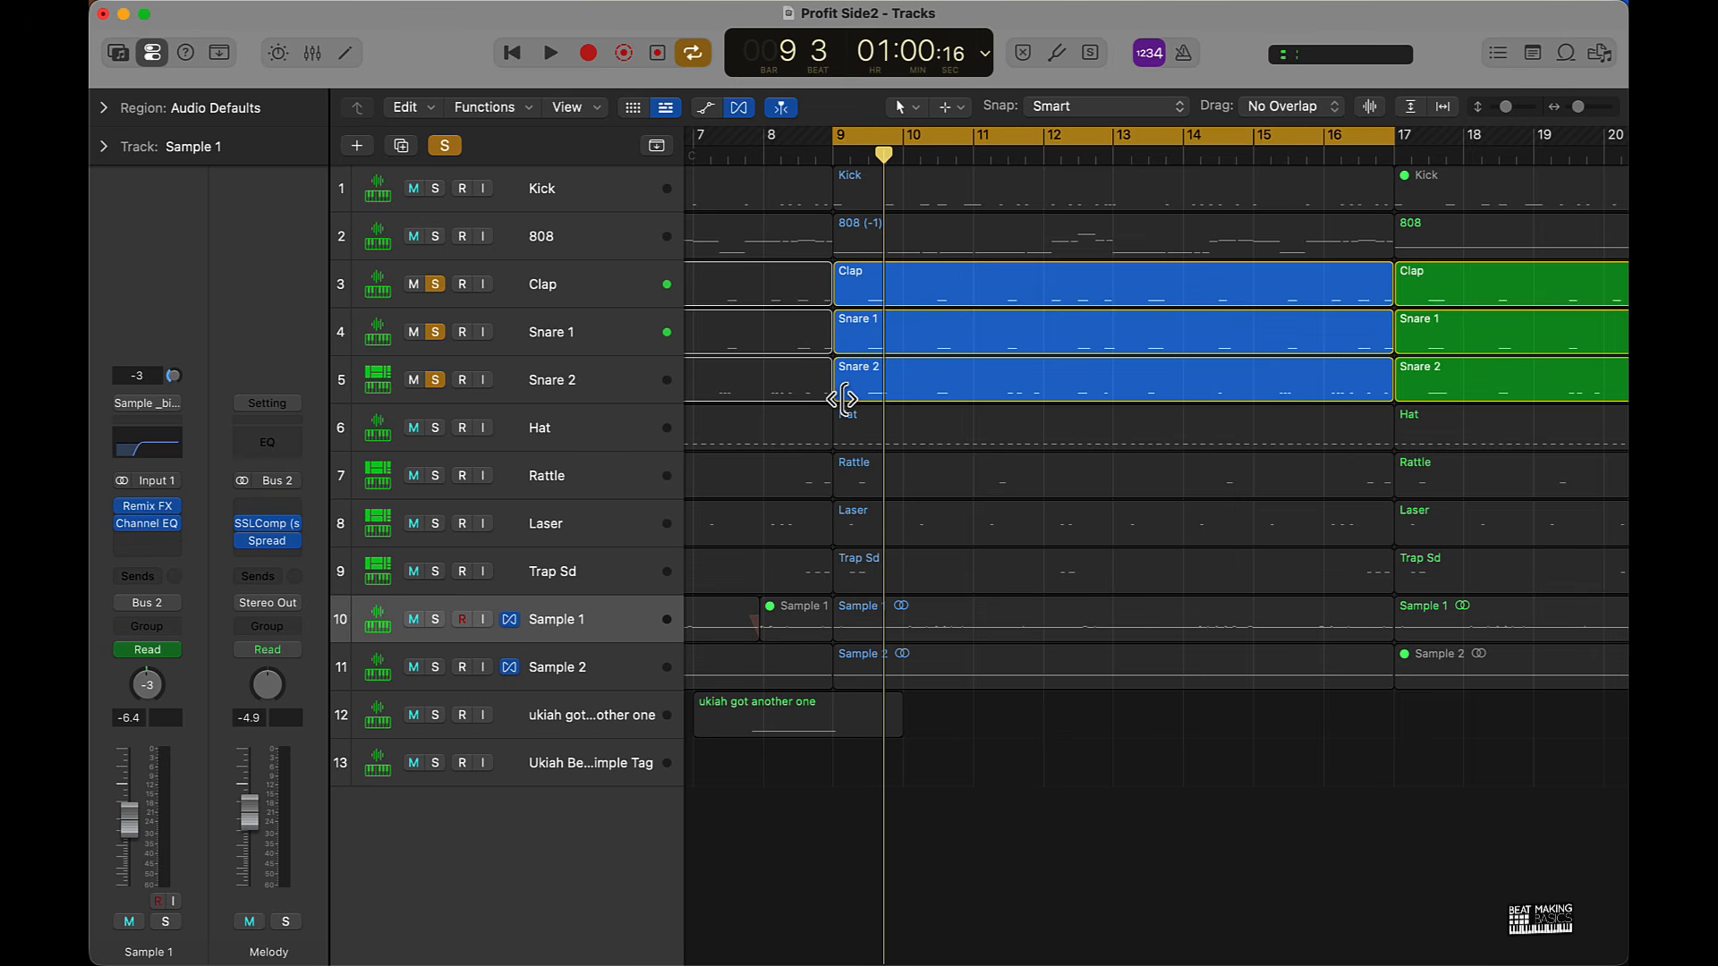
key(space)
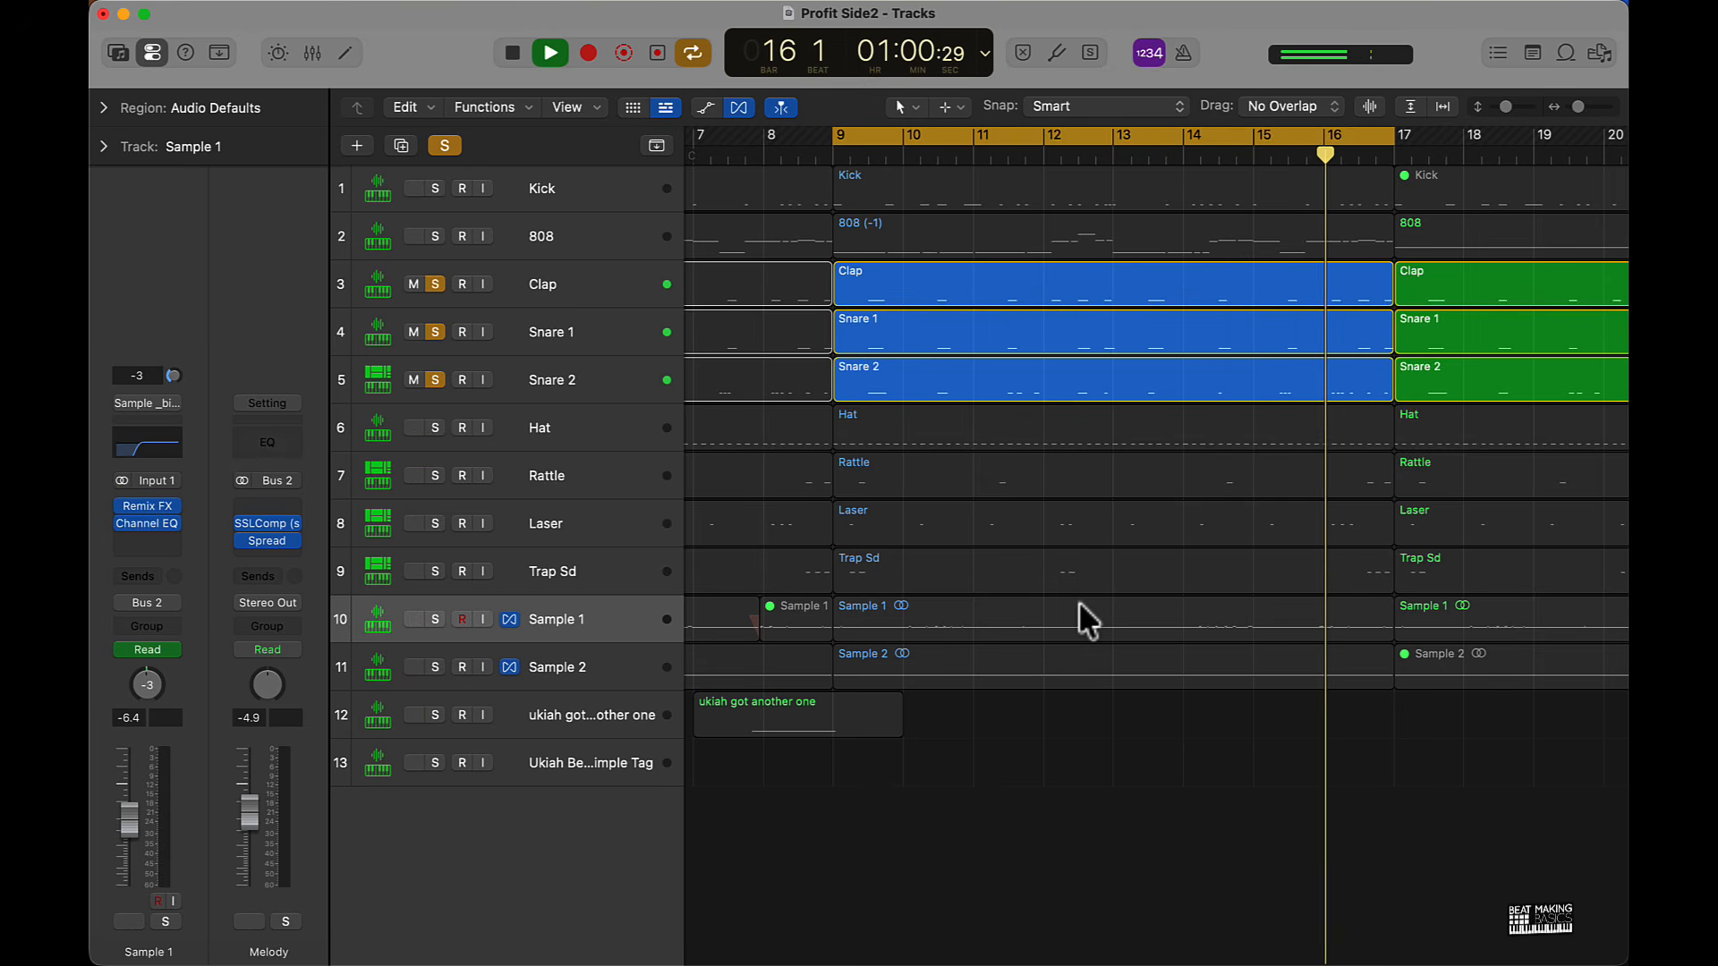
key(space)
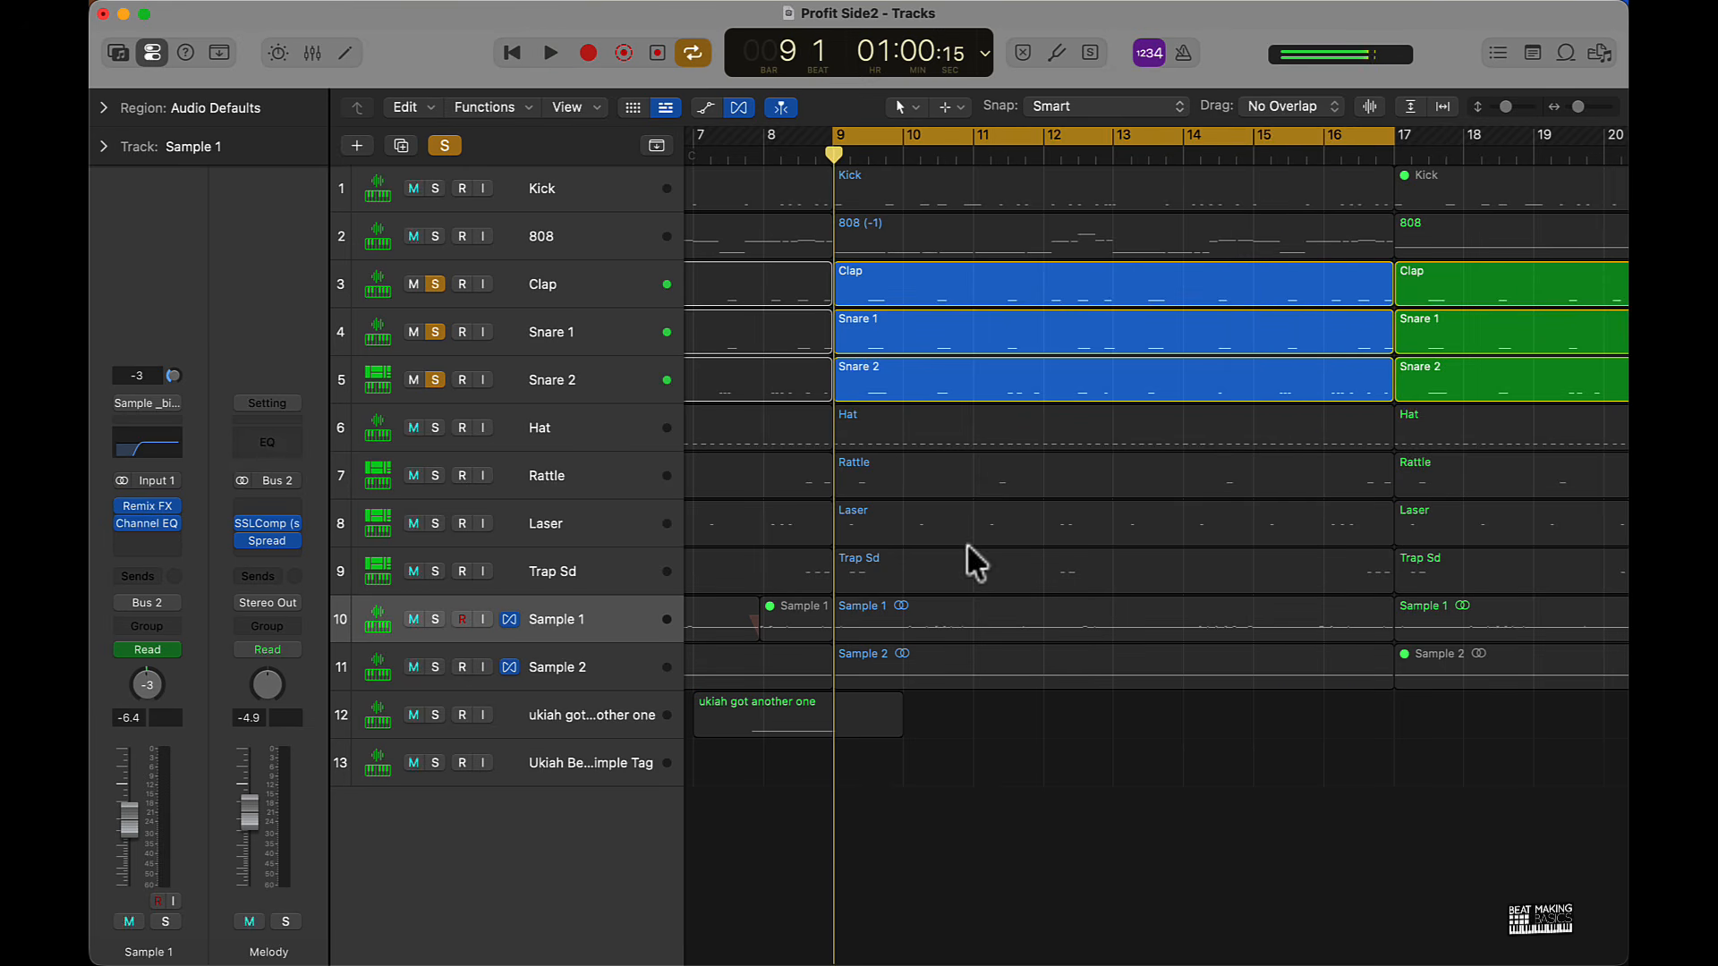
drag(434, 284, 436, 379)
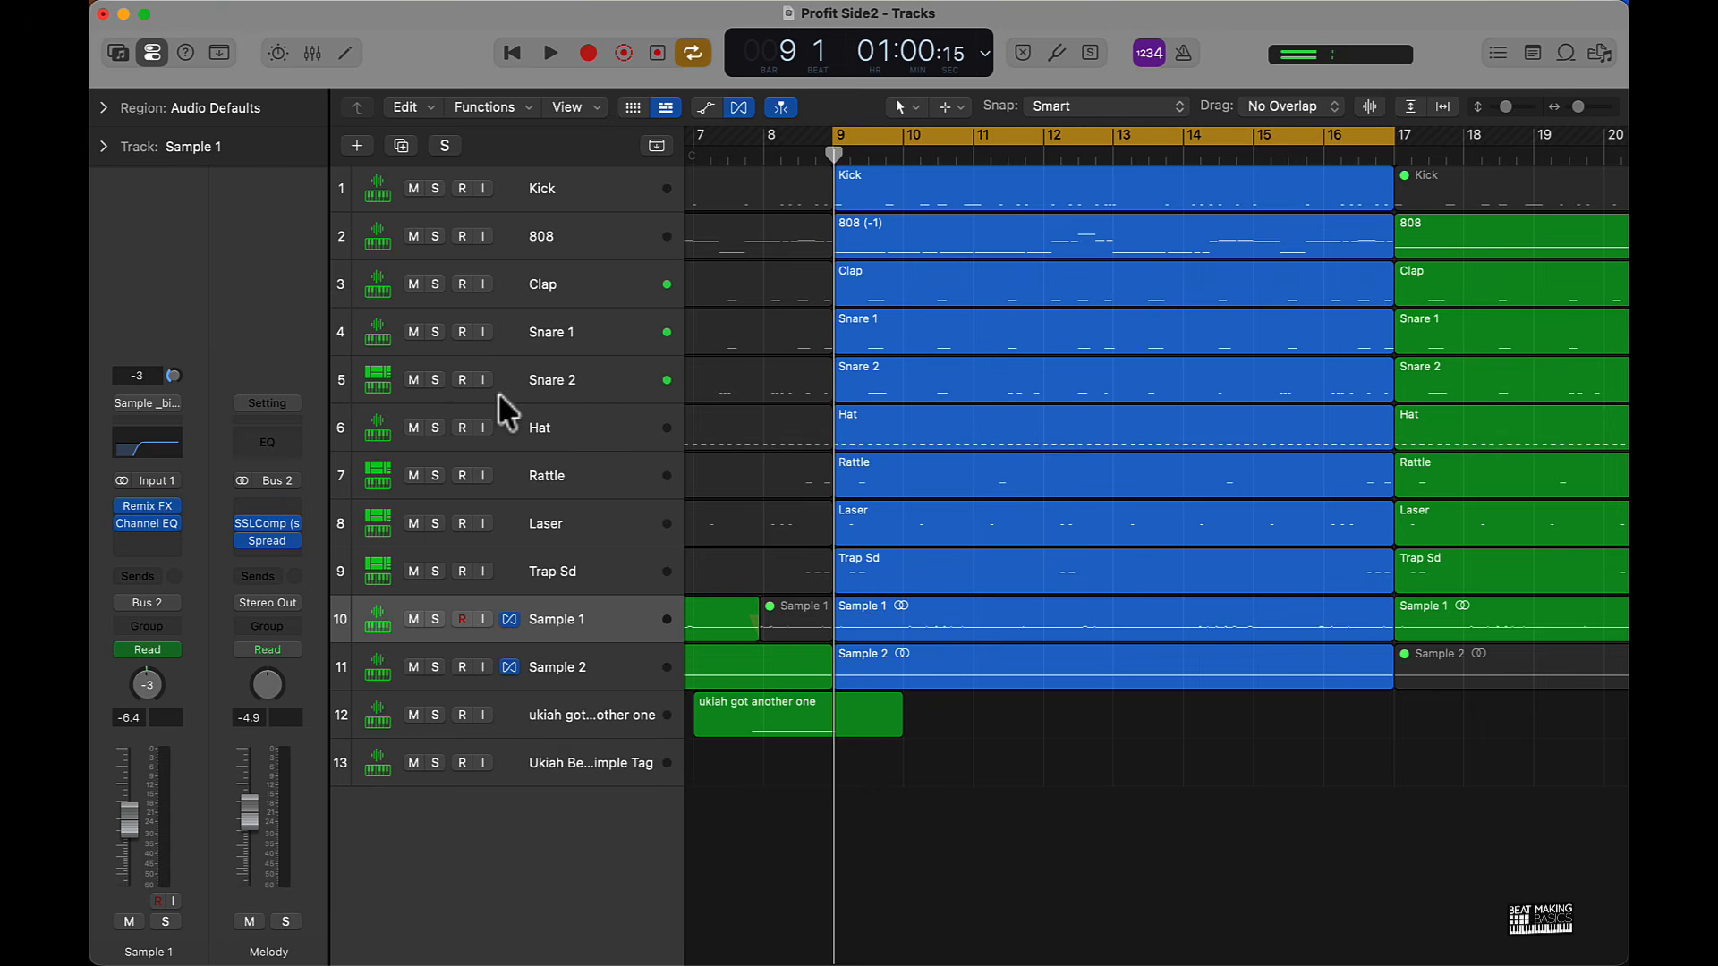
- Open the bar 9 Hat region in the Piano Roll and bypass the Hat track's Beat Breaker and Channel EQ
click(515, 432)
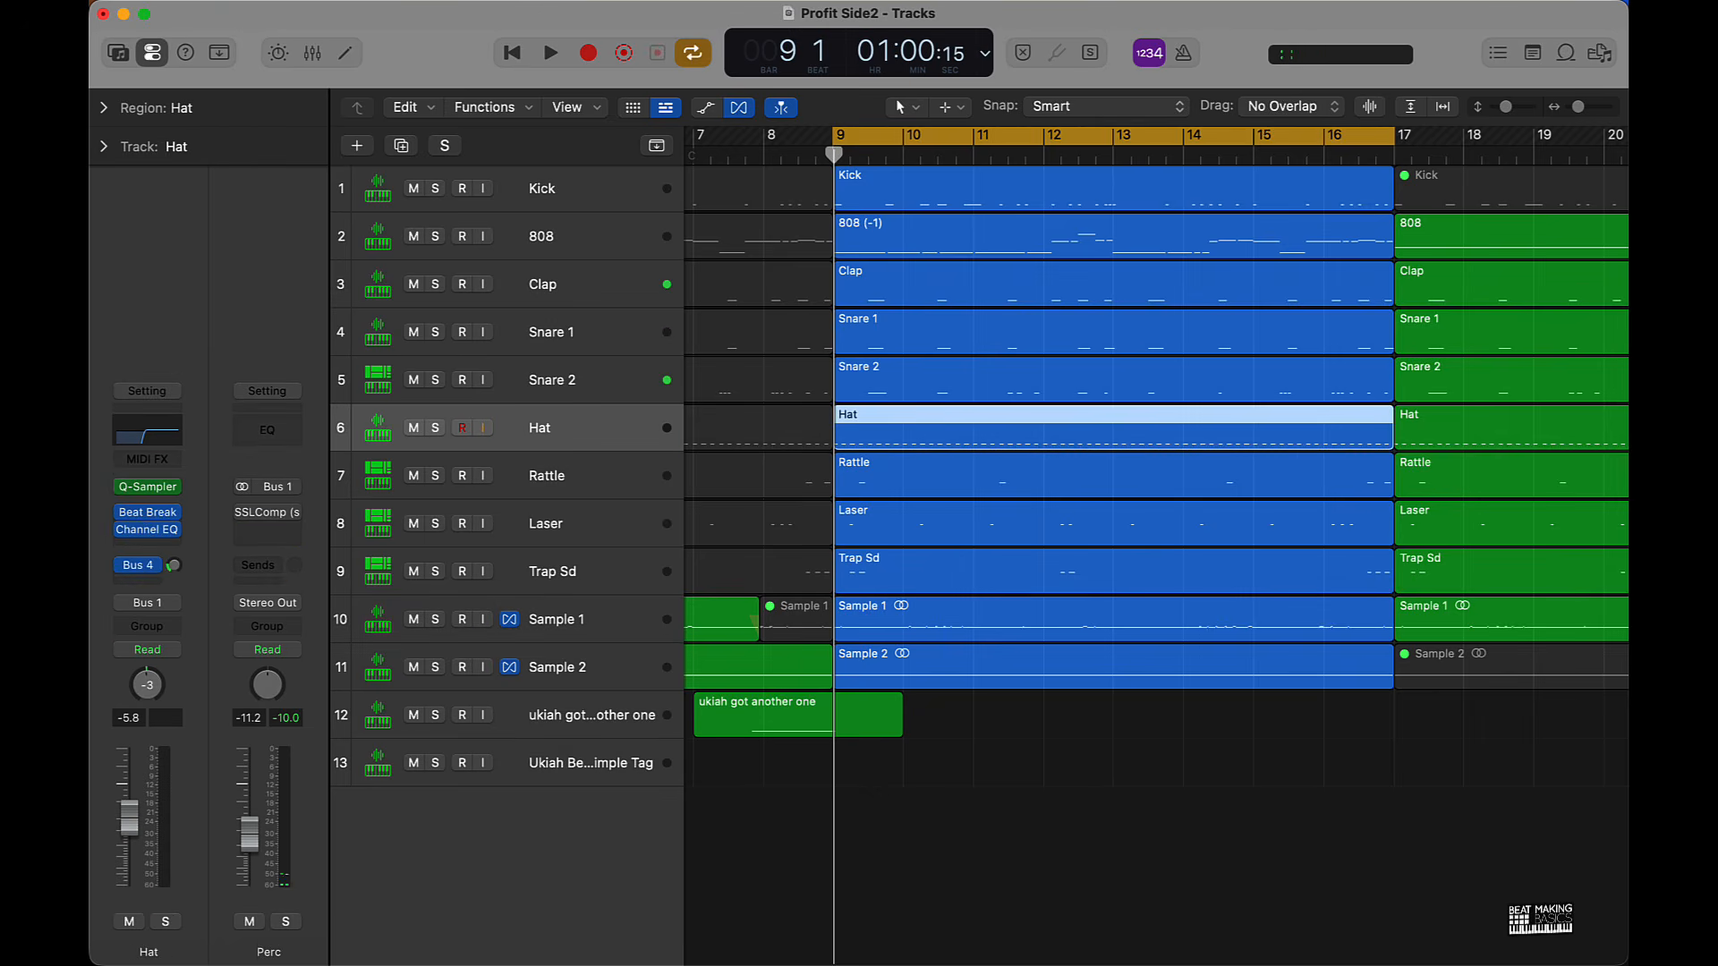
double_click(930, 443)
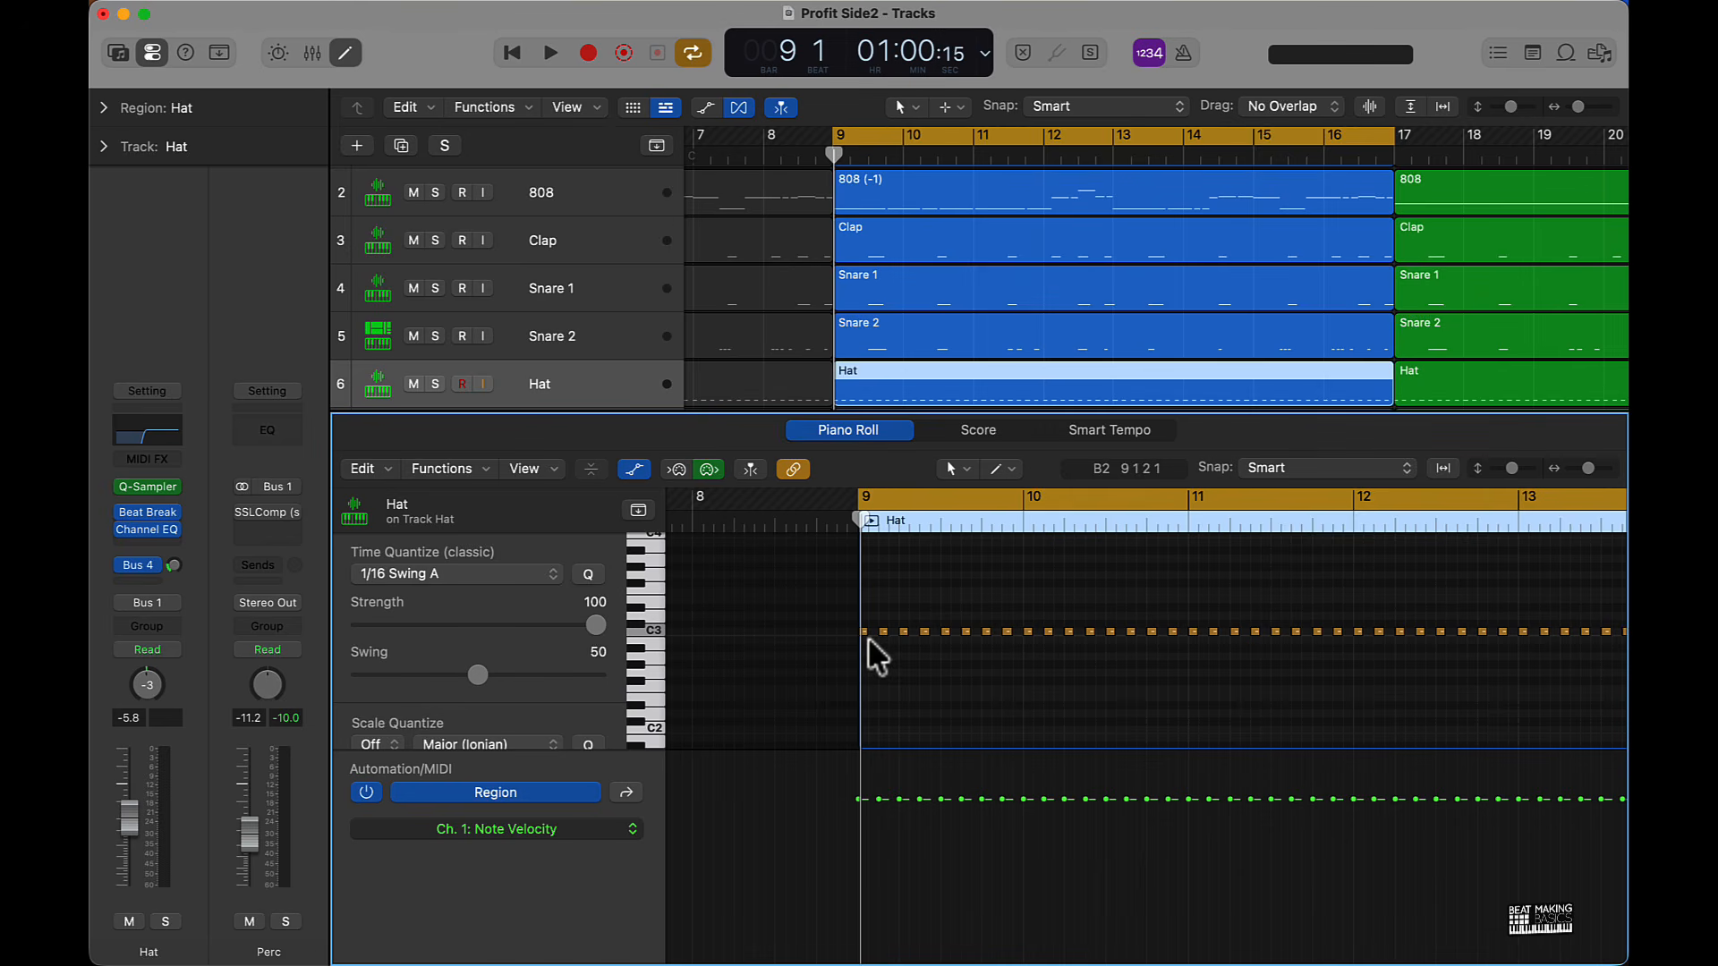
scroll(1607, 667, right, 3)
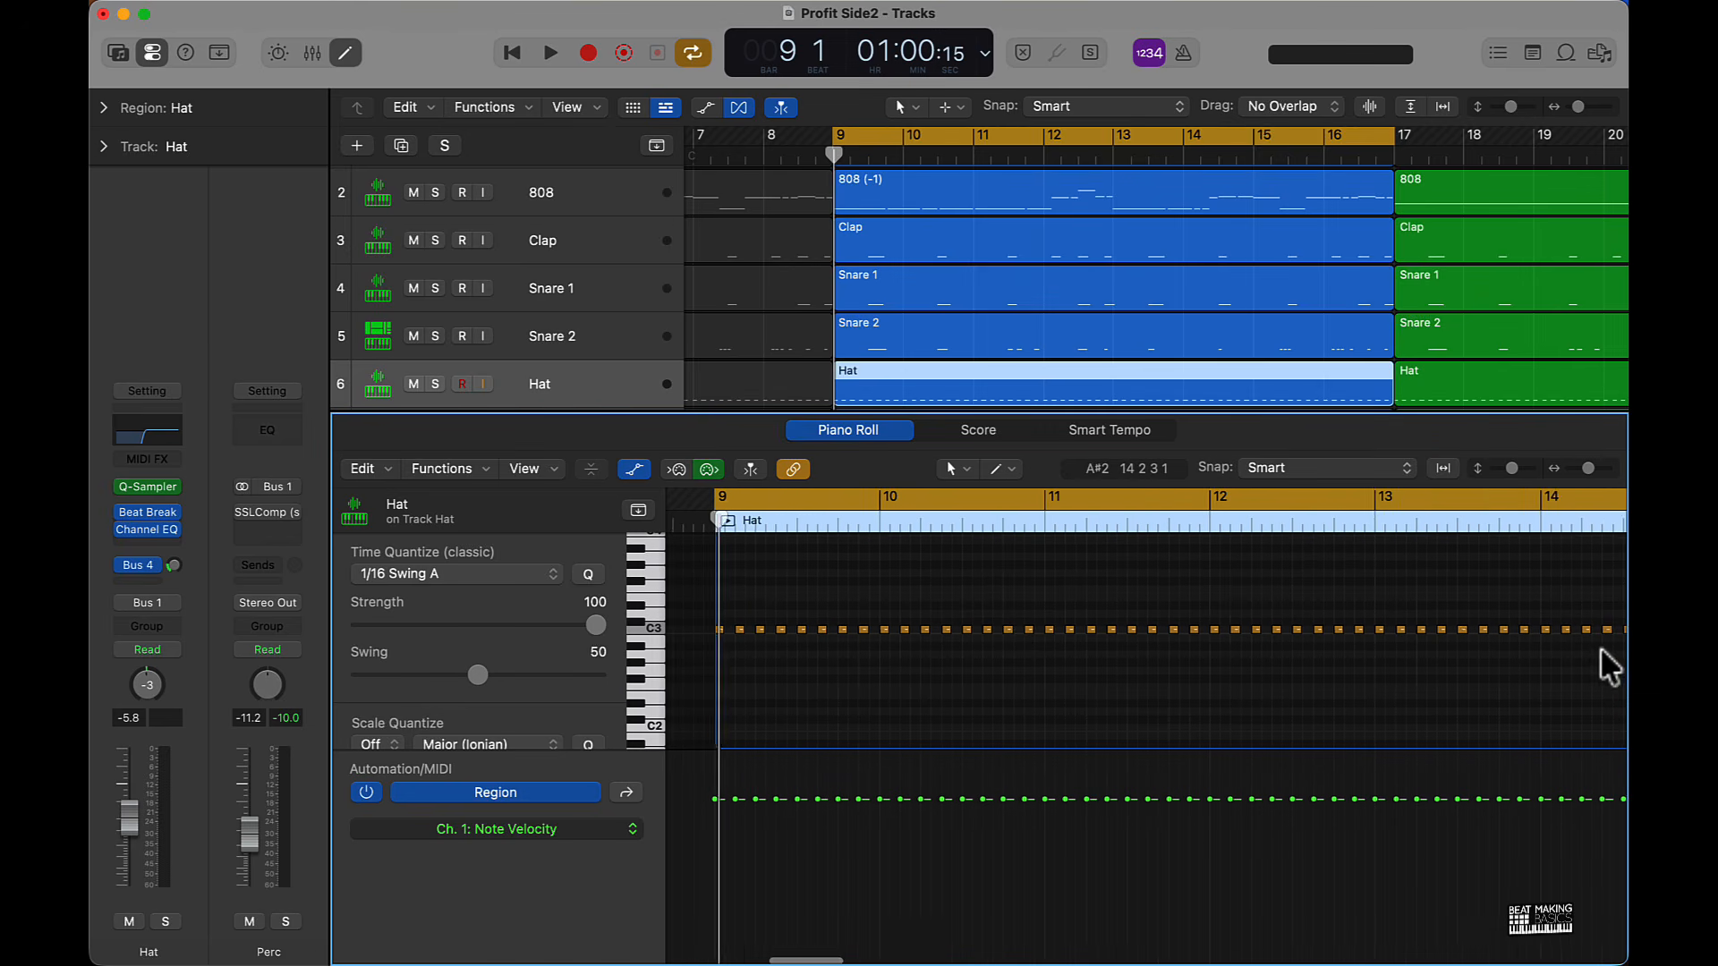
scroll(1601, 651, left, 1)
drag(123, 513, 123, 537)
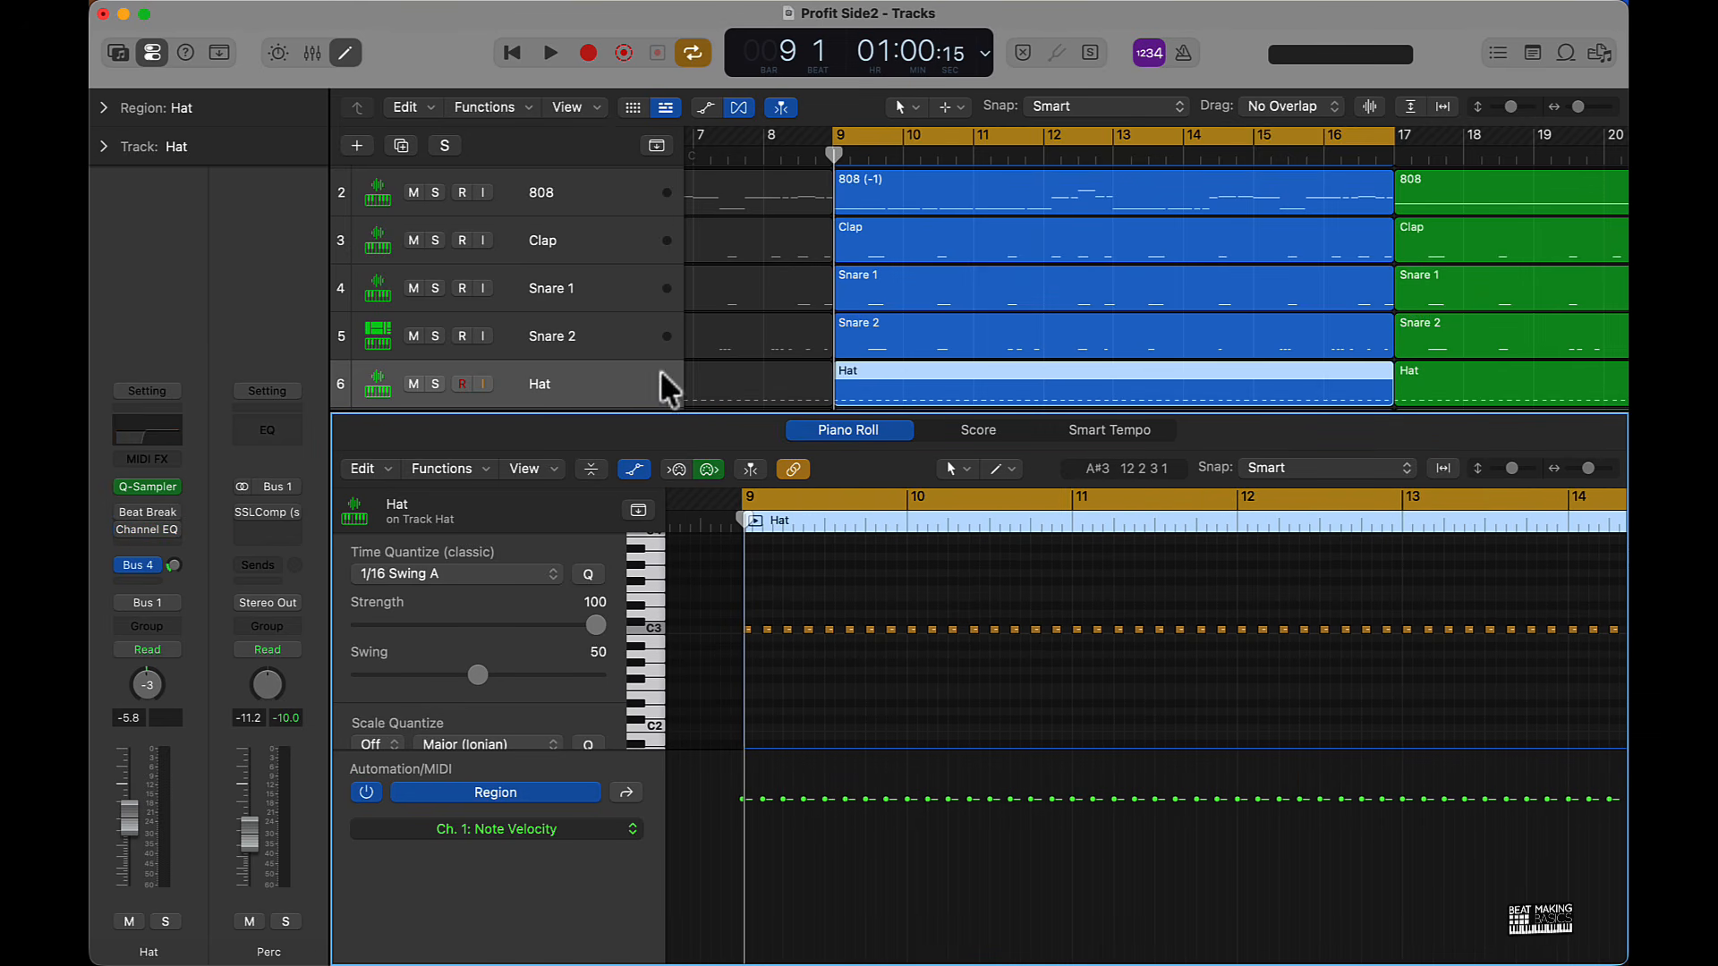
scroll(1047, 292, down, 2)
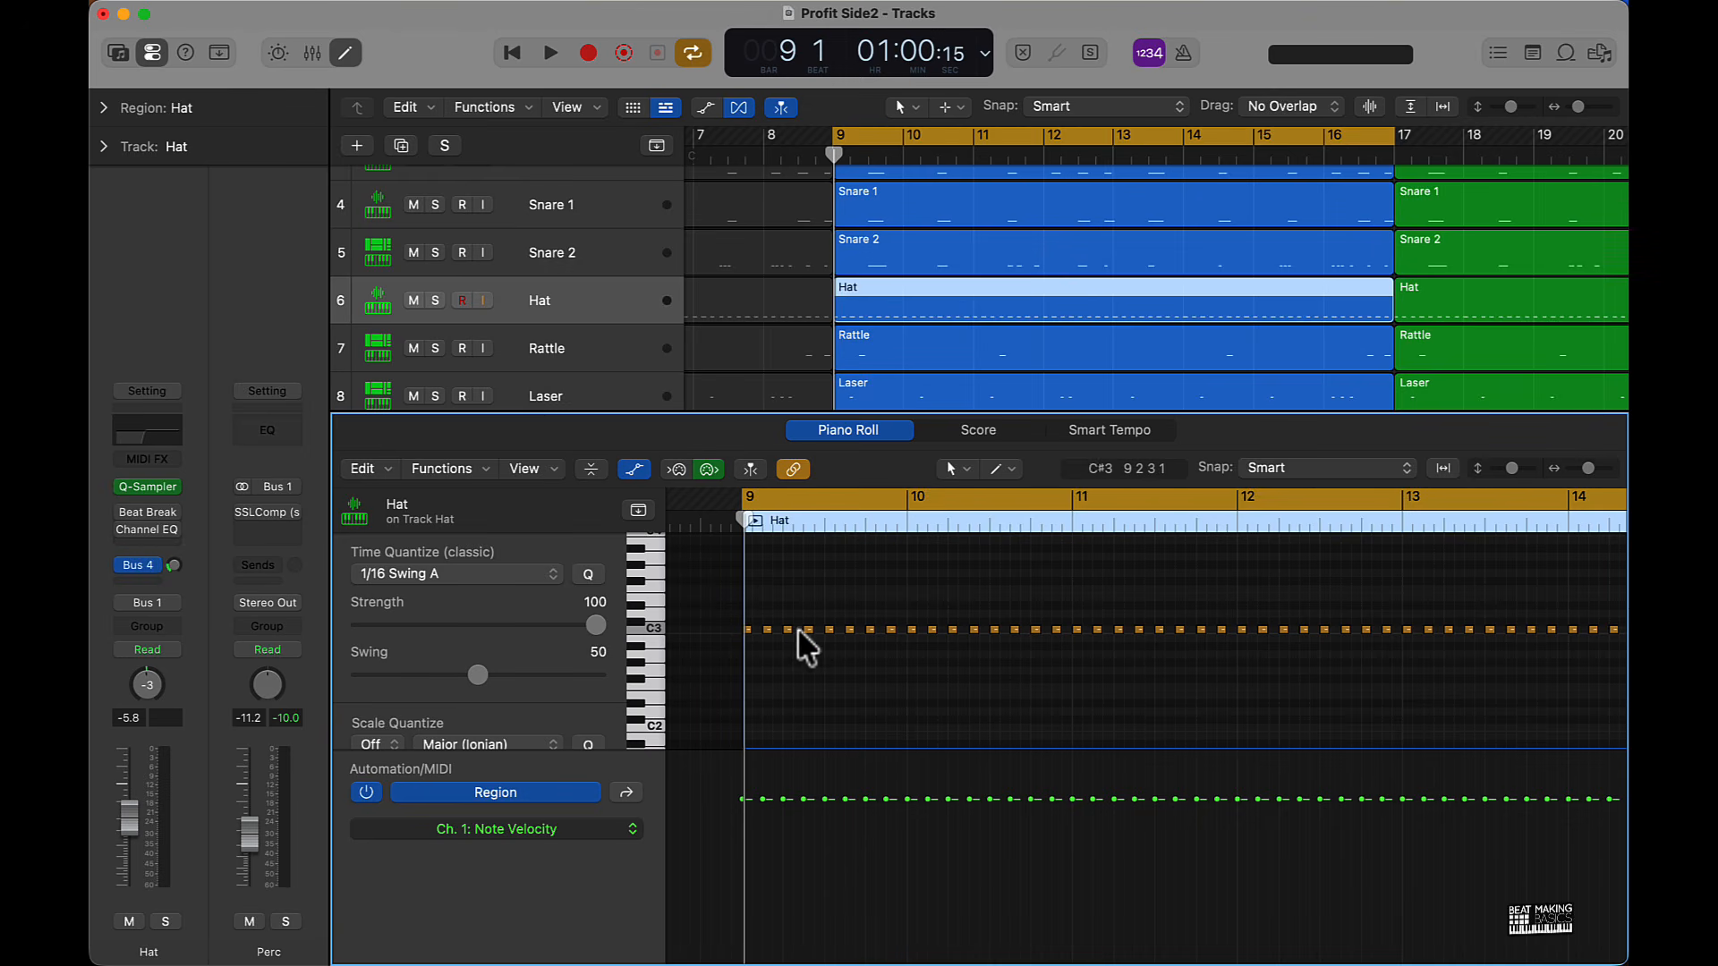
- Play the bar 9 section with the Hat's effects bypassed, and re-enable its Beat Breaker and Channel EQ
key(space)
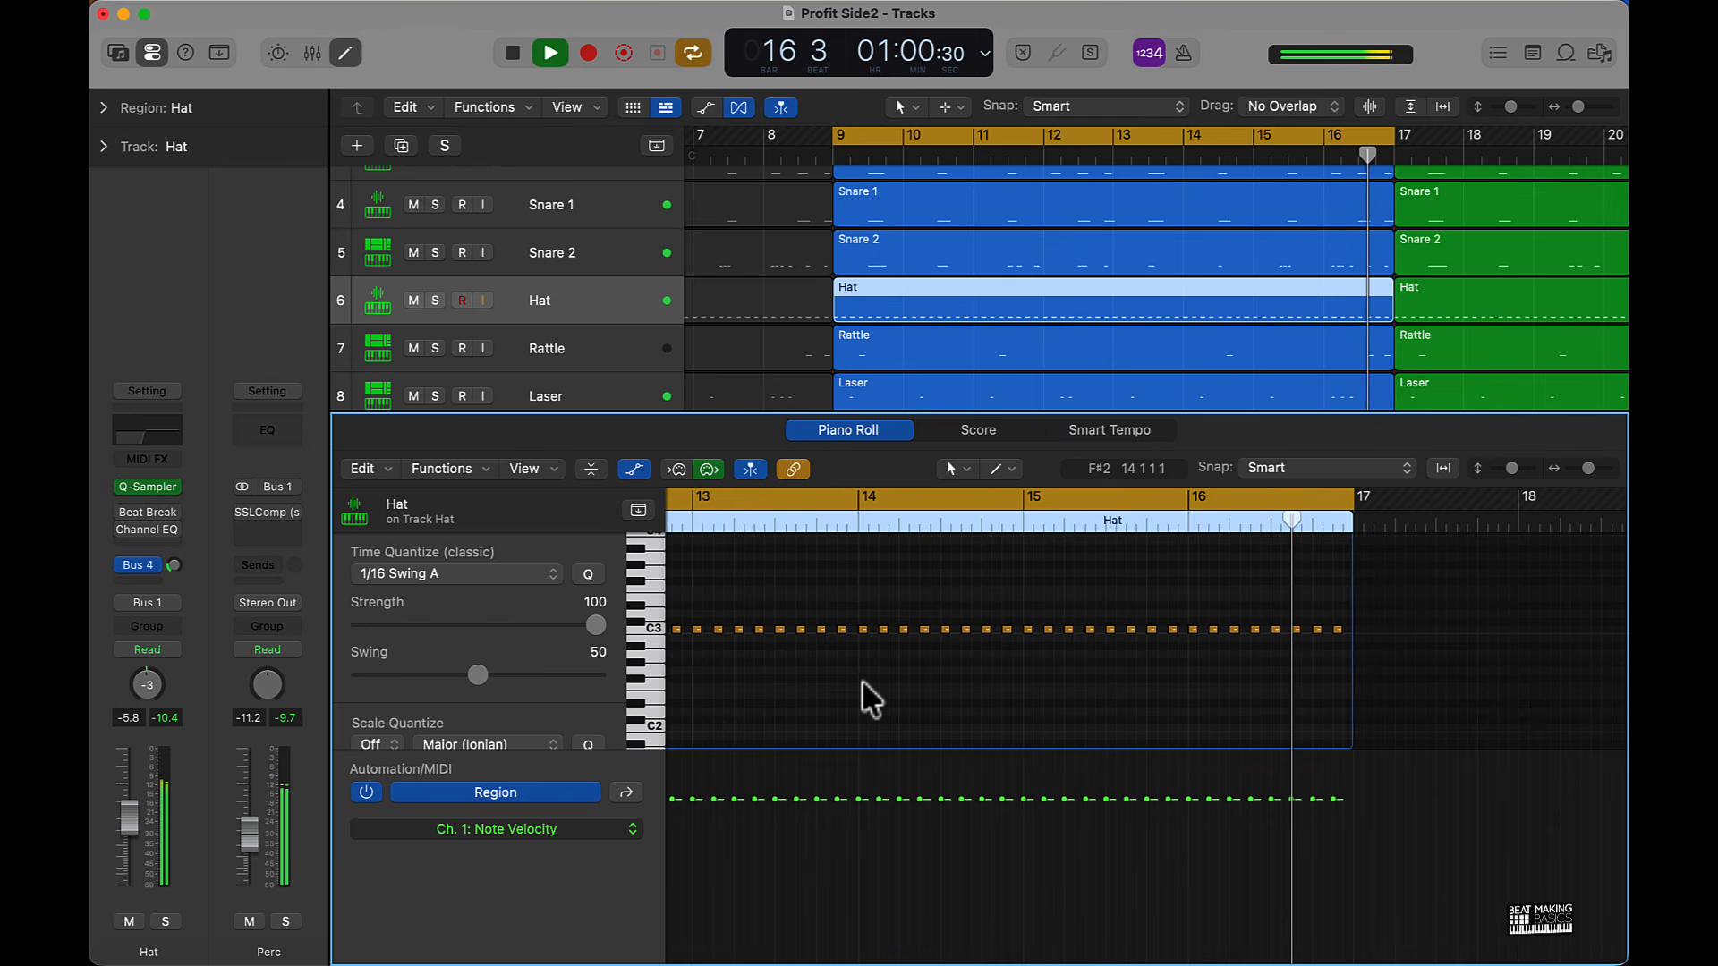
key(space)
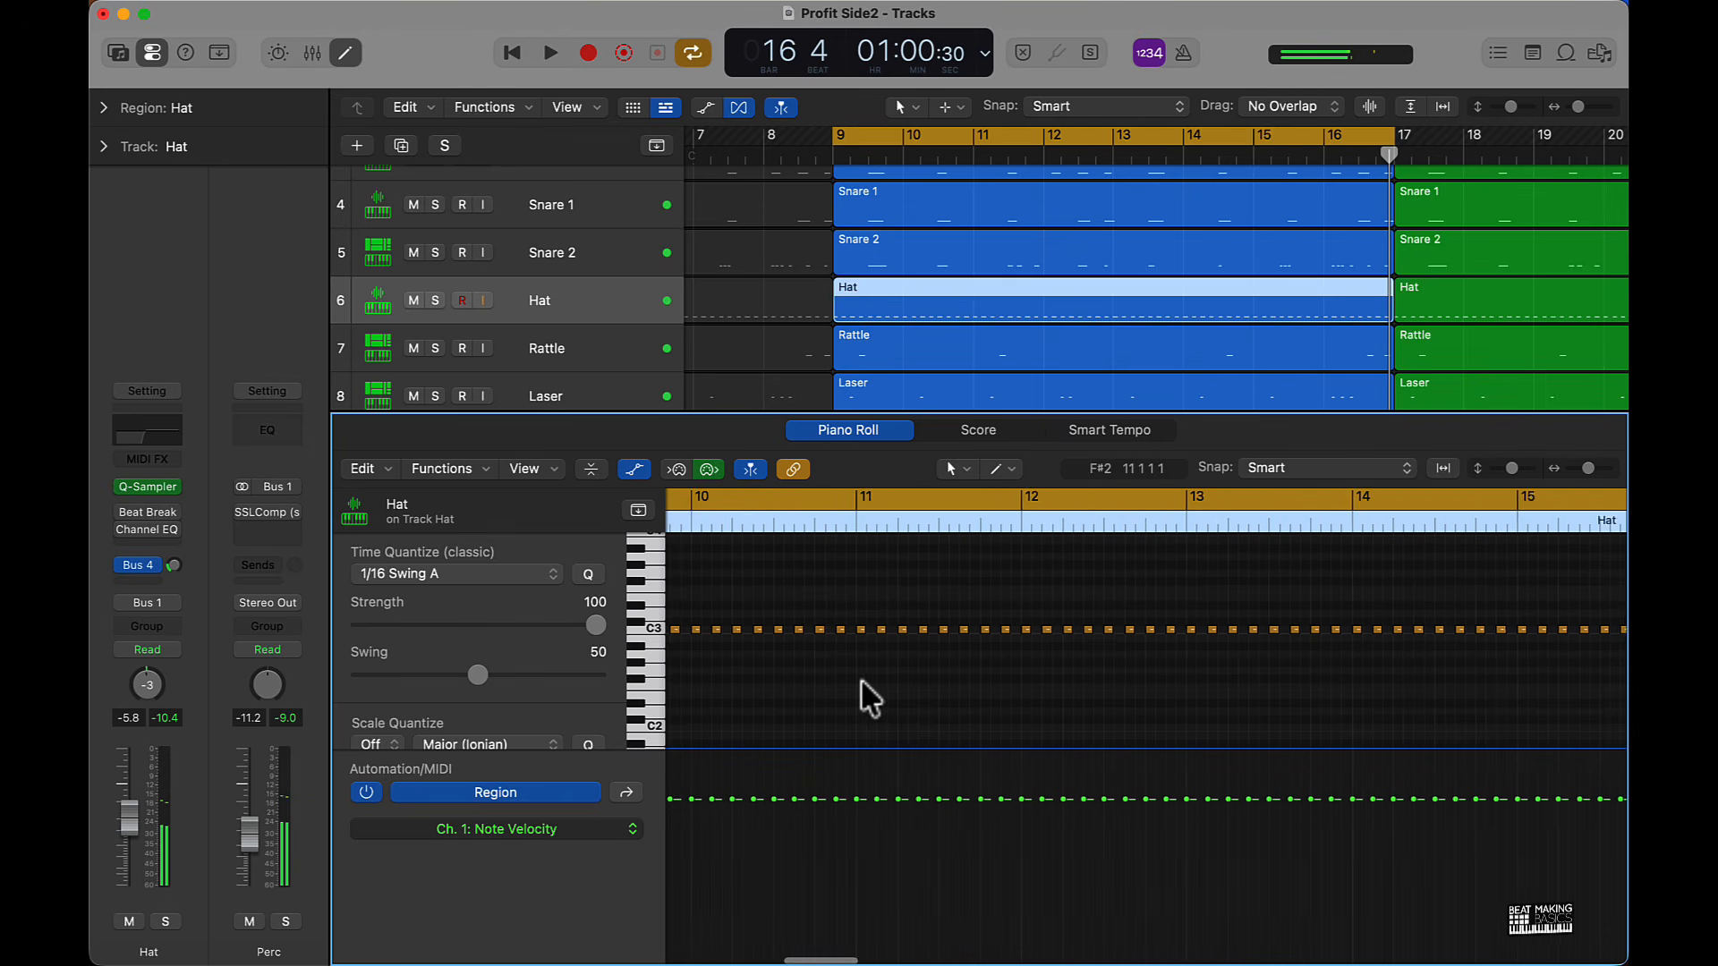
click(123, 529)
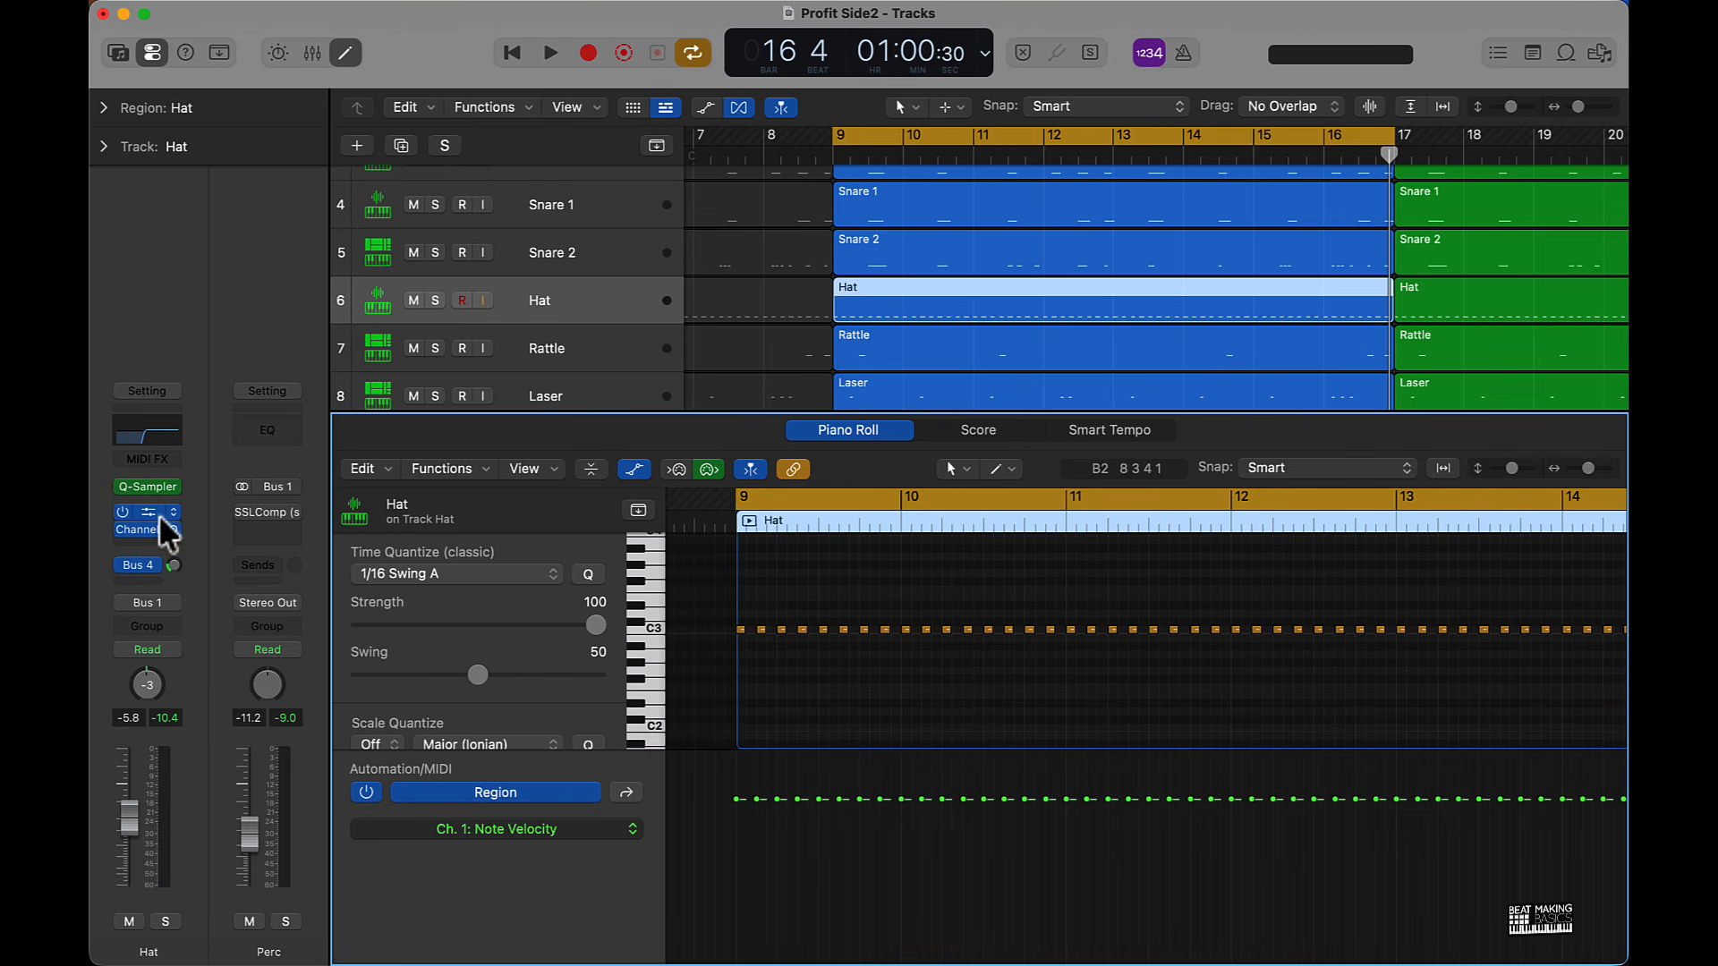
- Open the Hat track's Beat Breaker, examine its Repeat, Cutoff and Pan patterns, and close the plug-in
click(158, 530)
drag(1415, 642, 604, 213)
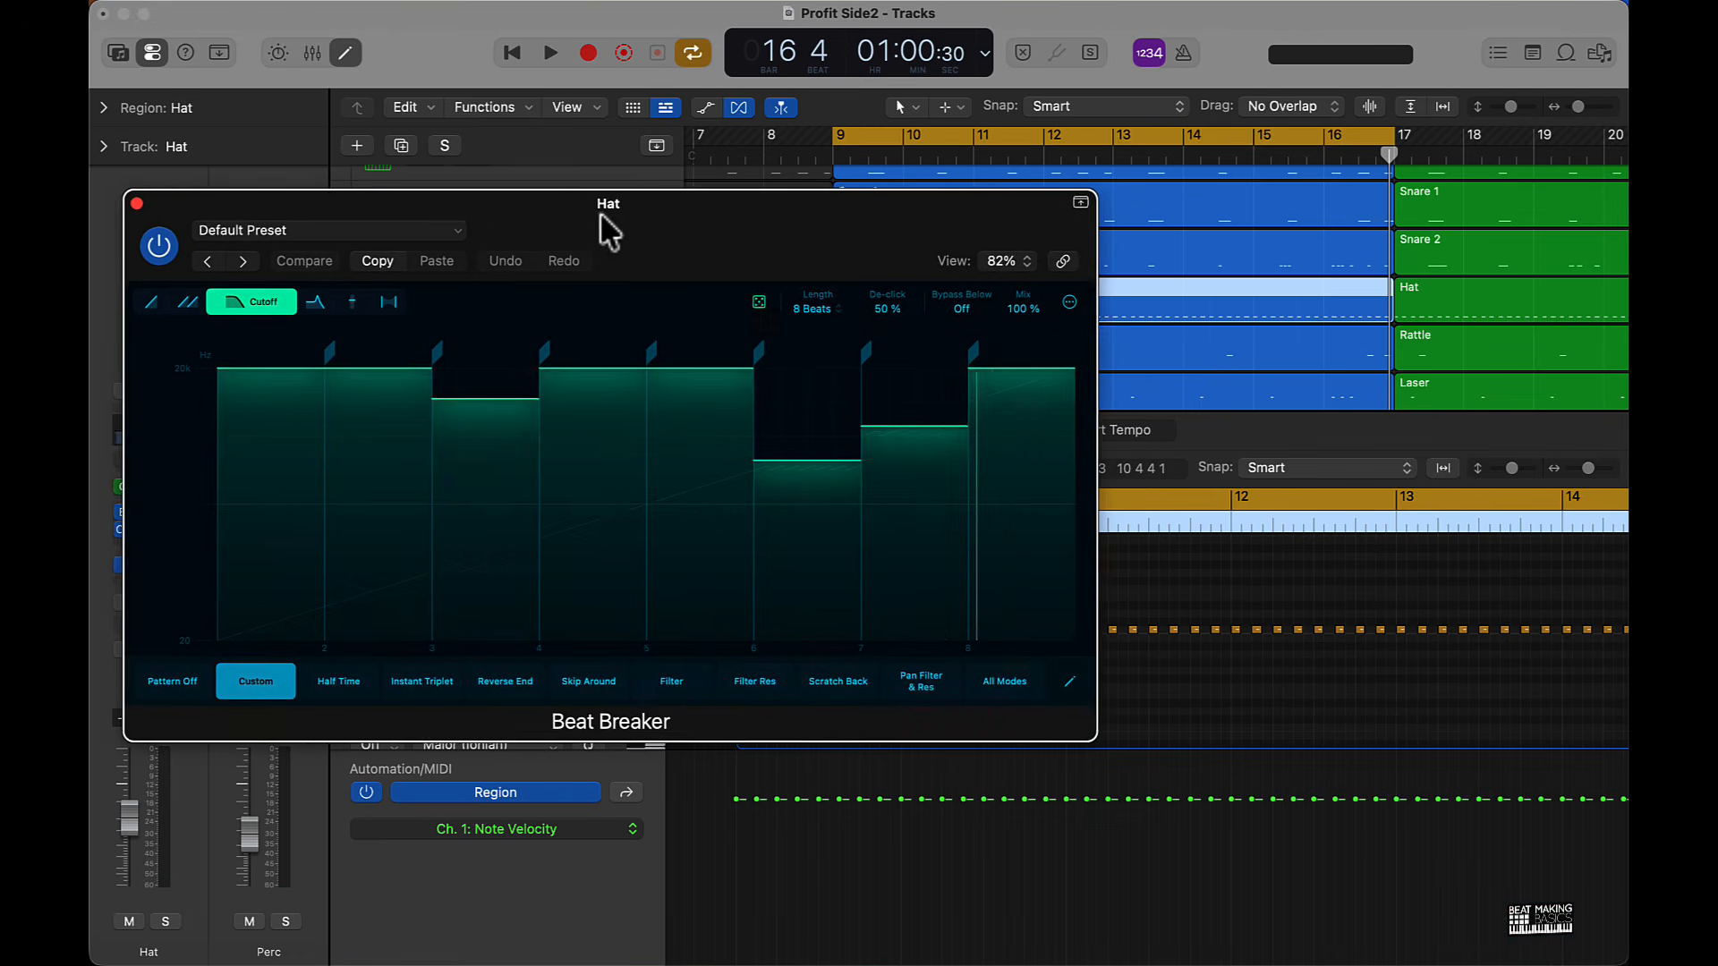
click(191, 302)
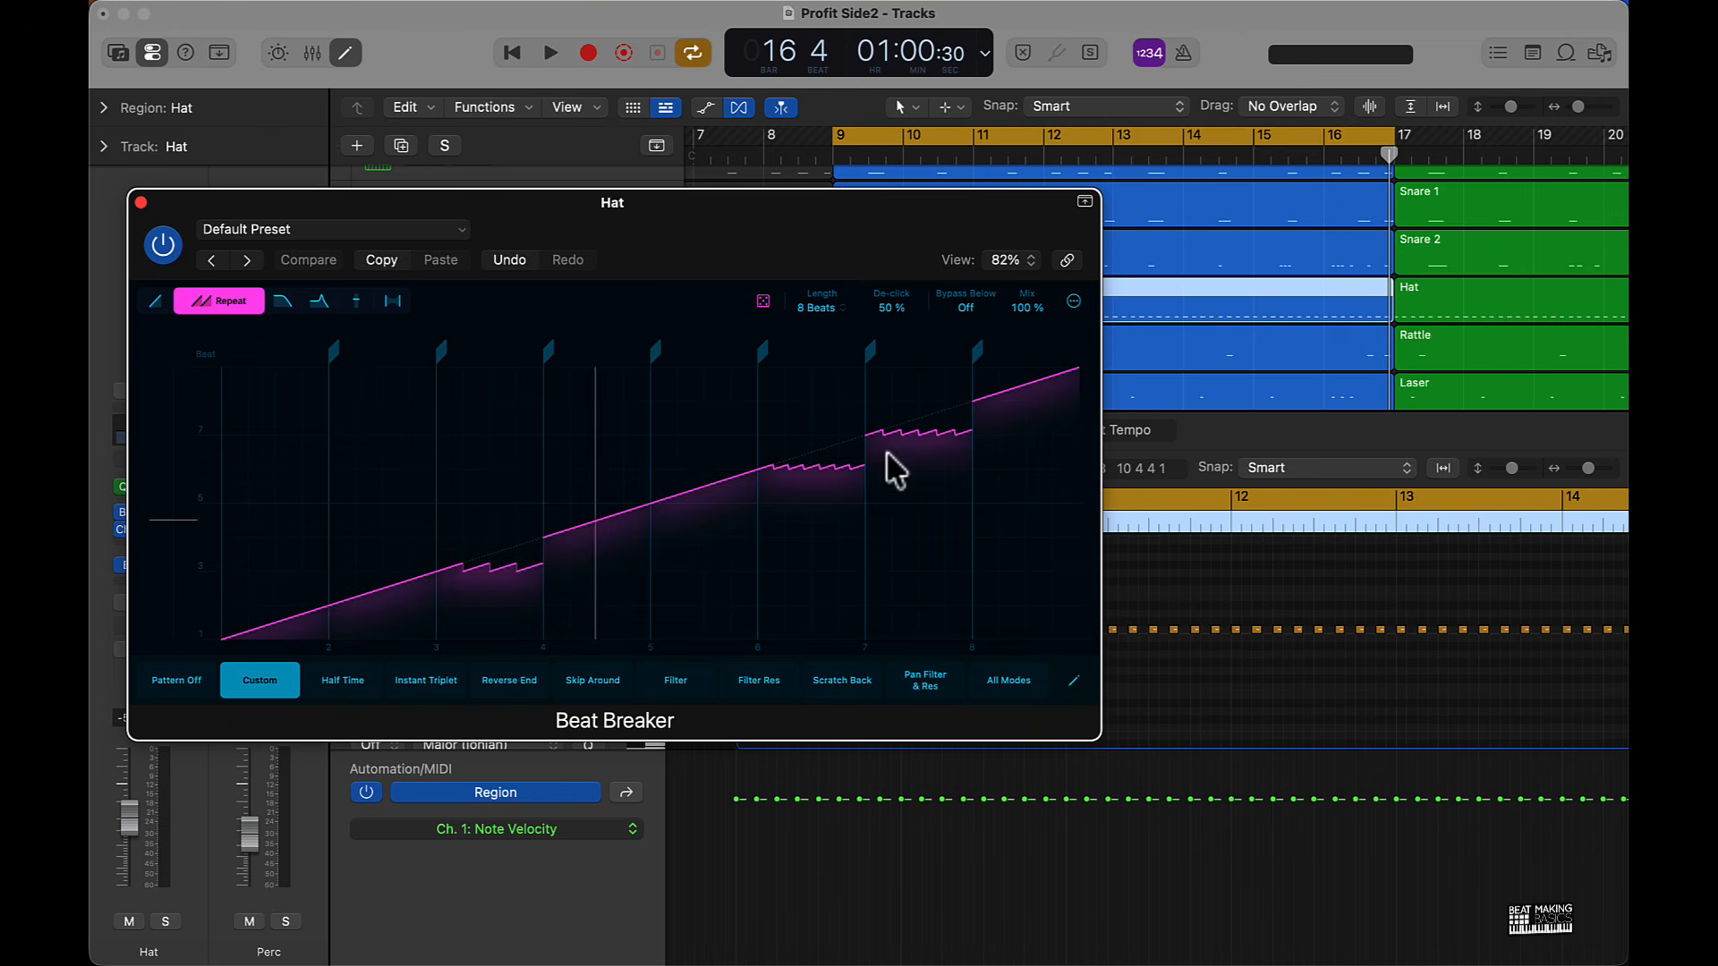
click(283, 301)
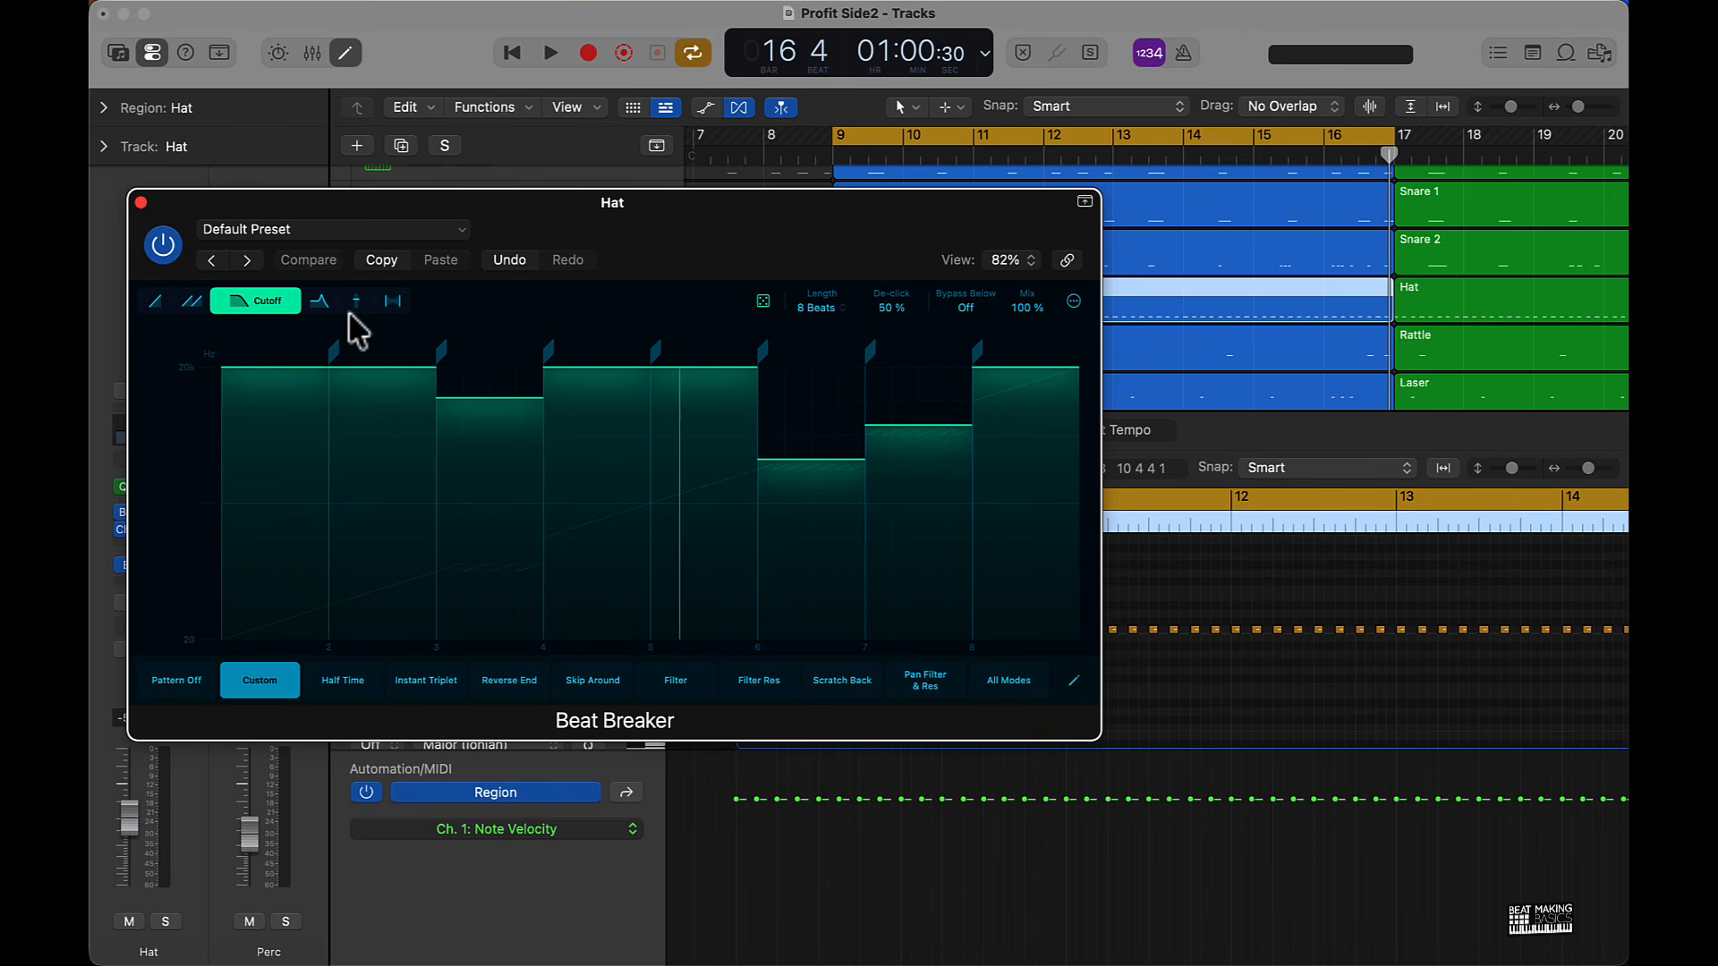
click(390, 301)
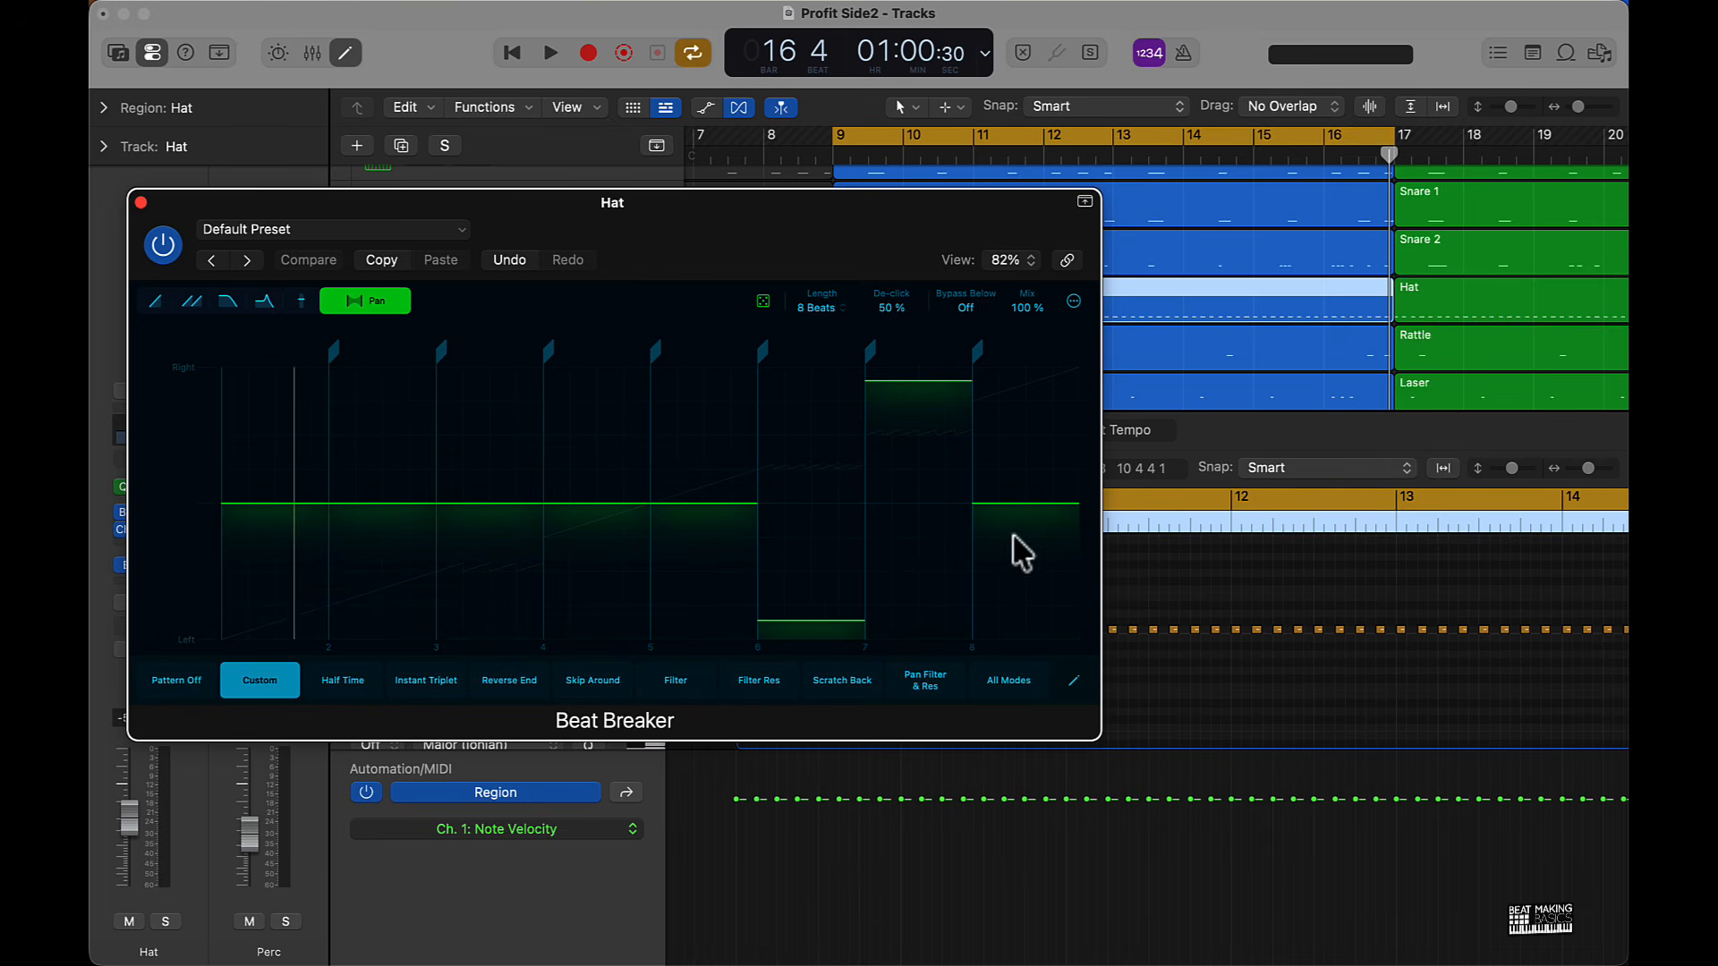
click(140, 202)
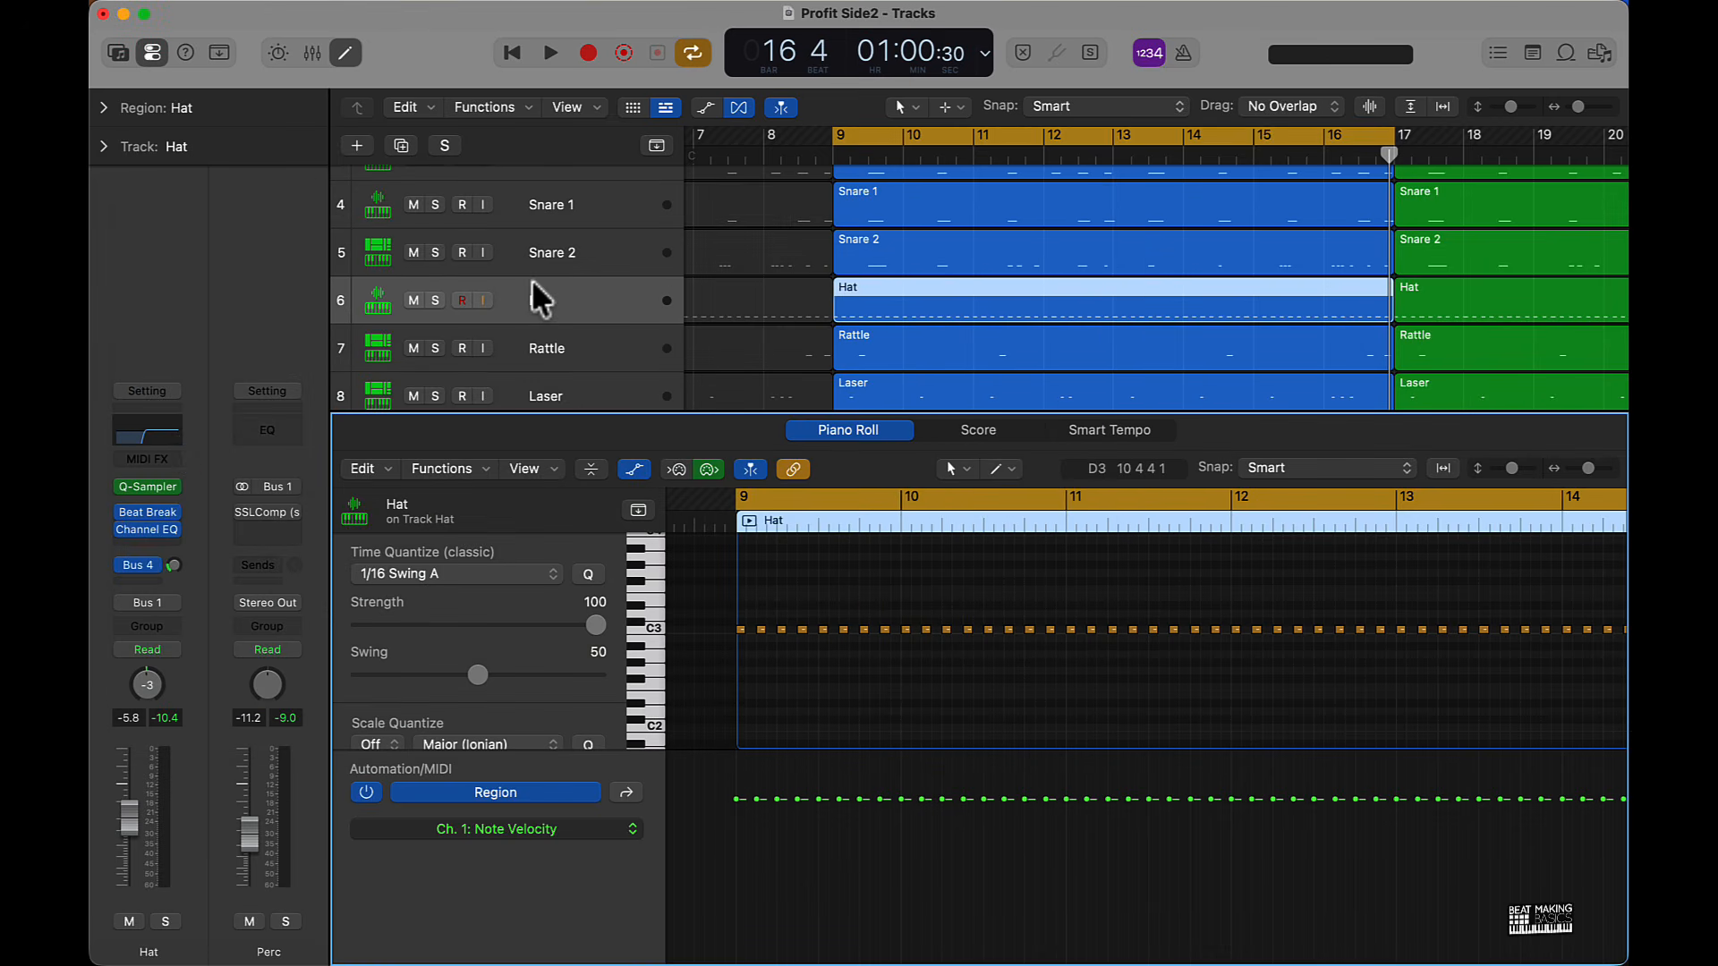
- Play the bar 9 section while viewing the Hat's Beat Breaker Repeat pattern, and close the plug-in and the Piano Roll
key(space)
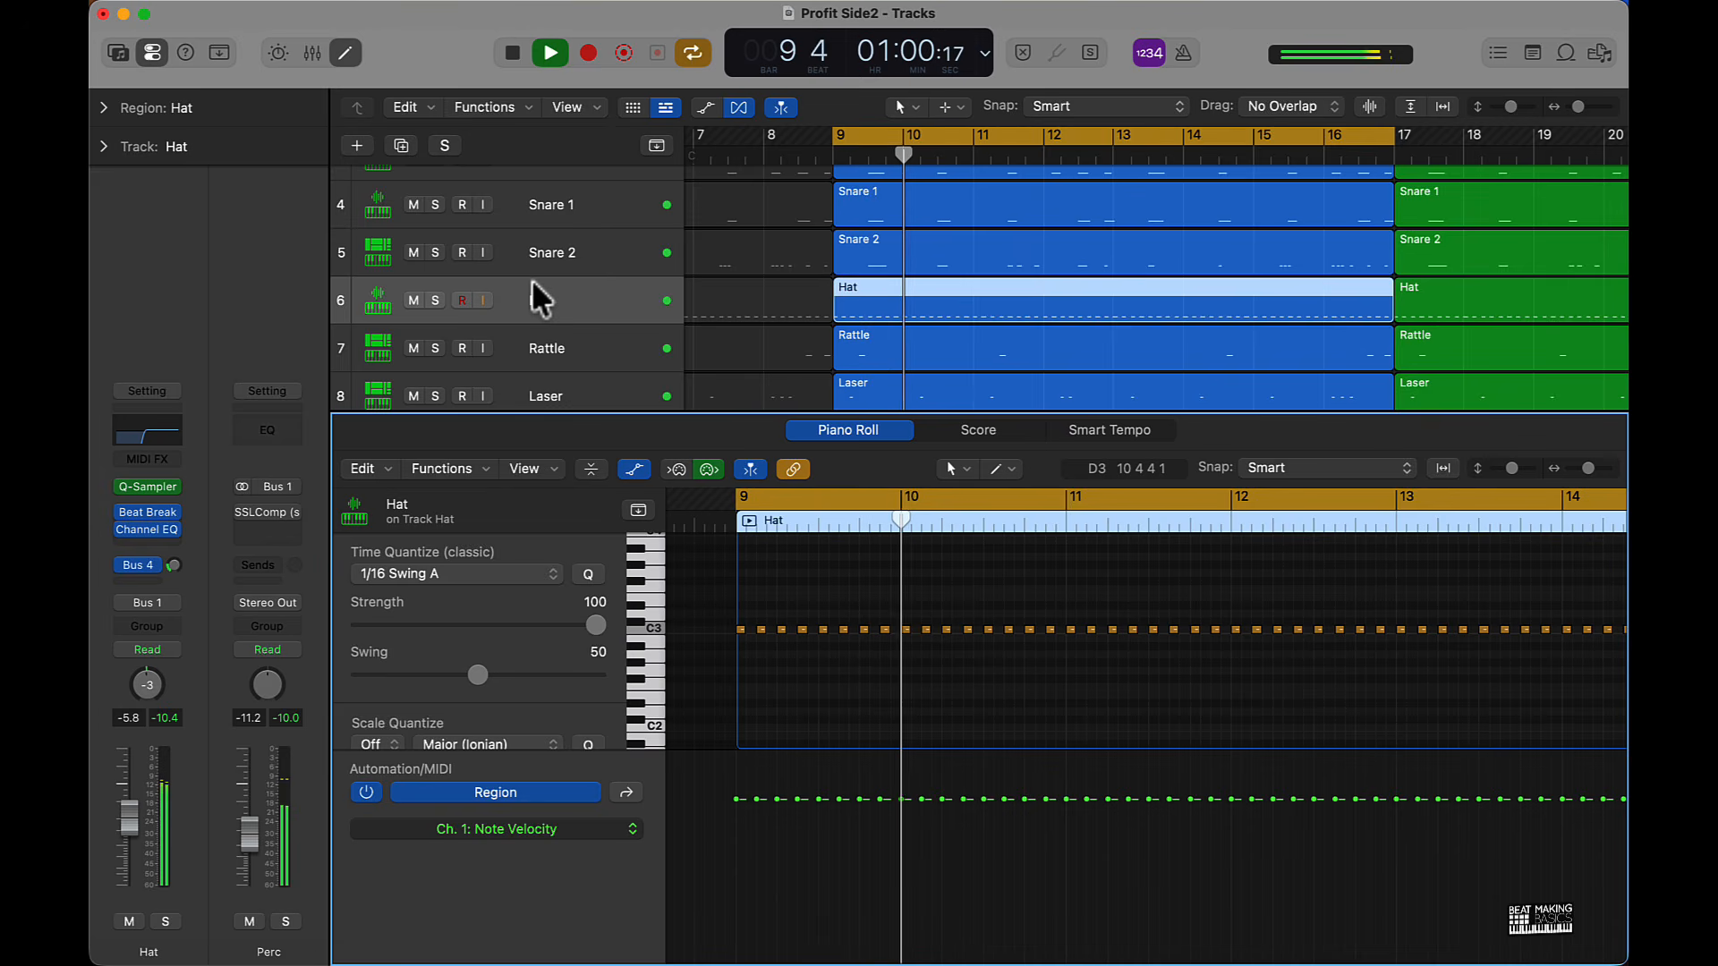
click(150, 517)
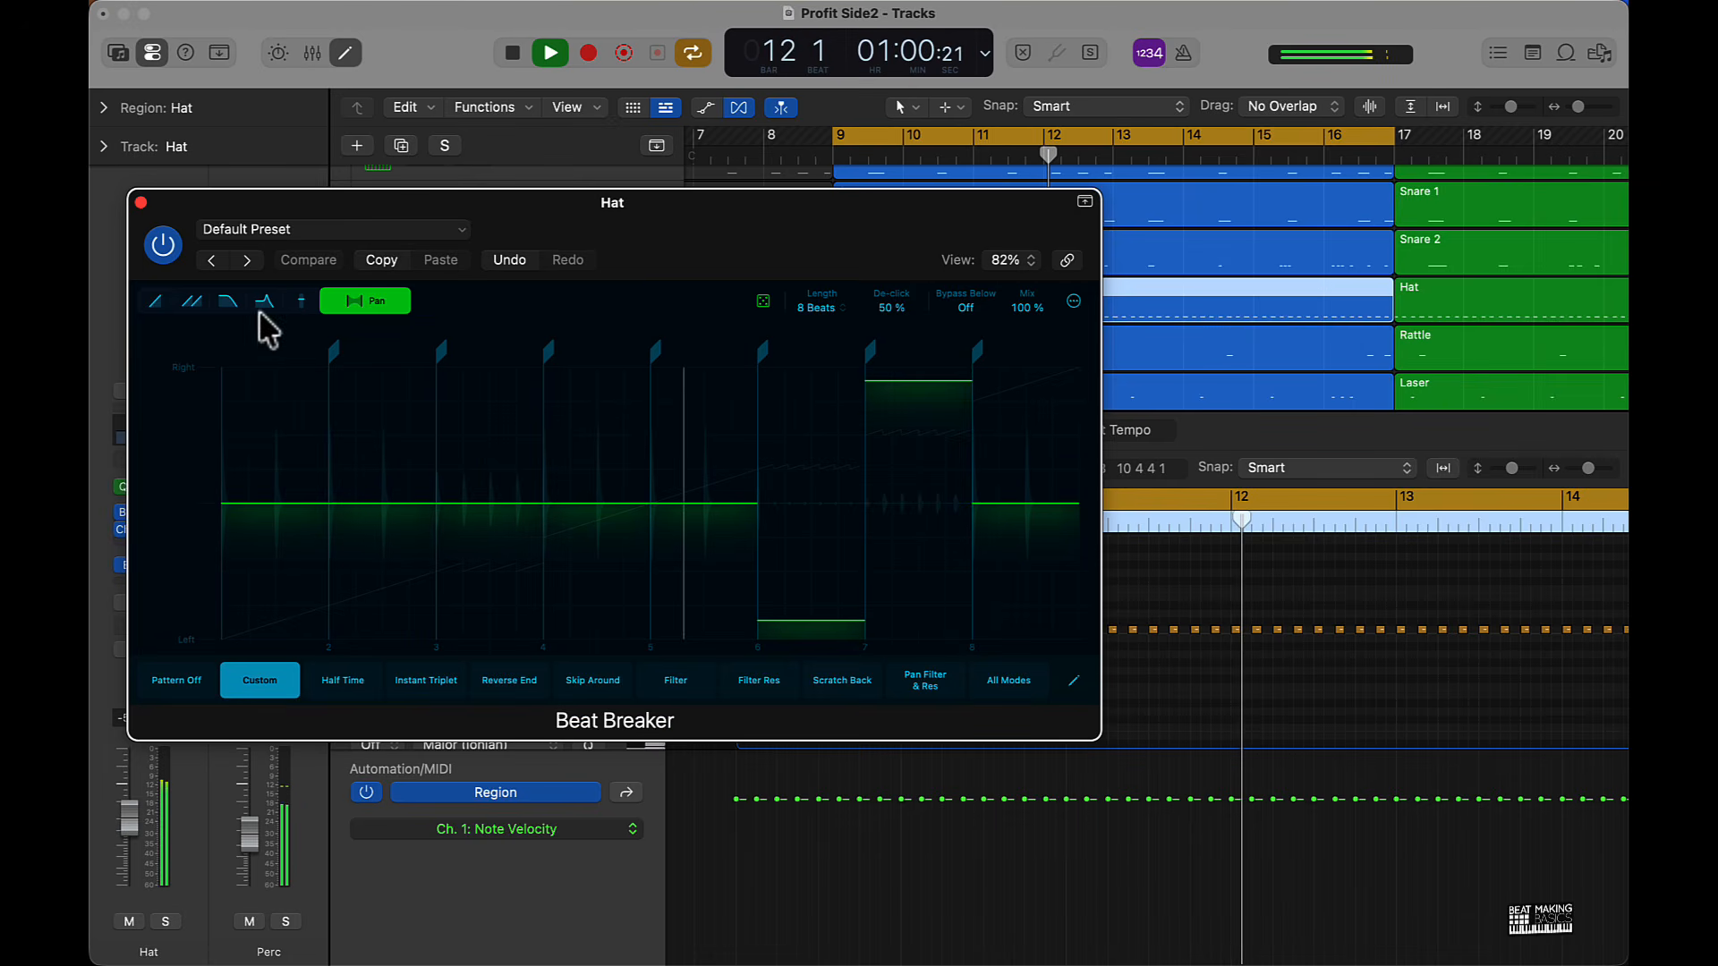
click(193, 303)
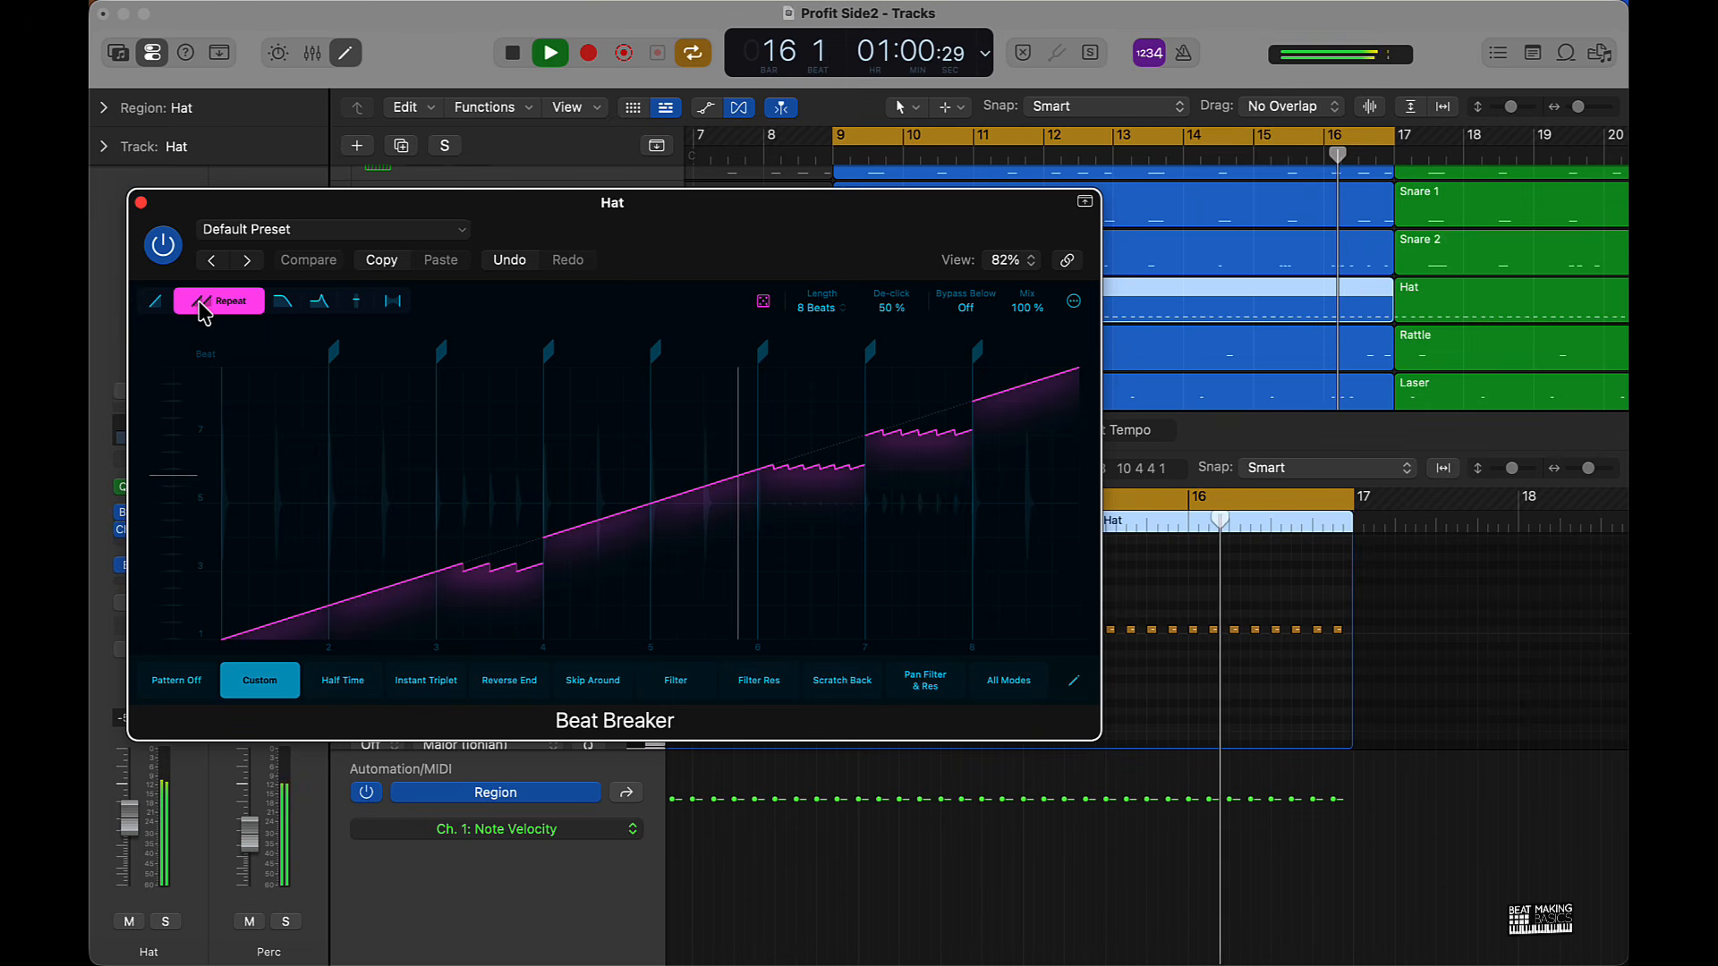
key(space)
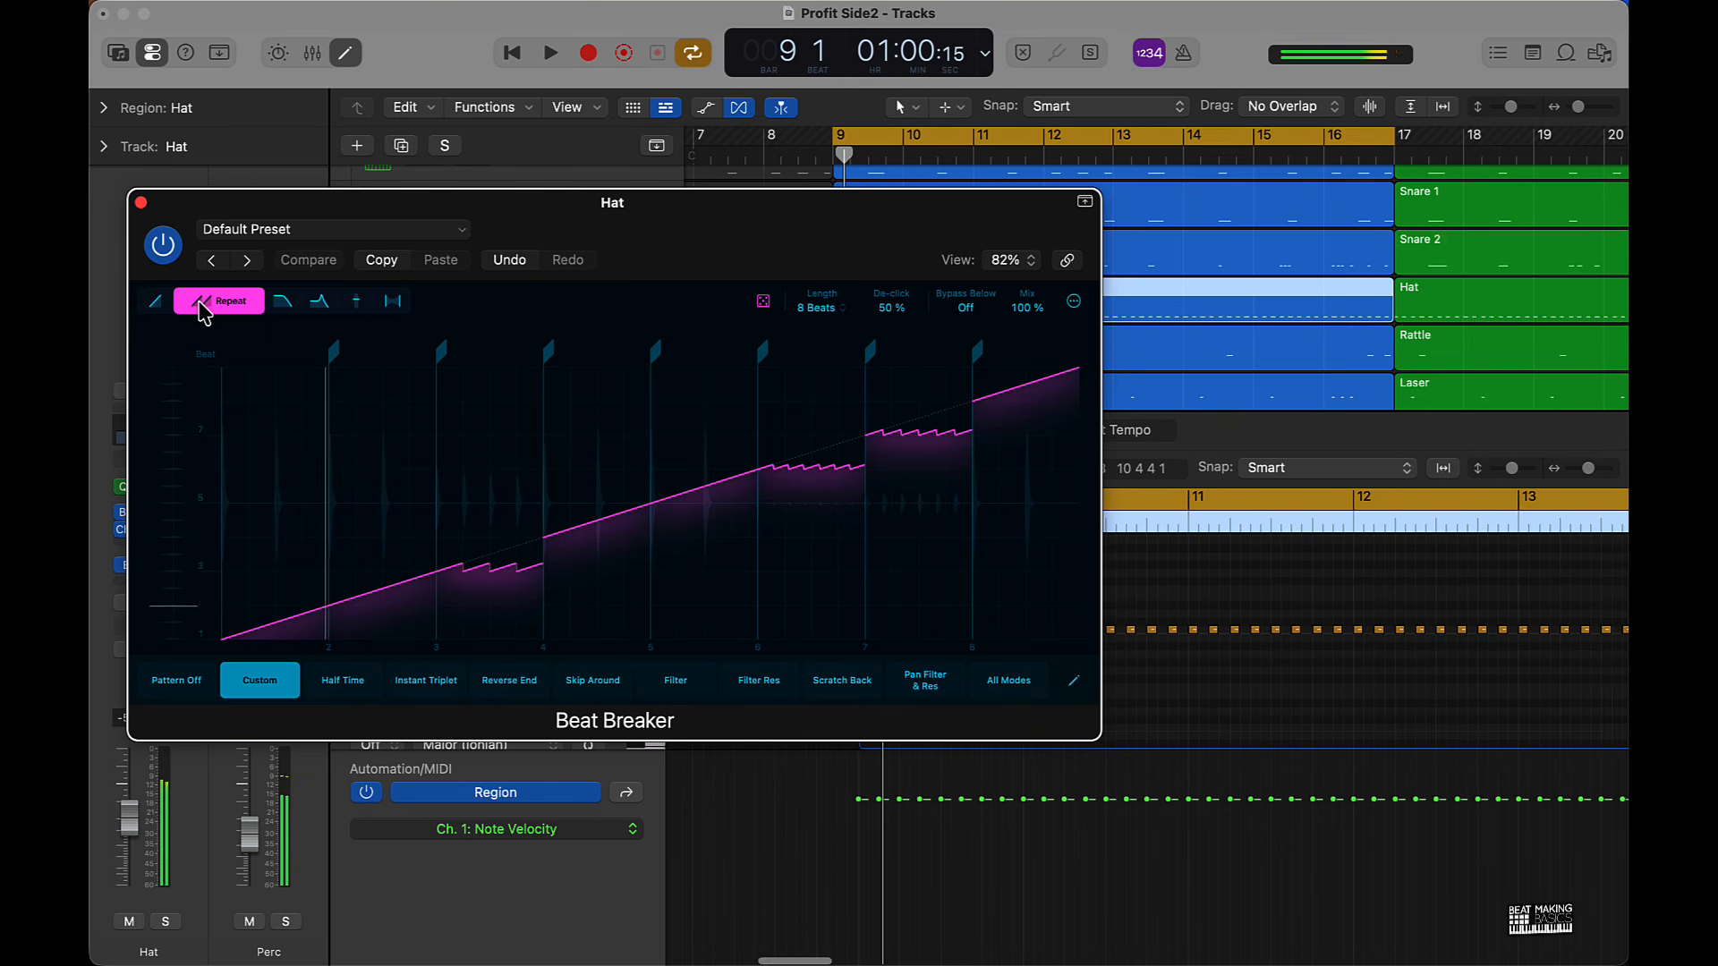
click(141, 202)
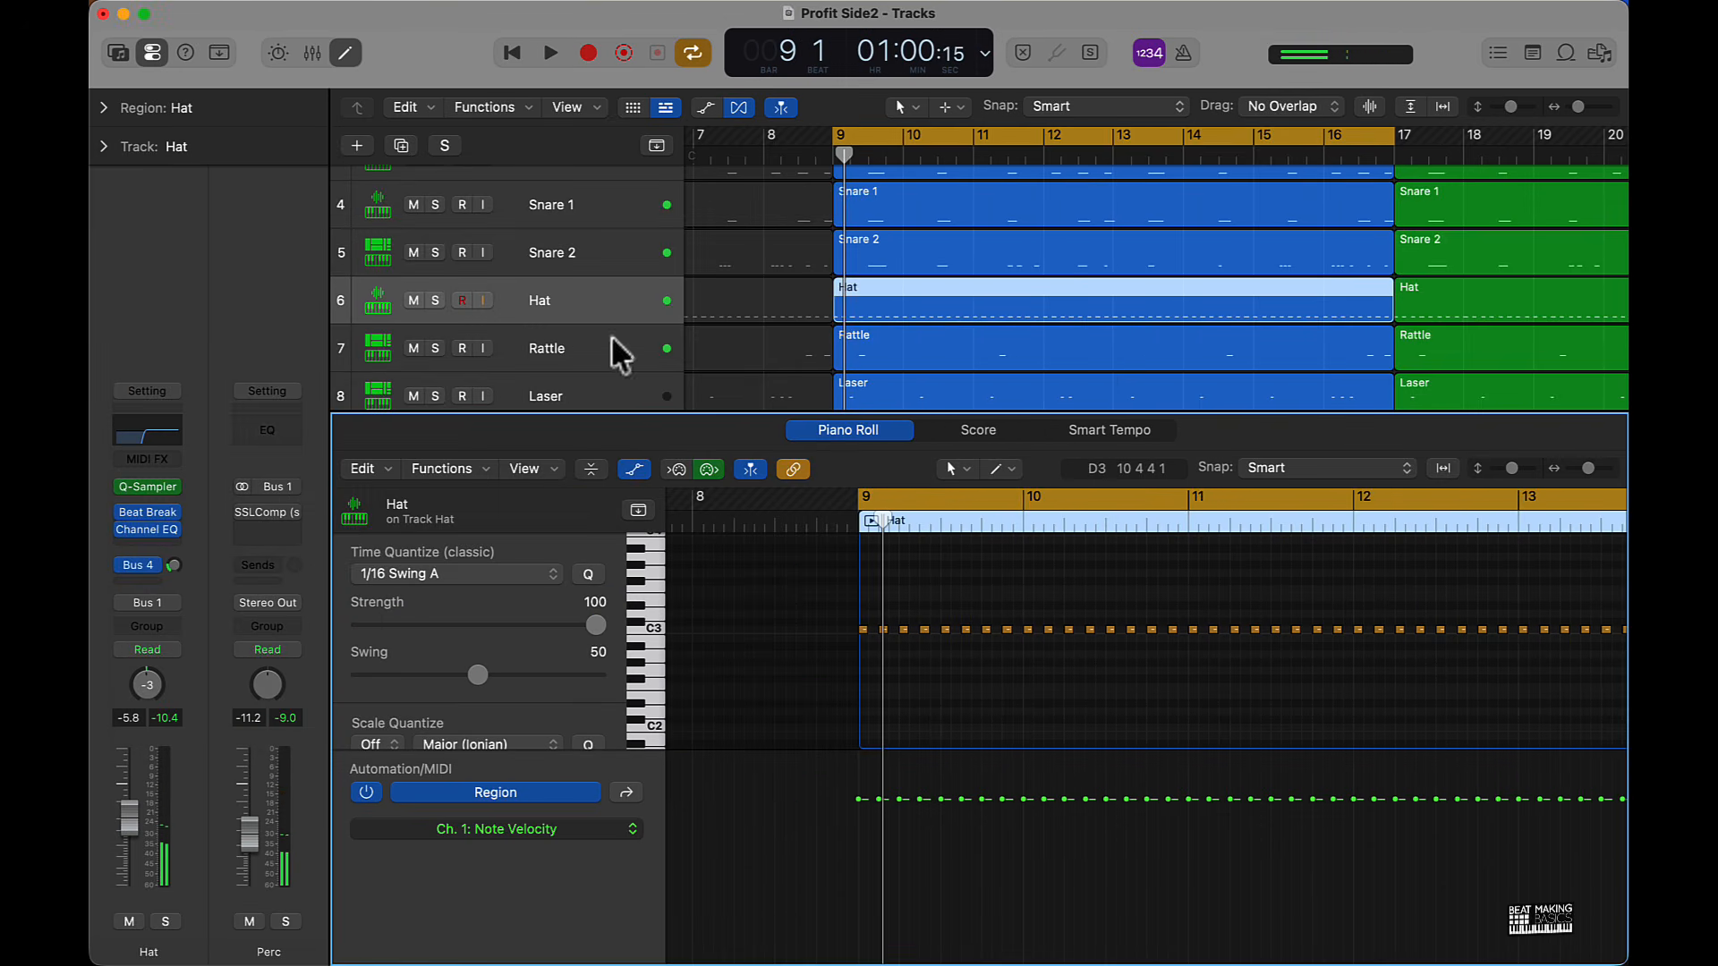
click(347, 54)
click(1024, 850)
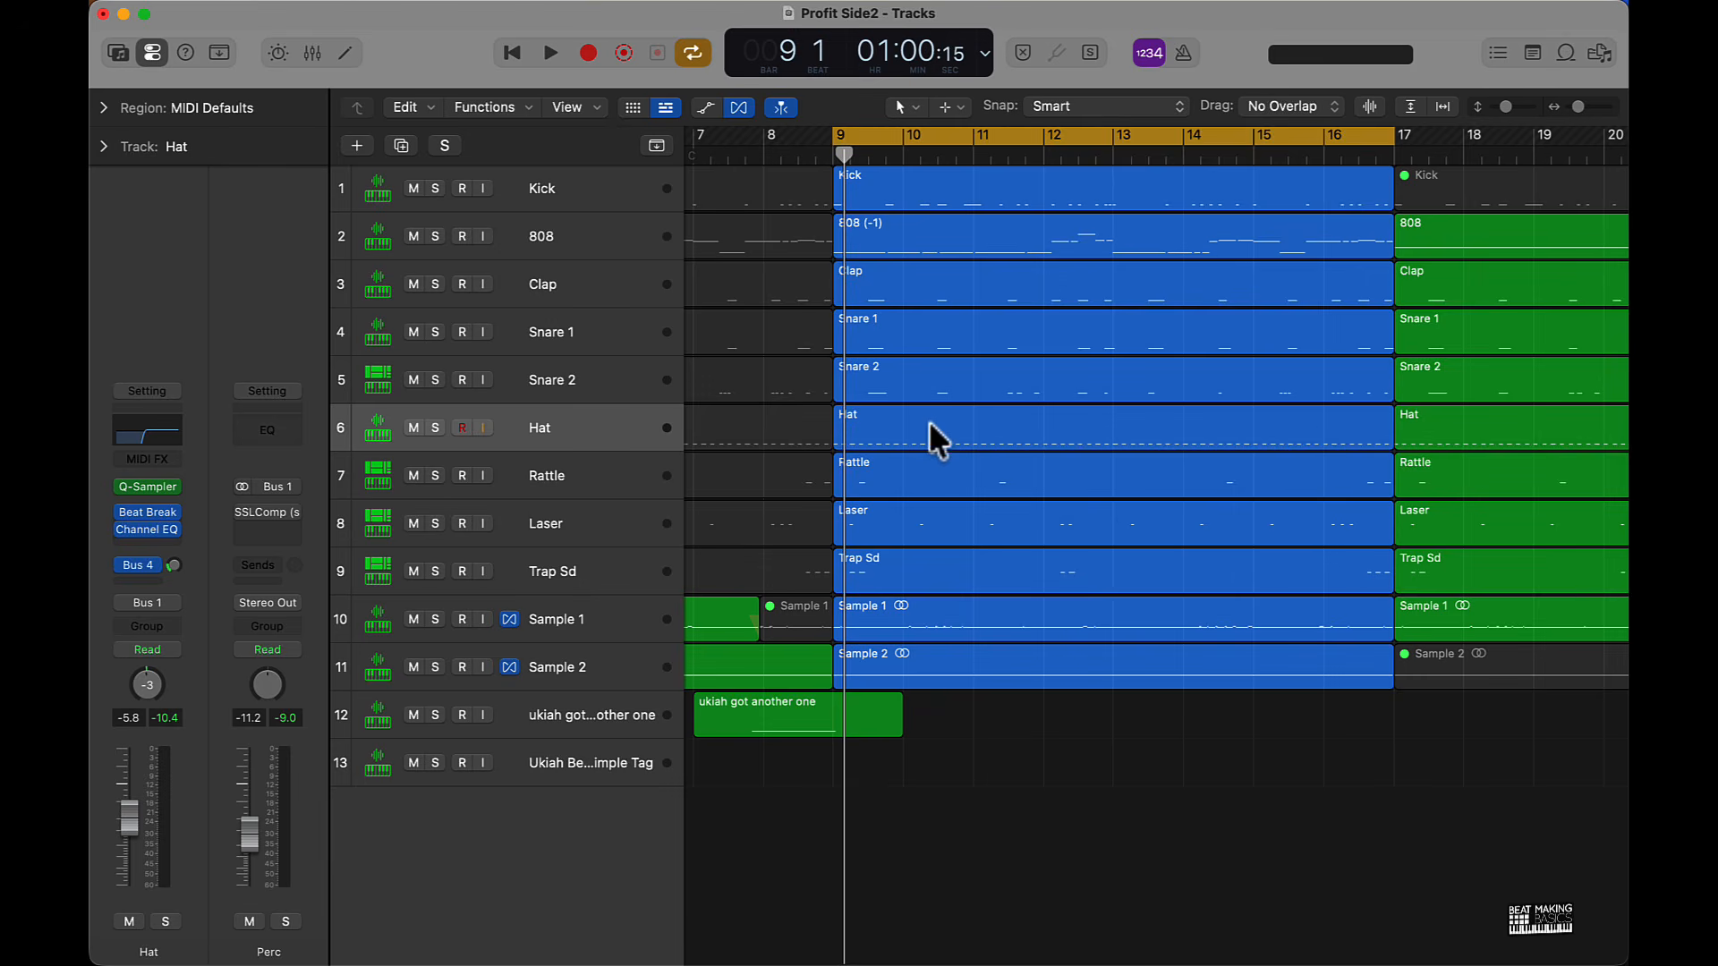
- Compare the bar 9 section with the 808 track's Distortion II, Channel EQ and Smack Attack bypassed and re-enabled
click(578, 241)
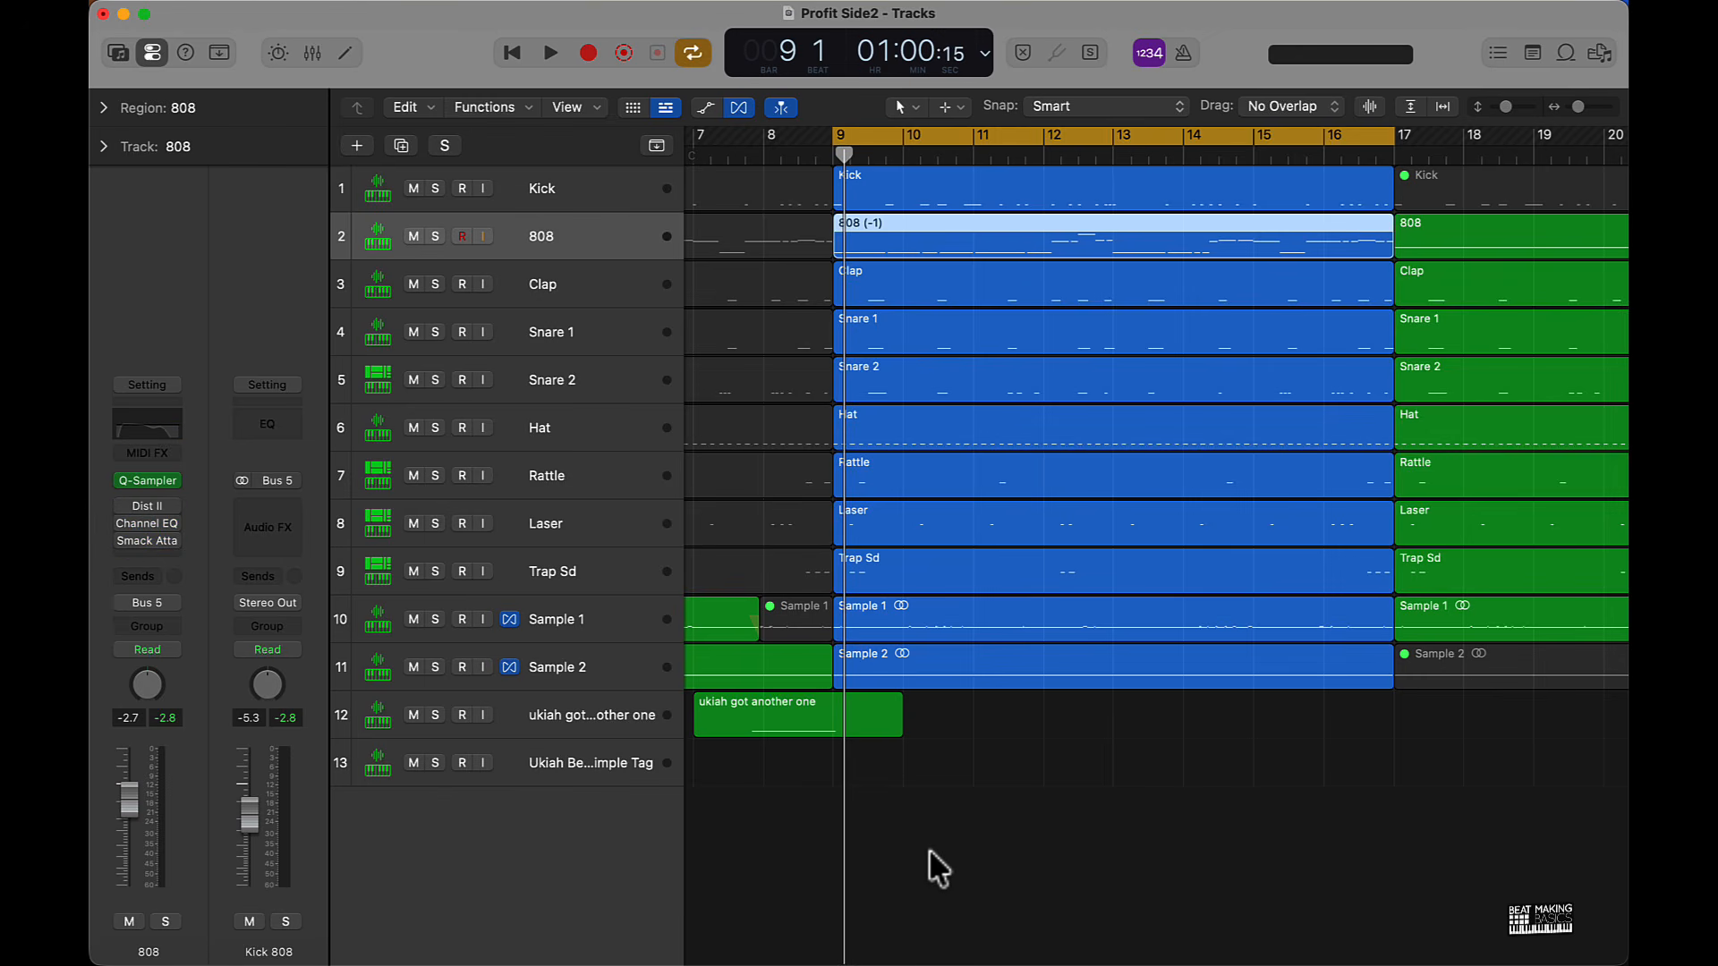
key(space)
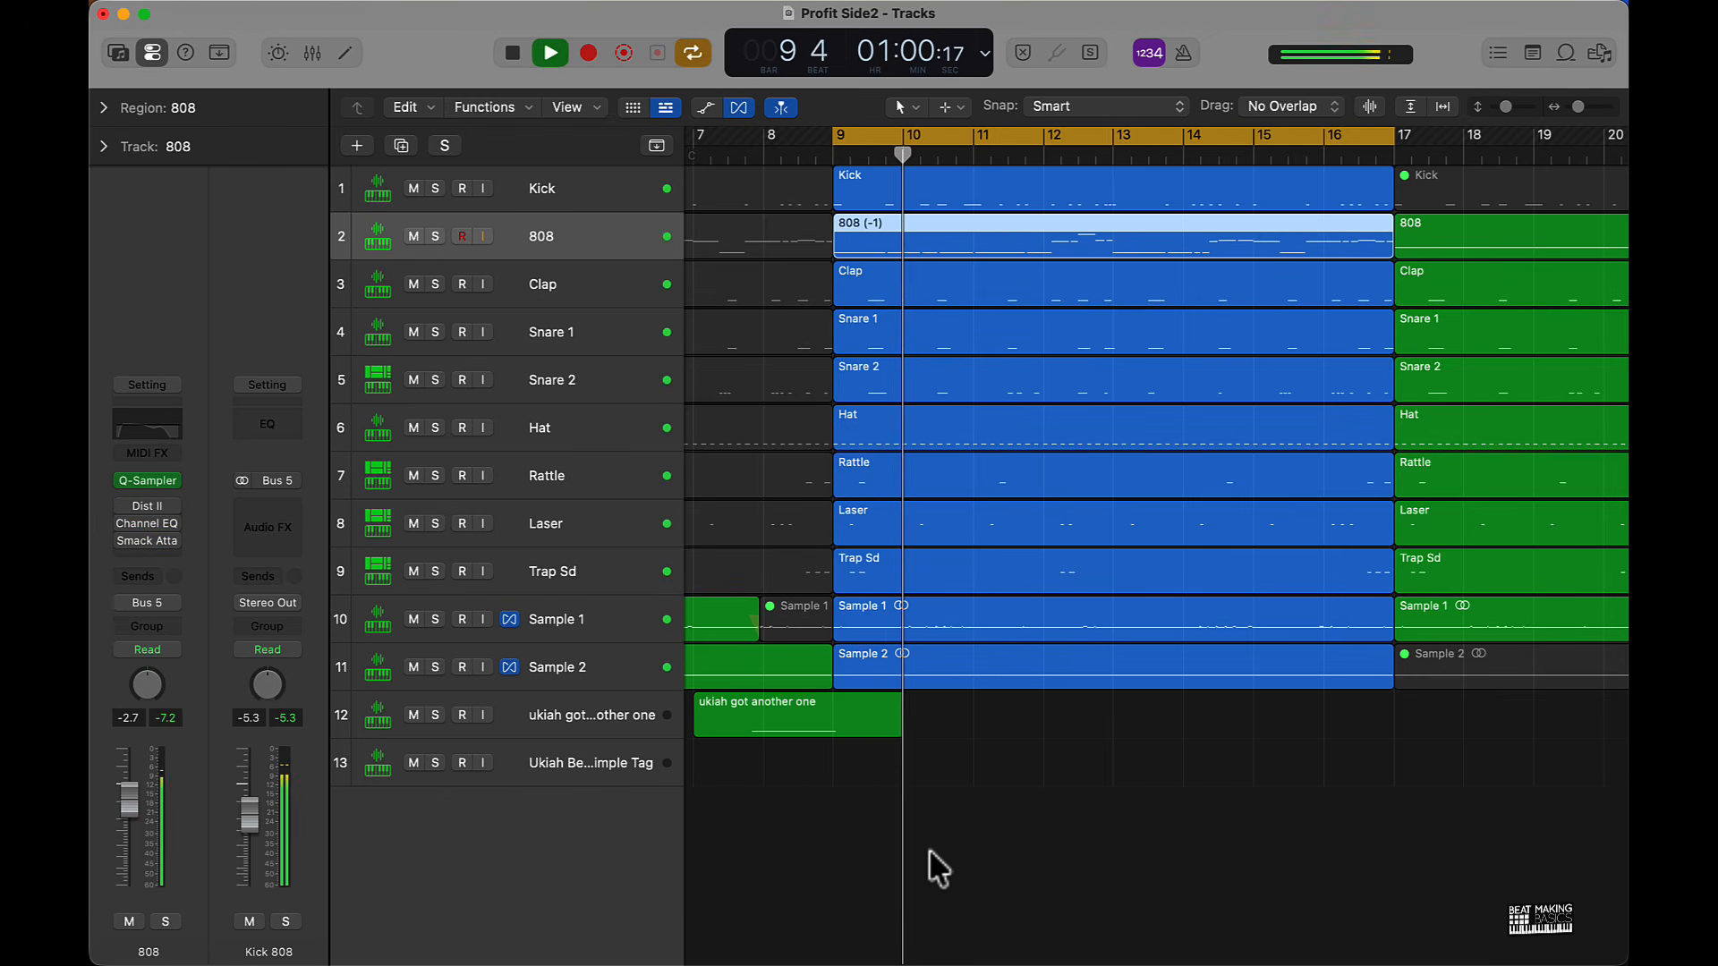
key(space)
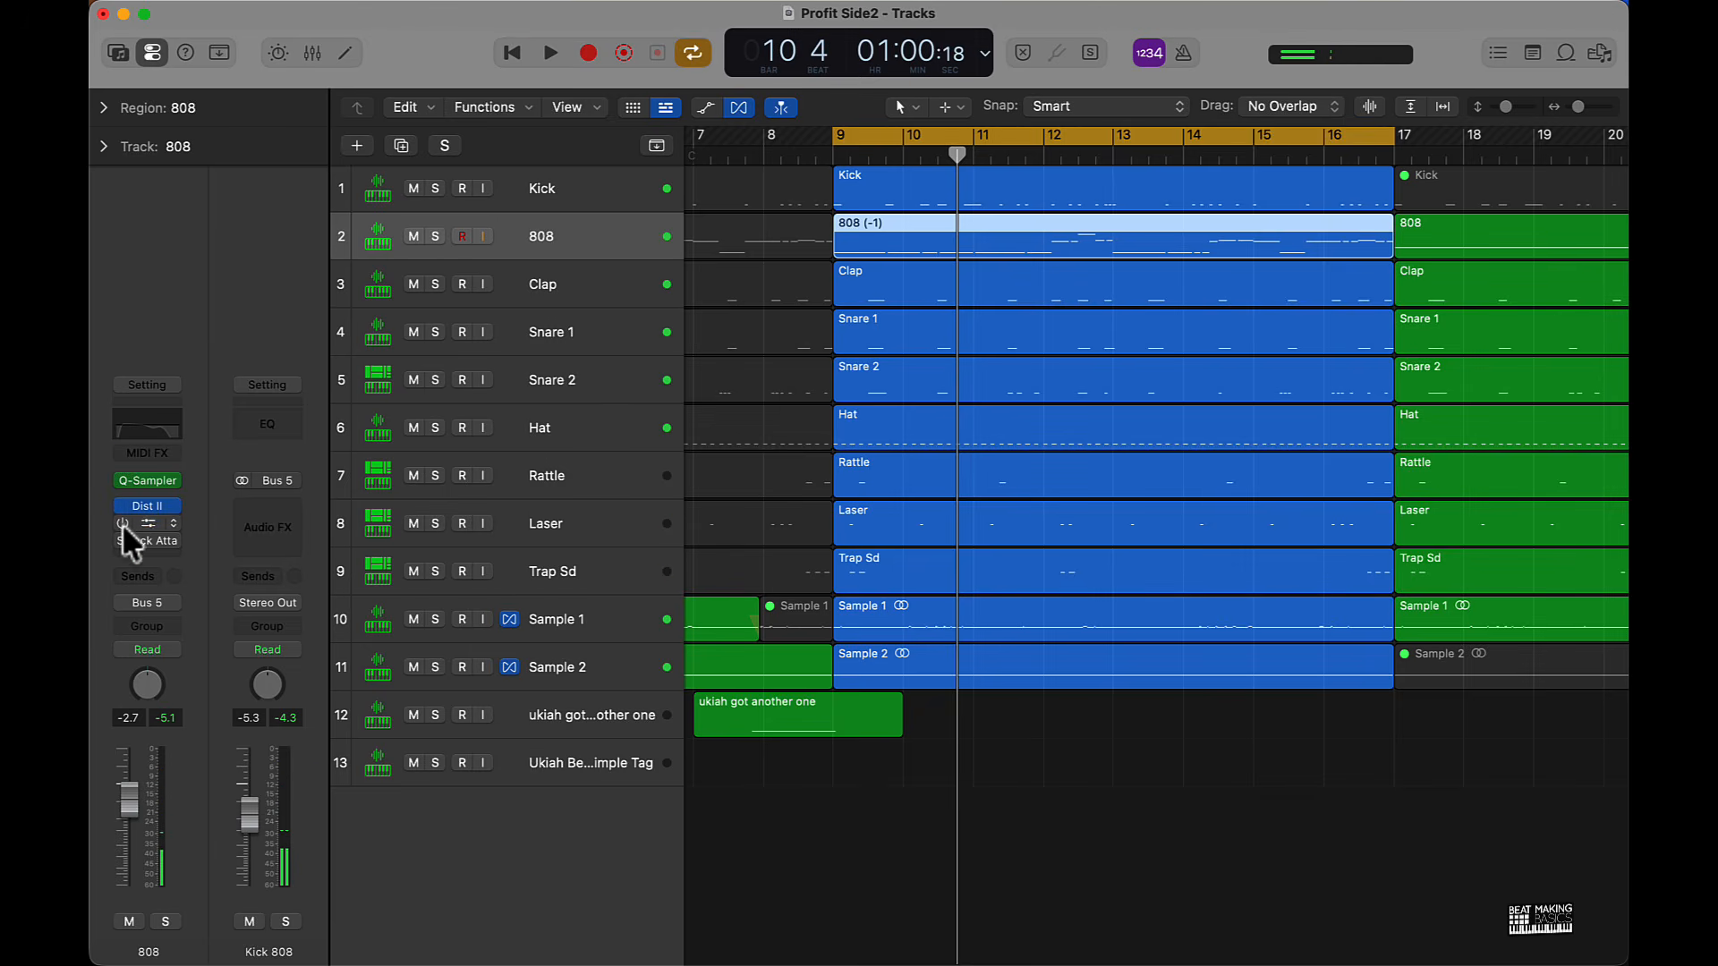
key(space)
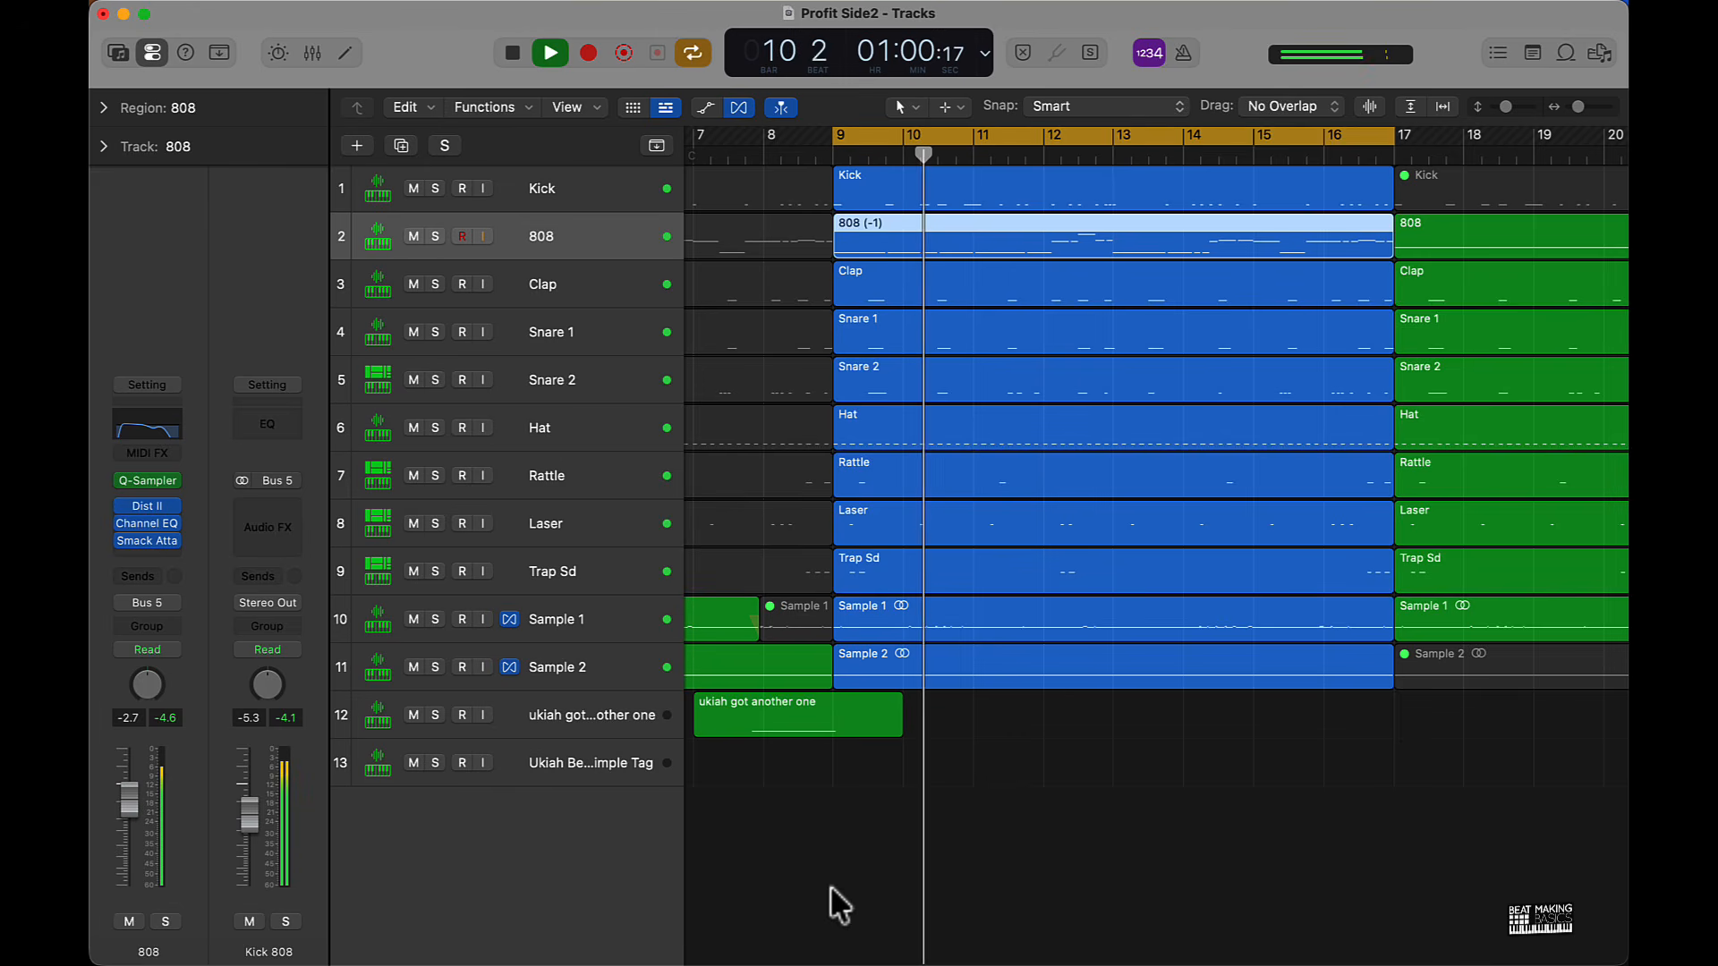
key(space)
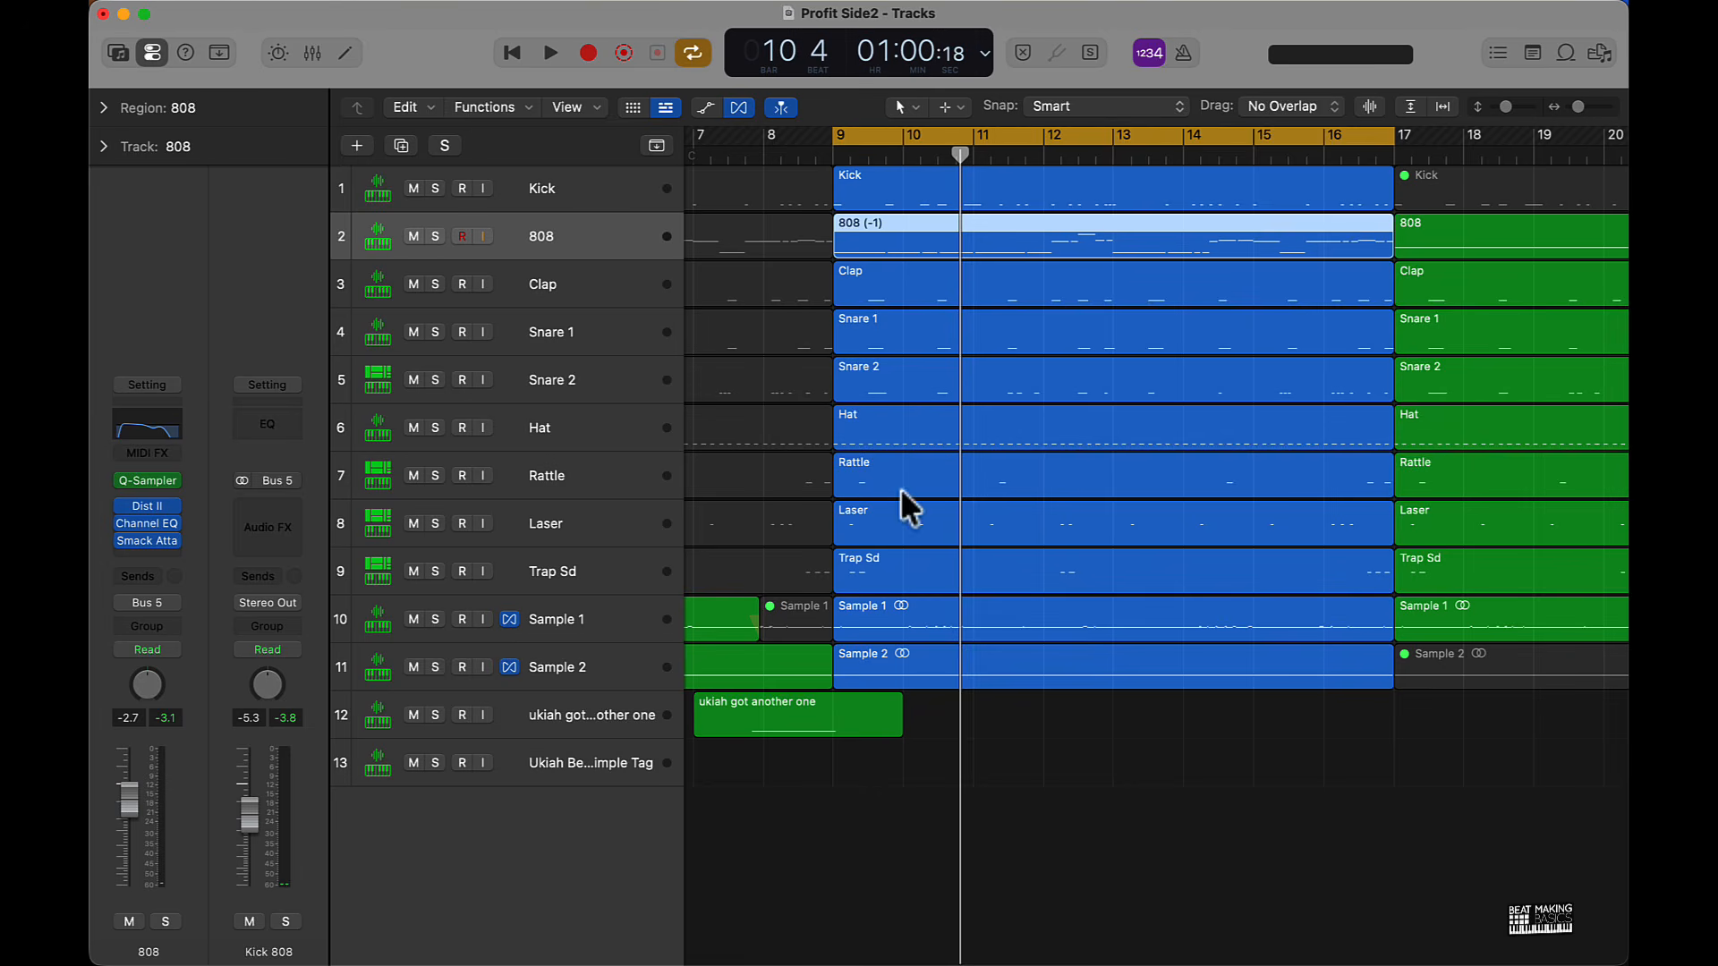
- Check the effects on the Rattle, Laser and Trap Sd tracks, and listen briefly to Trap Sd soloed before clearing its solo
click(606, 488)
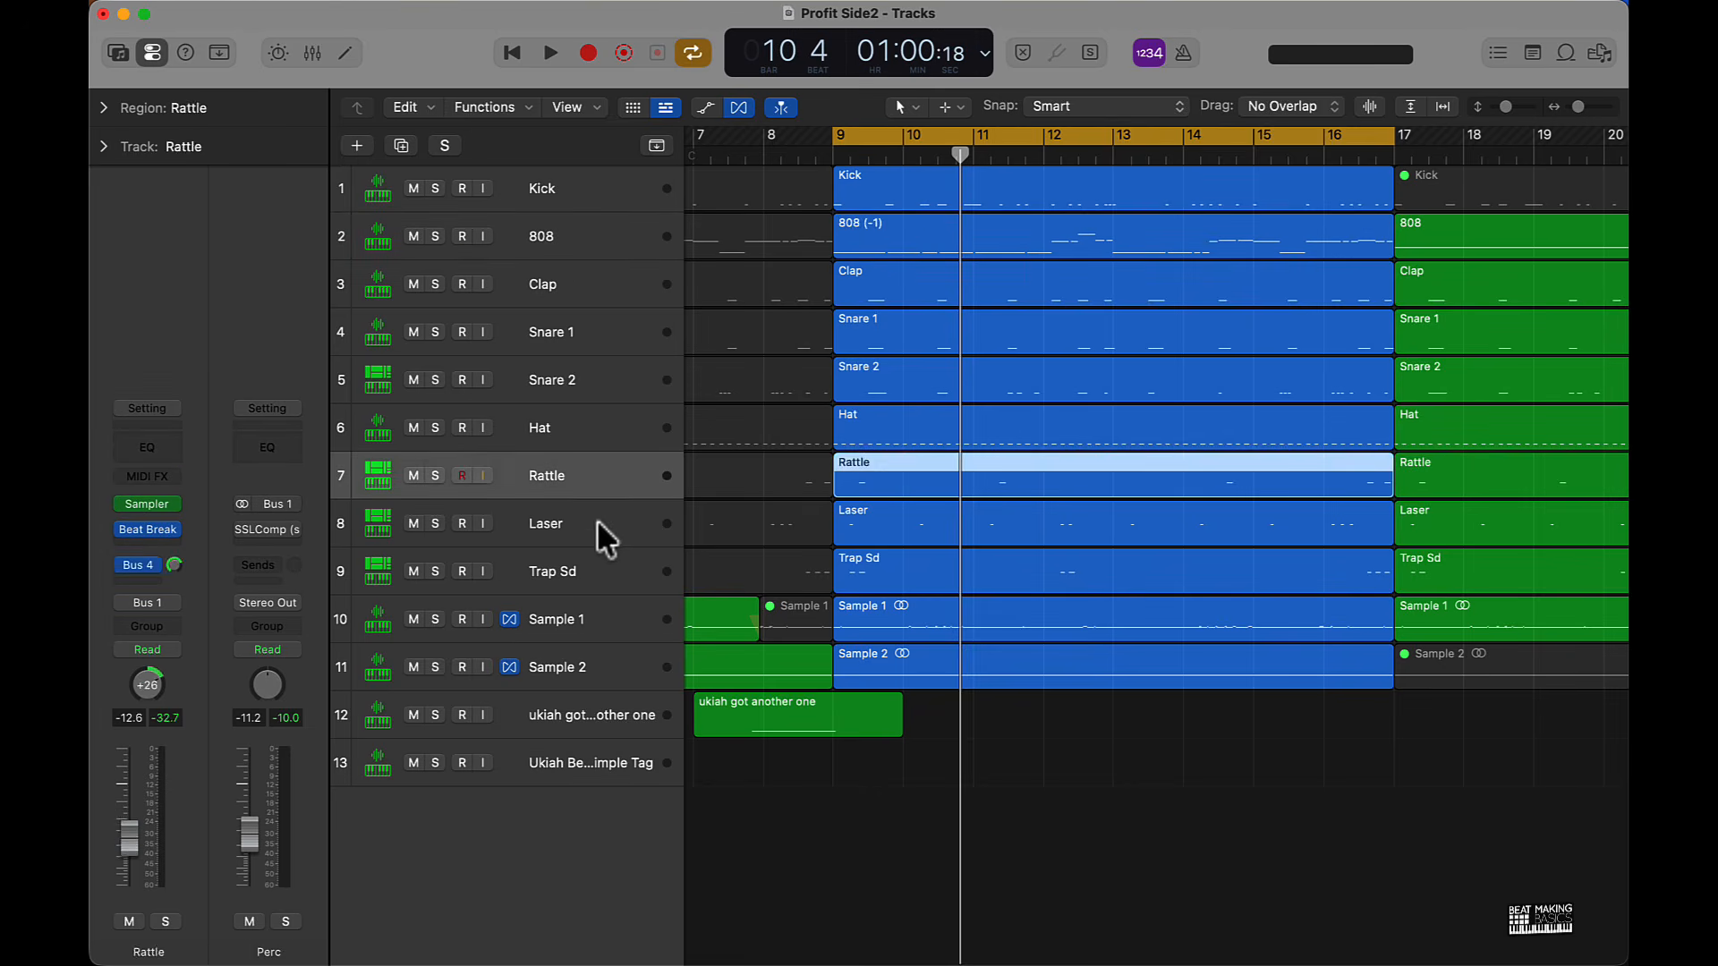
click(598, 519)
click(607, 579)
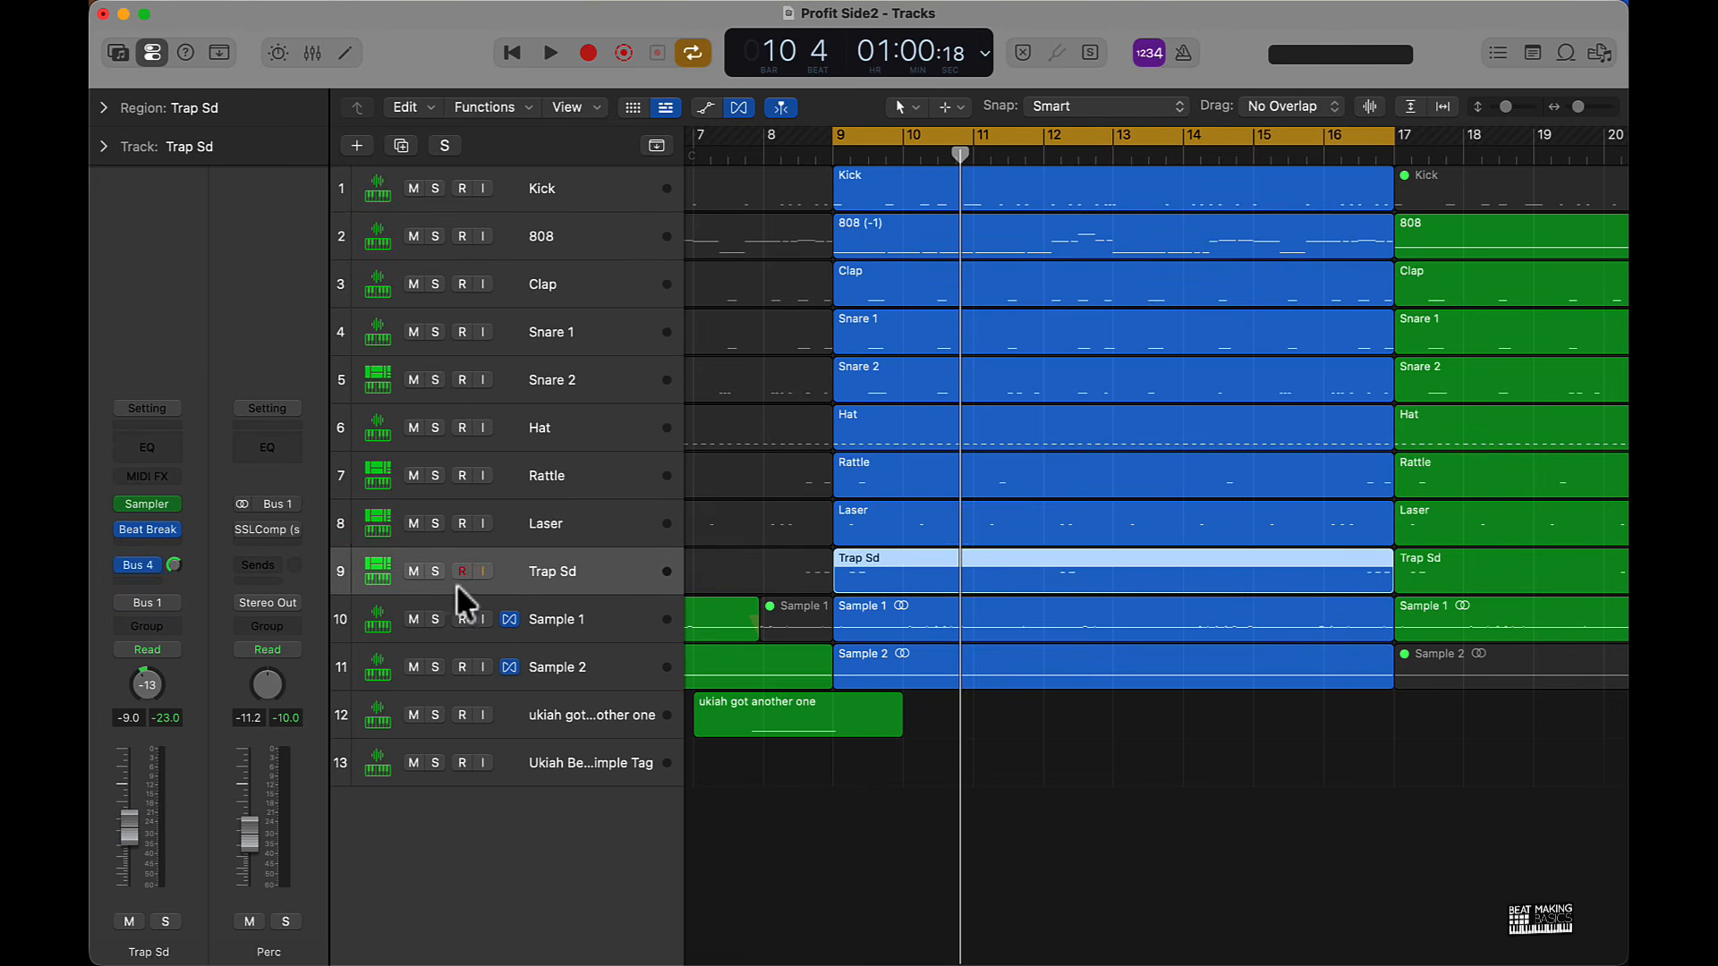
click(436, 571)
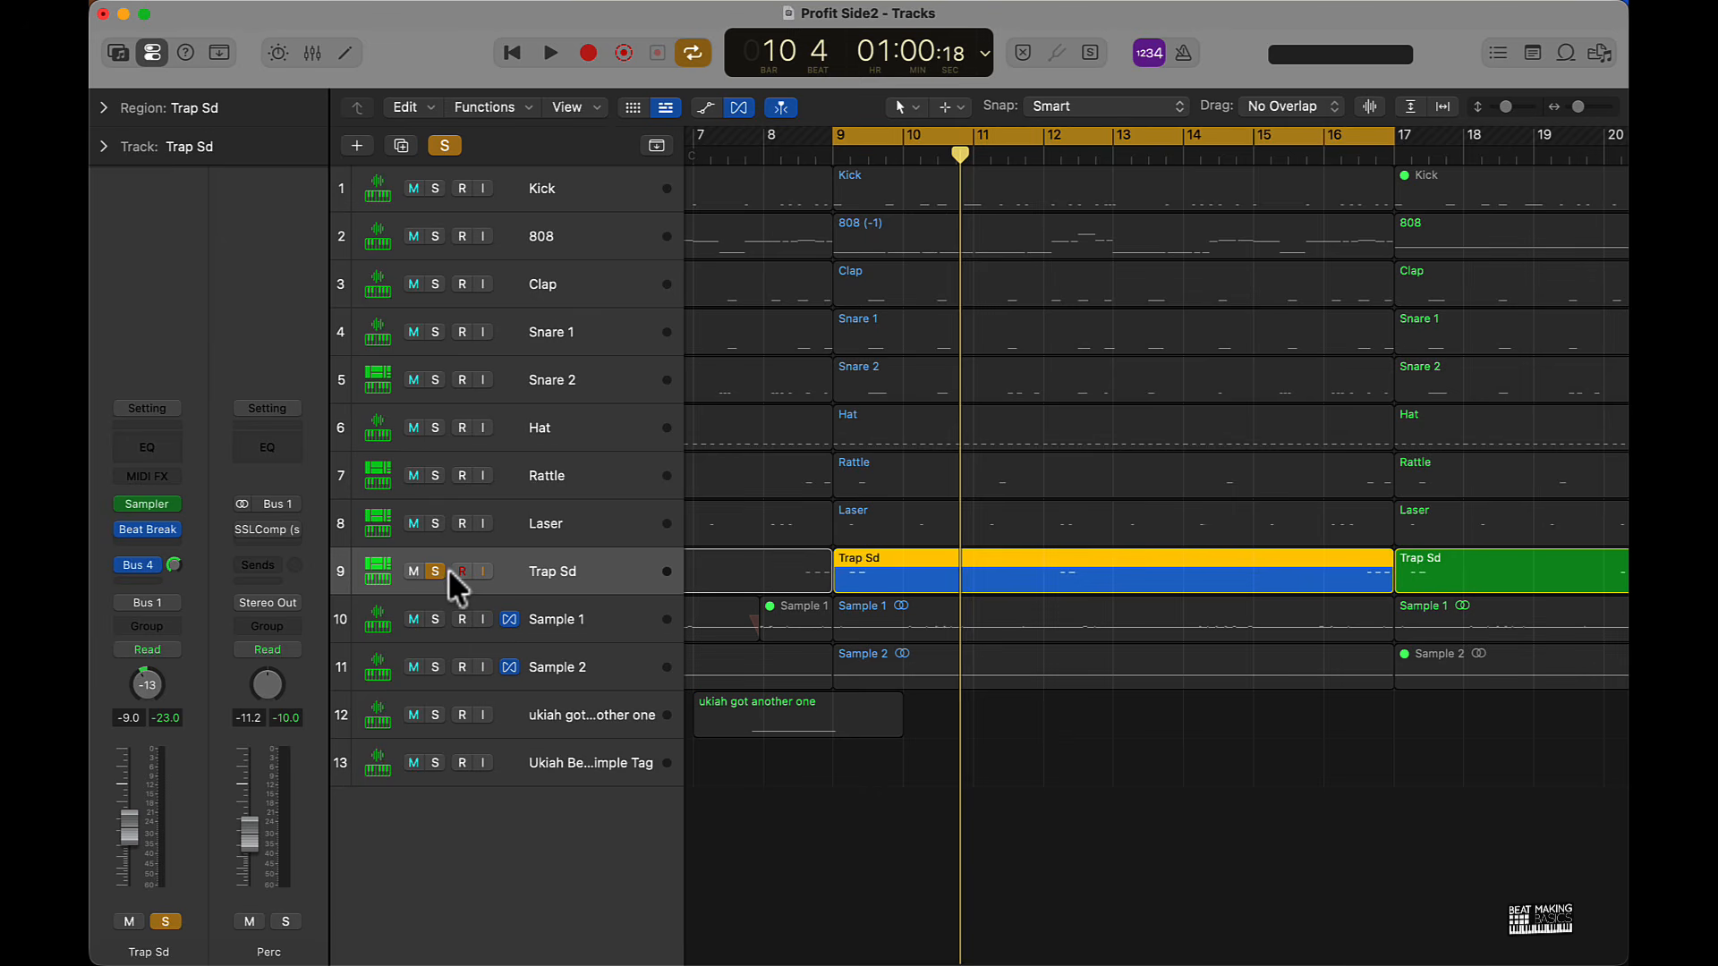
key(space)
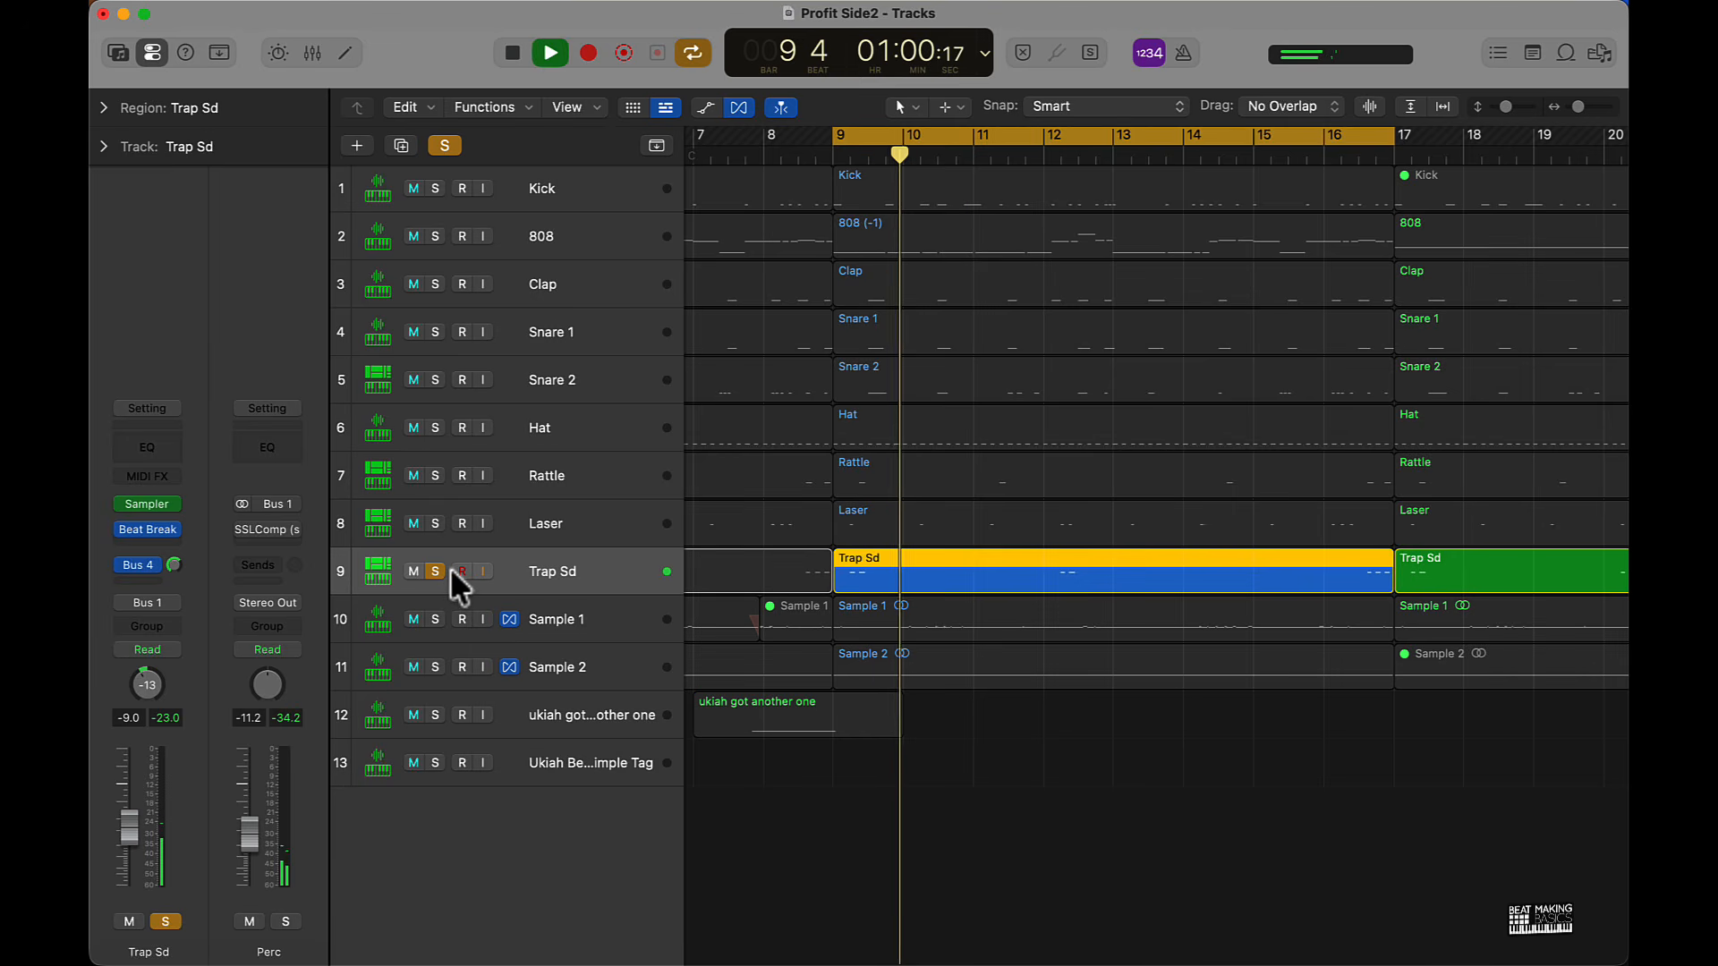
key(space)
click(436, 571)
click(1106, 701)
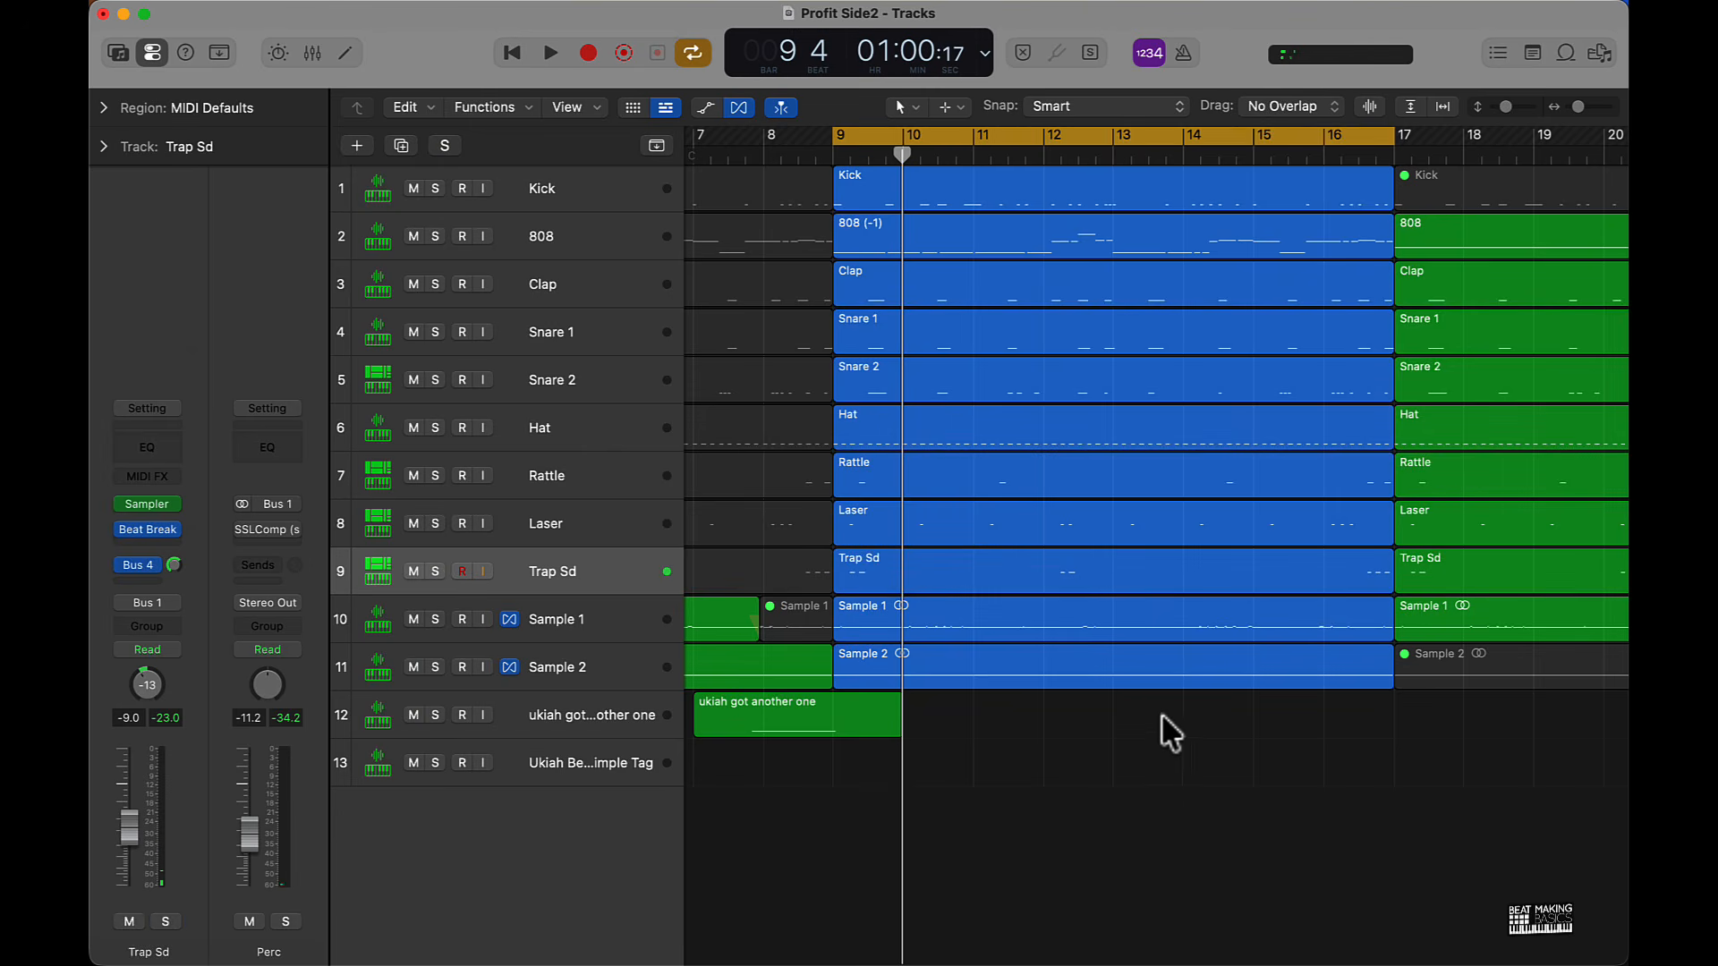
- Turn off the bar 9 cycle range and place the playhead at bar 17
click(1067, 137)
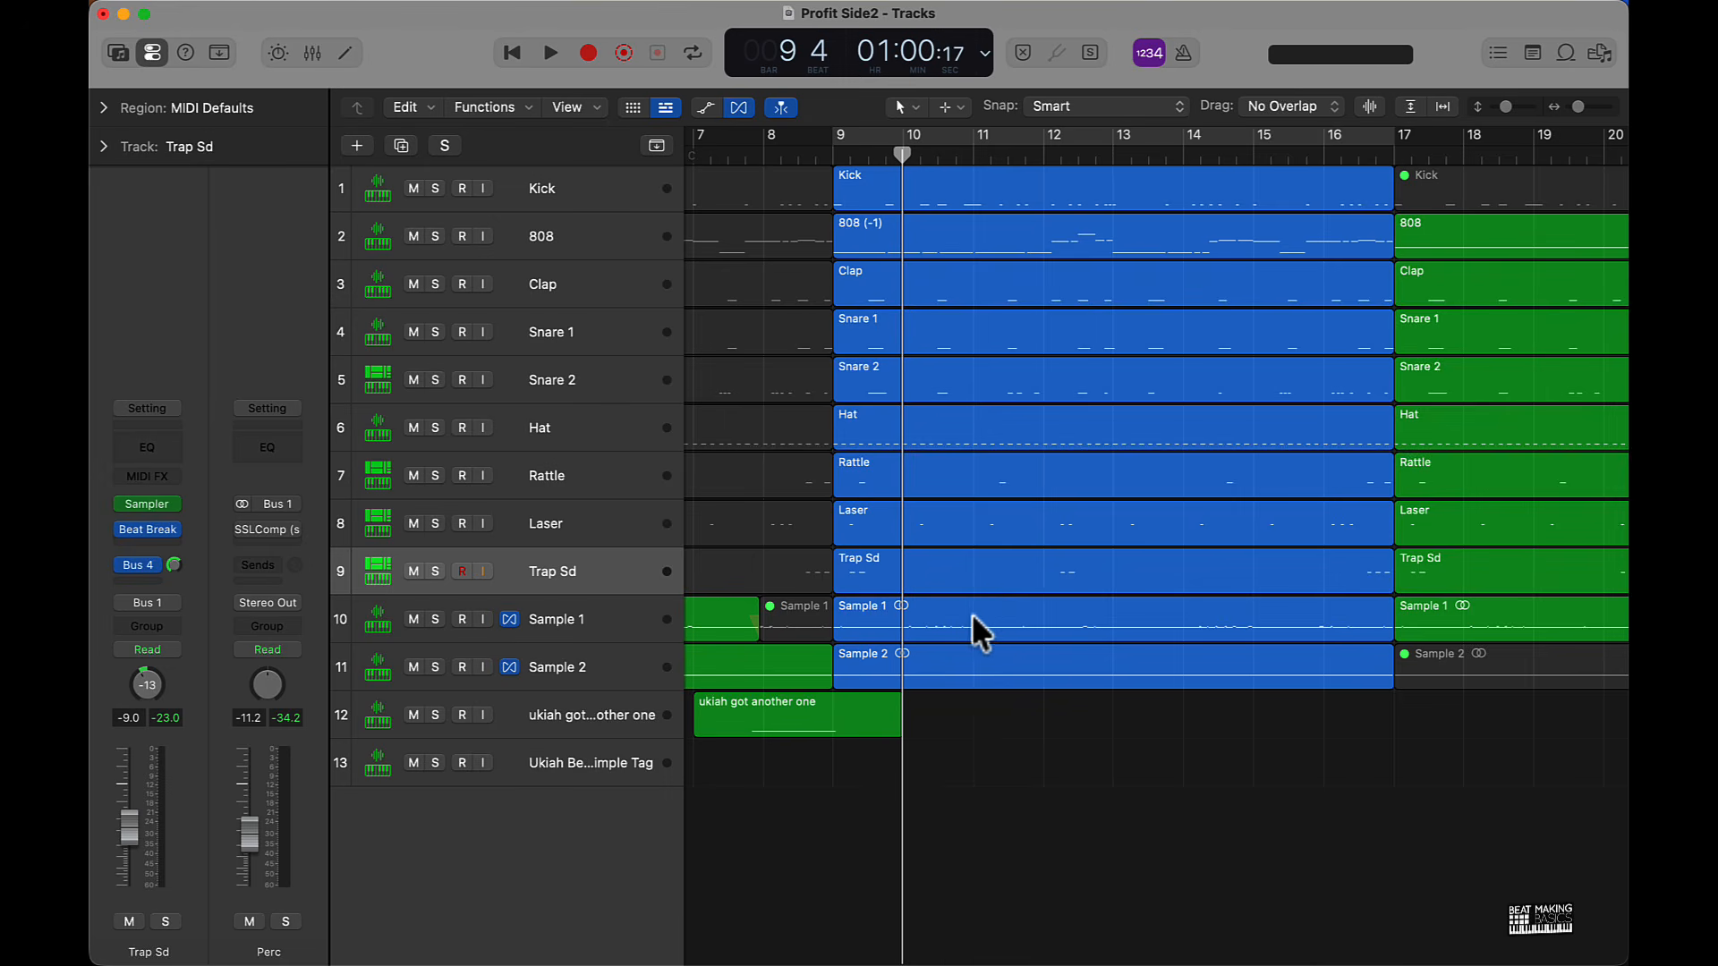
scroll(975, 611, down, 5)
key(super+Left)
key(super+Up)
key(super+Up)
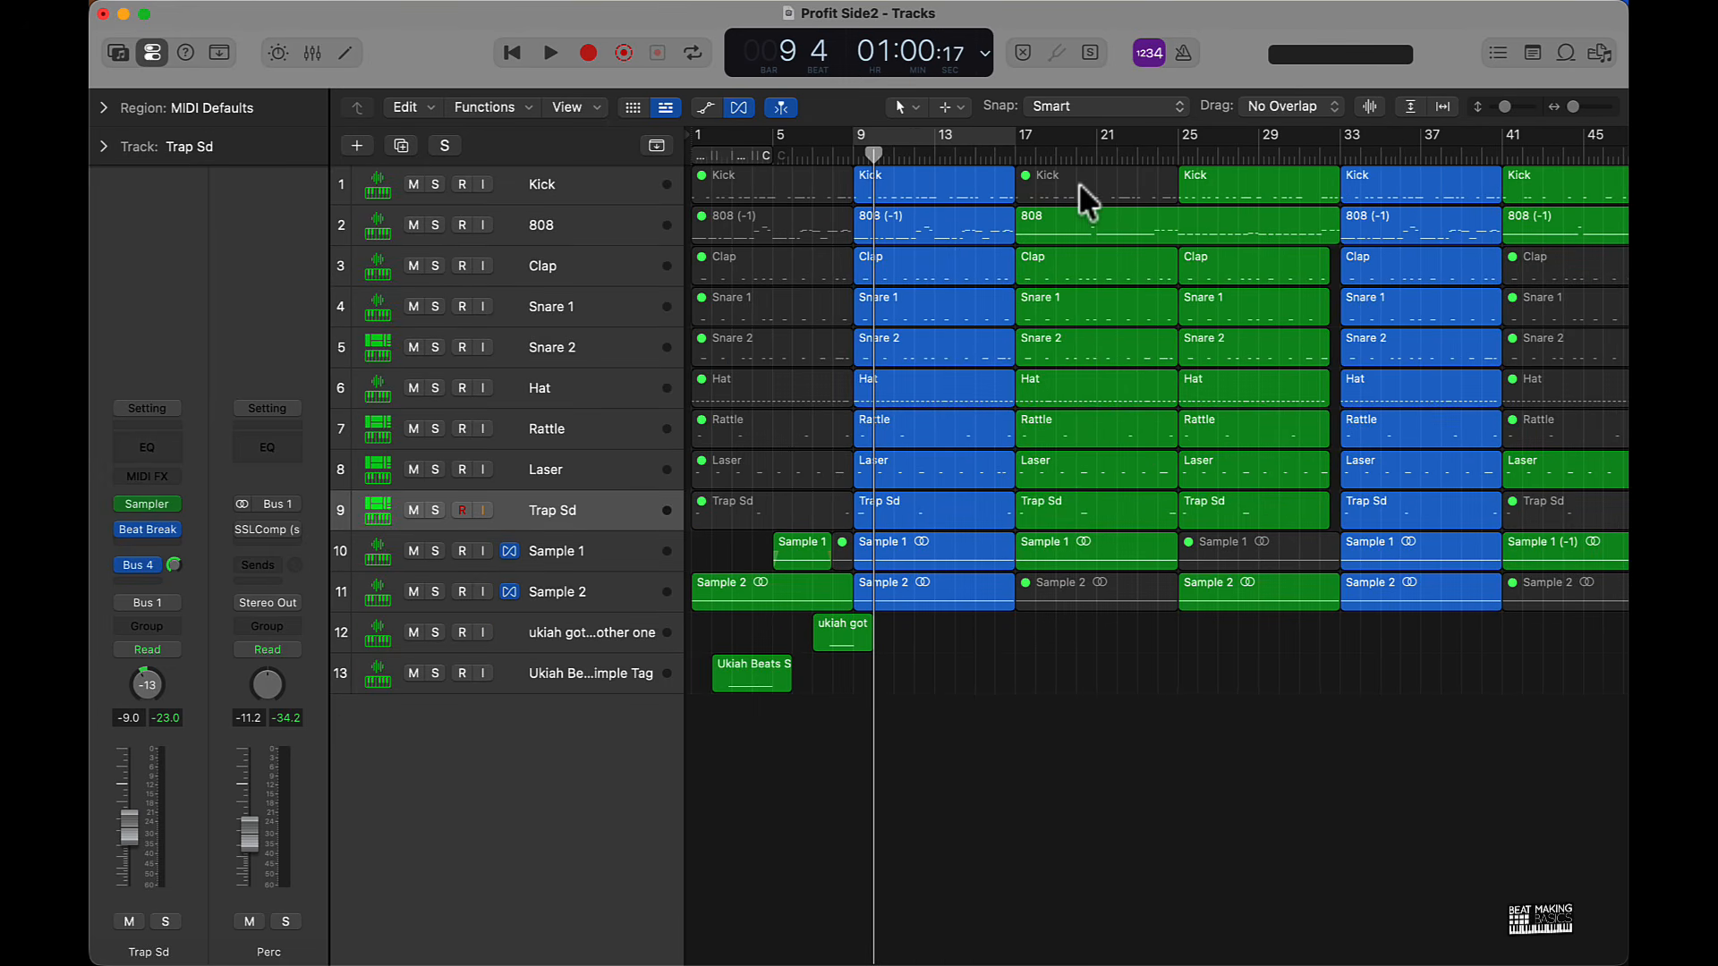
click(1021, 146)
mouse_move(1017, 151)
mouse_down()
mouse_move(1343, 153)
mouse_move(1032, 153)
mouse_move(1020, 168)
mouse_up()
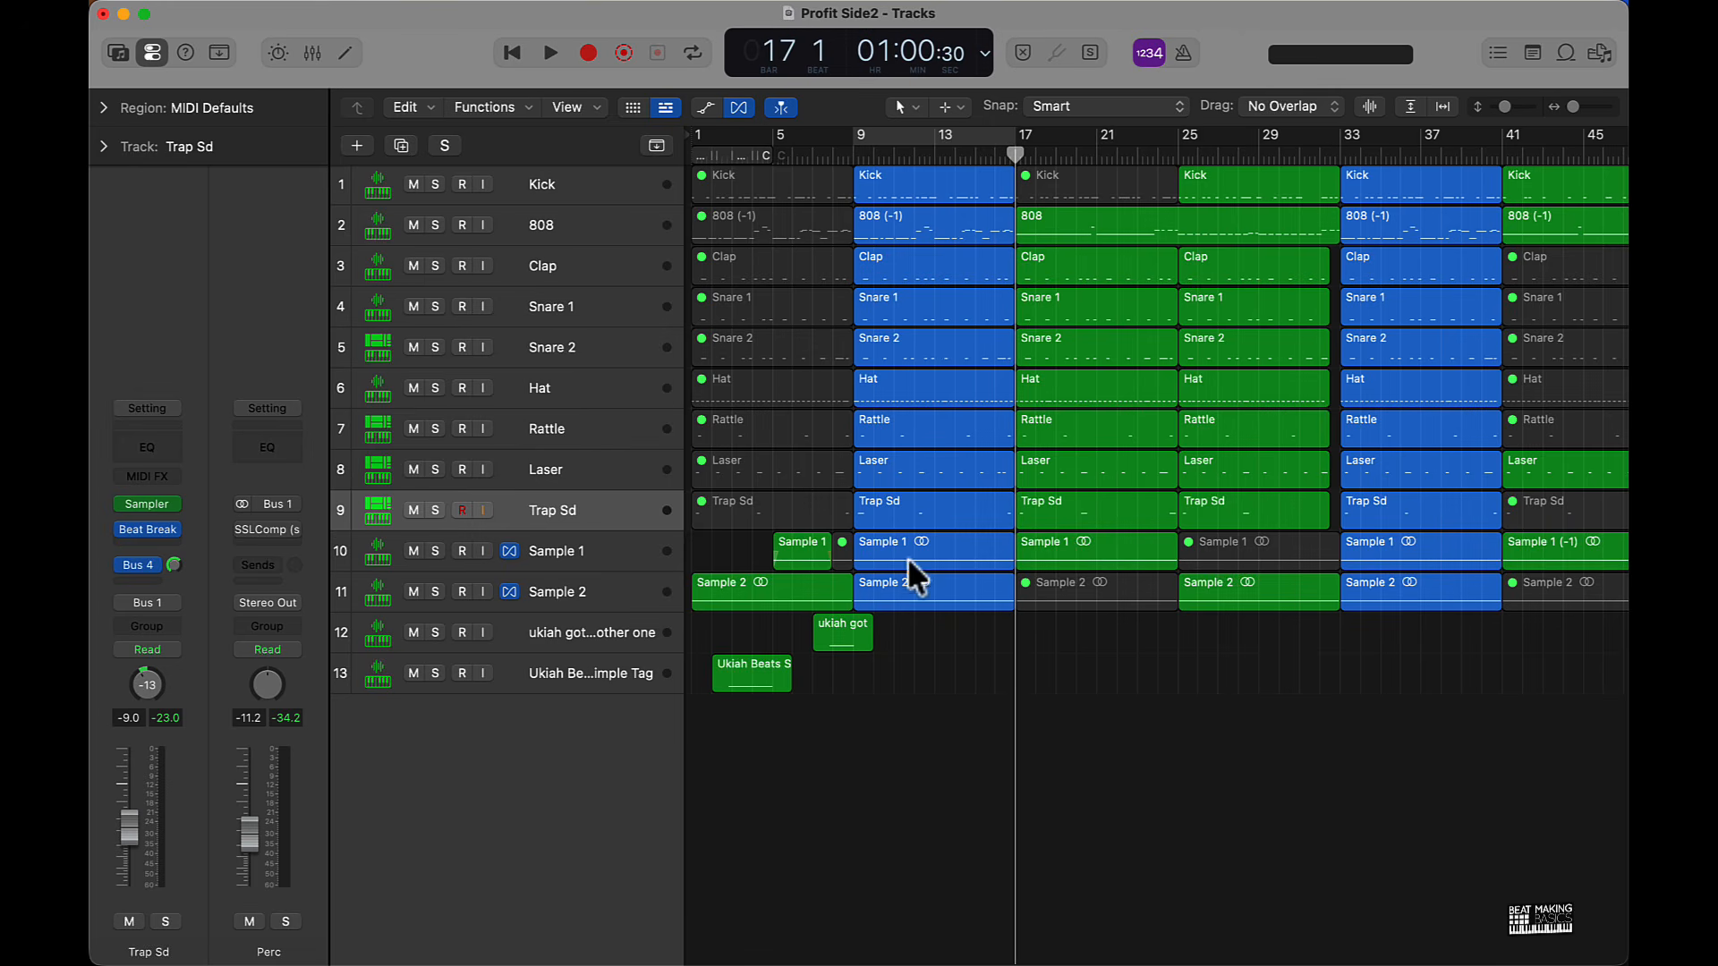
- Select the Sample 1 track, clear its region selection and open its Remix FX plug-in
drag(902, 662, 922, 535)
click(1235, 674)
click(574, 553)
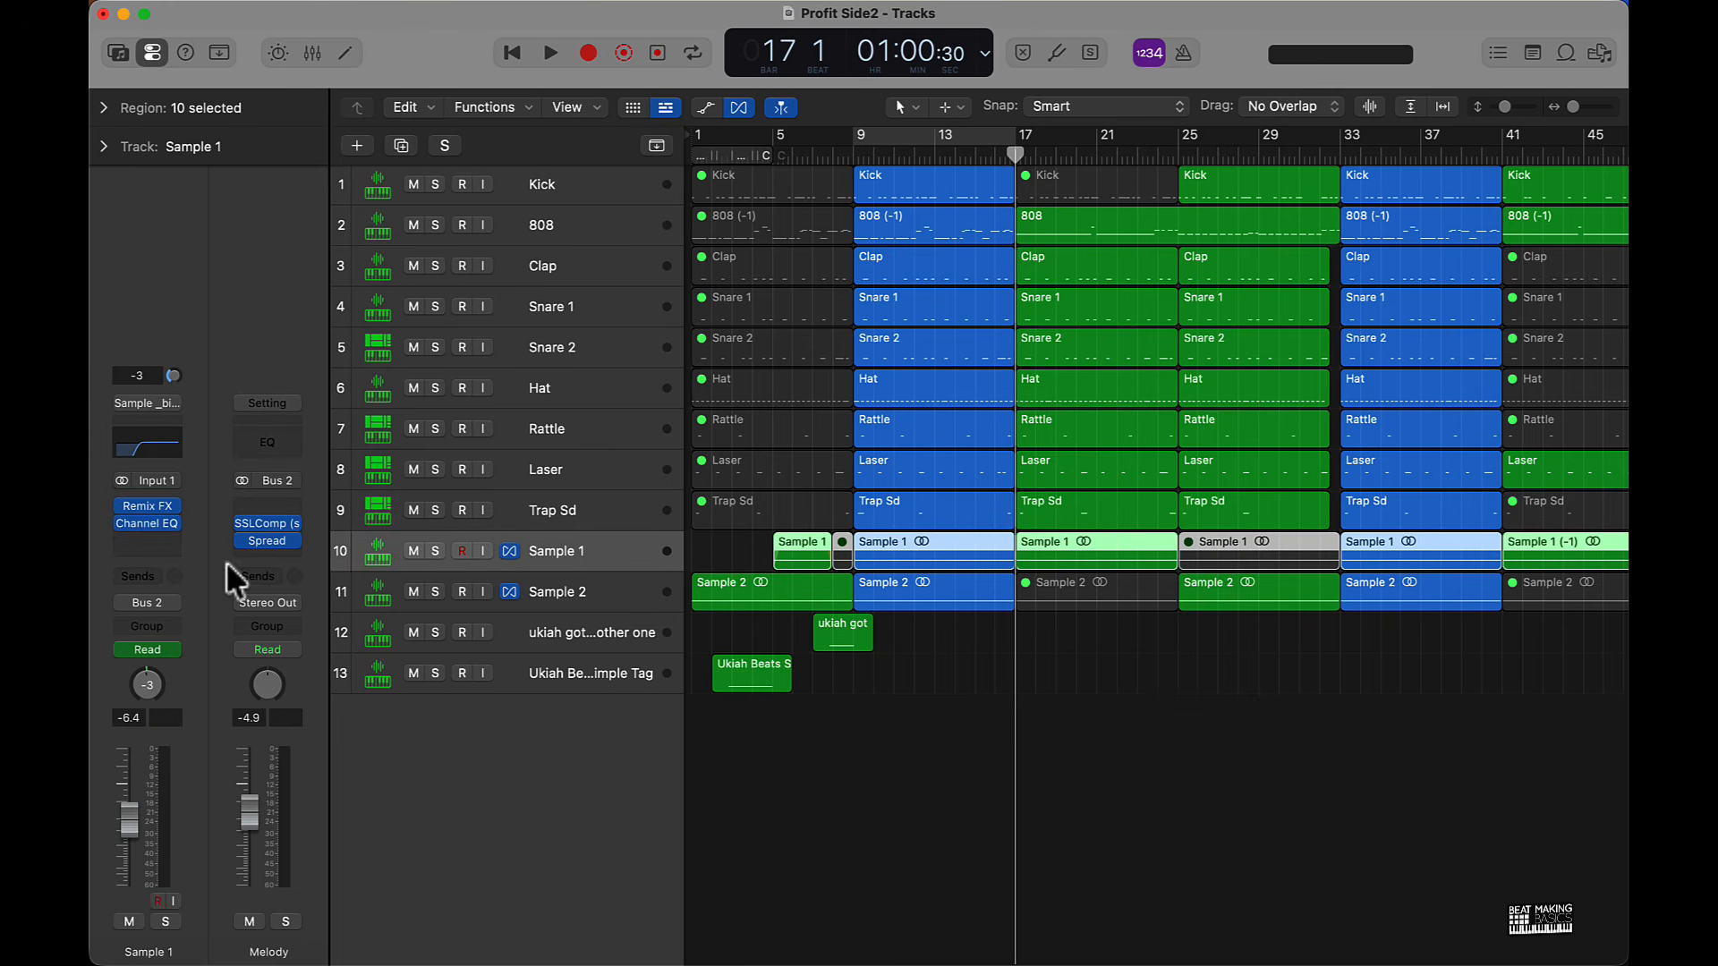
click(900, 684)
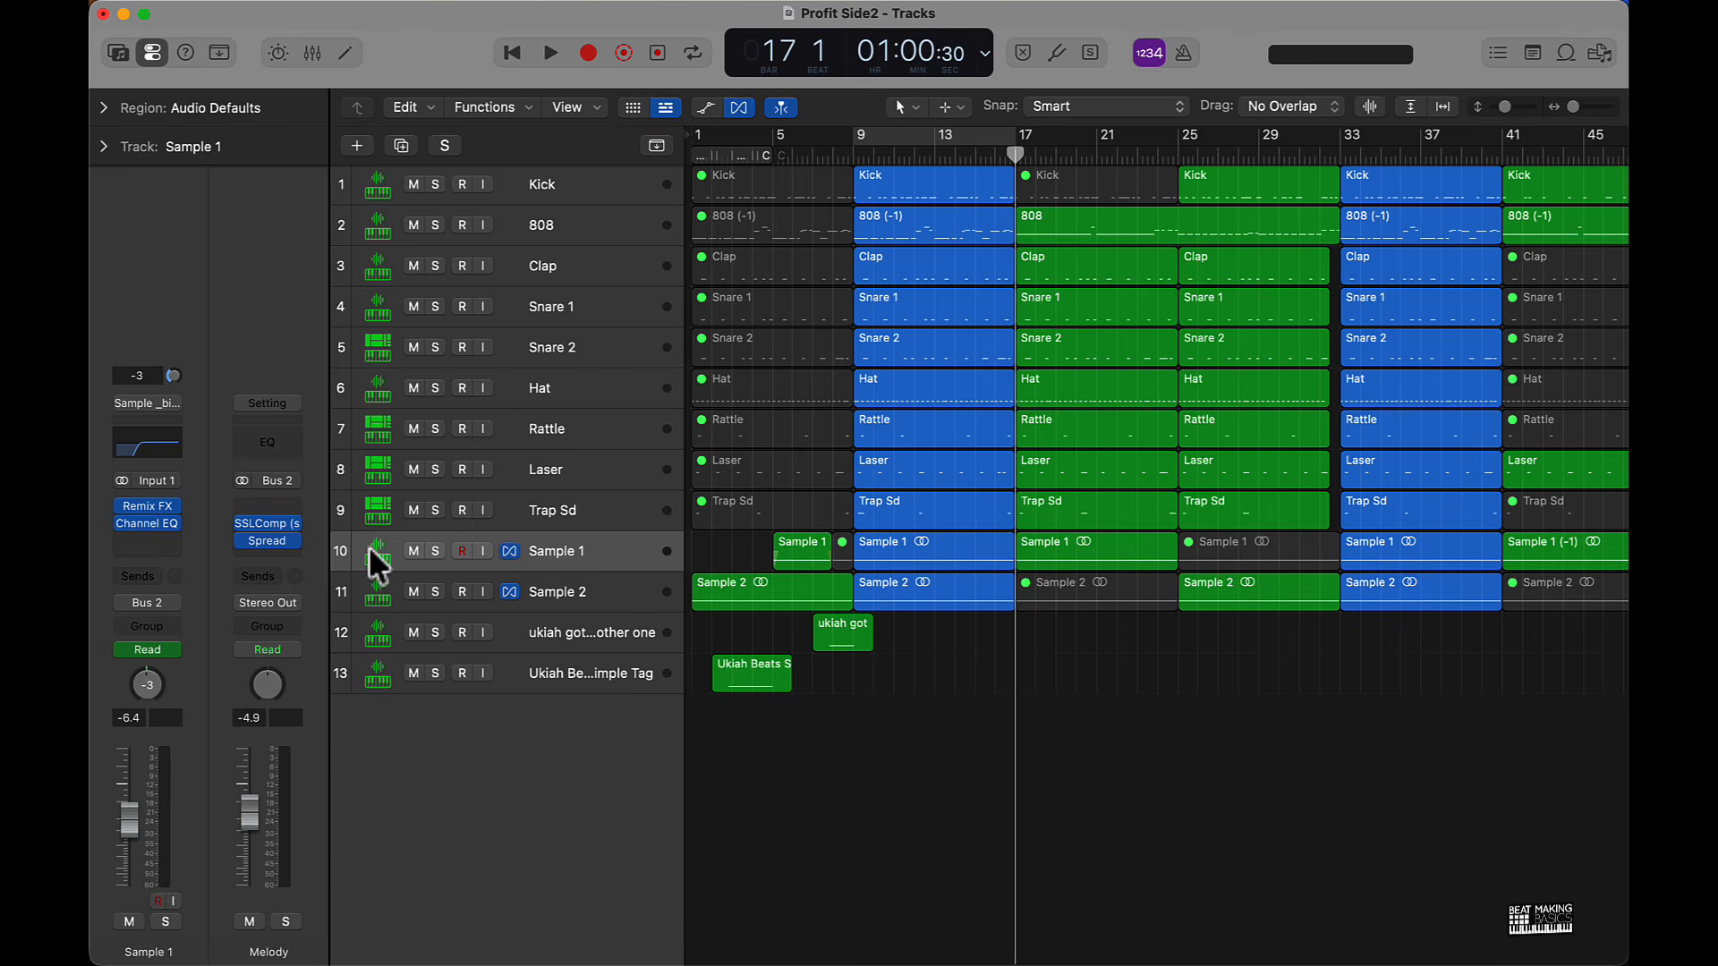
click(174, 509)
click(144, 503)
click(145, 504)
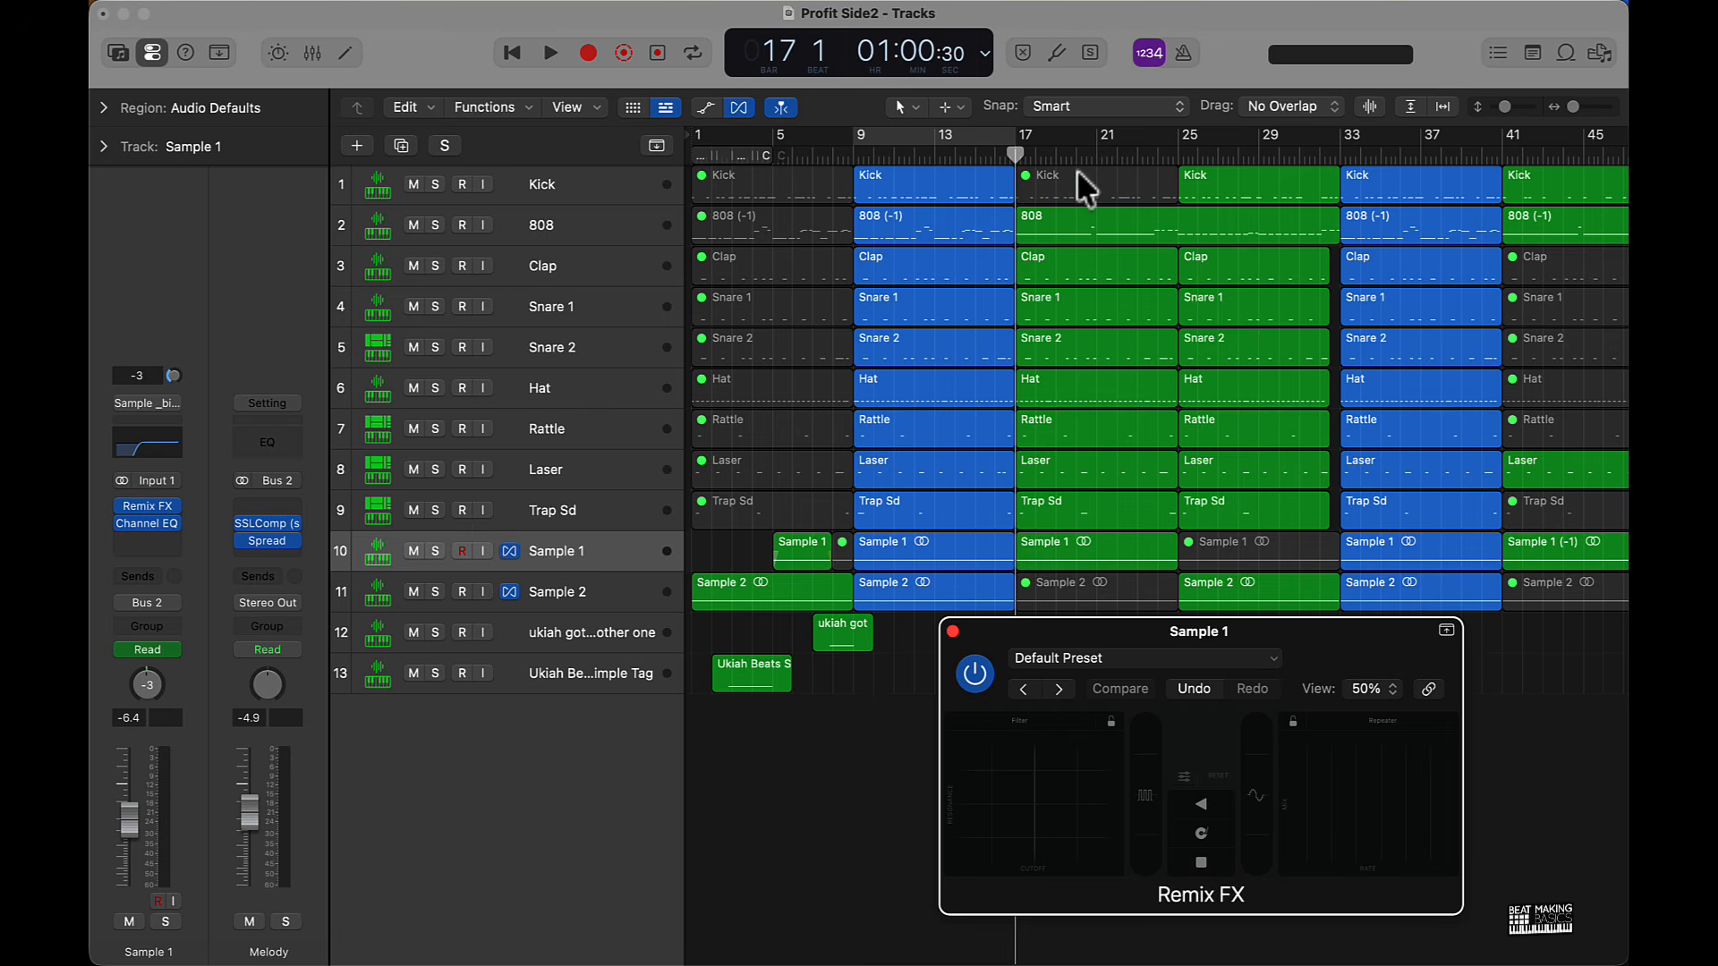
- Set the Sample 1 track's automation mode to Touch, move Remix FX clear of the regions and start playback from bar 17
mouse_move(1019, 155)
mouse_down()
mouse_move(1176, 144)
mouse_move(1034, 149)
mouse_move(1175, 146)
mouse_move(1019, 166)
mouse_up()
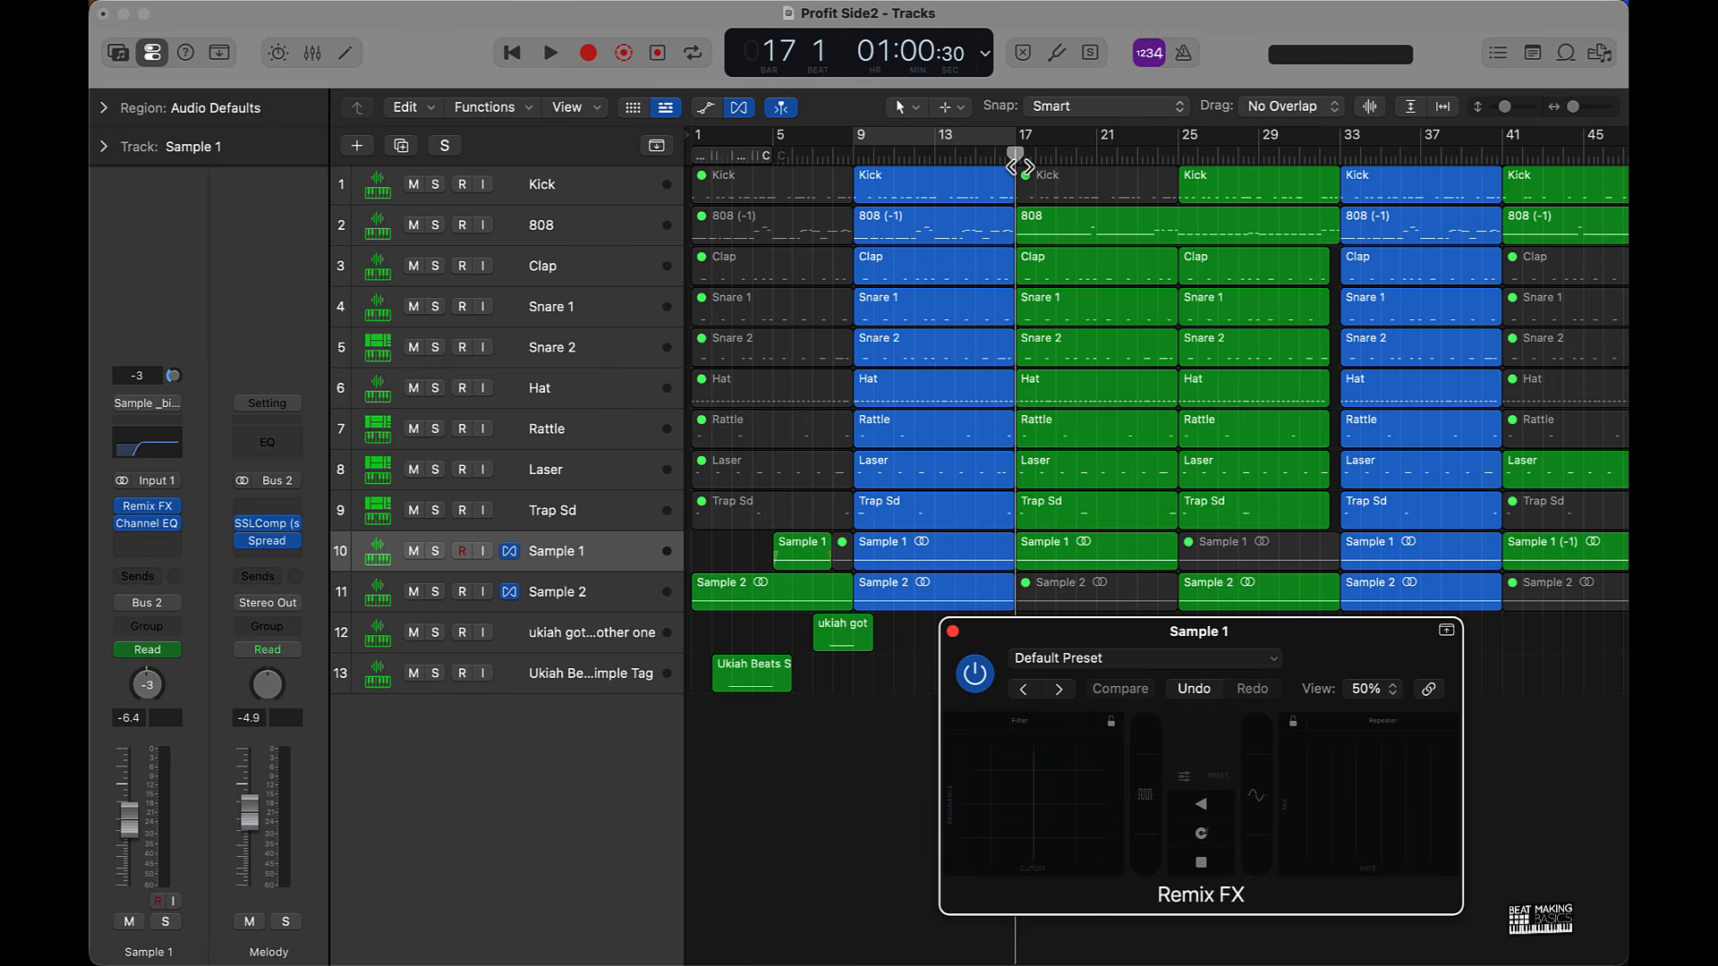
click(167, 649)
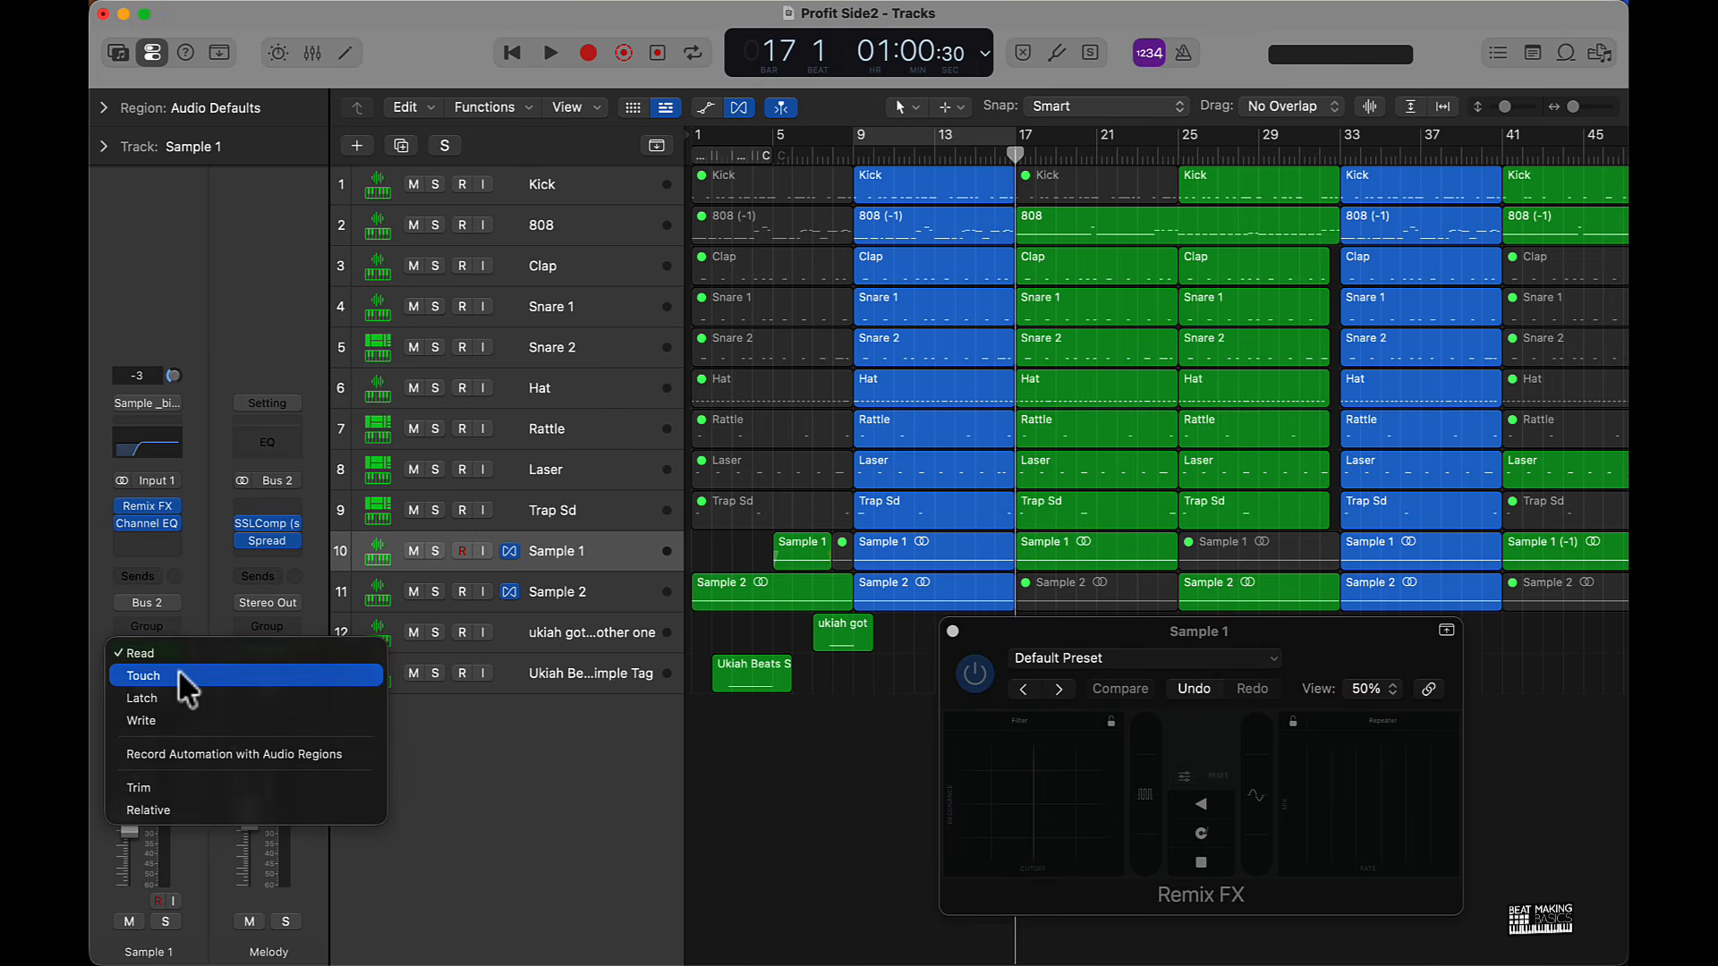
click(178, 669)
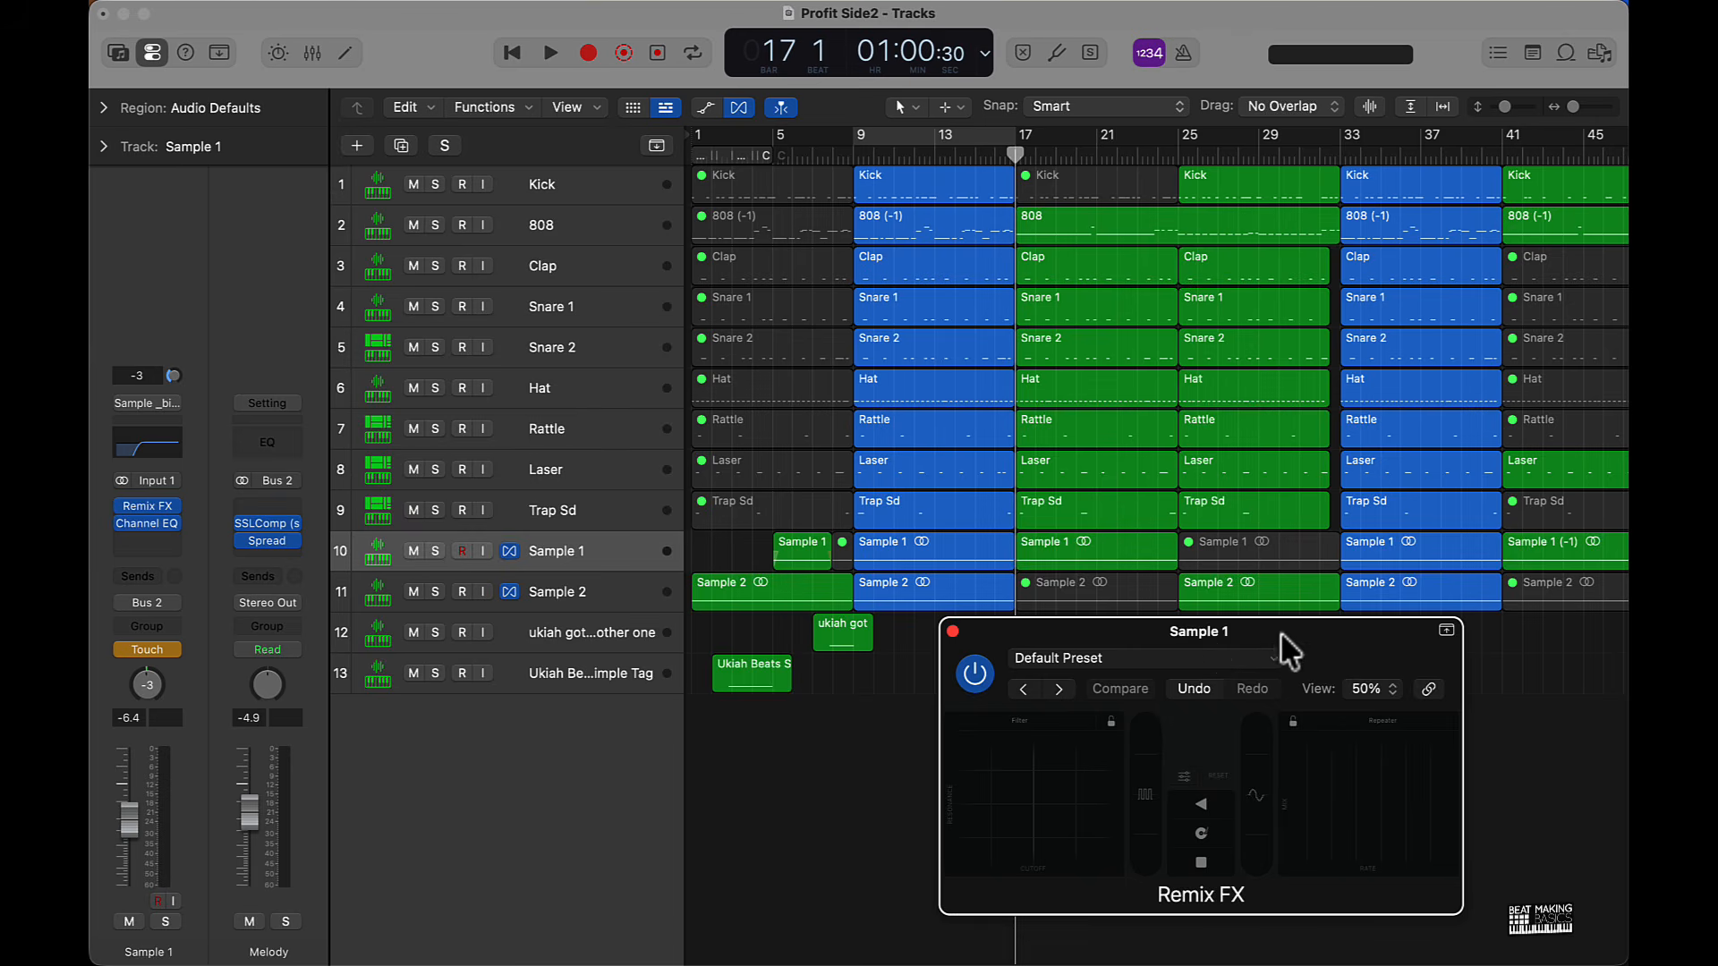
drag(1289, 651, 634, 228)
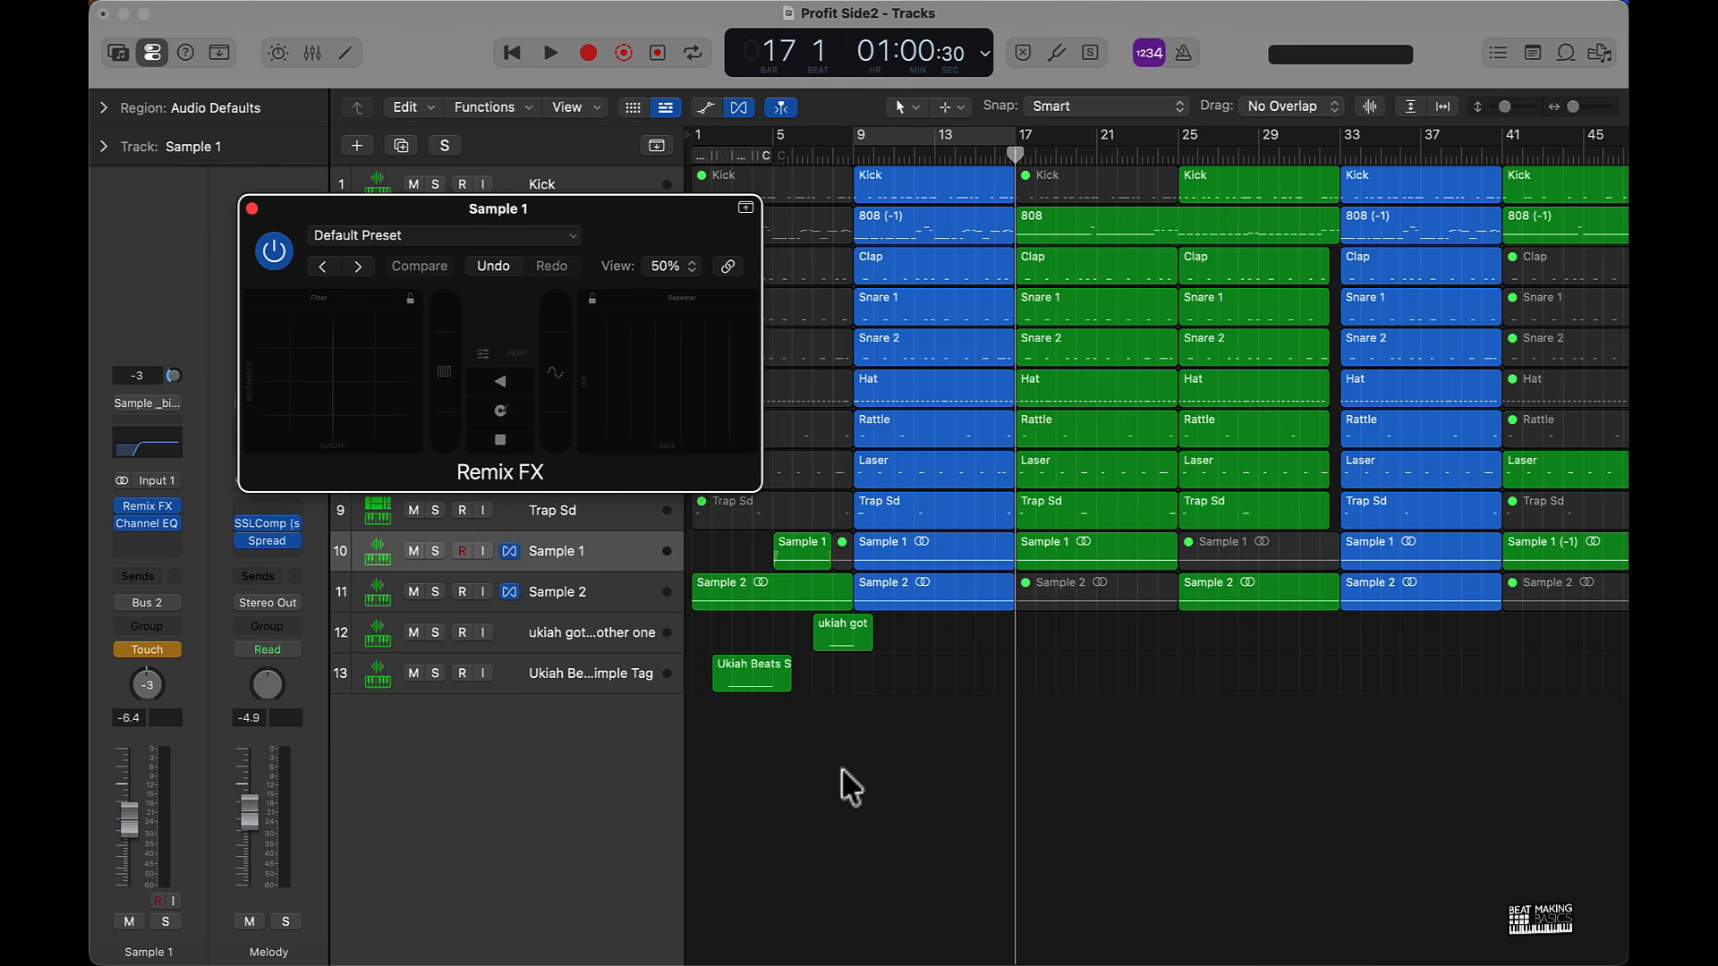
key(space)
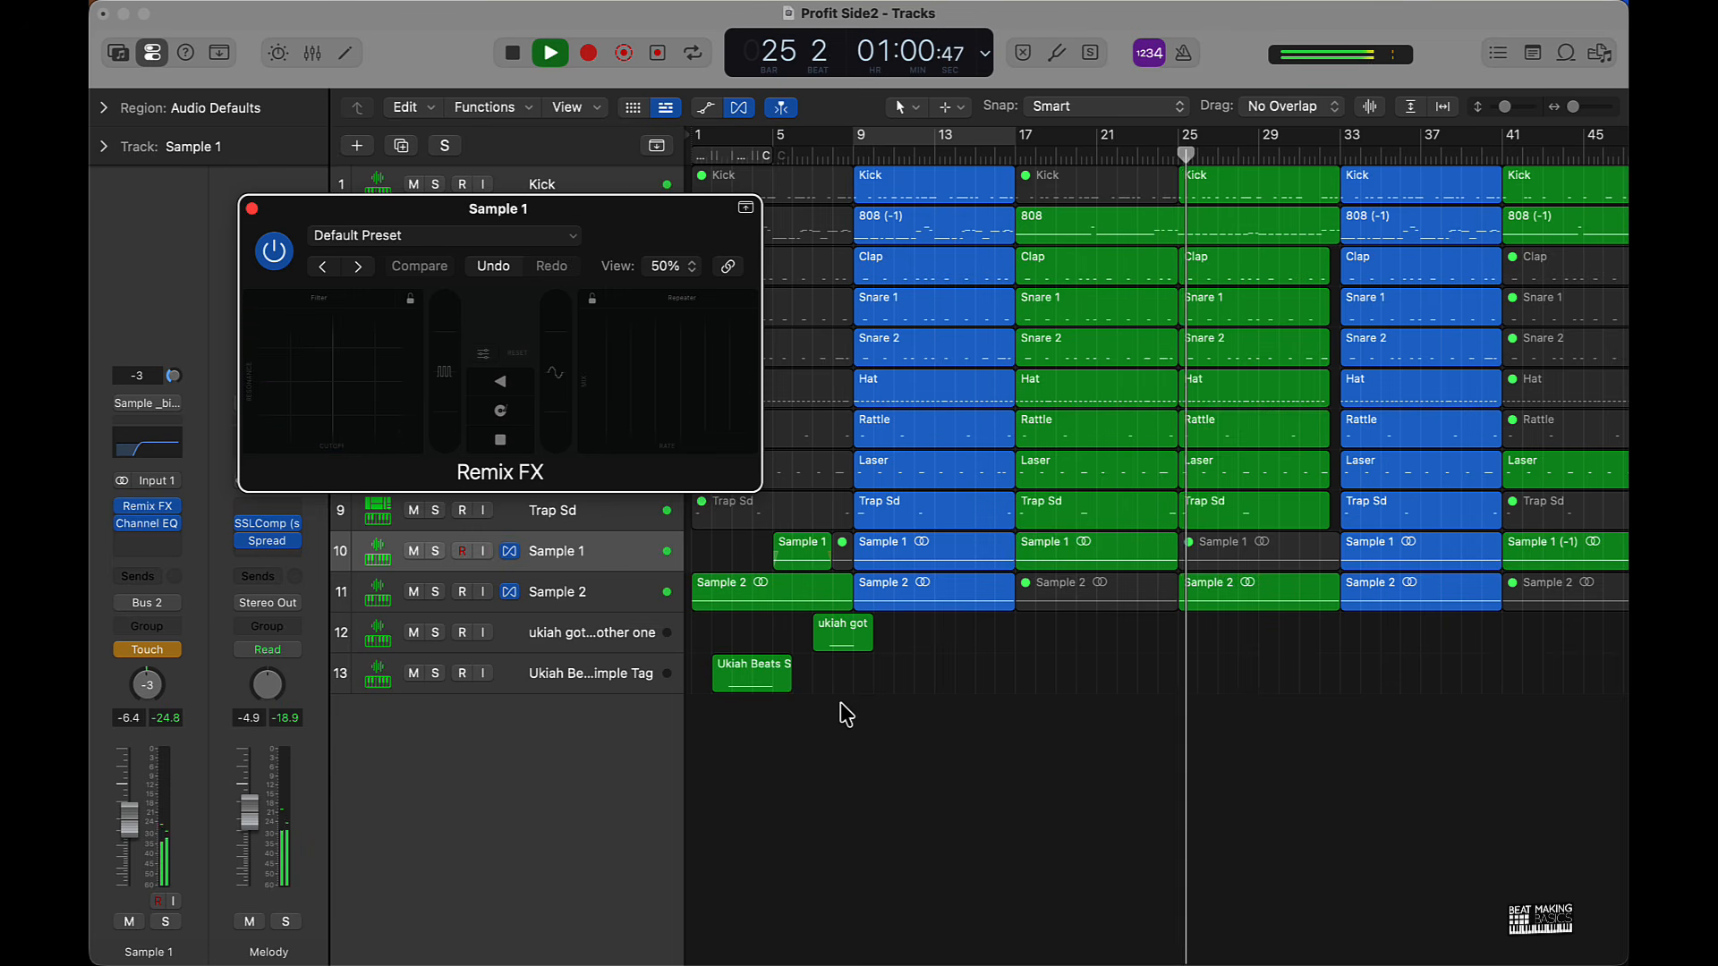
- Stop playback, set the Sample 1 track's automation mode back to Read and close its Remix FX plug-in
key(space)
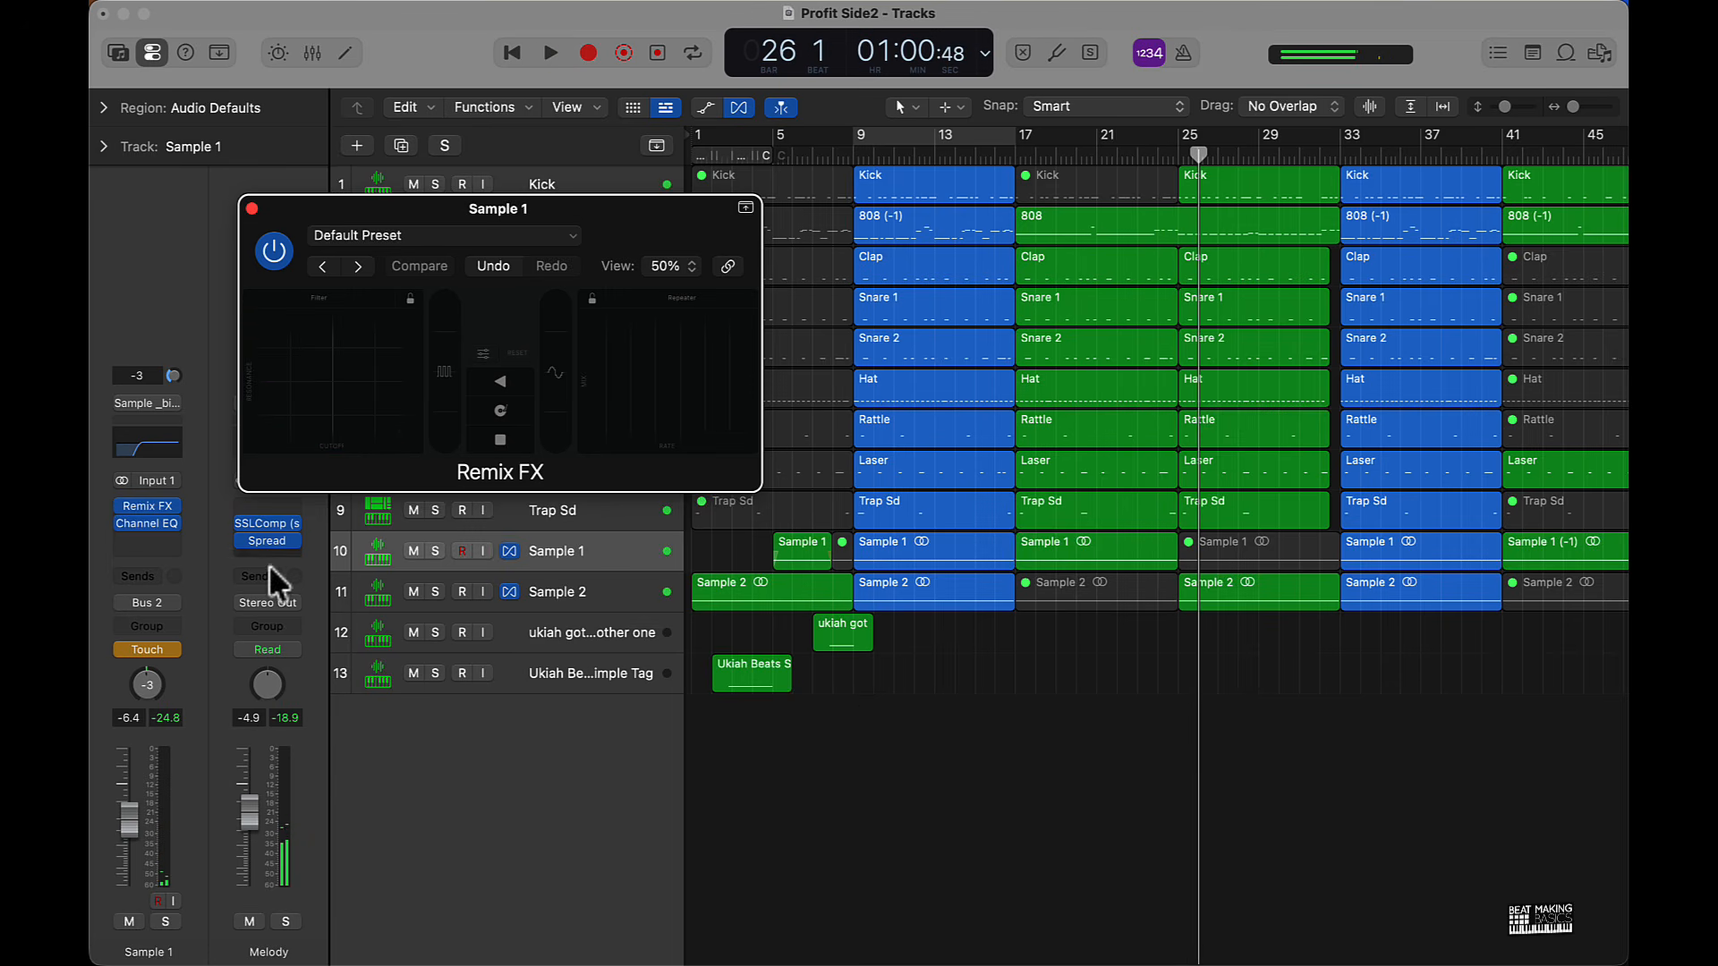
click(168, 650)
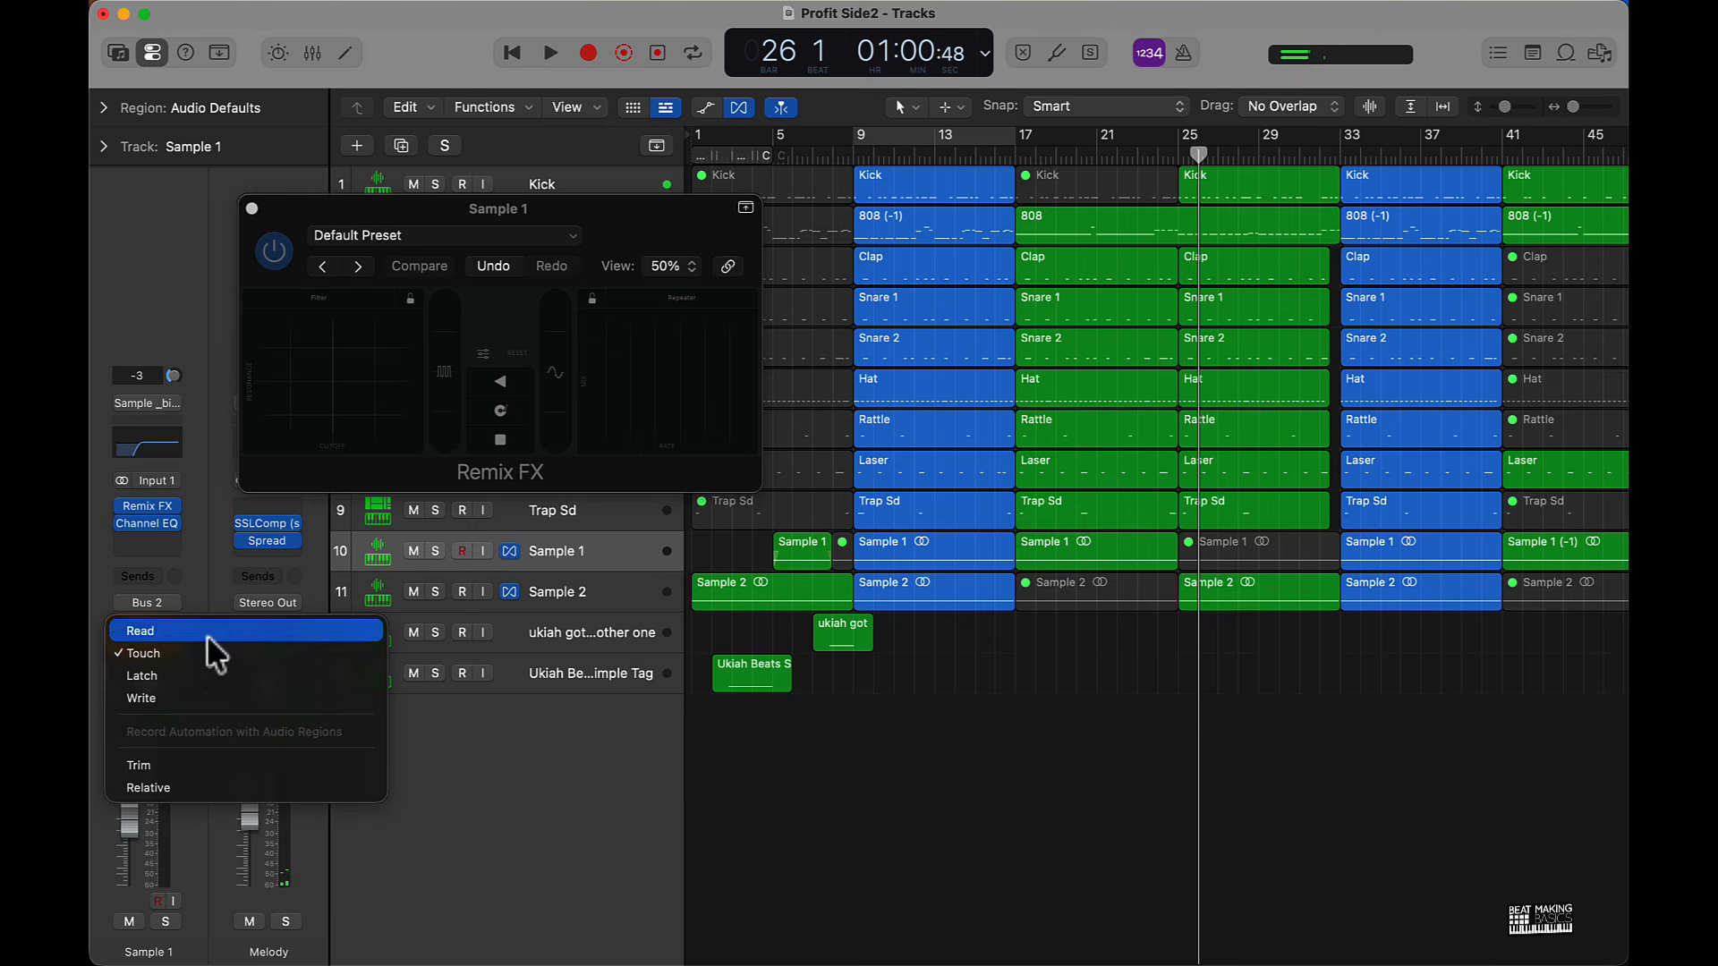
click(208, 633)
click(251, 208)
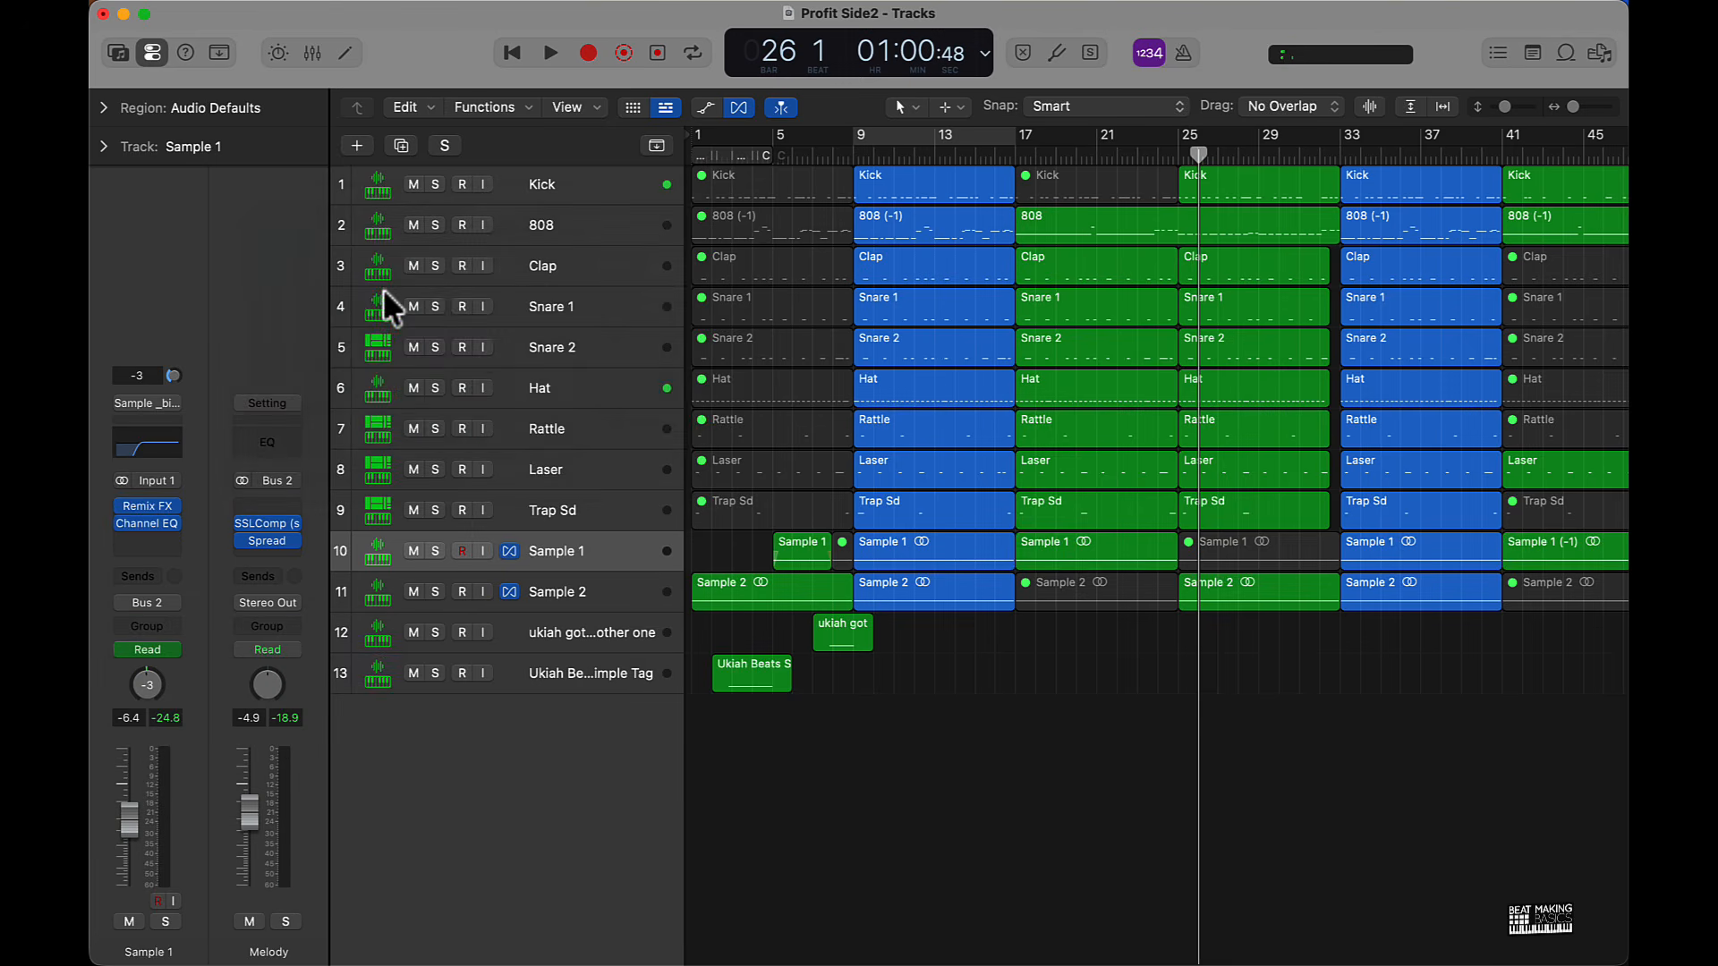
- Open Remix FX on the Sample 2 track, play from bar 26 into bar 33 to review its automation, and close the plug-in
click(604, 591)
click(148, 507)
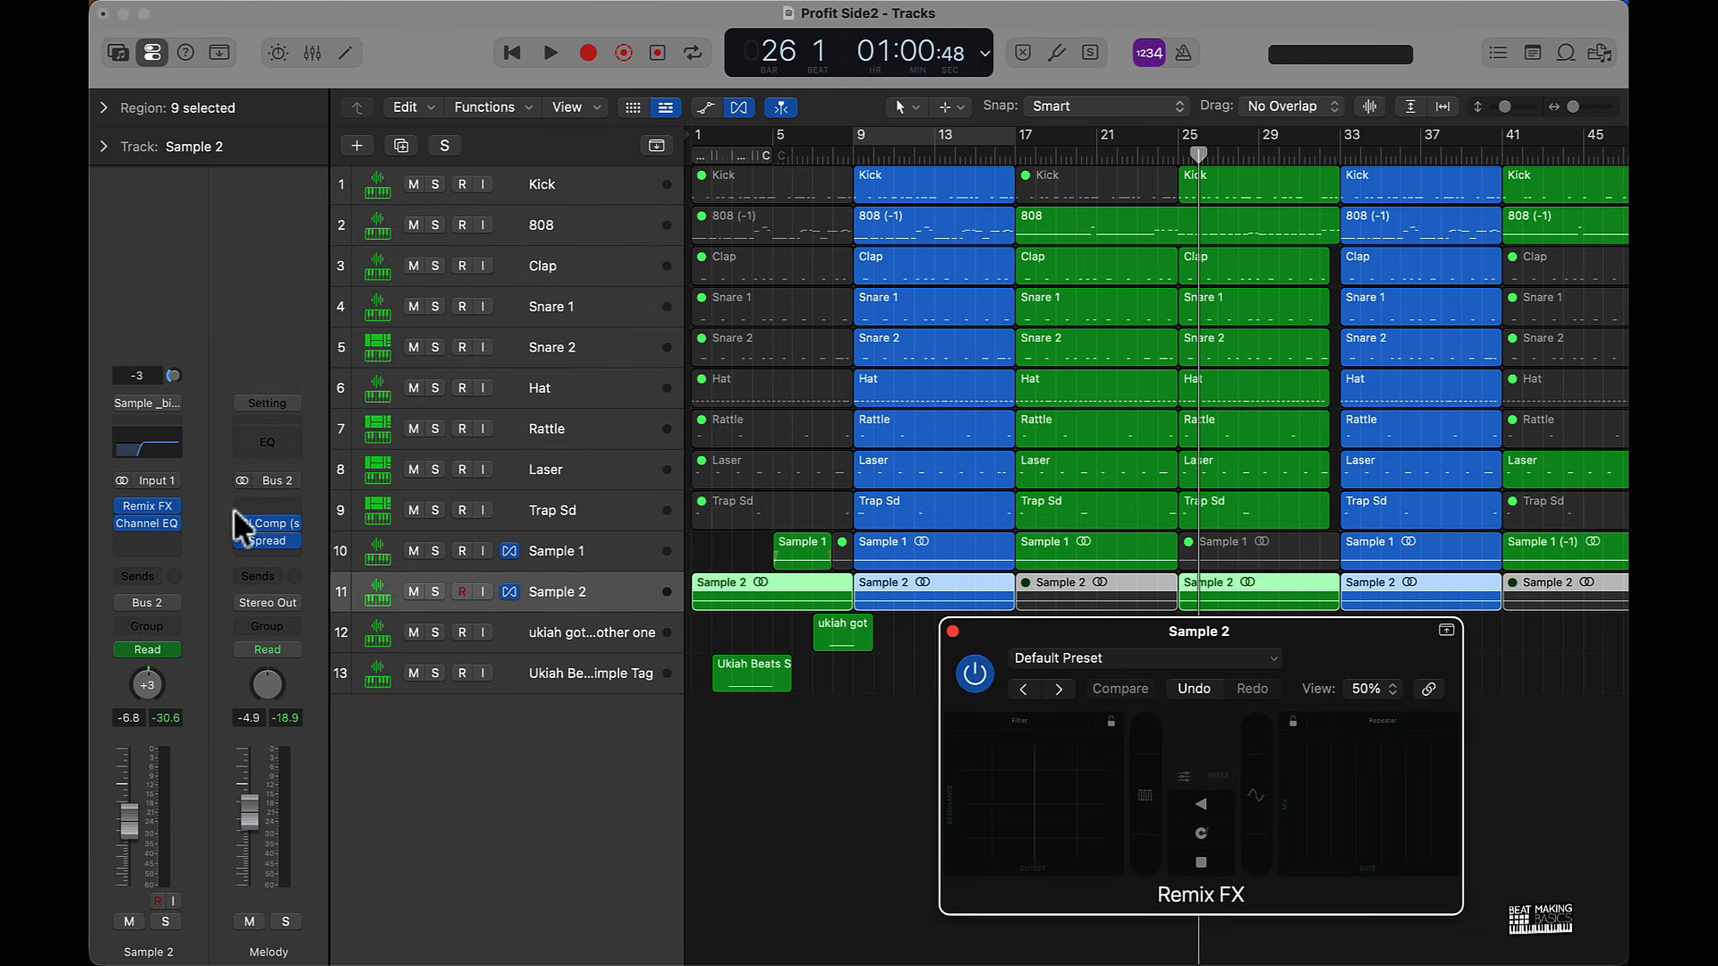
key(space)
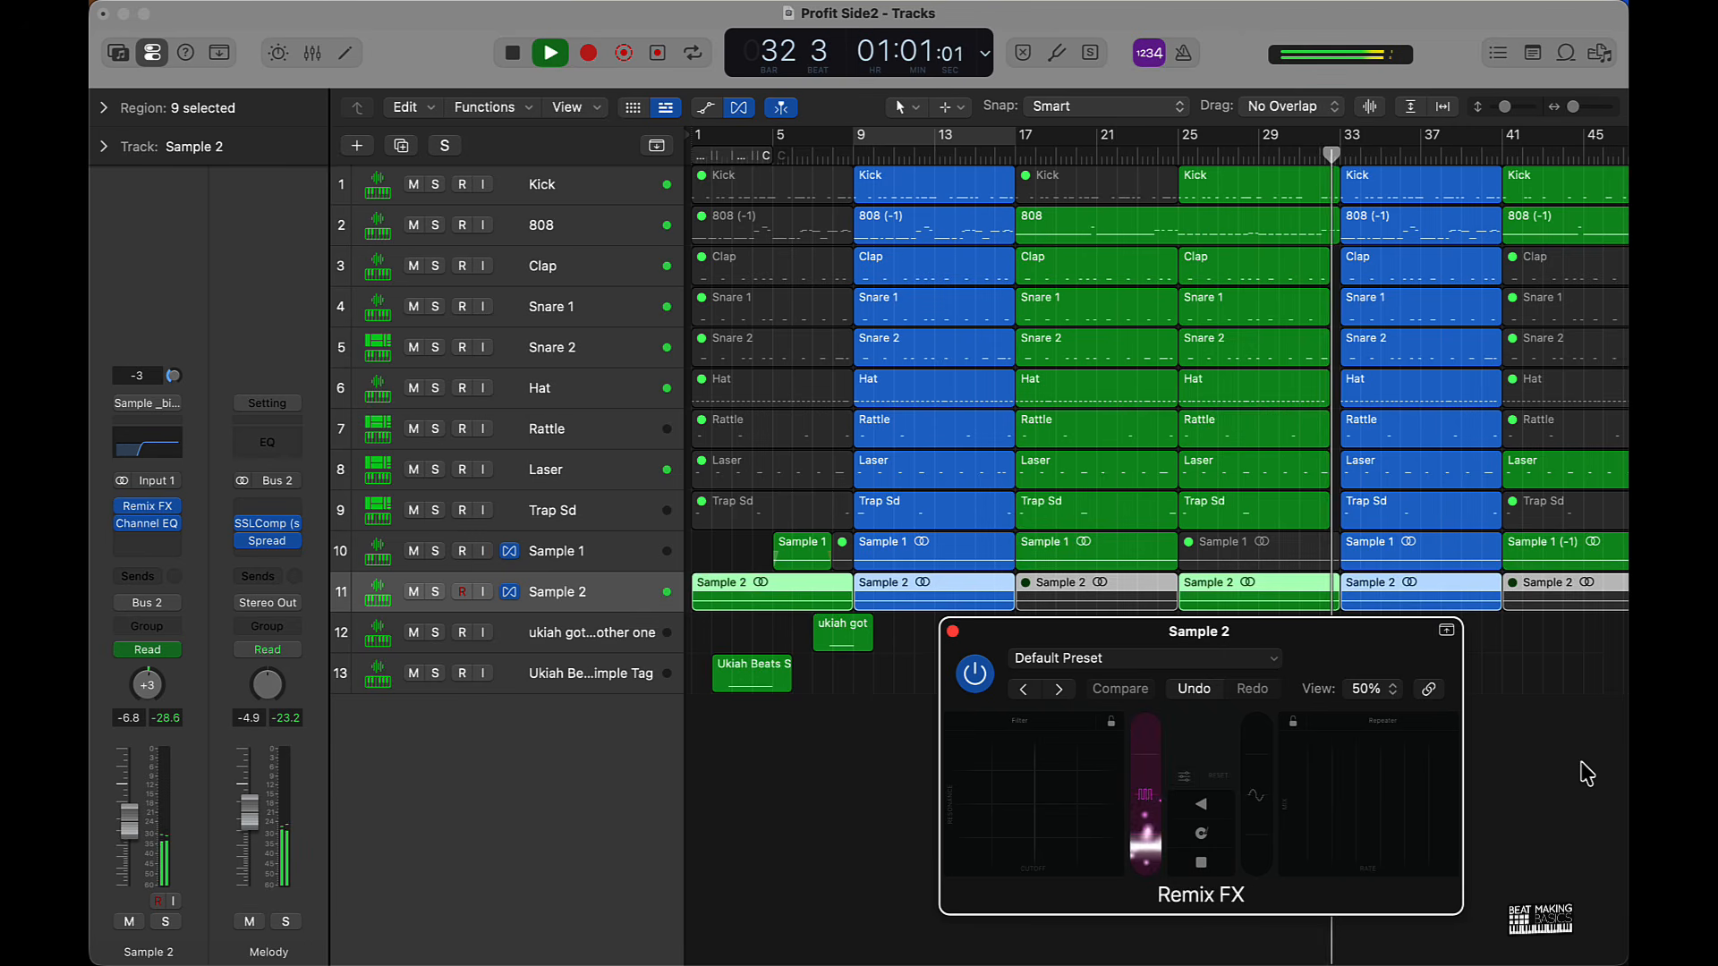
key(space)
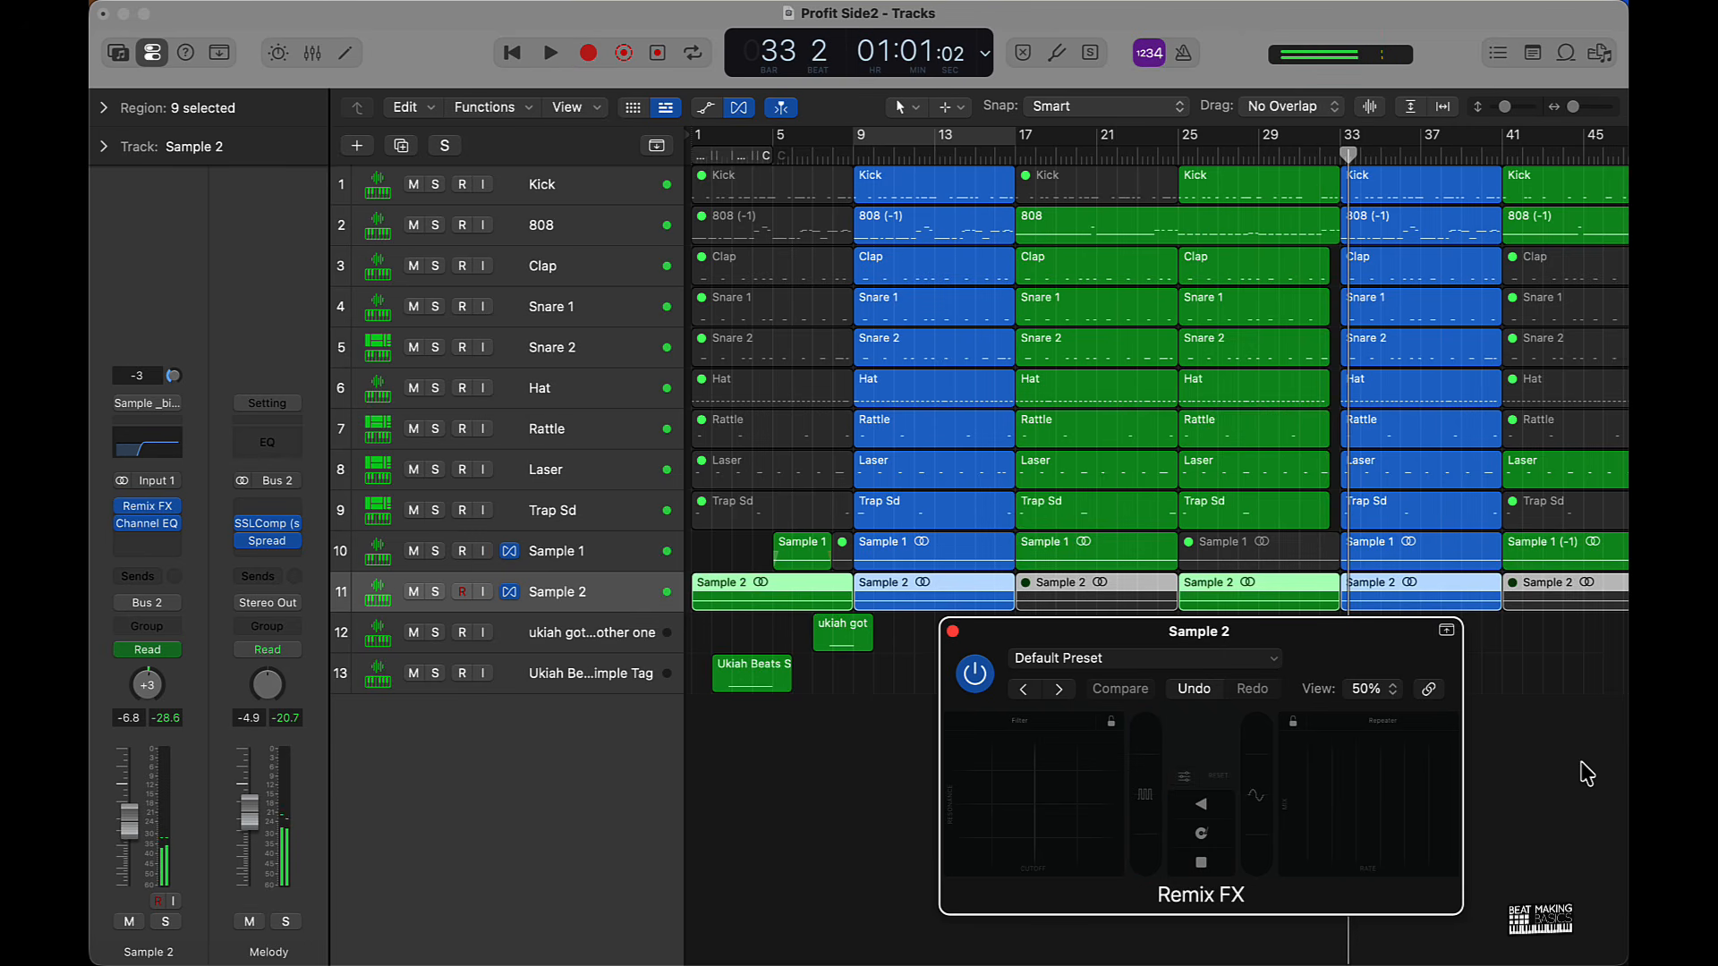
click(952, 631)
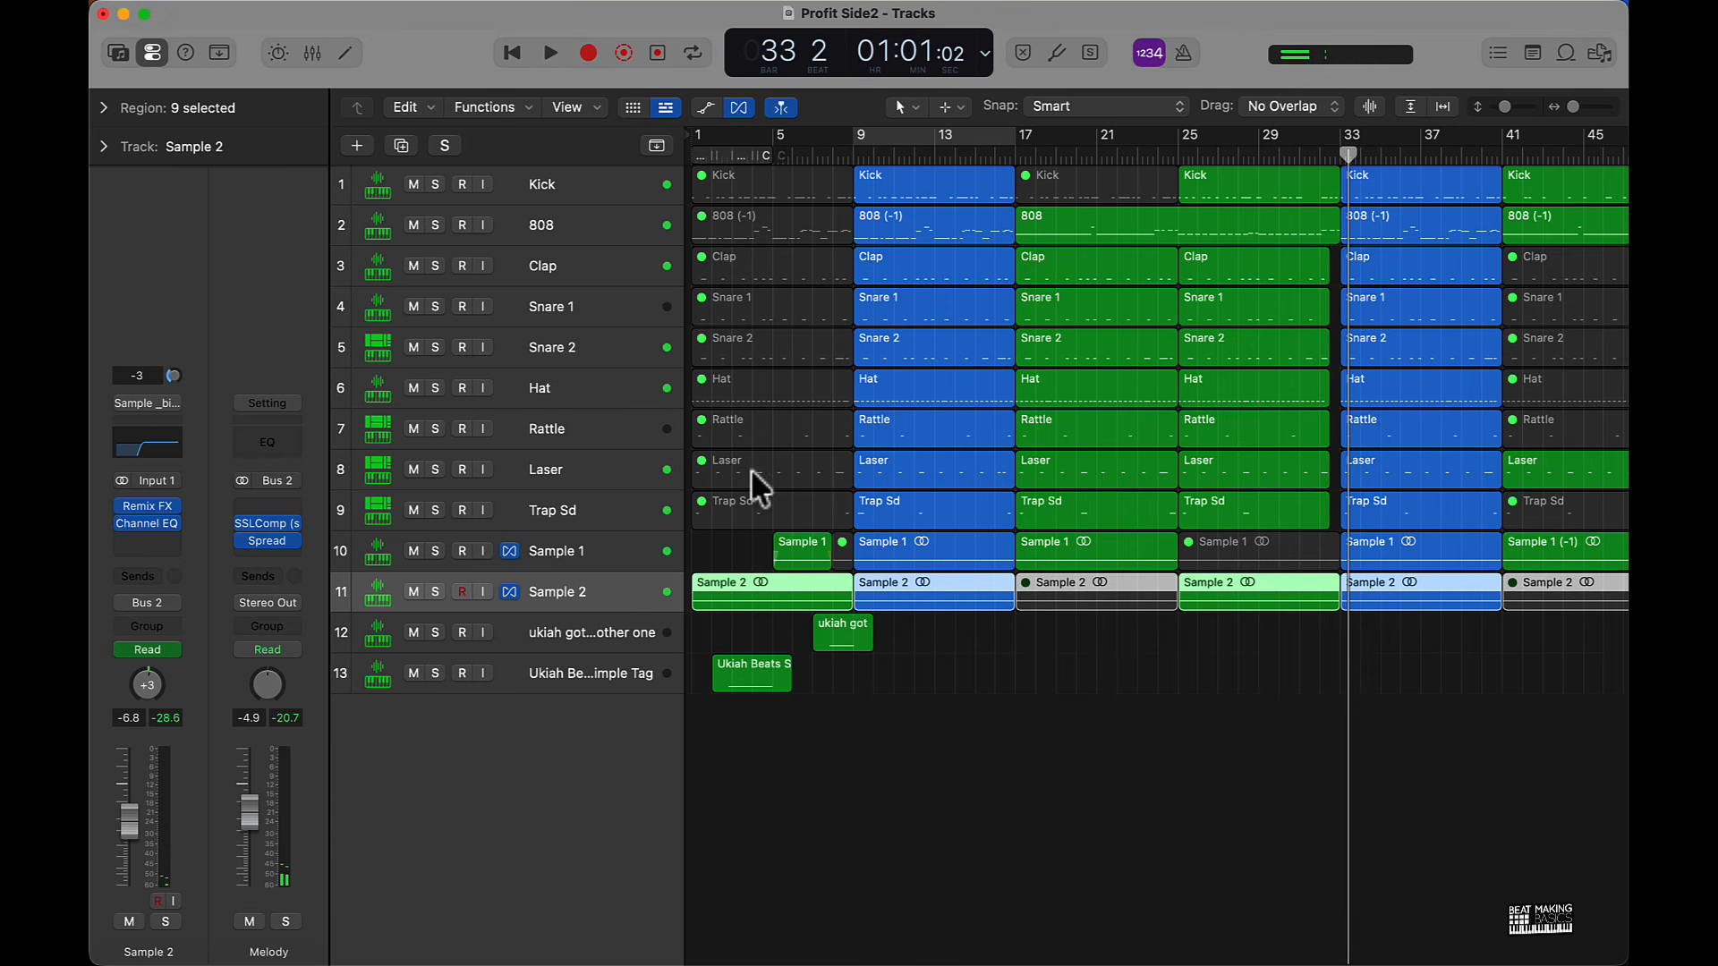
- Clear the region selection and place the playhead at bar 41
click(1408, 625)
scroll(1409, 625, right, 7)
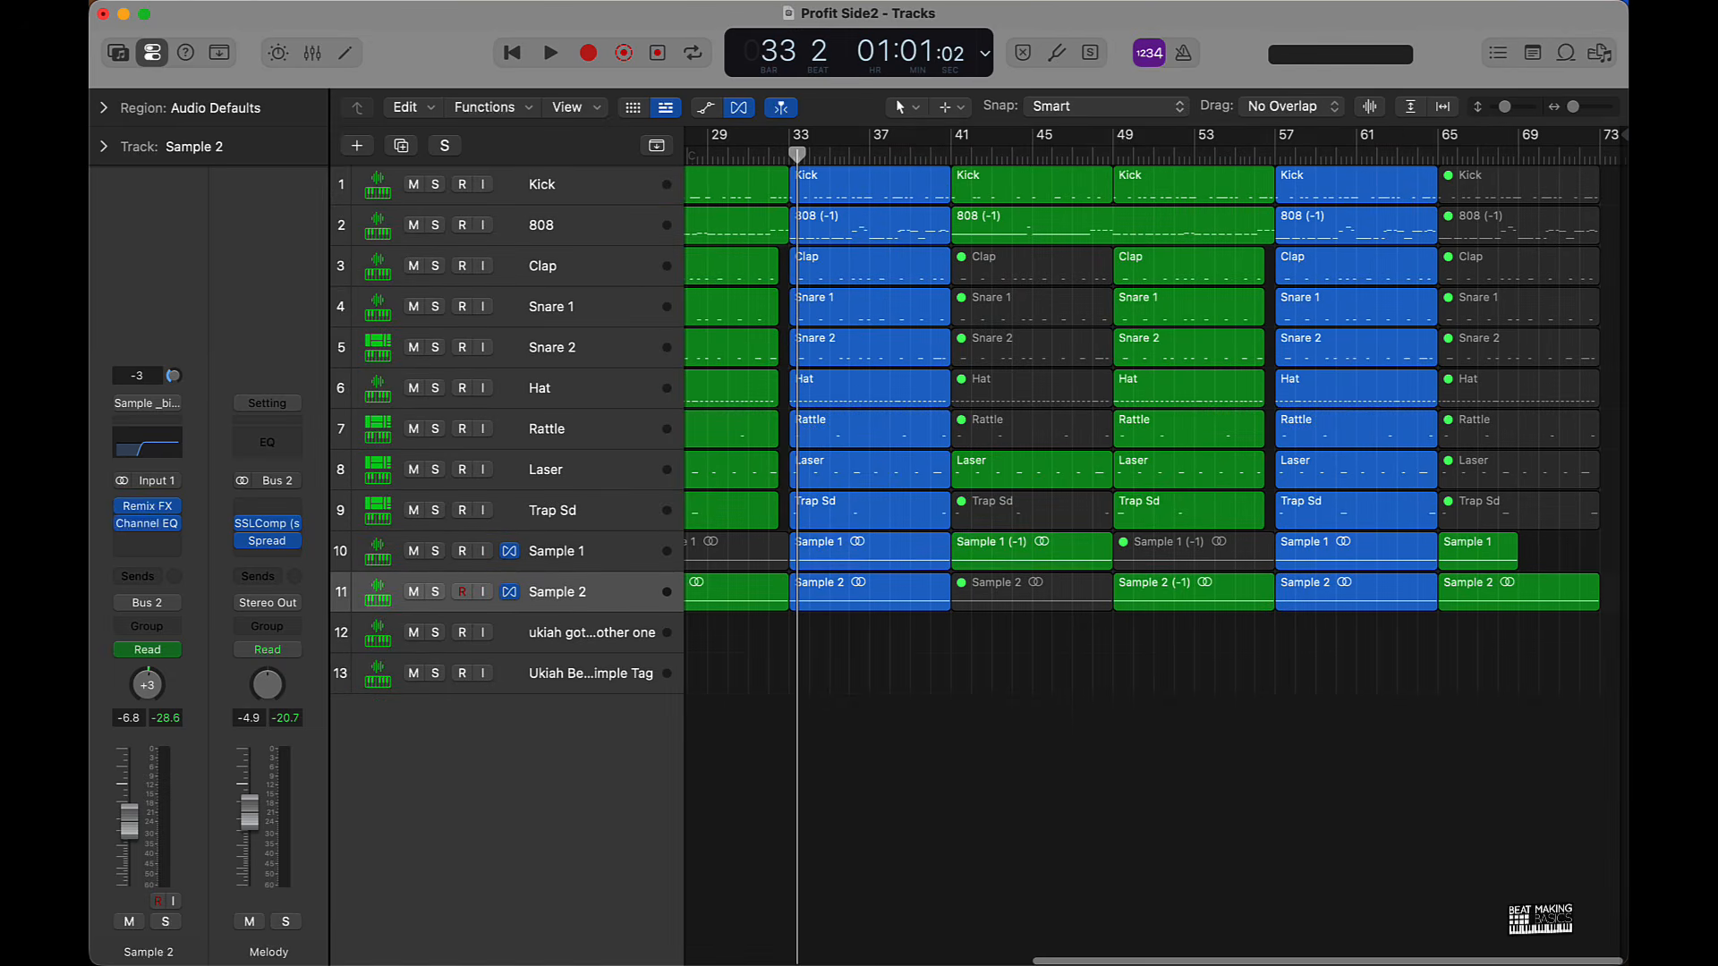
drag(939, 143, 950, 148)
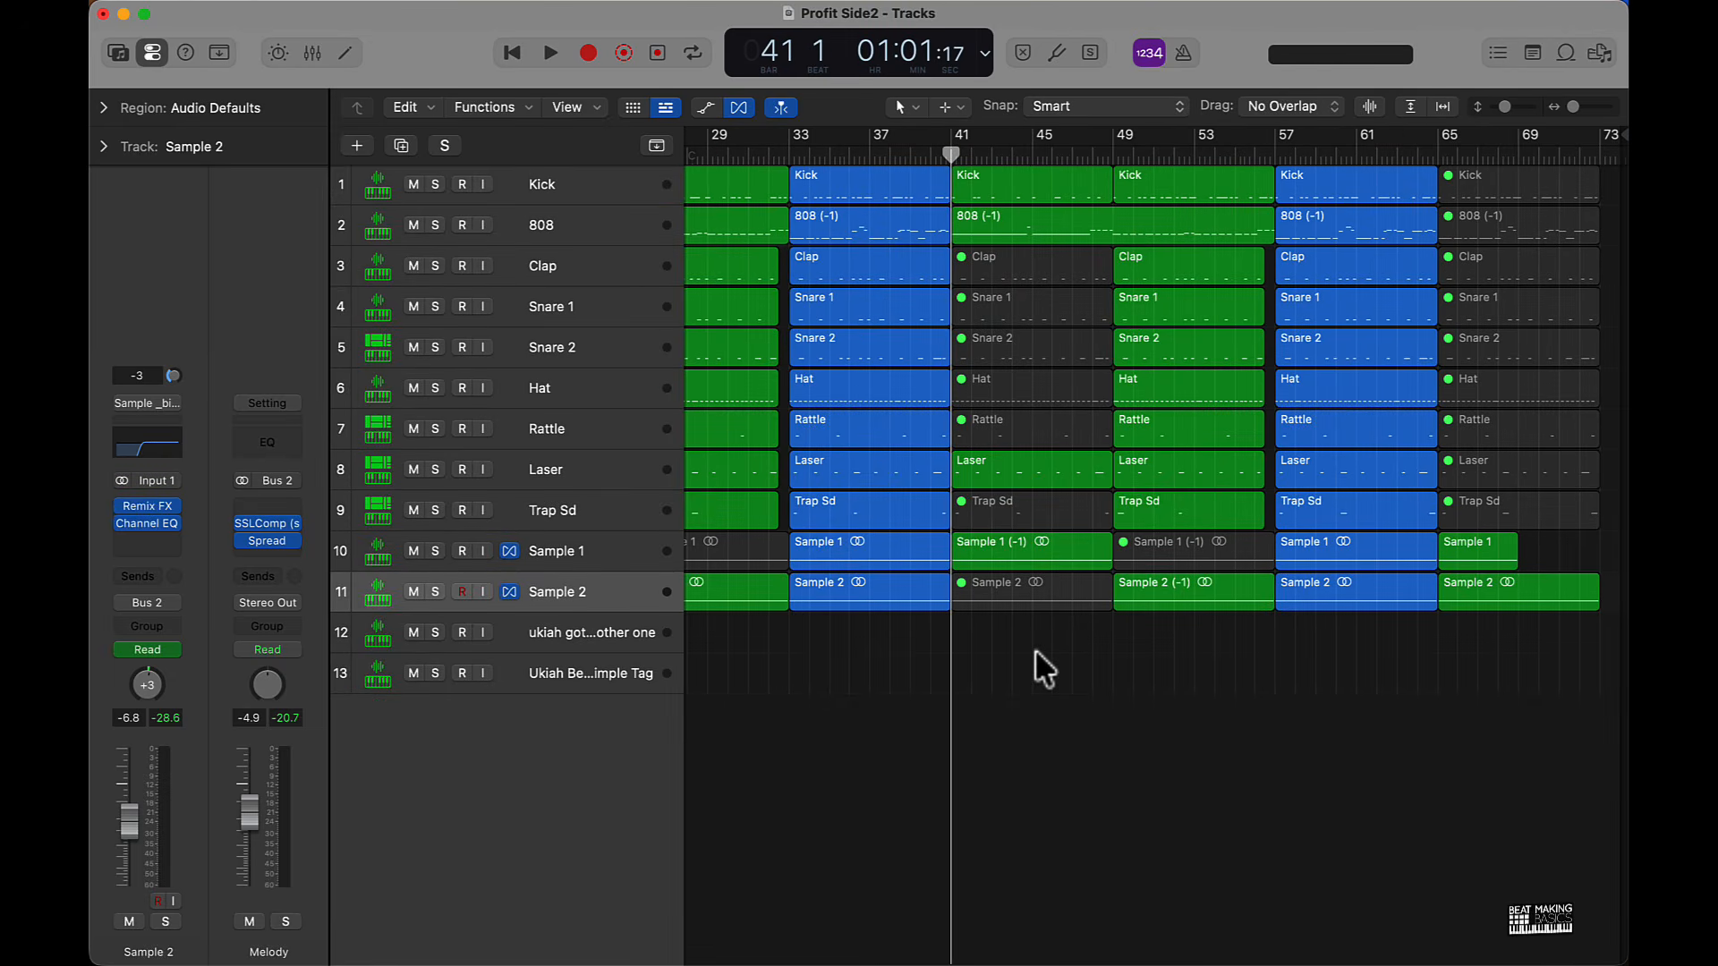
scroll(1087, 640, left, 3)
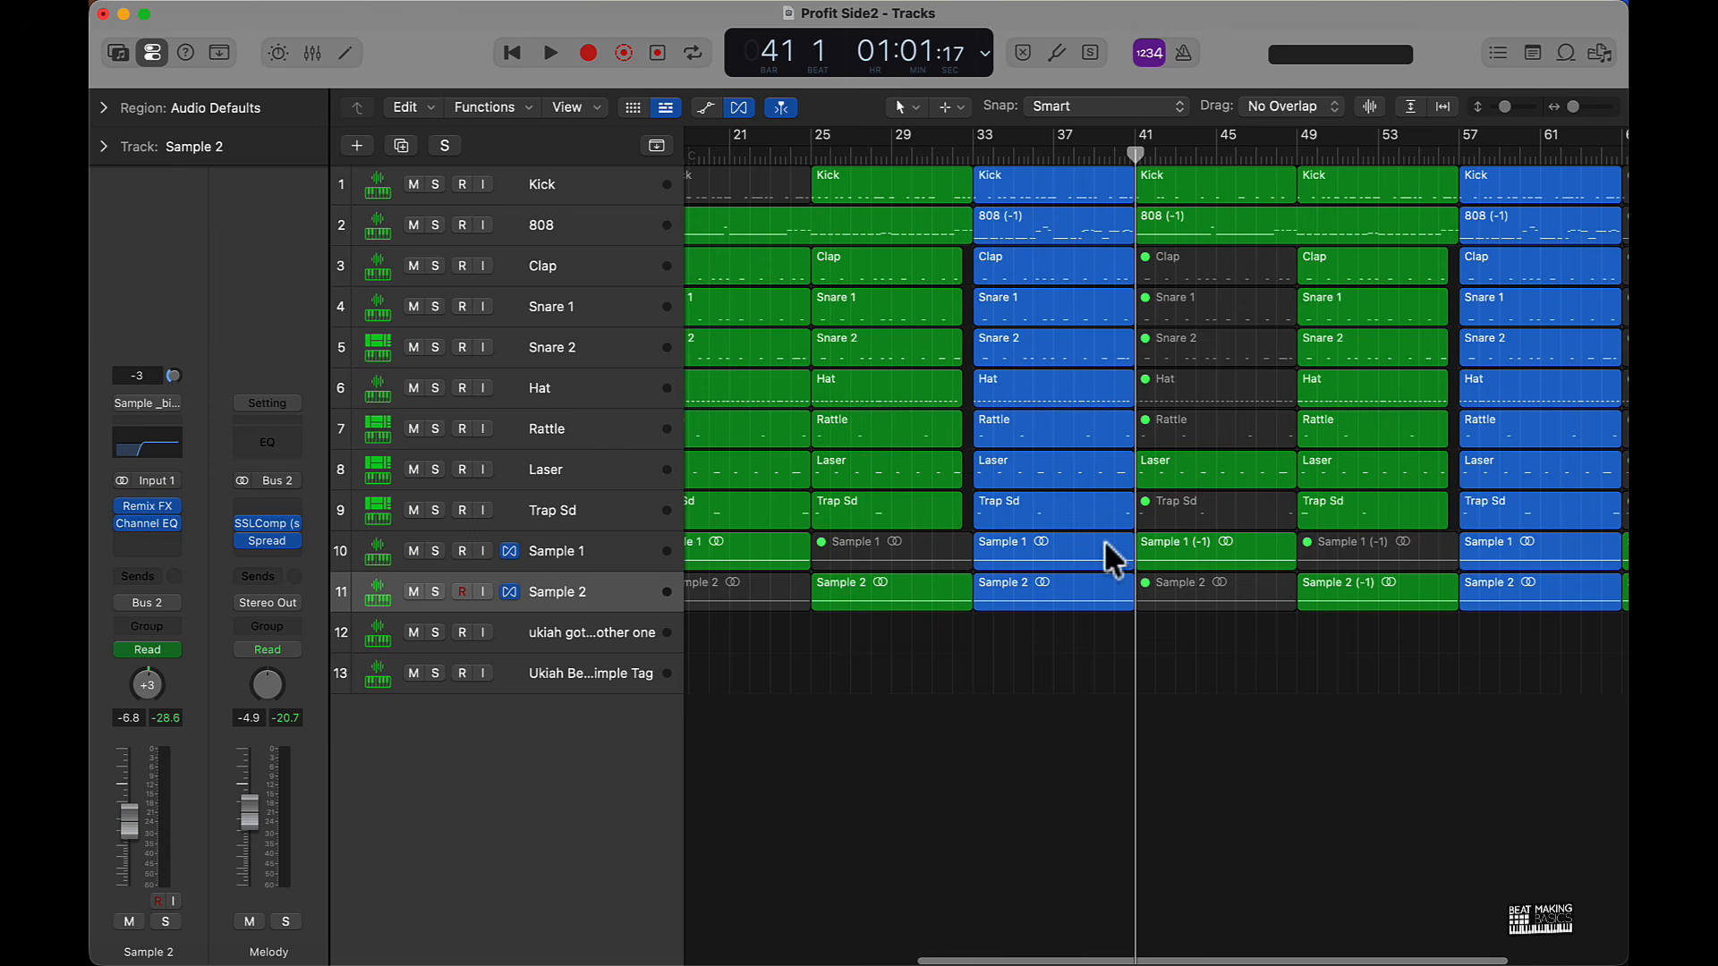
scroll(1197, 621, right, 3)
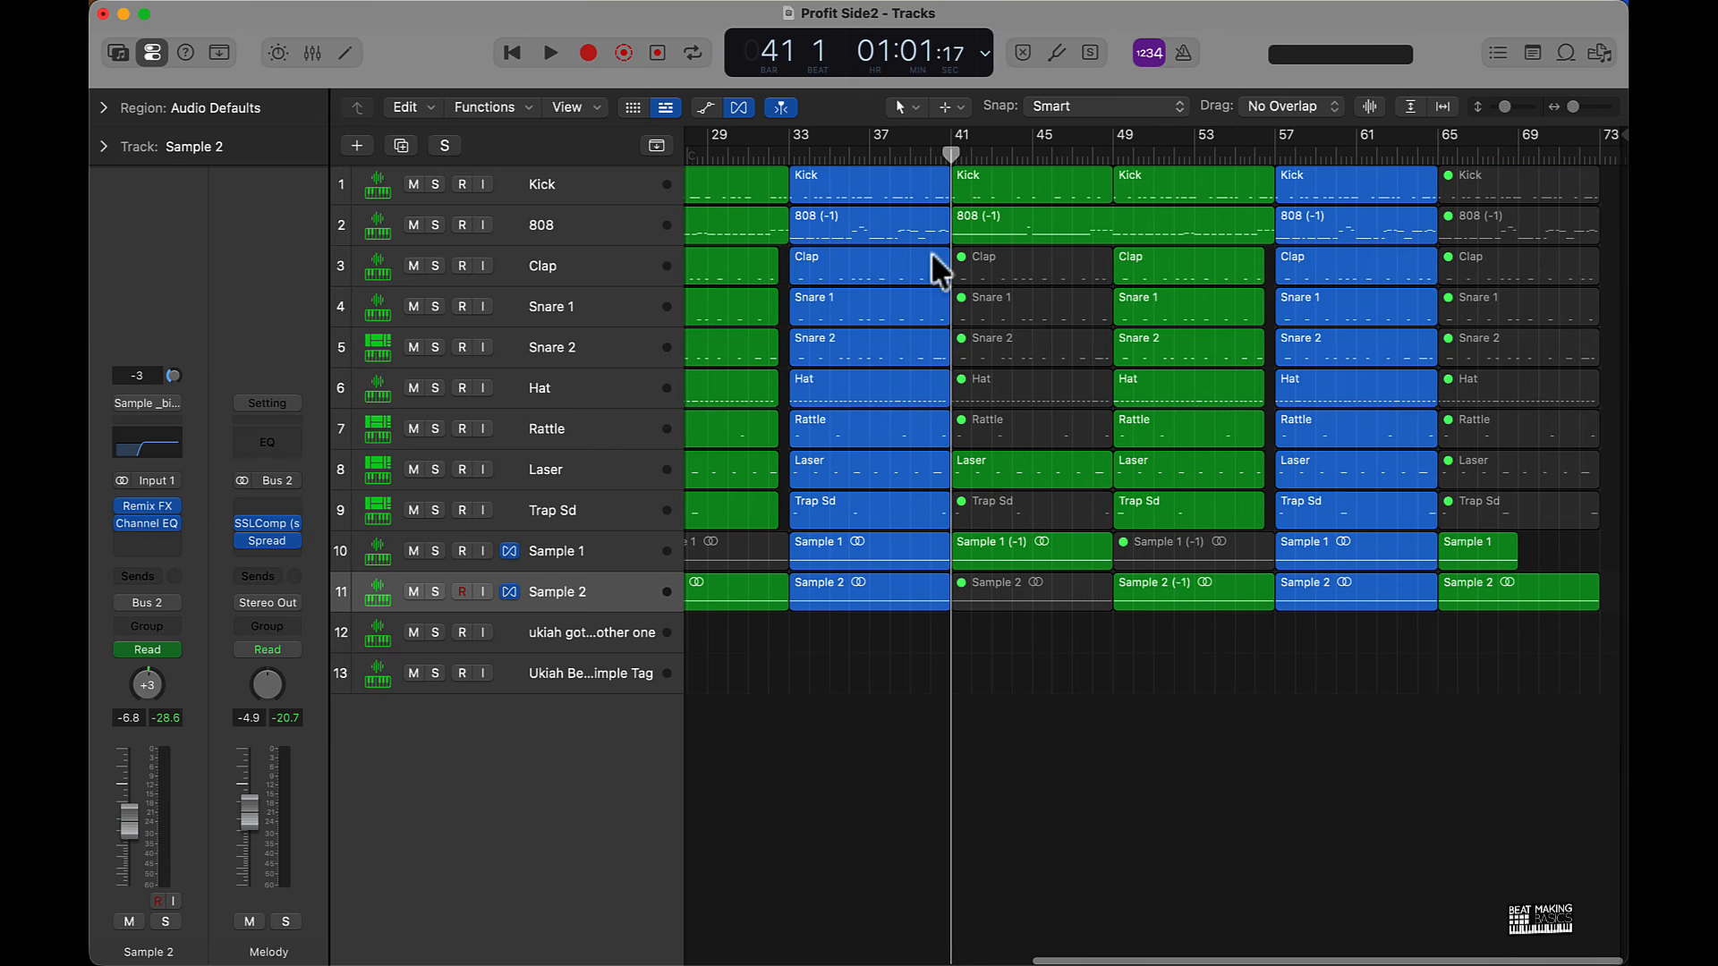
- Select the Sample 1 (-1), Sample 2 (-1) and 808 (-1) regions between bars 41 and 57, and shift their transposition down one step and back up
click(1008, 552)
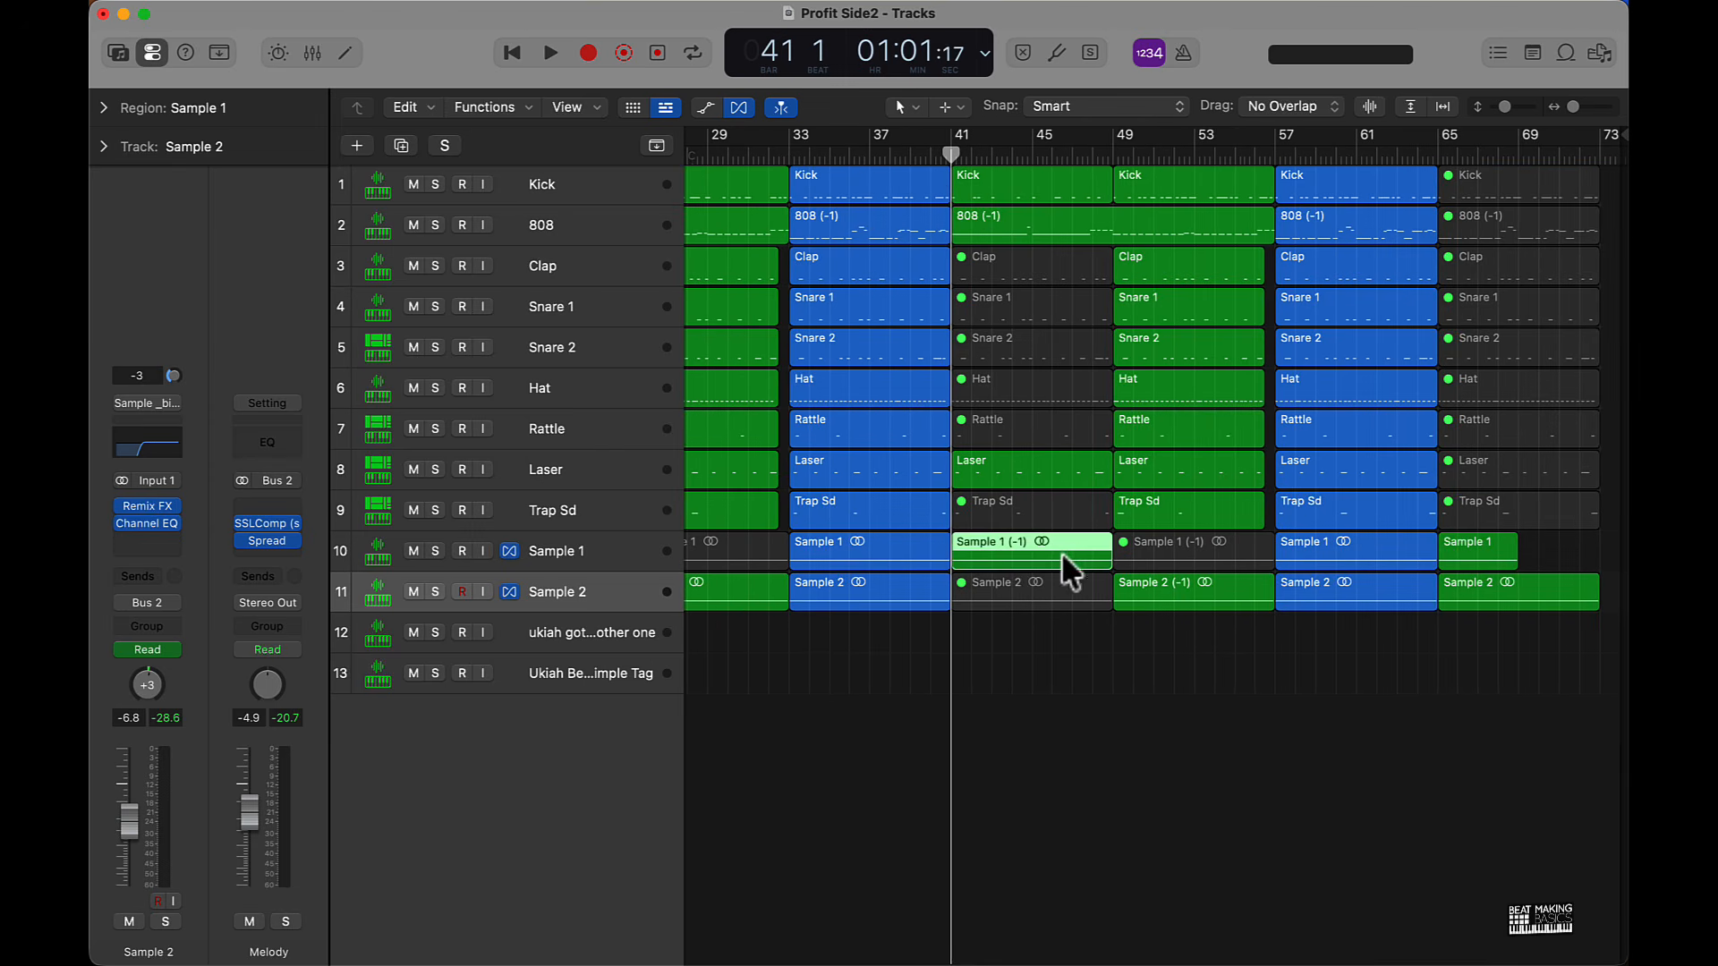
shift+click(1183, 596)
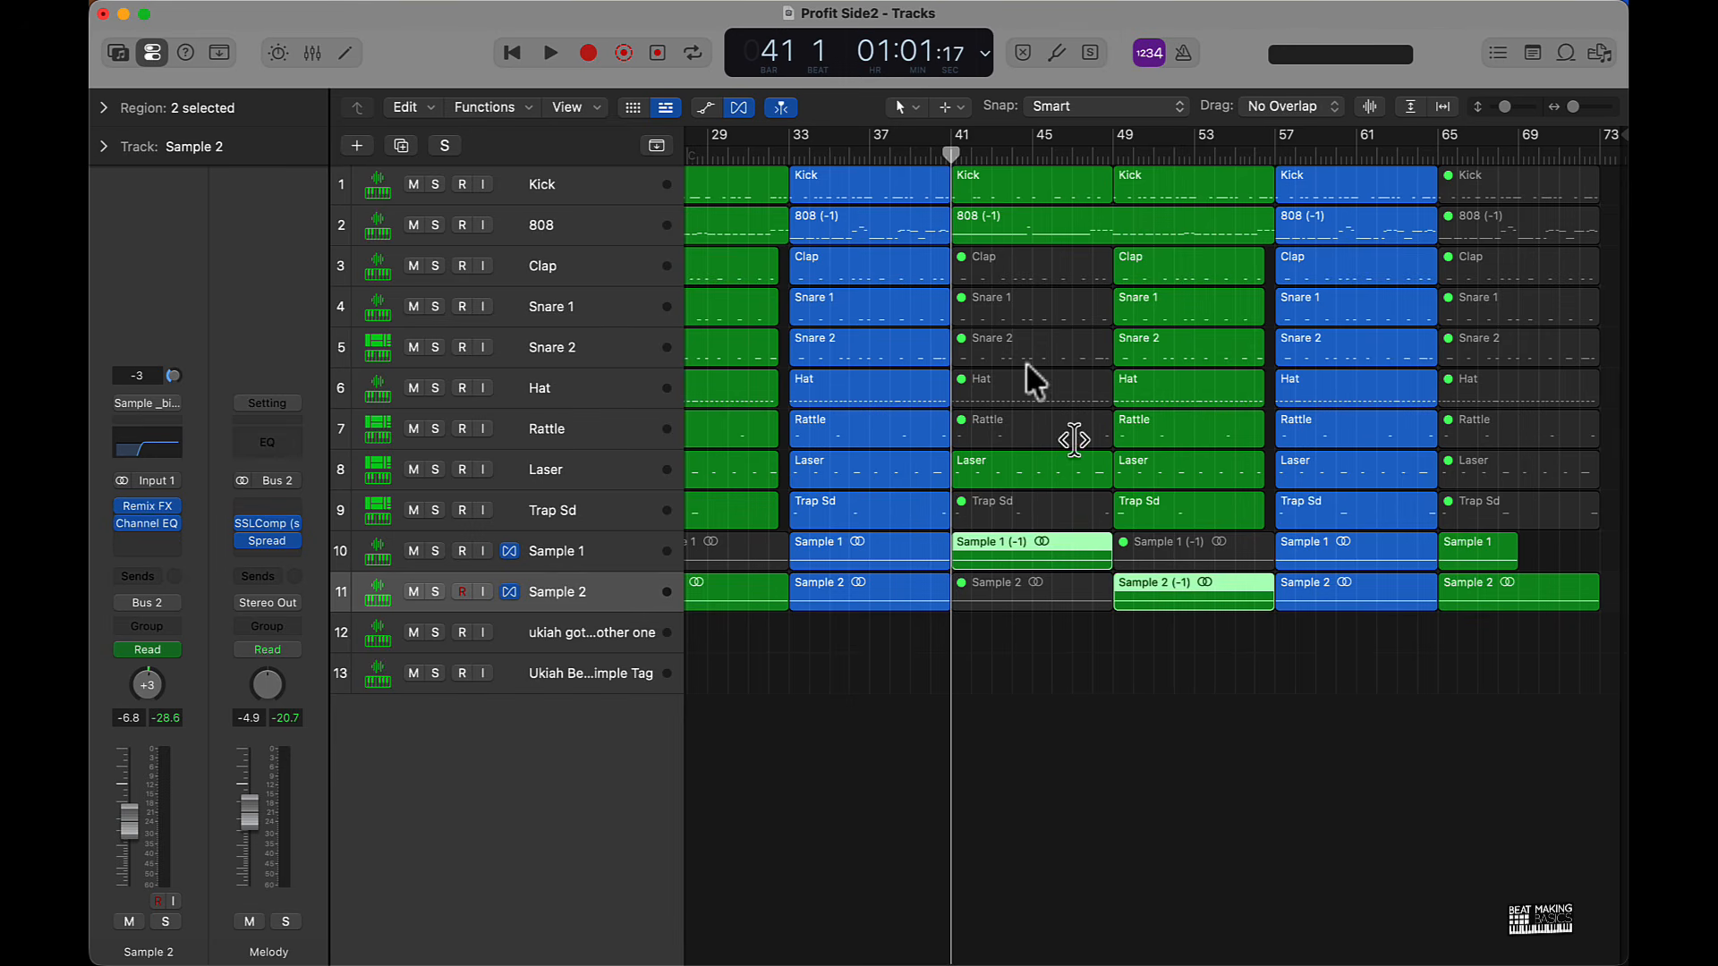
shift+click(1018, 222)
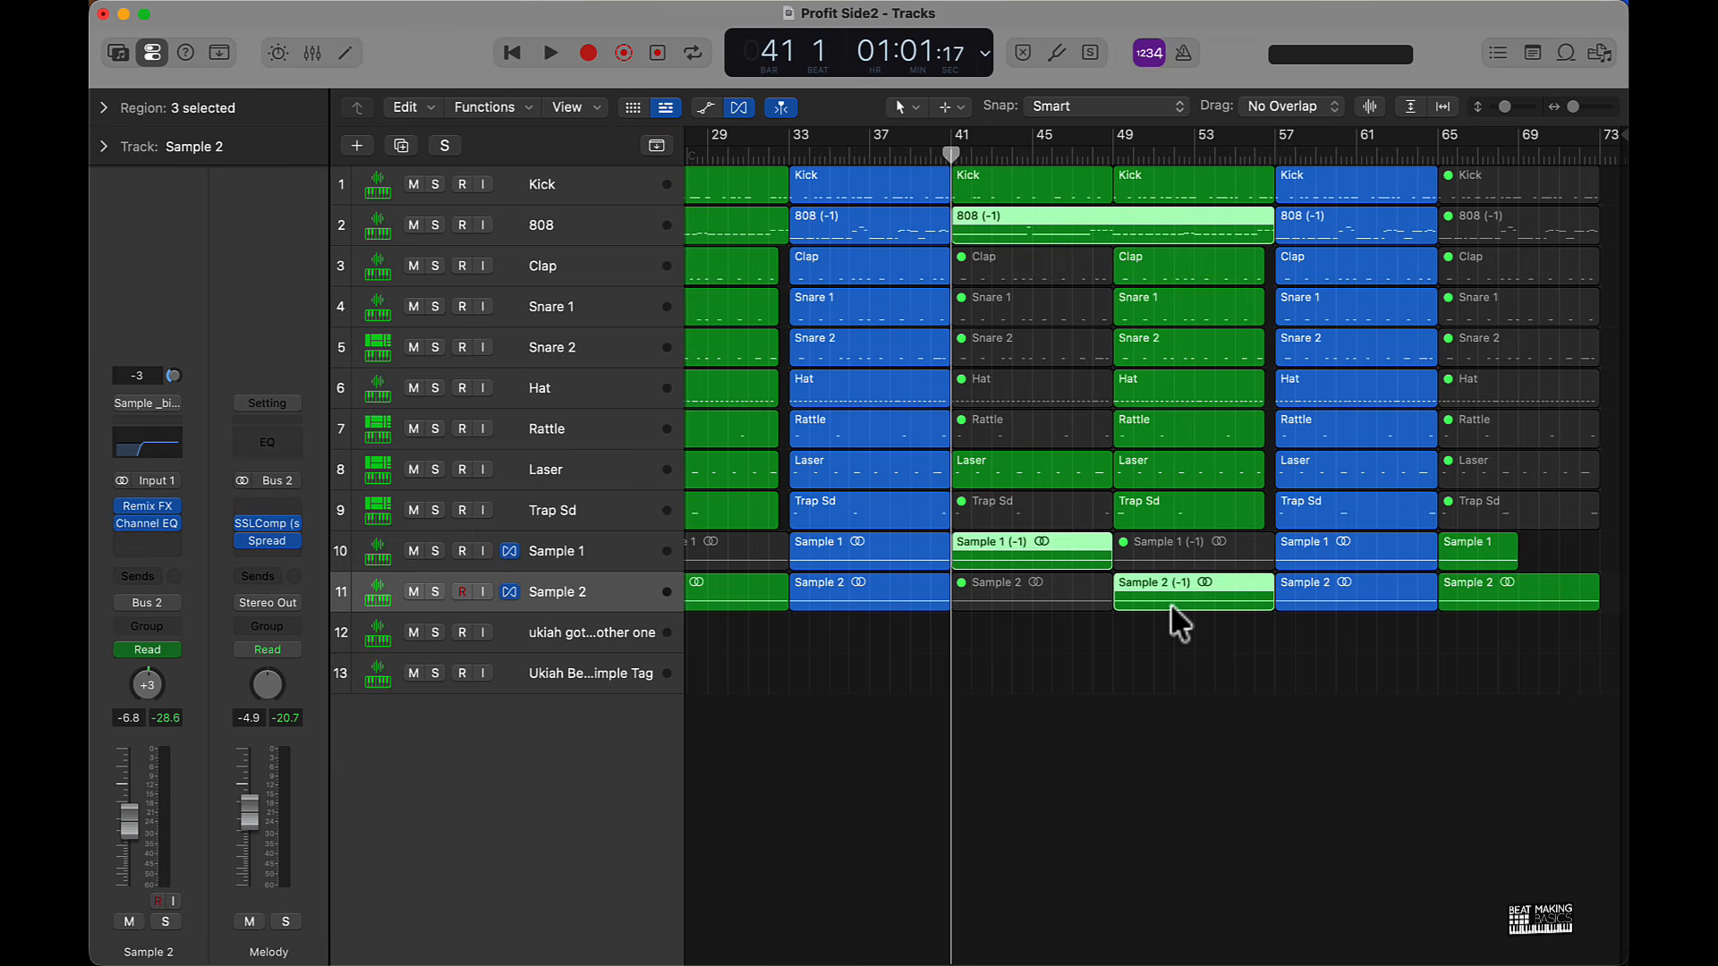
key(alt+Down)
key(alt+Up)
- Play from bar 40 into the transposed section at bar 41, stop around bar 45 and clear the region selection
key(comma)
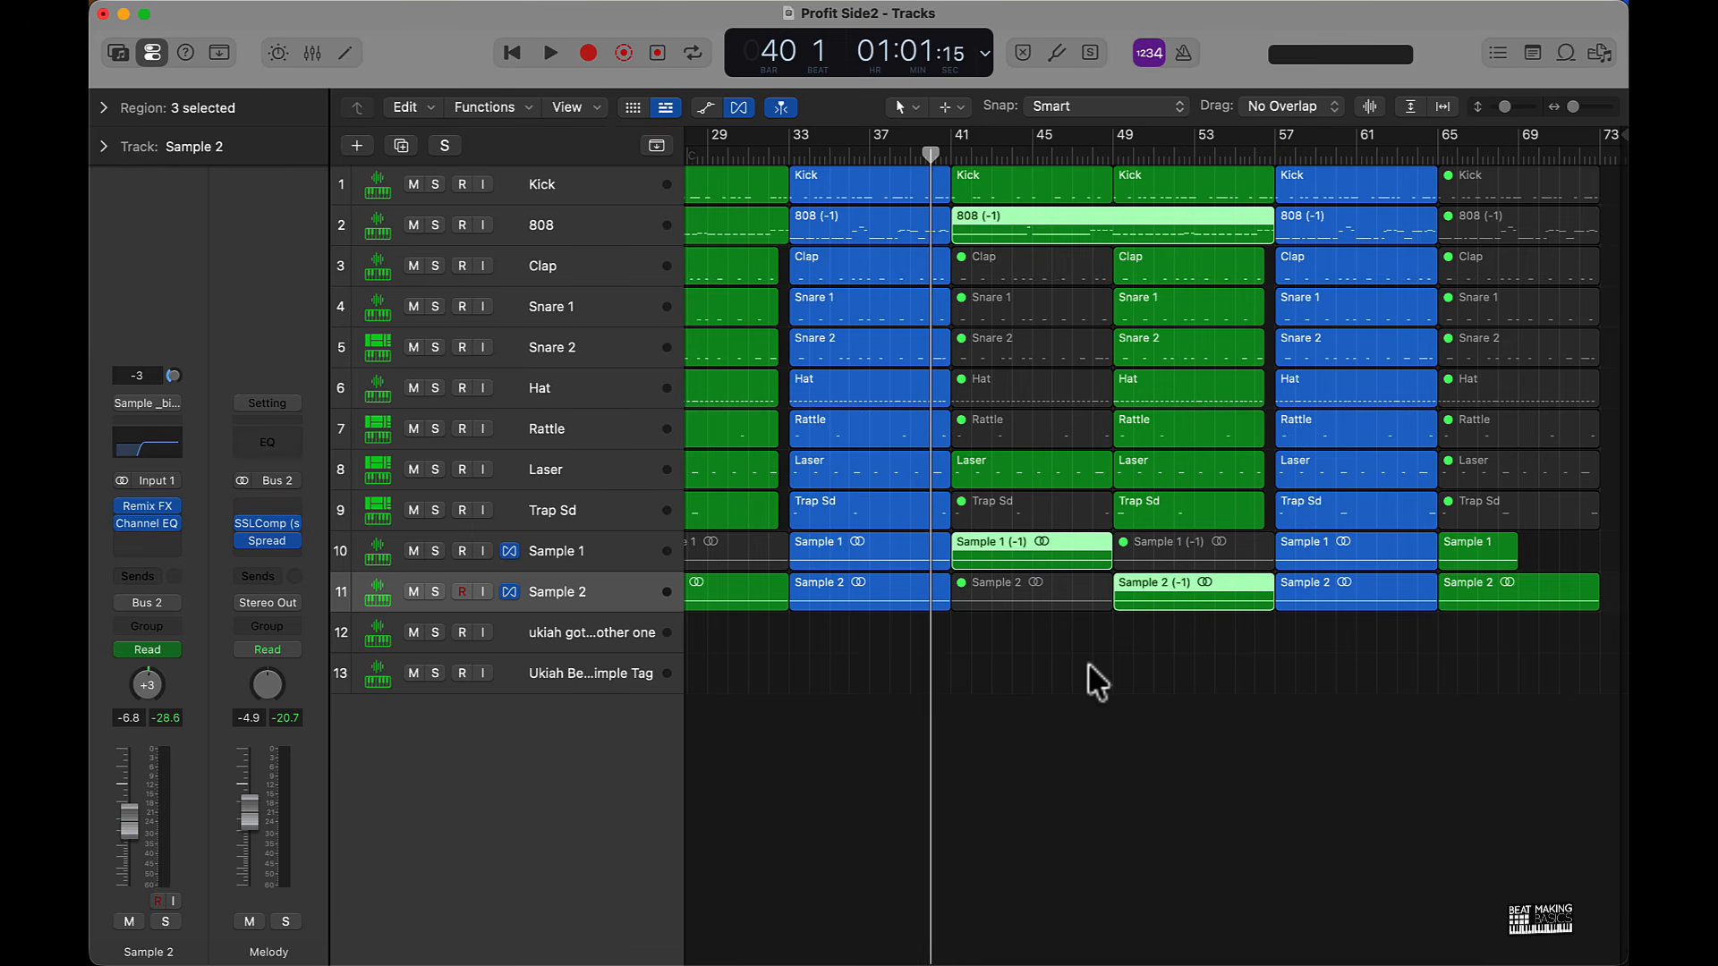
key(space)
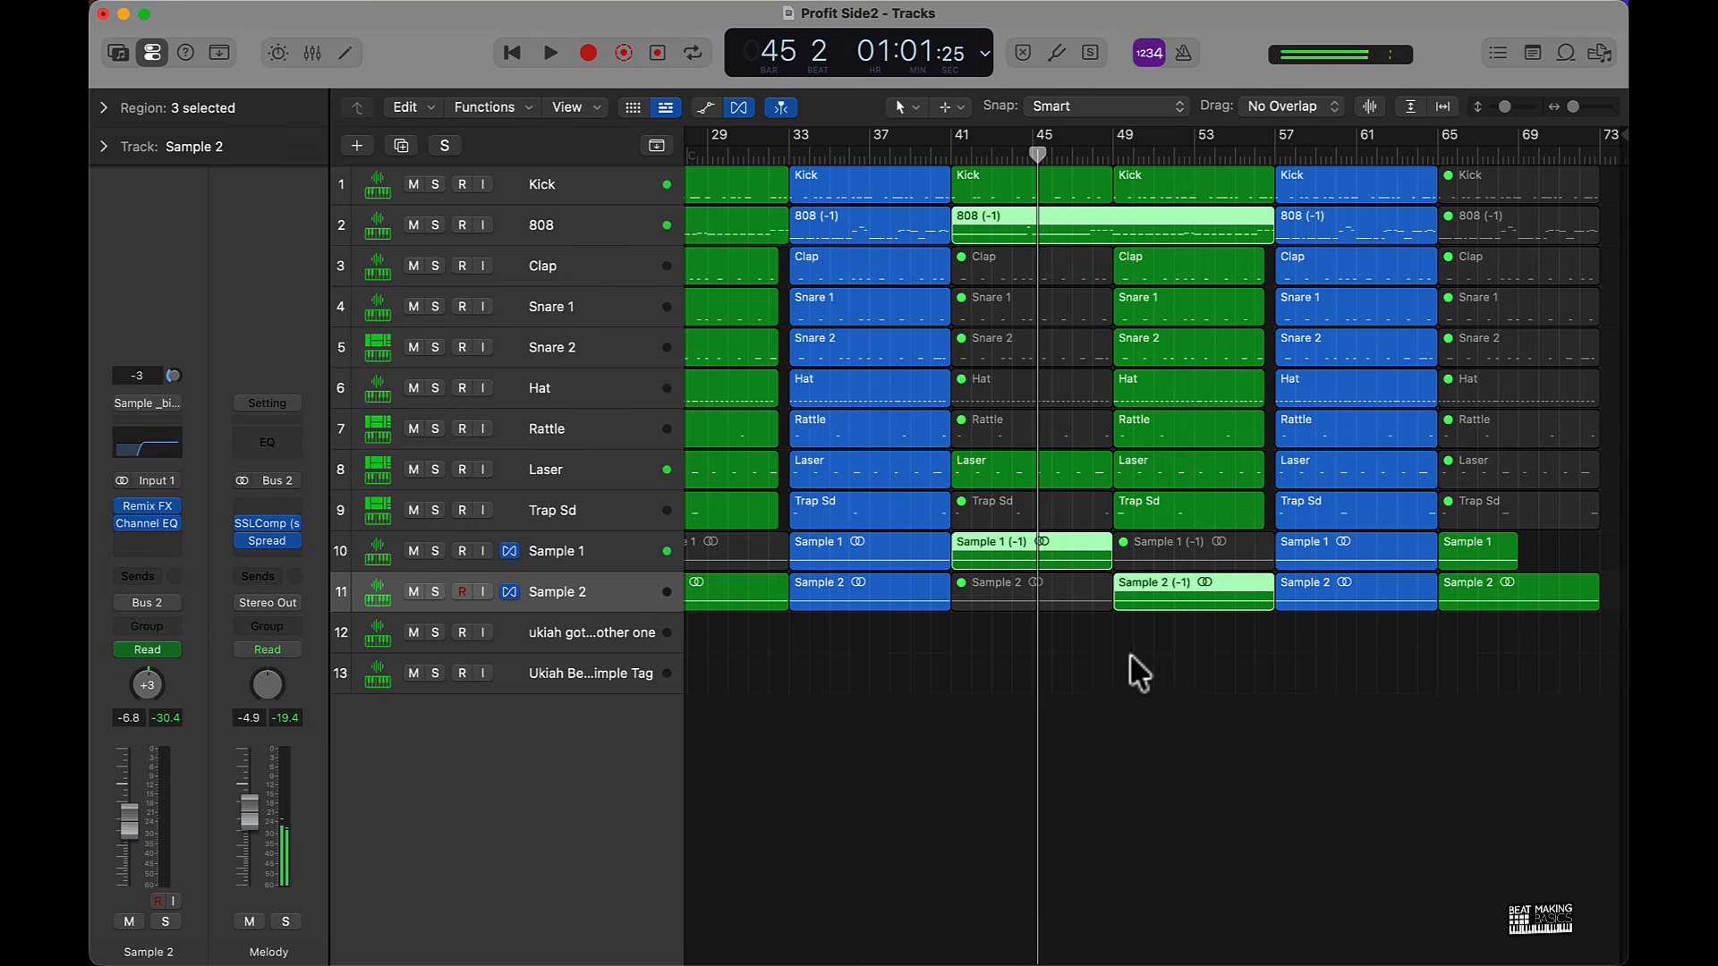
key(space)
click(1157, 659)
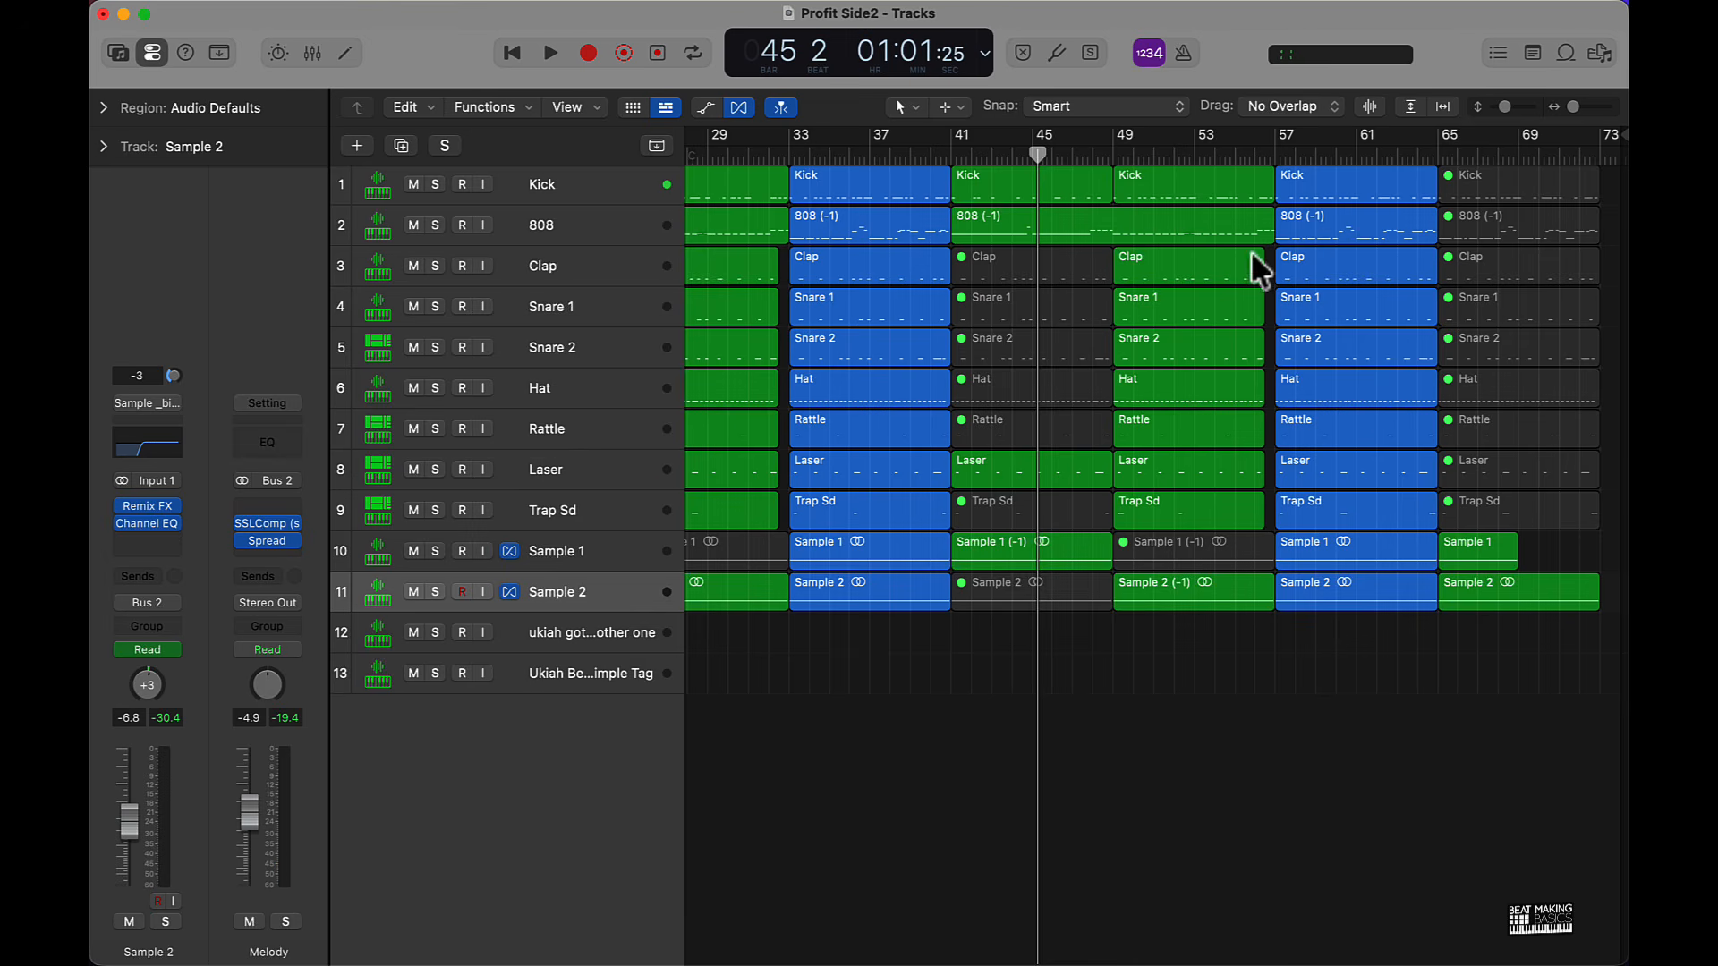
- Listen to the transition from bar 56 into bar 57, and return the playhead to the project start after moving it to bar 73
click(1258, 155)
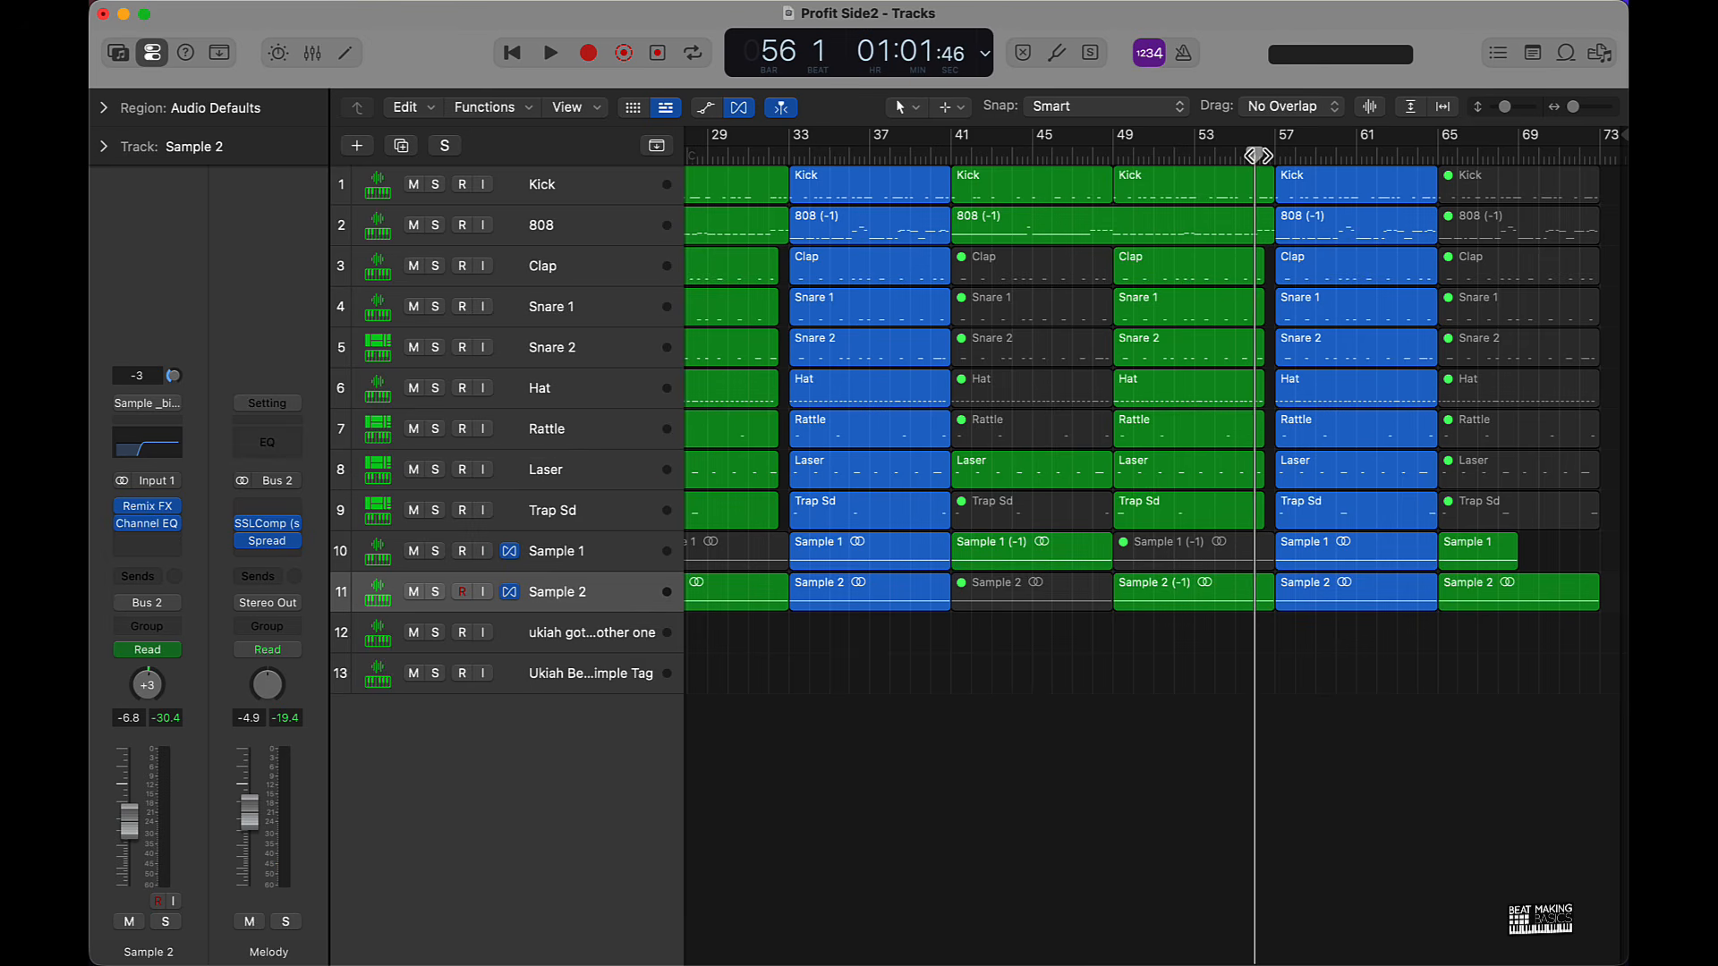
key(space)
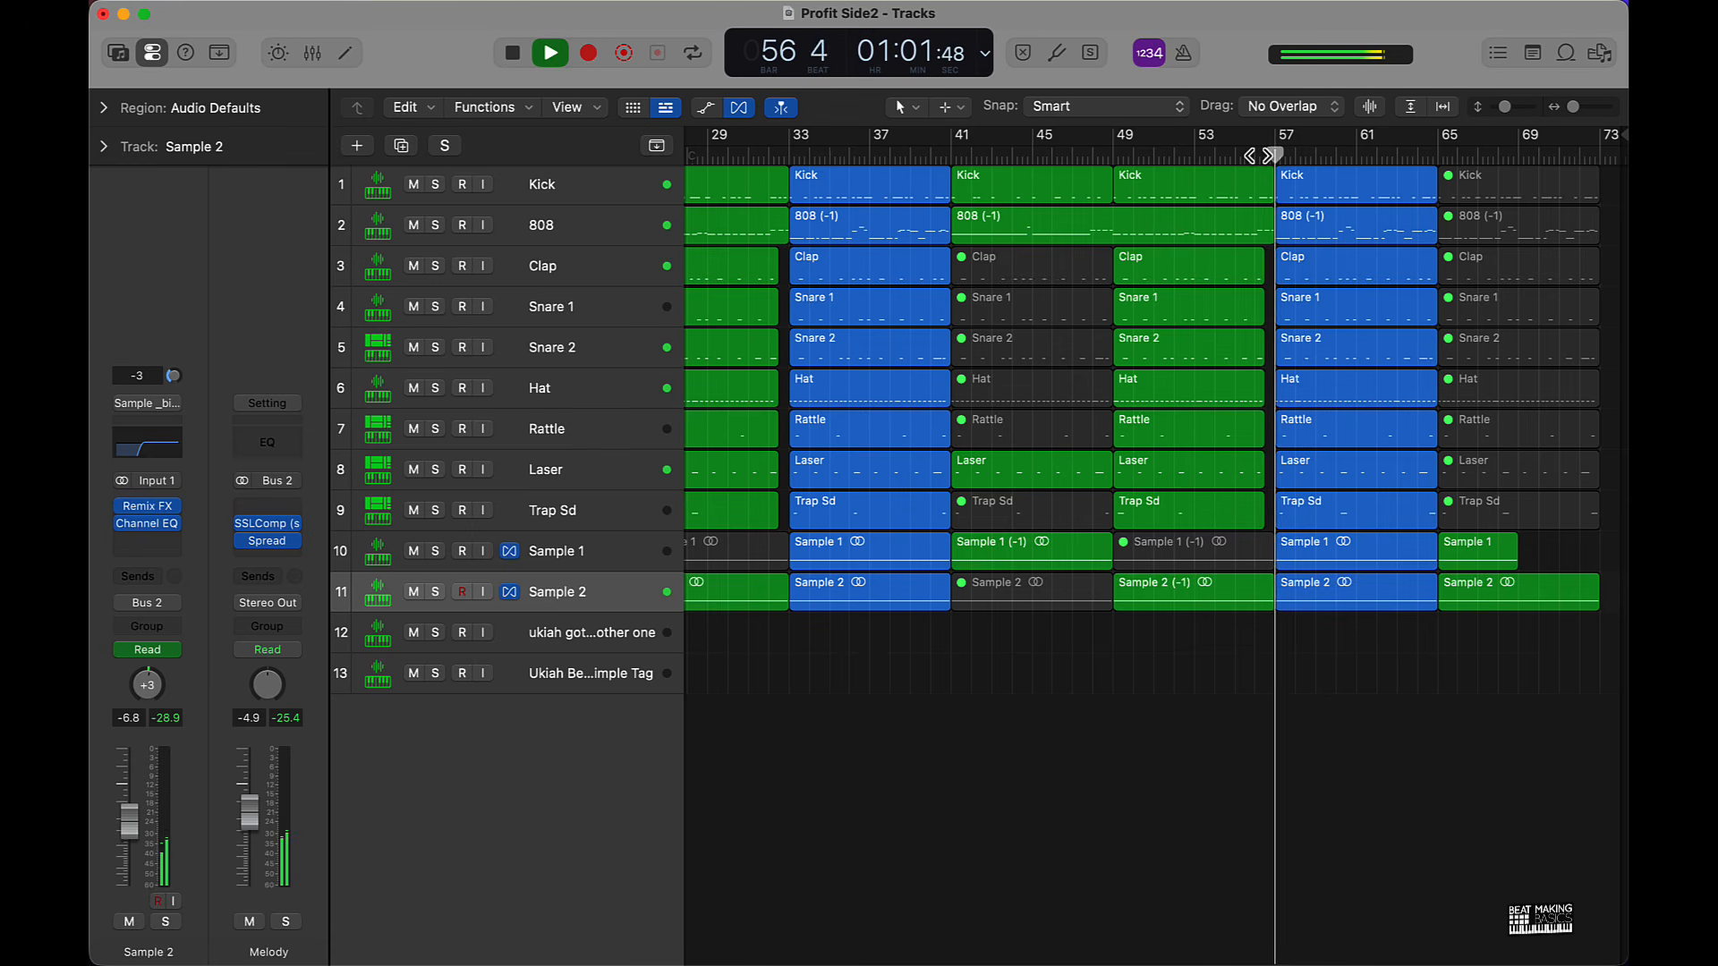
key(space)
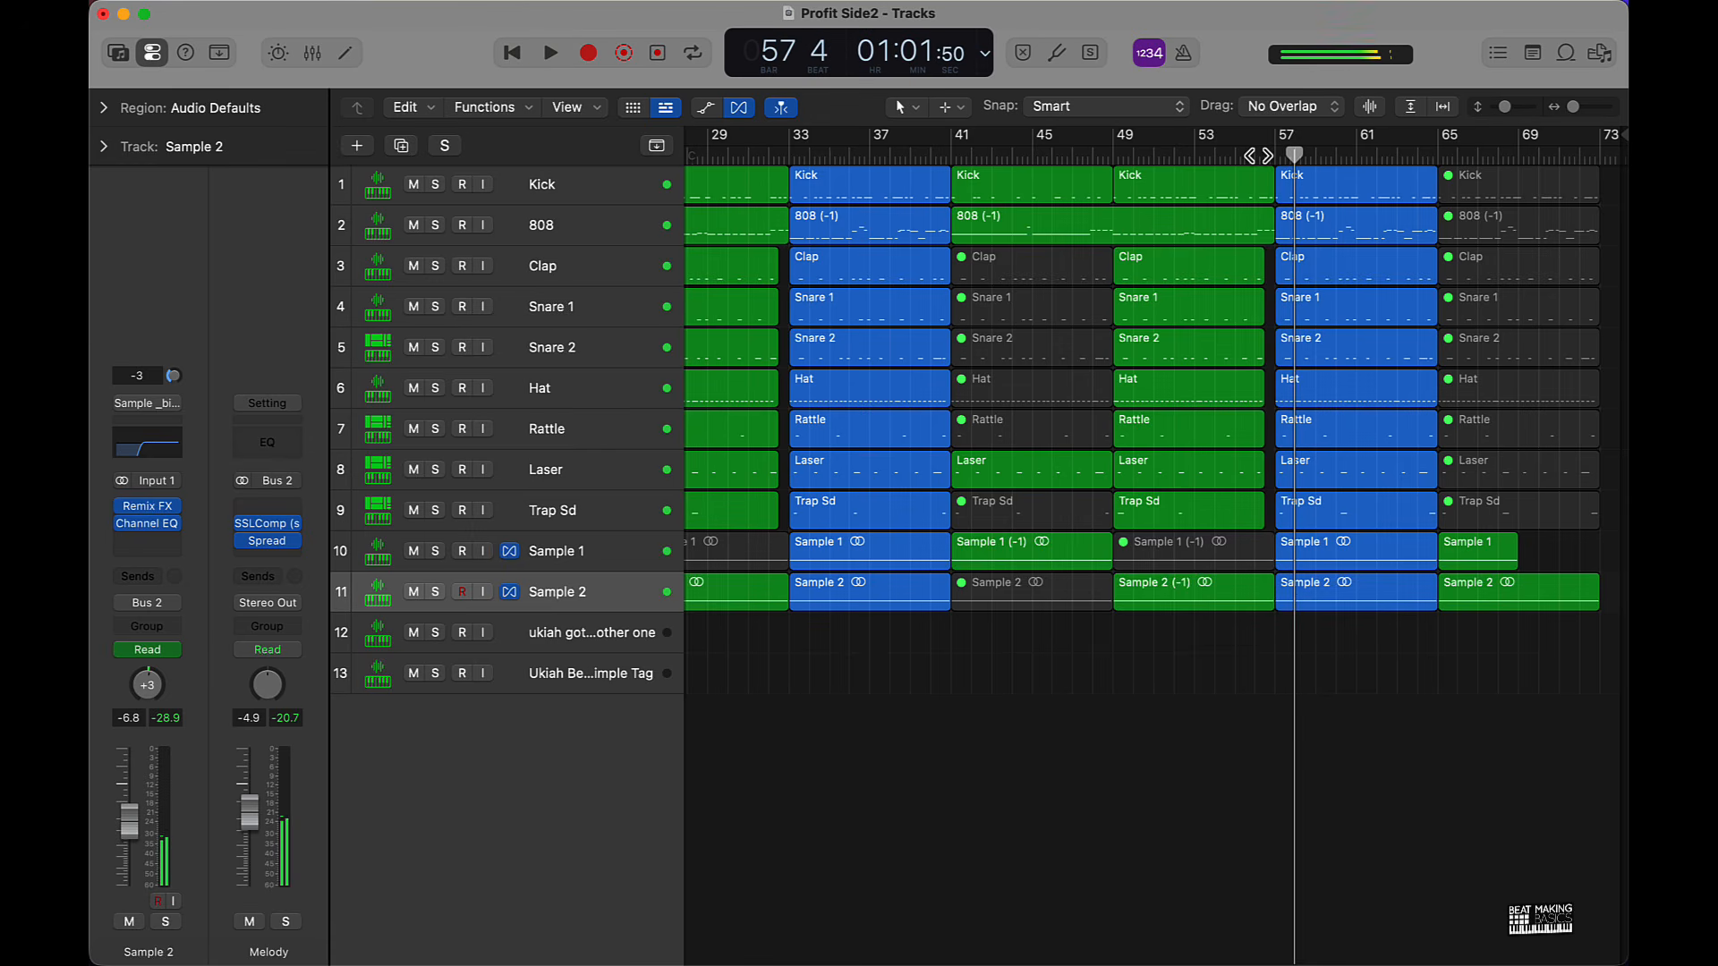
drag(1499, 152, 1608, 147)
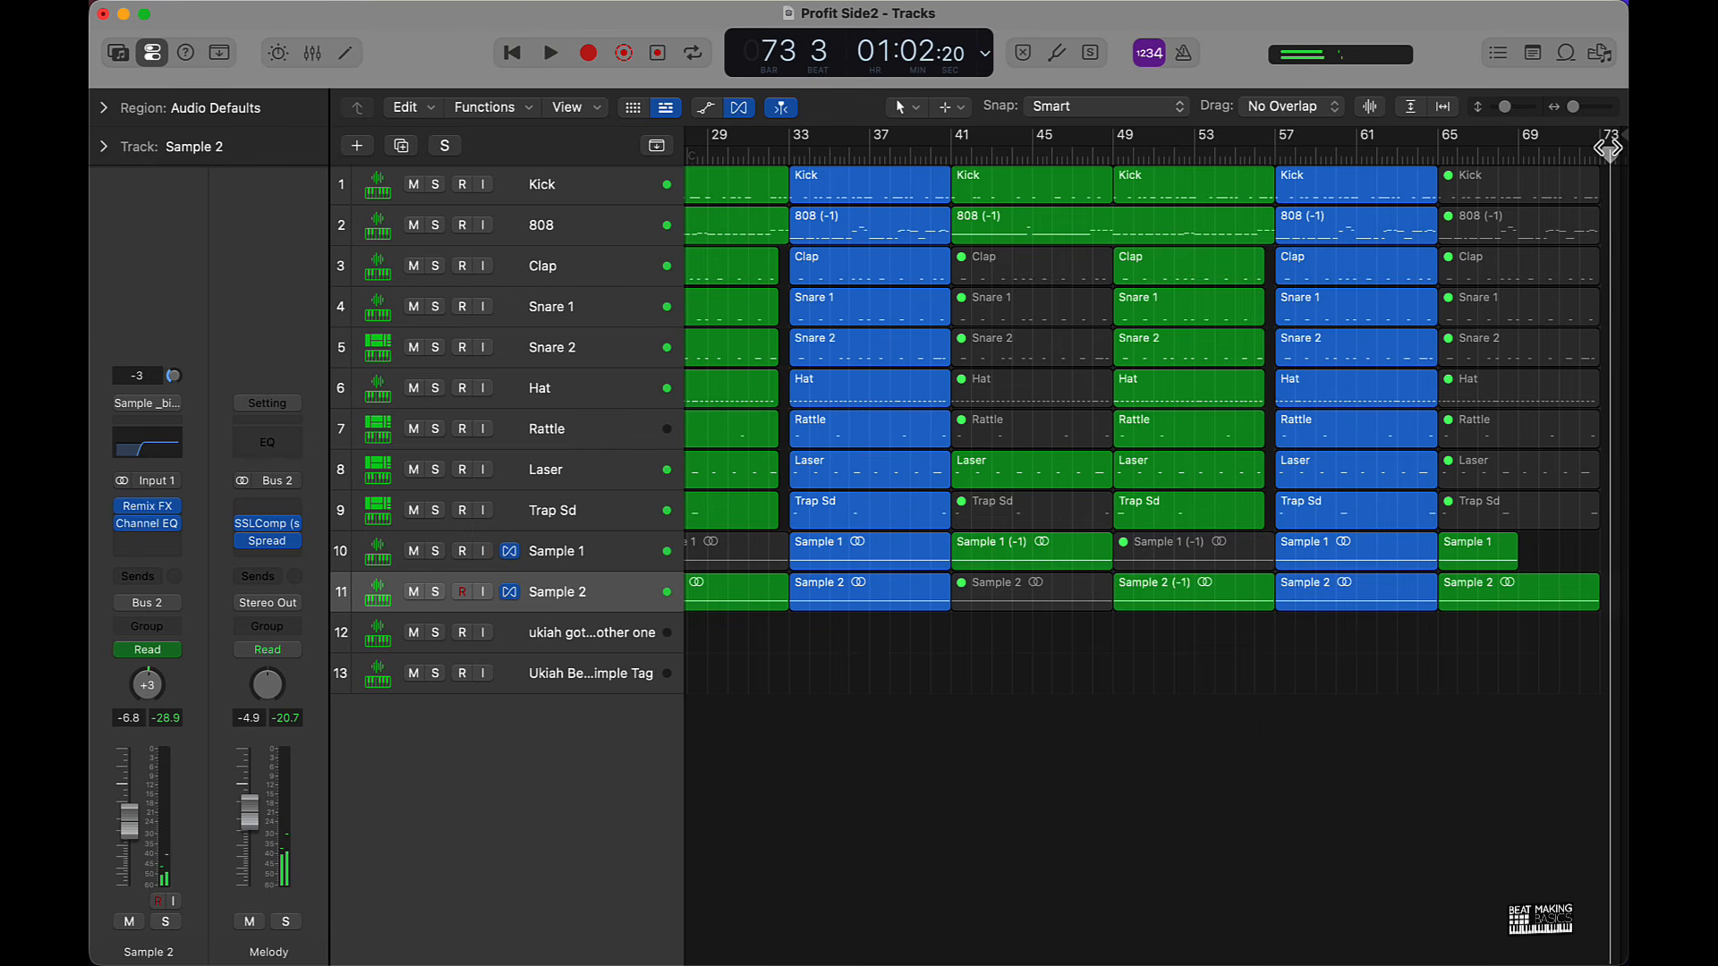
key(Return)
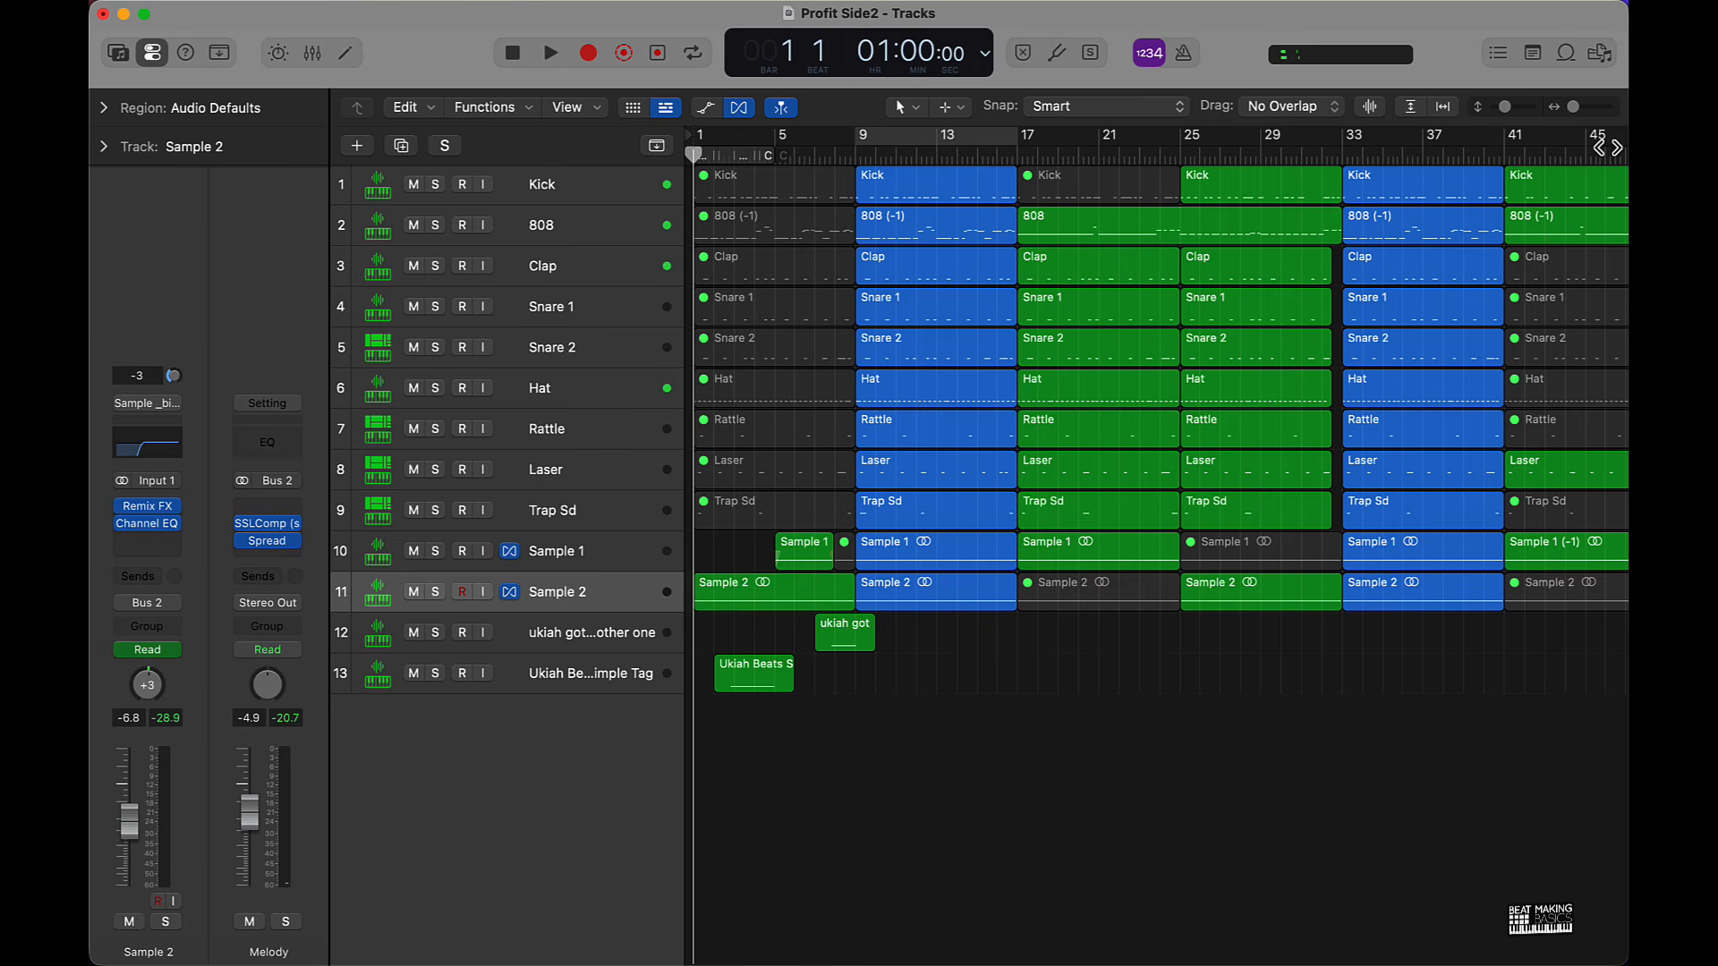